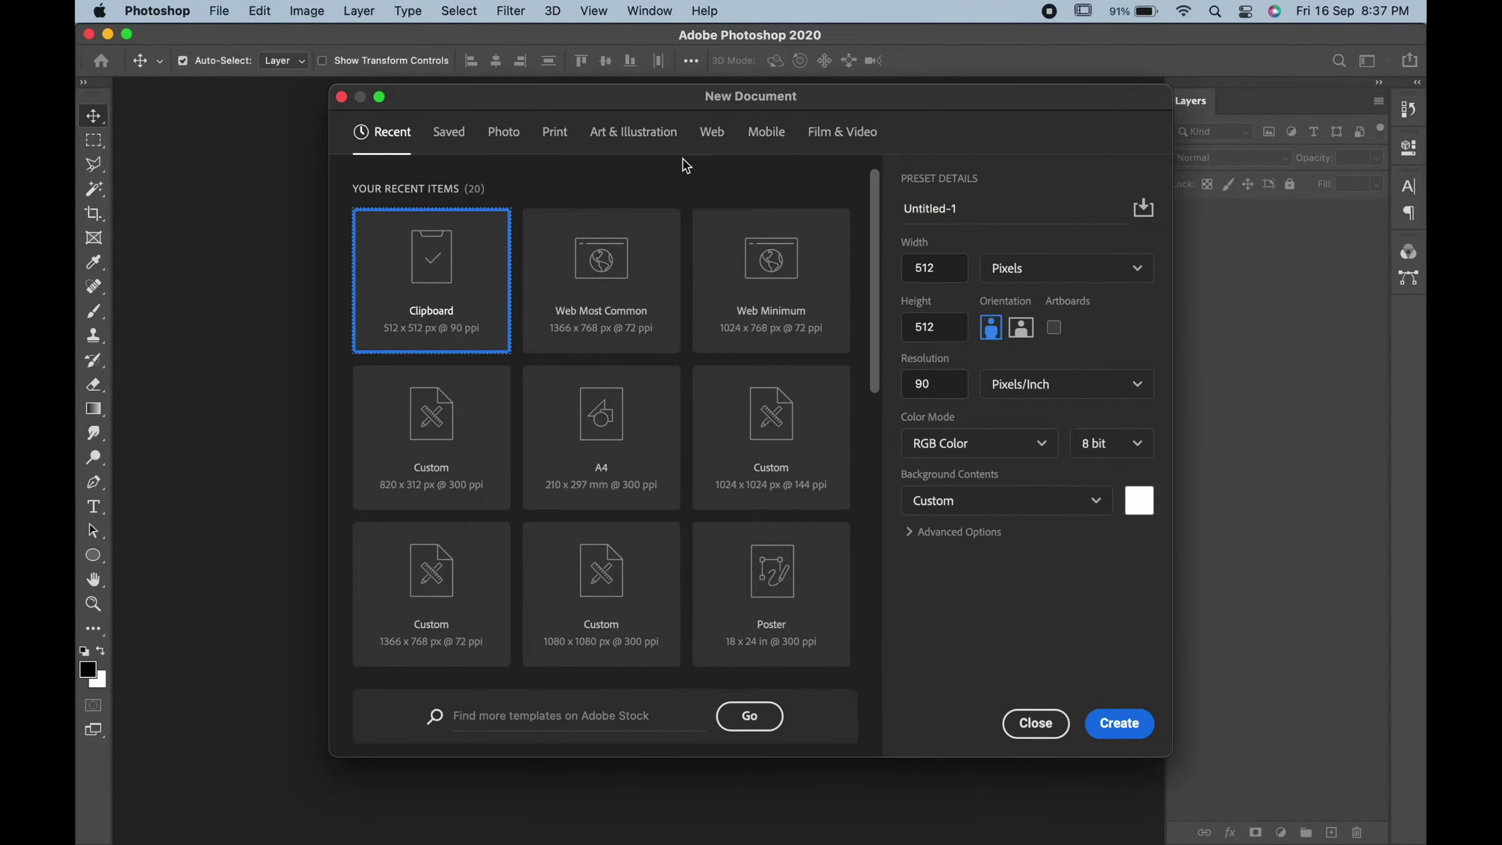
Step: Create a blank 1366×768 web document and place the Fashion Banner images on it
{"action": "left_click", "coordinate": [711, 131]}
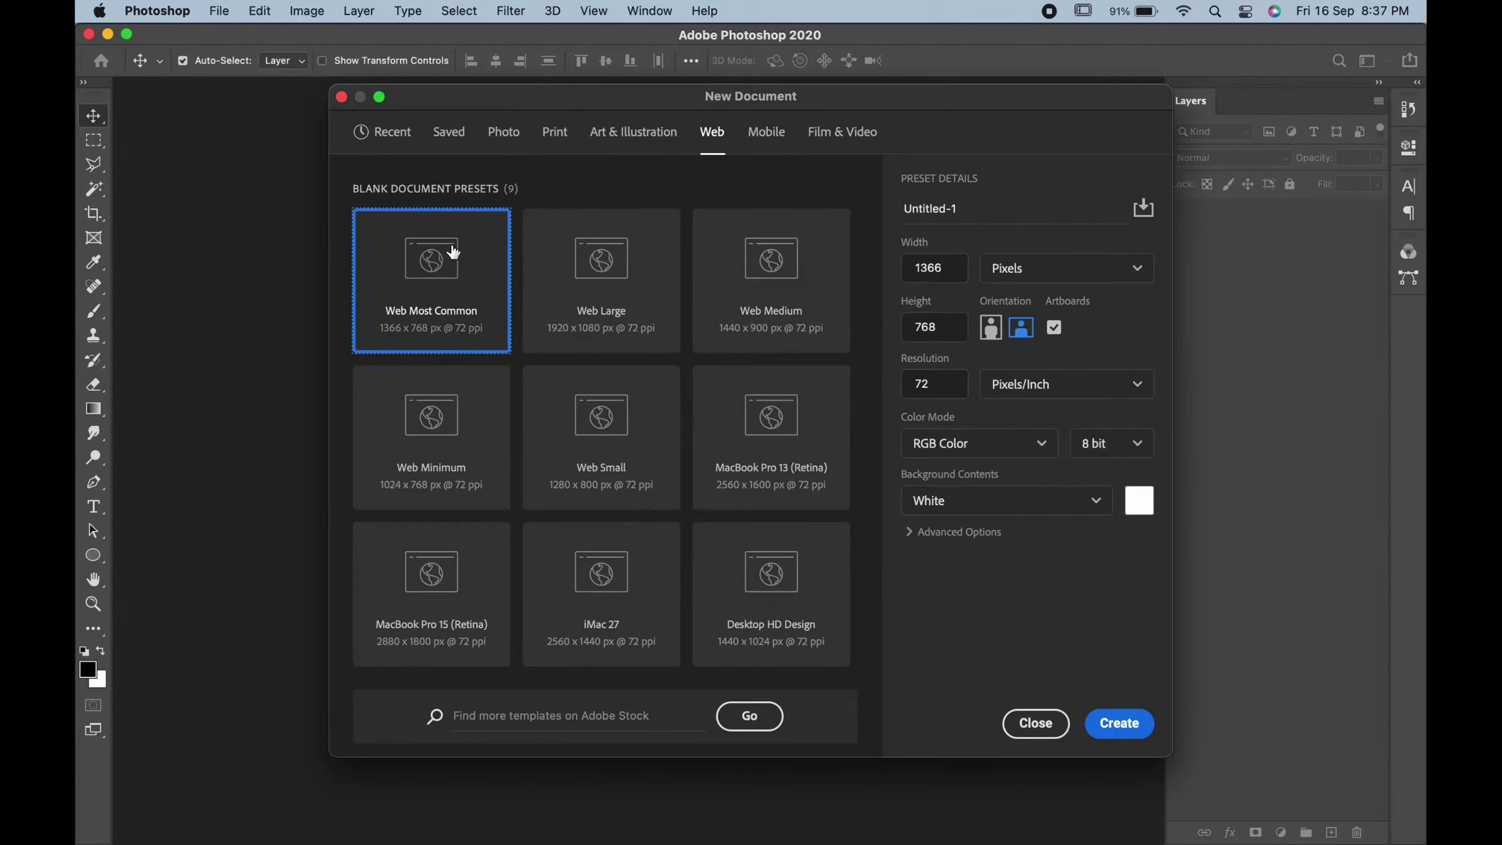
{"action": "left_click", "coordinate": [1115, 727]}
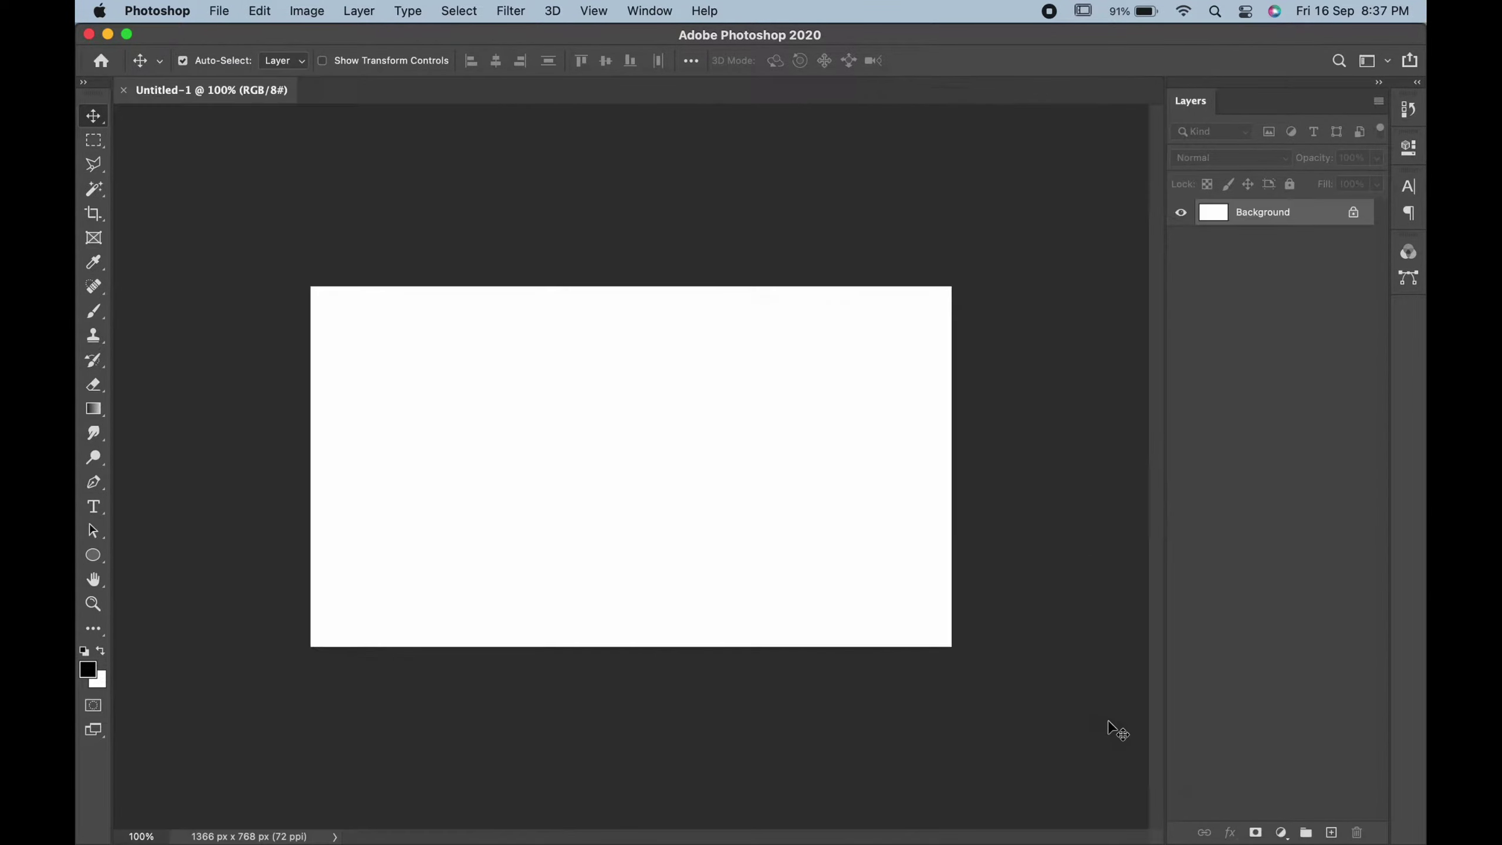
{"action": "left_click", "coordinate": [335, 790]}
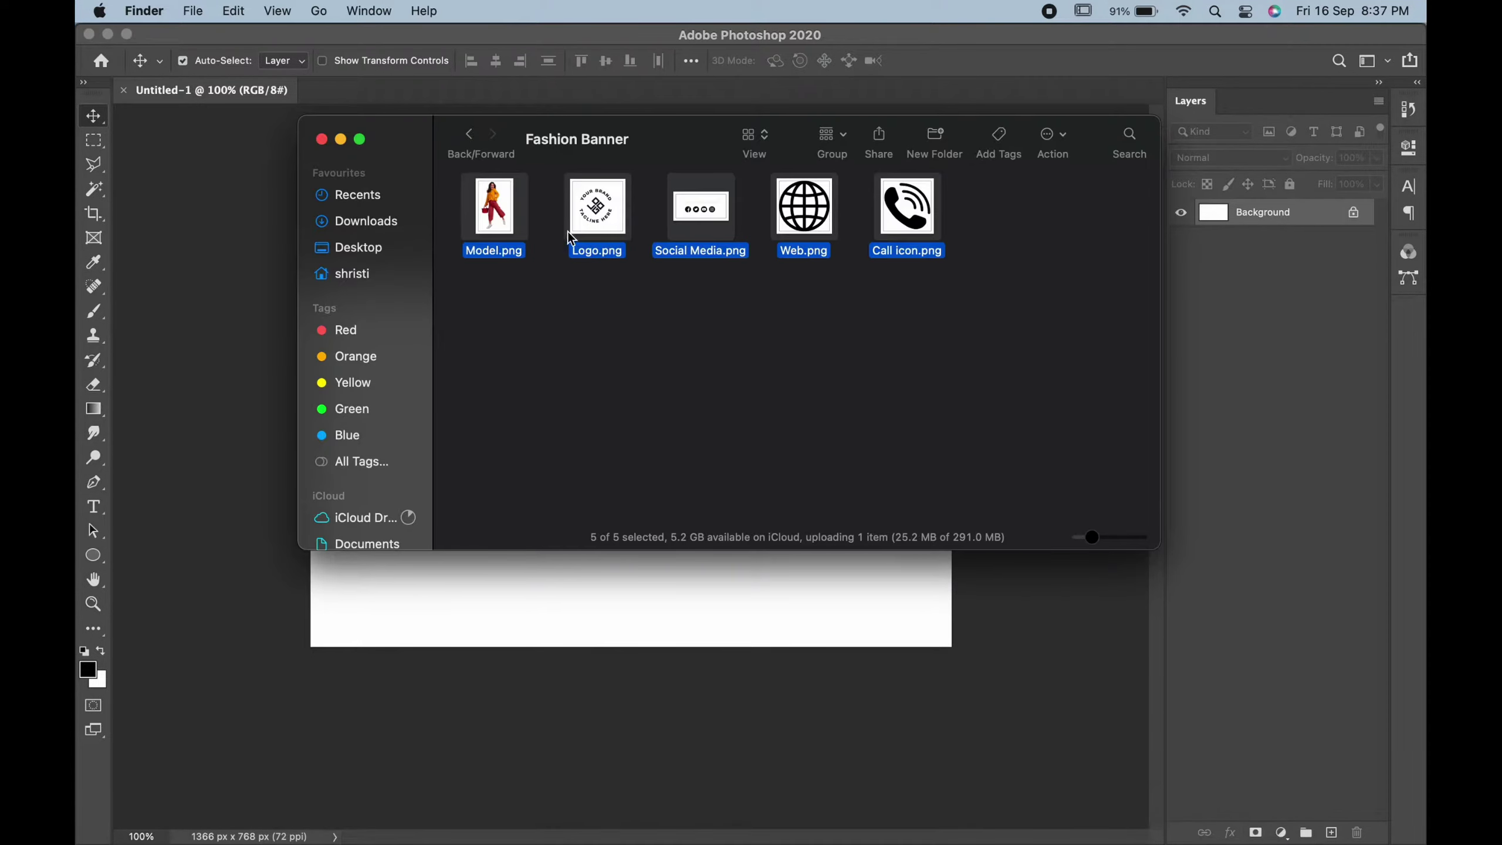
{"action": "left_click_drag", "start_coordinate": [909, 204], "coordinate": [733, 574]}
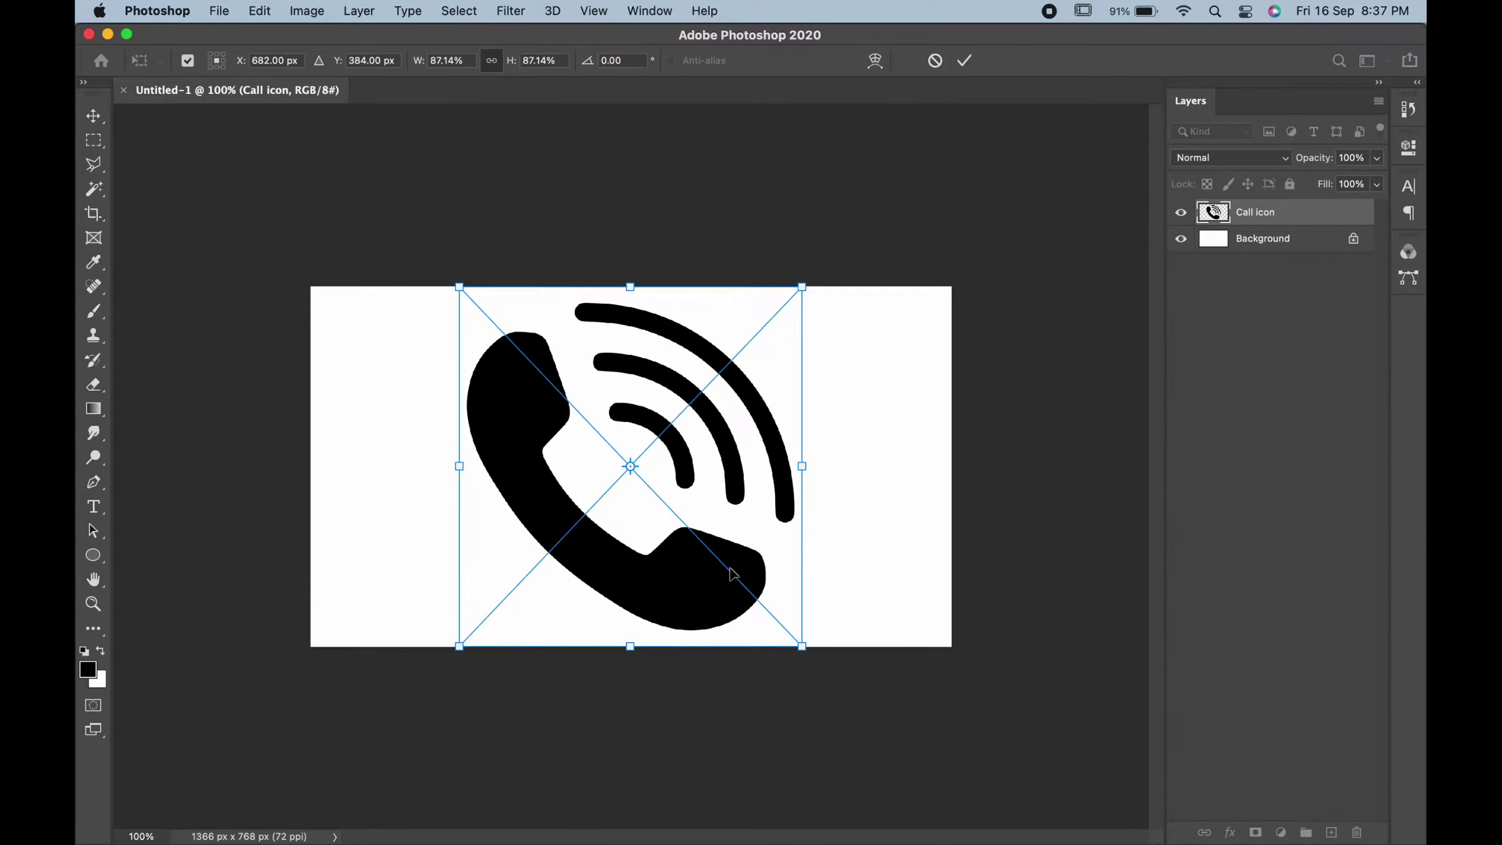
Step: Shrink the call icon to the bottom-left, enlarge the logo top-left, and keep the model image
{"action": "left_click_drag", "start_coordinate": [804, 286], "coordinate": [501, 604]}
{"action": "key", "text": "Return"}
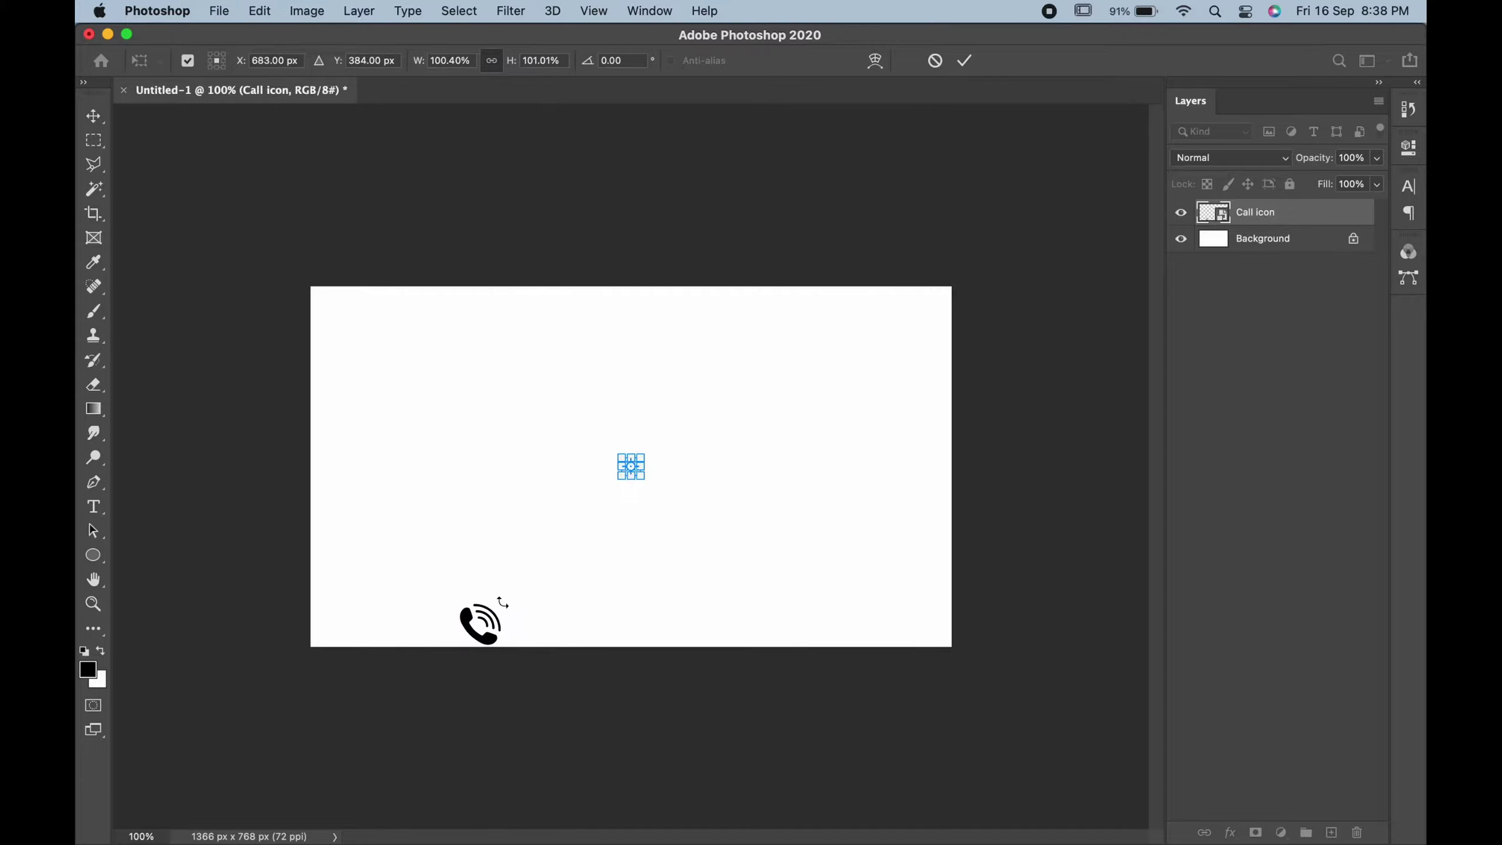
{"action": "mouse_move", "coordinate": [643, 453]}
{"action": "left_mouse_down"}
{"action": "mouse_move", "coordinate": [666, 428]}
{"action": "mouse_move", "coordinate": [362, 335]}
{"action": "left_mouse_up"}
{"action": "key", "text": "Return"}
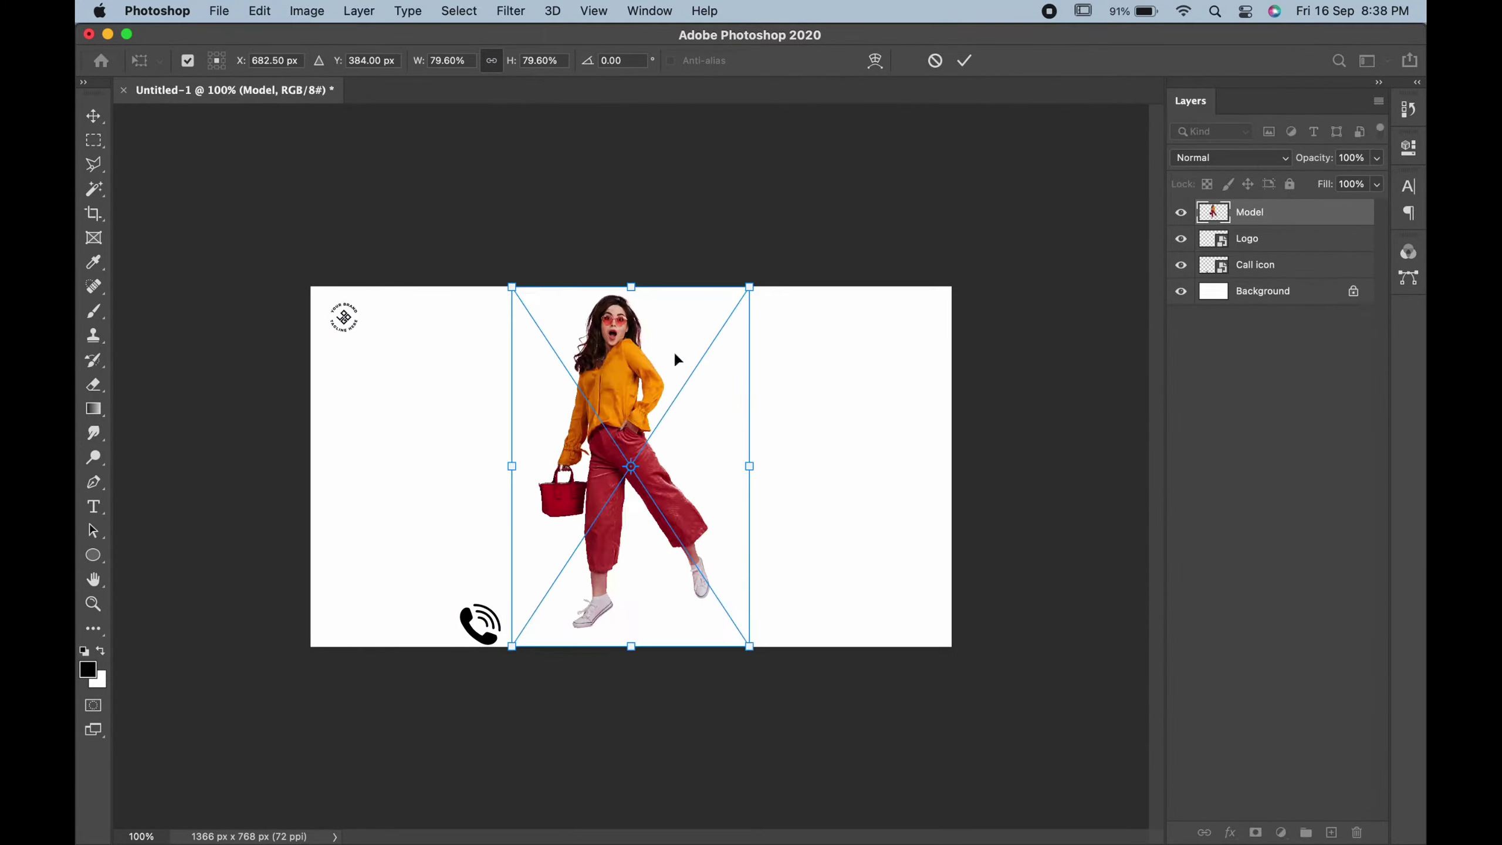
{"action": "key", "text": "Return"}
Step: Enlarge the social media icons and shrink the globe icon beside the call icon
{"action": "mouse_move", "coordinate": [649, 455]}
{"action": "left_mouse_down"}
{"action": "mouse_move", "coordinate": [670, 447]}
{"action": "mouse_move", "coordinate": [404, 619]}
{"action": "left_mouse_up"}
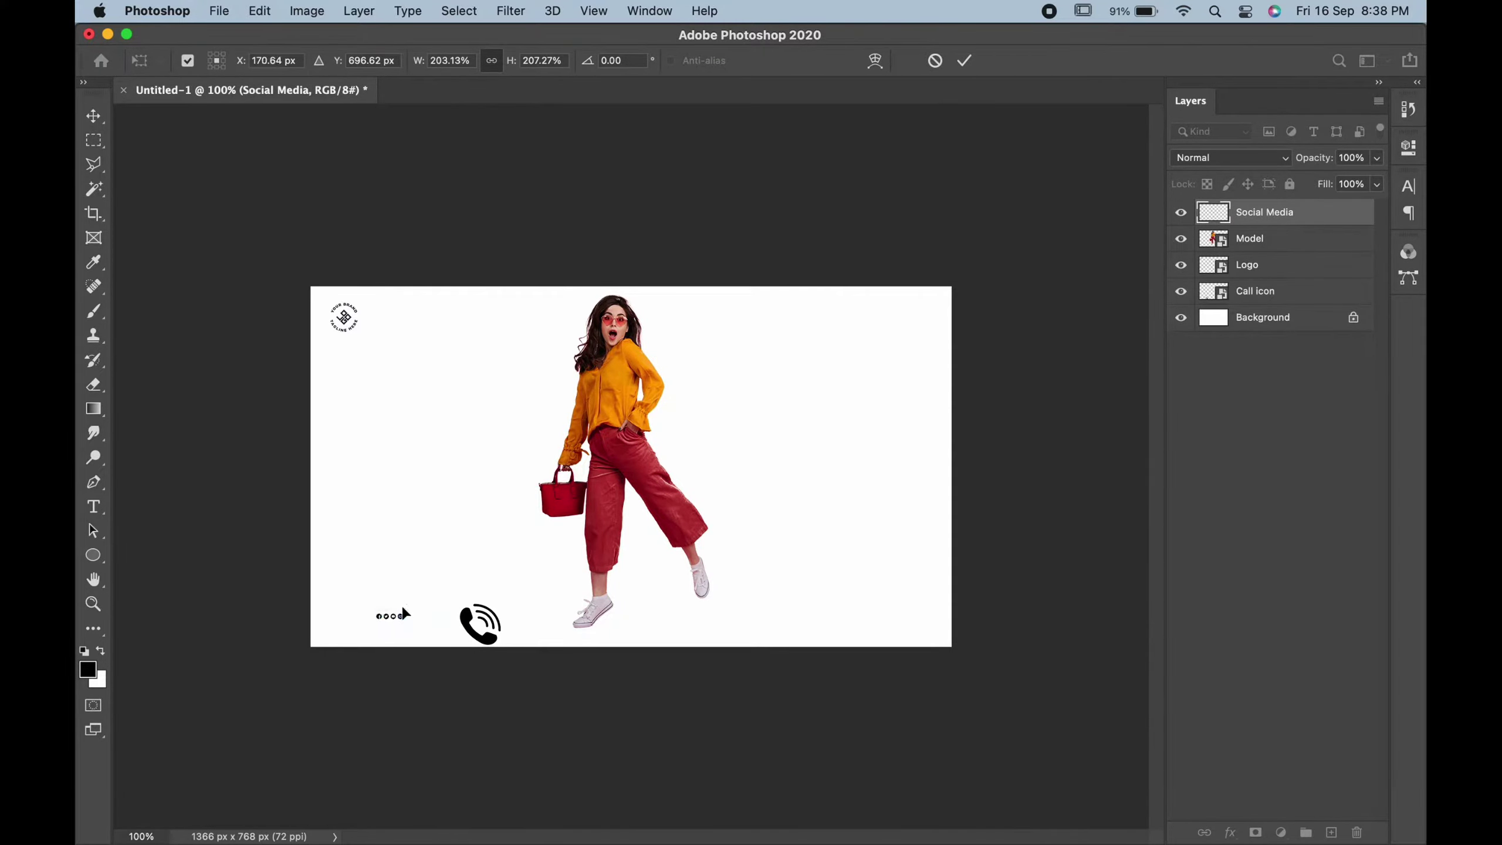
{"action": "key", "text": "Return"}
{"action": "mouse_move", "coordinate": [732, 374]}
{"action": "left_mouse_down"}
{"action": "mouse_move", "coordinate": [569, 524]}
{"action": "mouse_move", "coordinate": [529, 628]}
{"action": "left_mouse_up"}
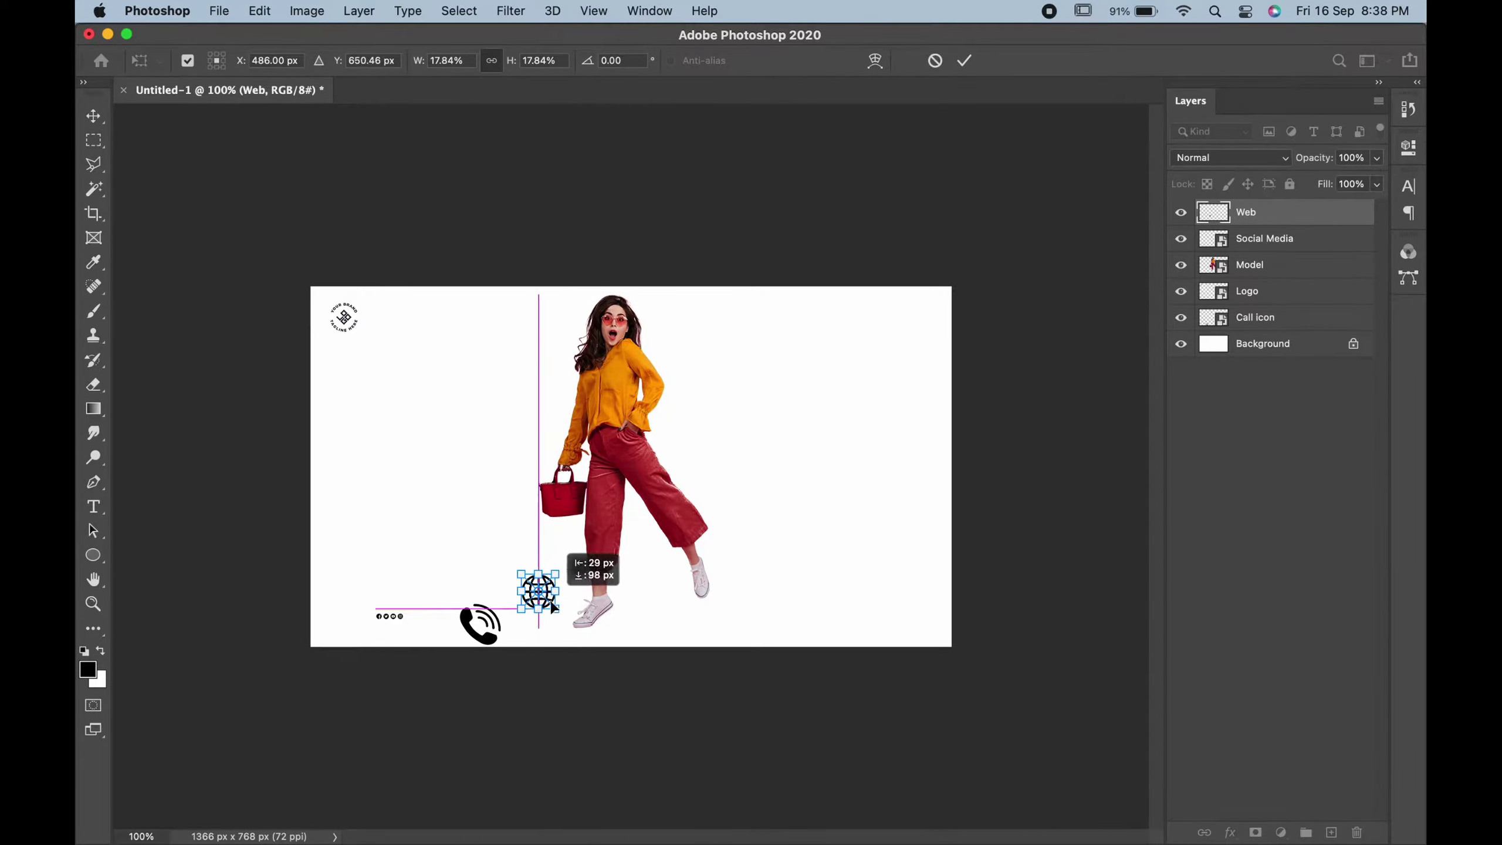
{"action": "key", "text": "Return"}
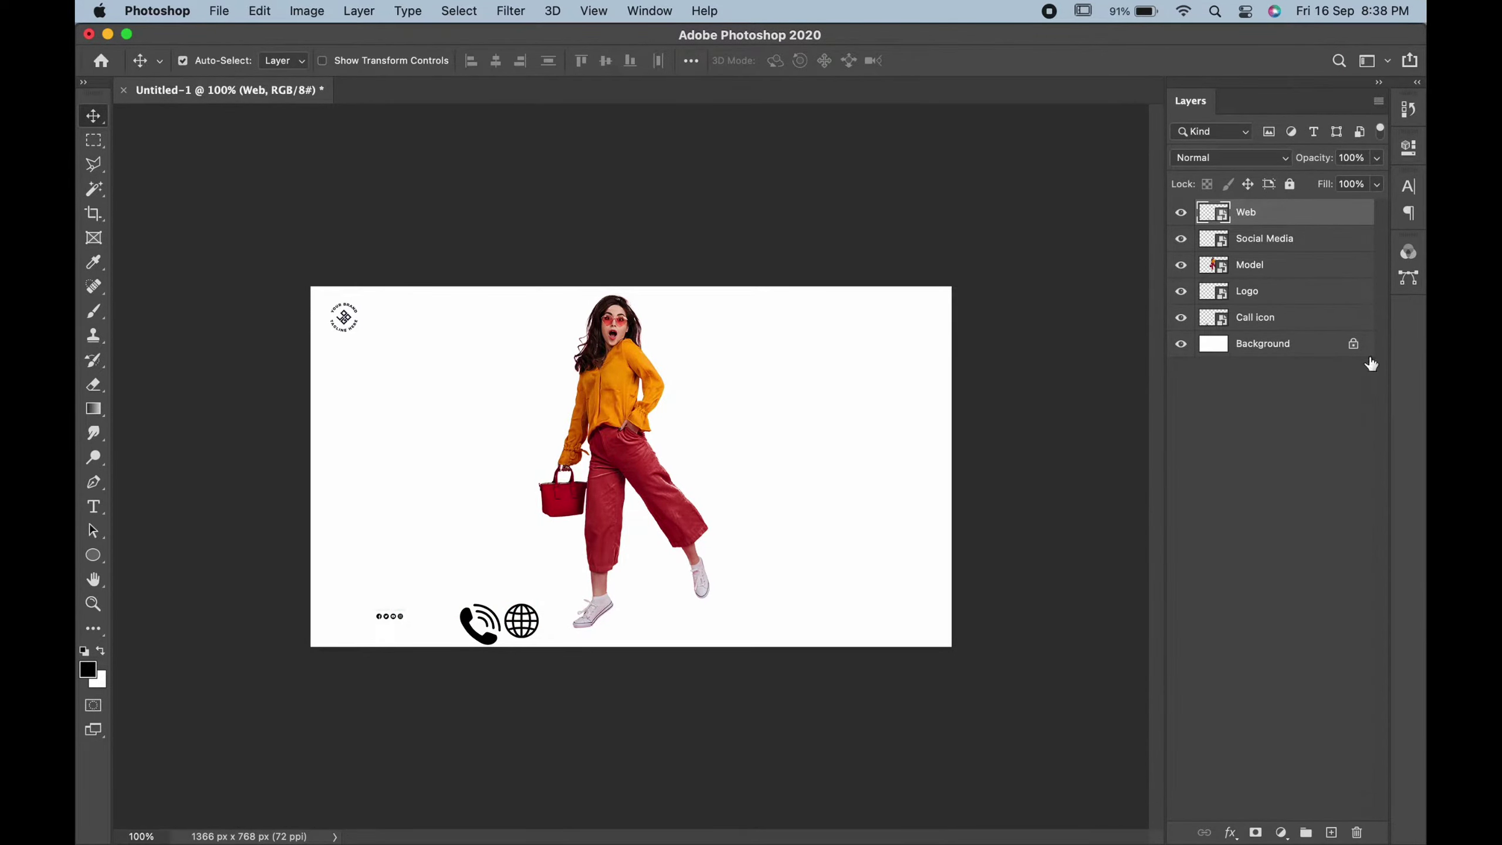
{"action": "left_click", "coordinate": [1295, 346]}
Step: Draw a circle over the model's middle with a light grey fill
{"action": "left_click", "coordinate": [92, 555]}
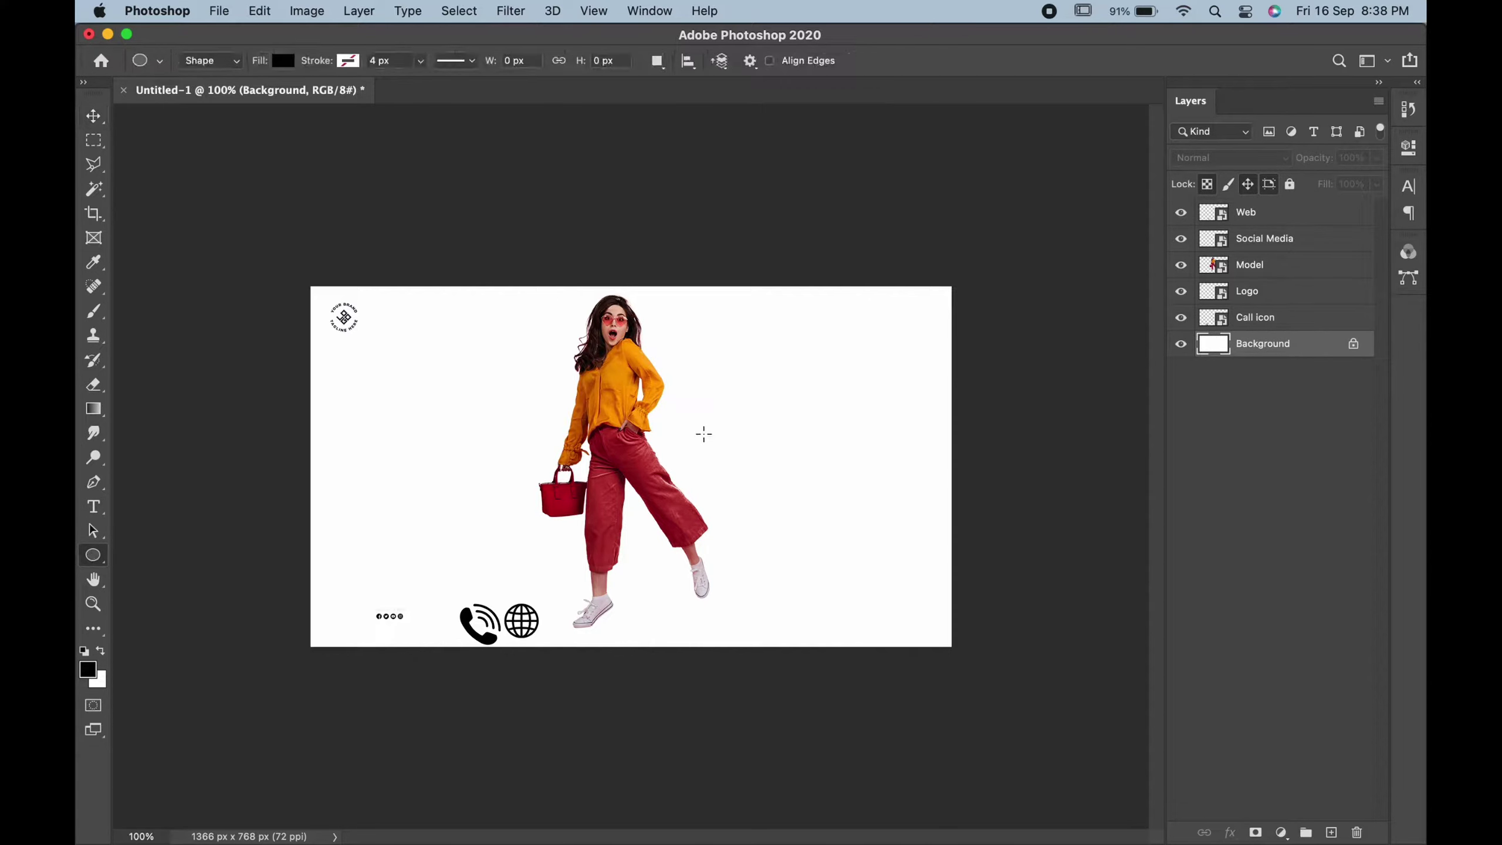
{"action": "left_click_drag", "start_coordinate": [556, 399], "coordinate": [716, 558]}
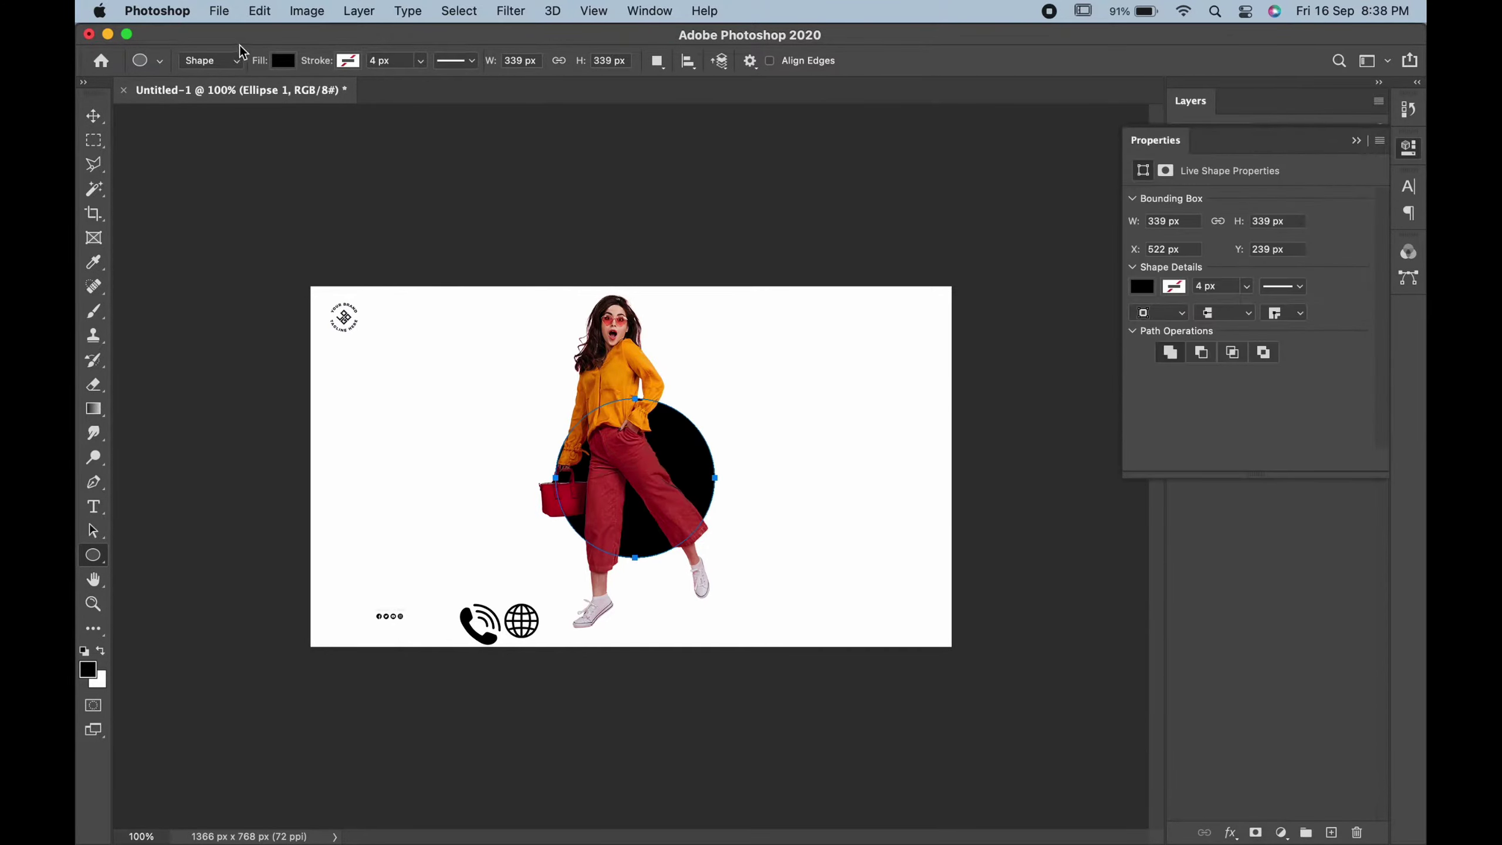
{"action": "left_click", "coordinate": [283, 61]}
{"action": "left_click", "coordinate": [397, 97]}
{"action": "left_click_drag", "start_coordinate": [971, 265], "coordinate": [915, 230]}
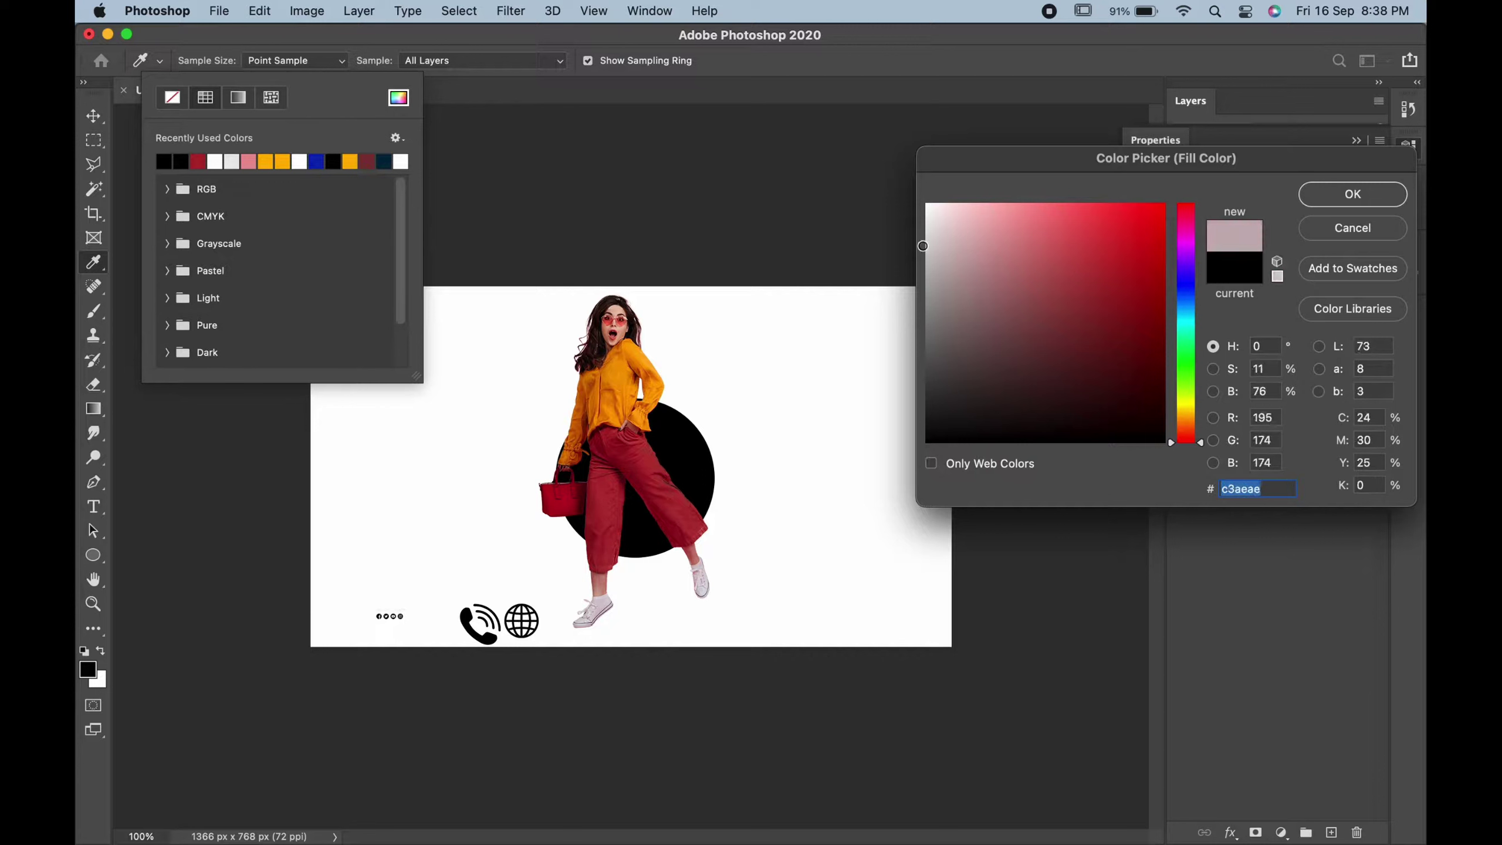
{"action": "left_click", "coordinate": [1353, 194]}
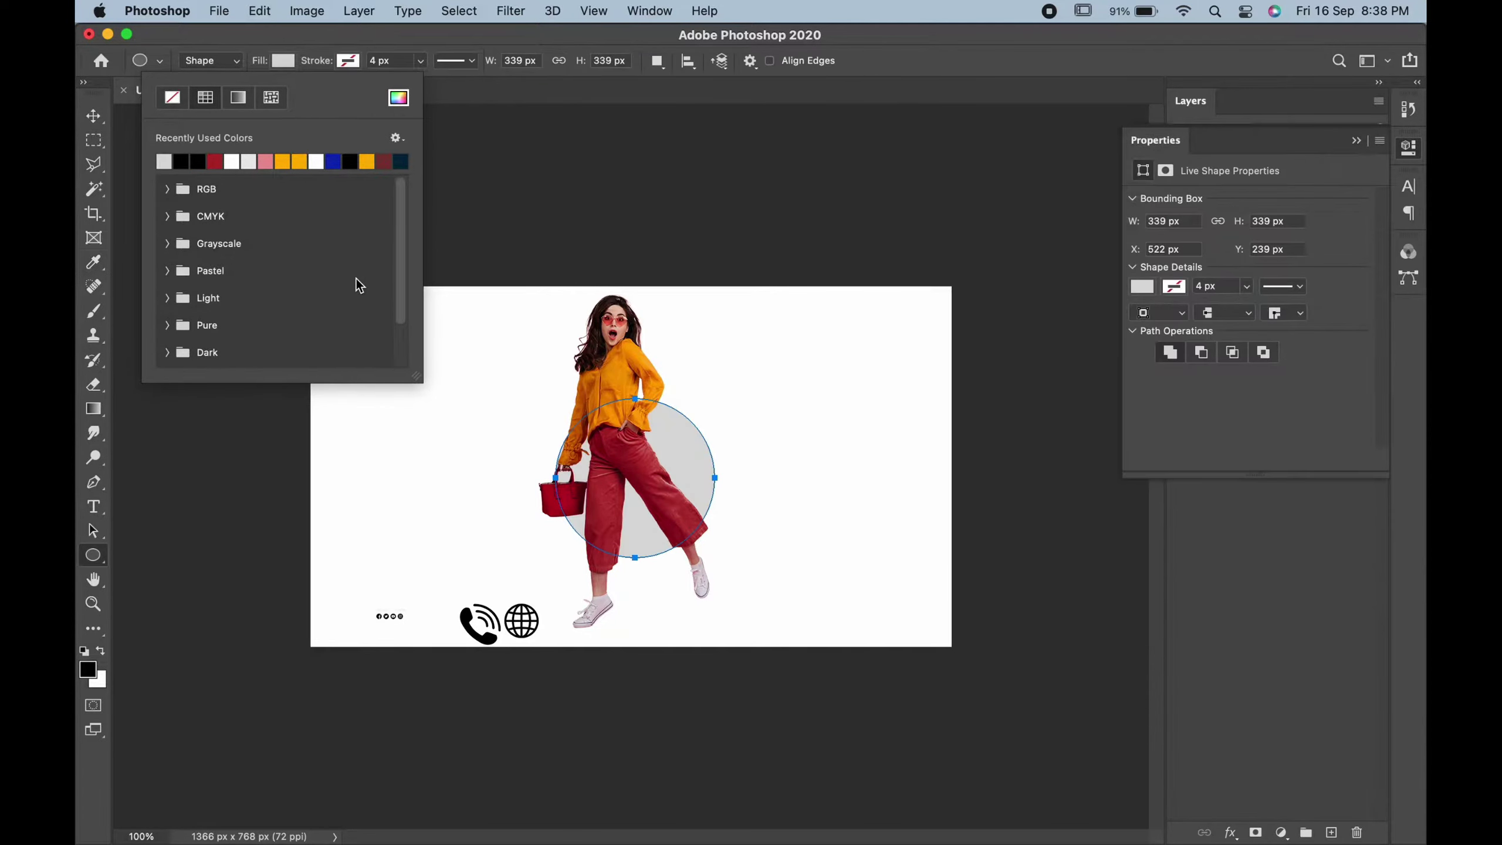
{"action": "left_click", "coordinate": [93, 117]}
Step: Hide the Model layer and centre the grey circle vertically on the canvas
{"action": "left_click", "coordinate": [1363, 139]}
{"action": "left_click", "coordinate": [1179, 265]}
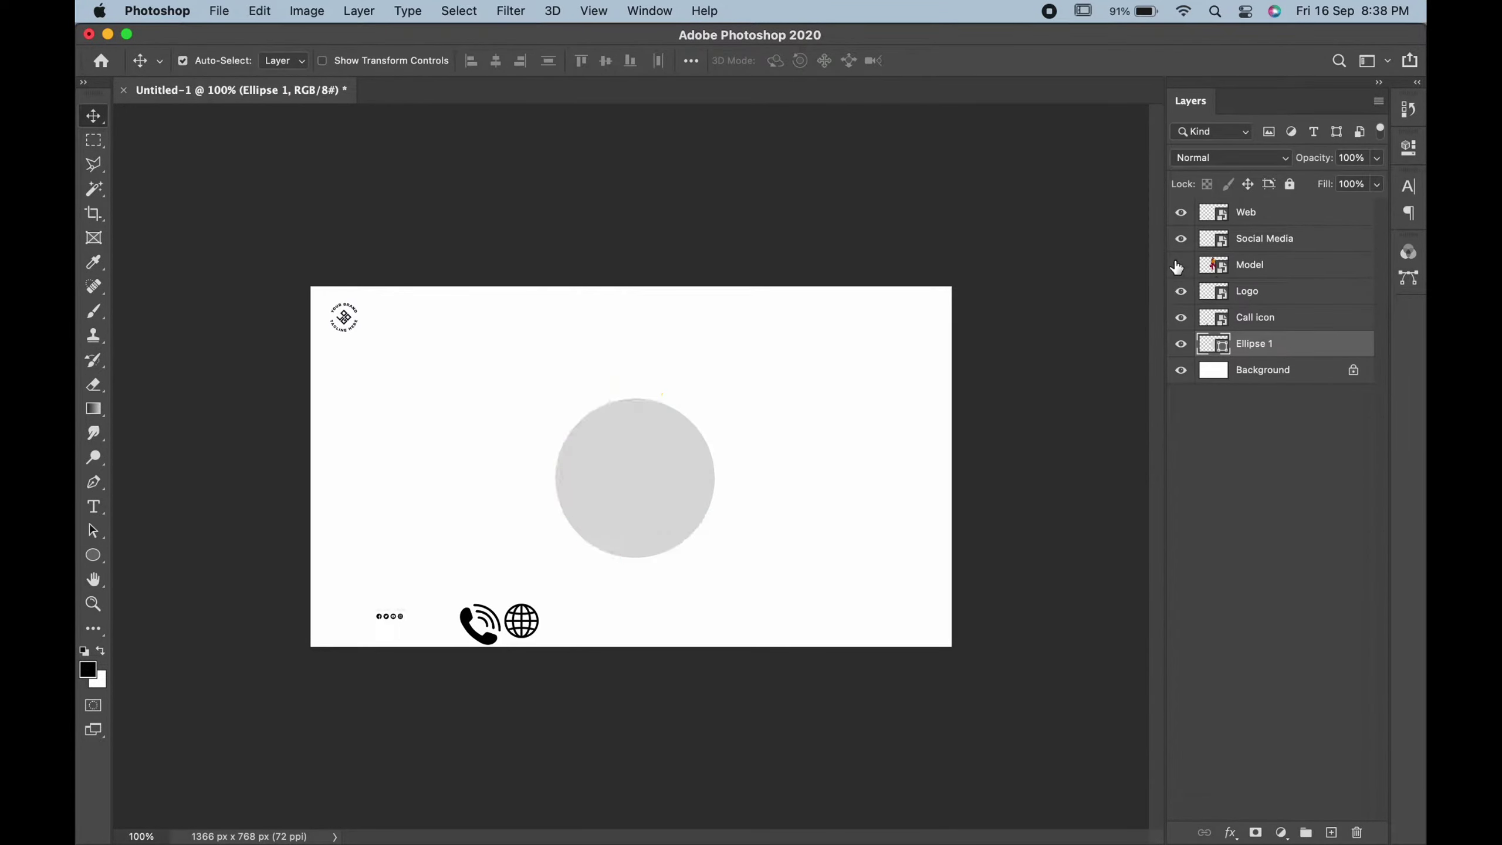
{"action": "key", "text": "super+a"}
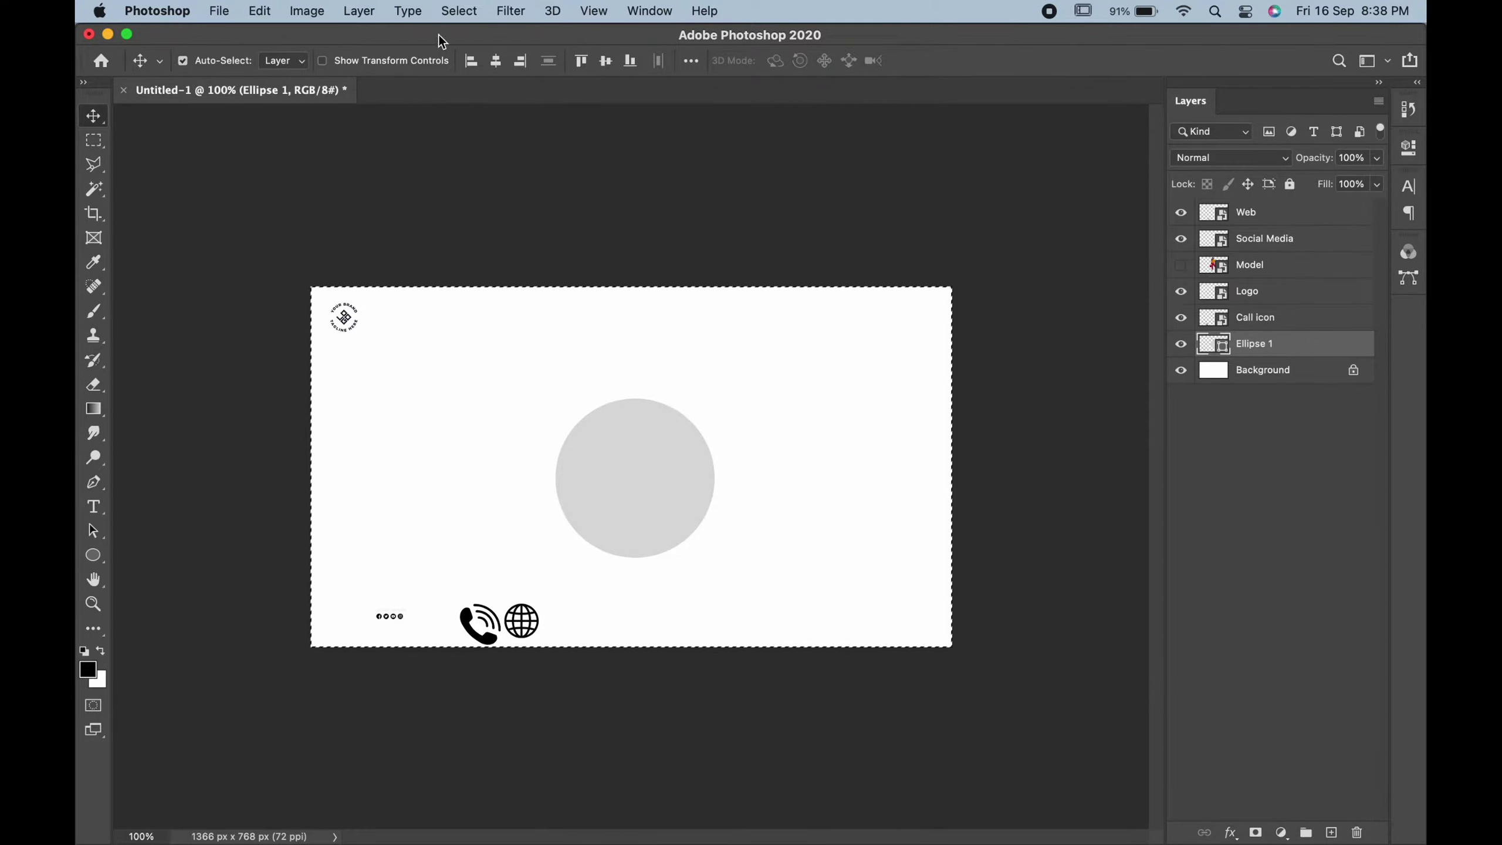
{"action": "left_click", "coordinate": [605, 61]}
{"action": "key", "text": "super+d"}
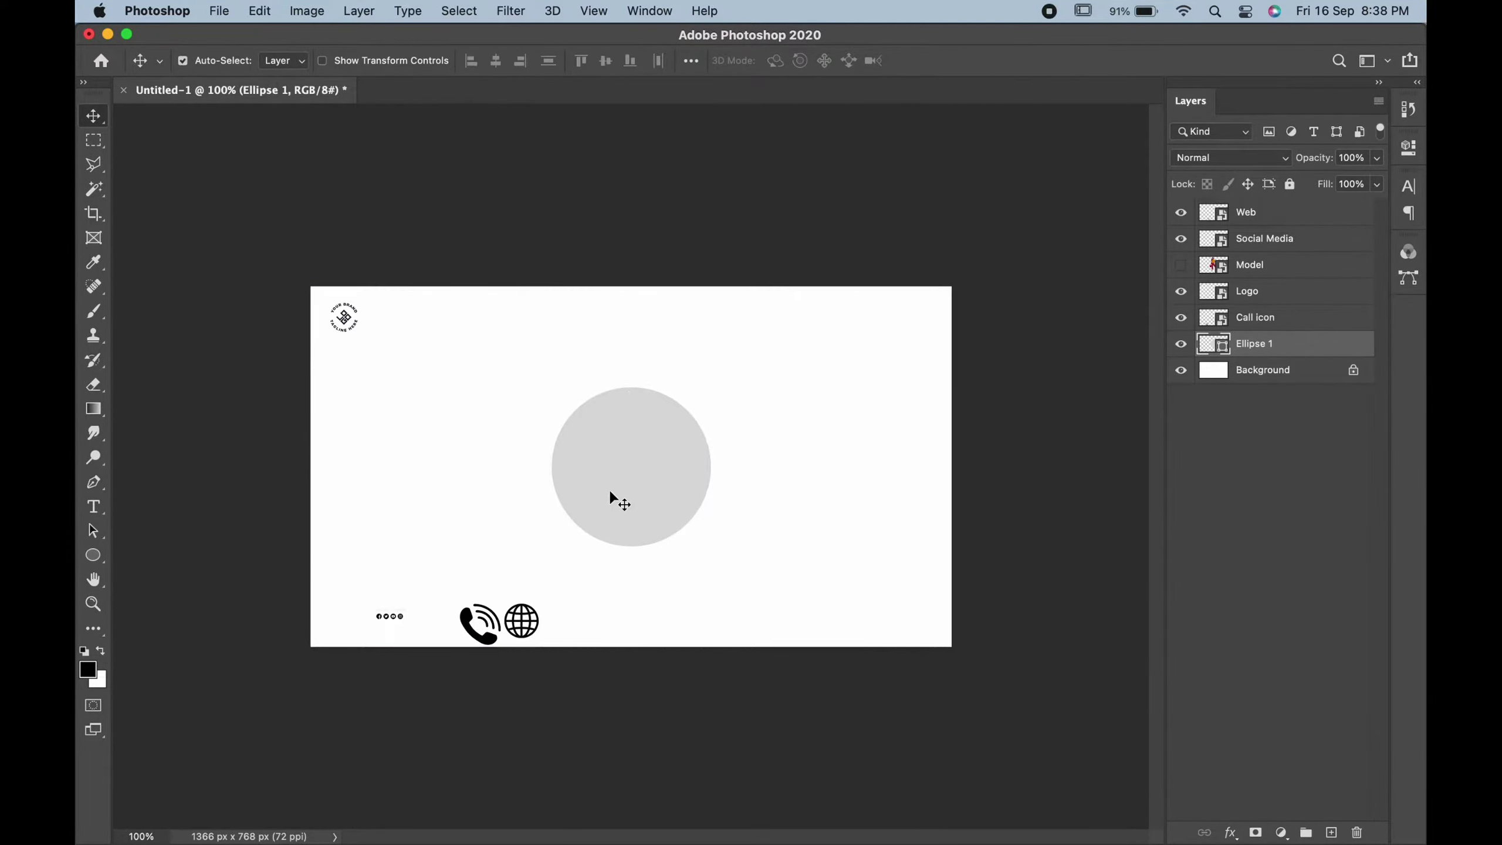
Step: Duplicate the Ellipse 1 layer and enlarge the copy around its centre
{"action": "right_click", "coordinate": [1297, 348]}
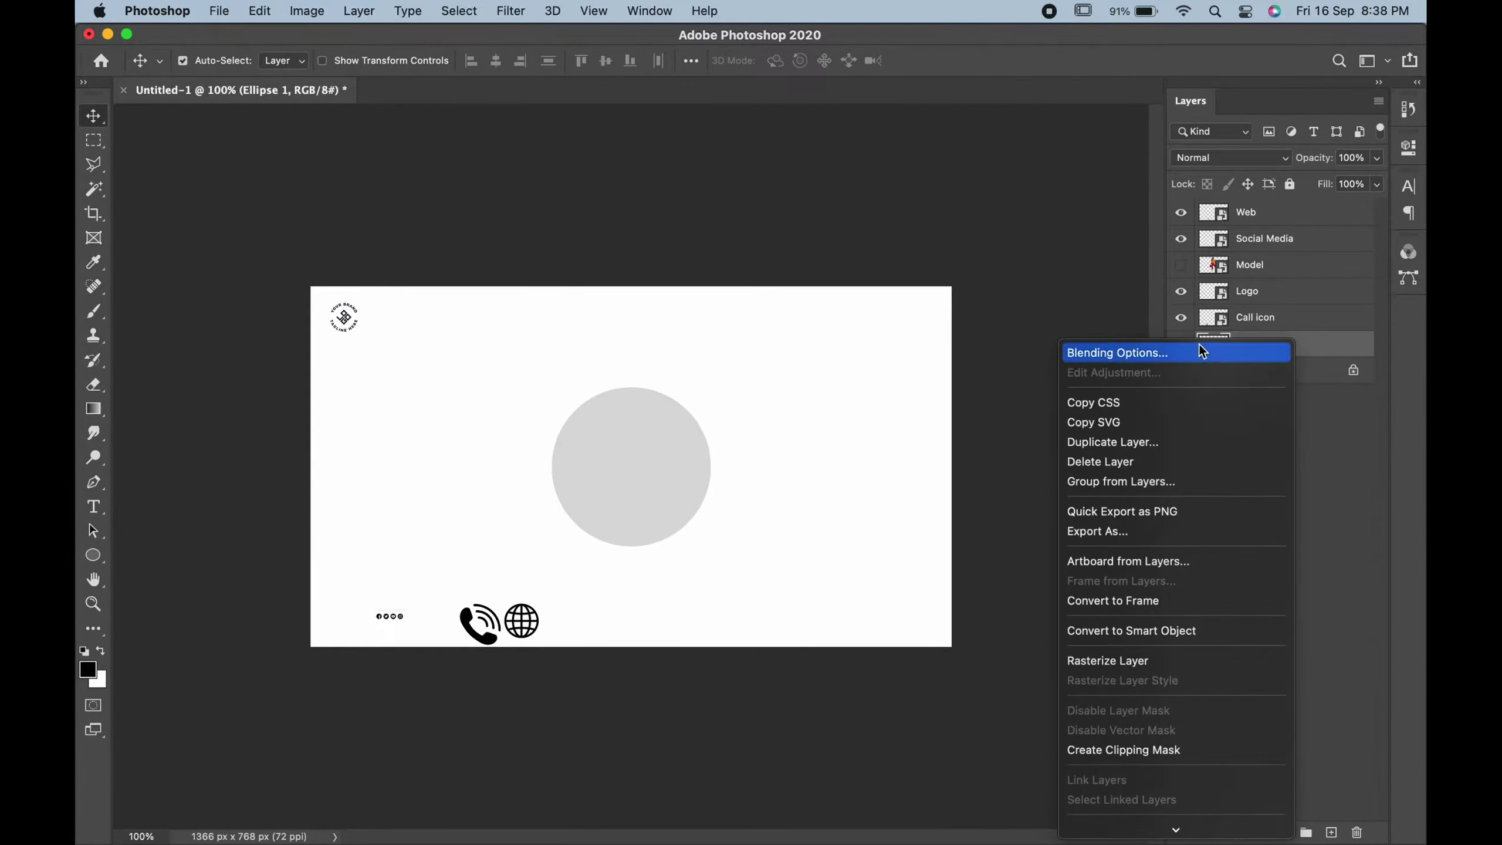
{"action": "left_click", "coordinate": [1153, 441]}
{"action": "left_click", "coordinate": [514, 323]}
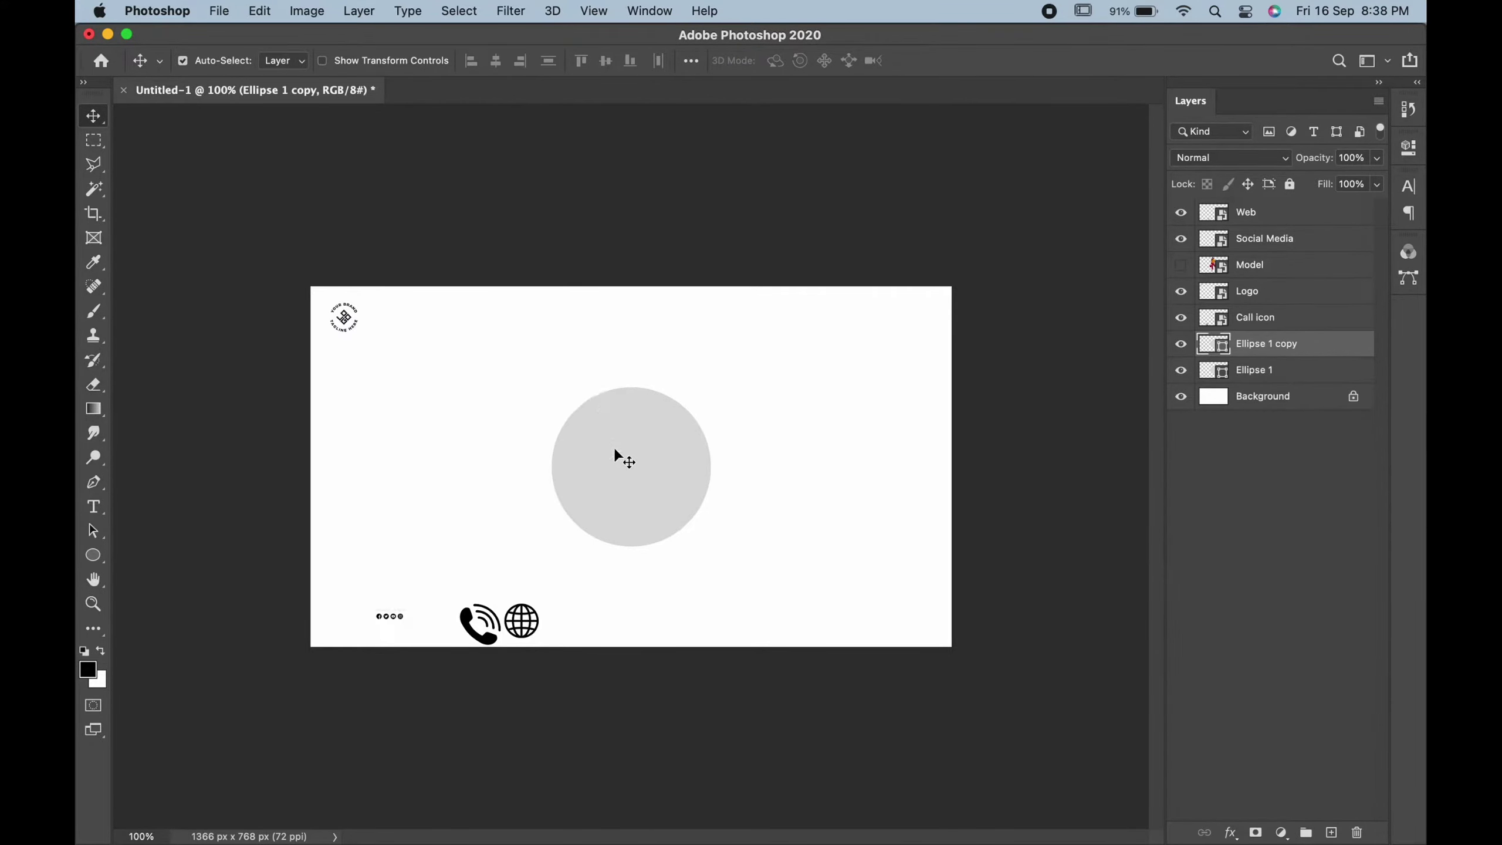
{"action": "key", "text": "super+t"}
{"action": "left_click_drag", "start_coordinate": [710, 389], "coordinate": [816, 285]}
{"action": "key", "text": "Return"}
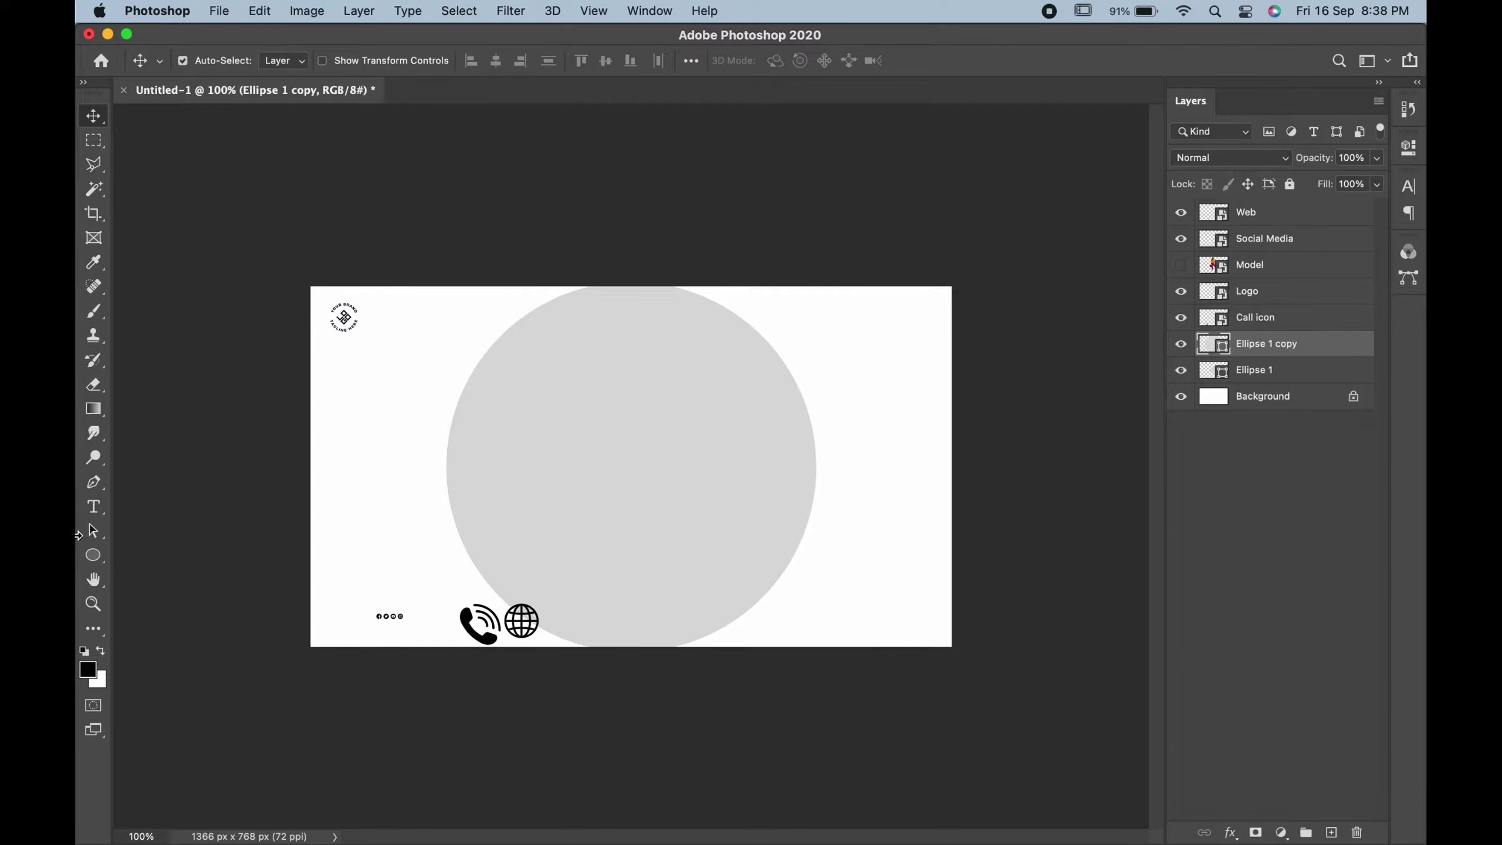
Step: Turn the enlarged copy into a ring with no fill and an 80 px light grey stroke
{"action": "left_click", "coordinate": [93, 555]}
{"action": "left_click", "coordinate": [376, 60]}
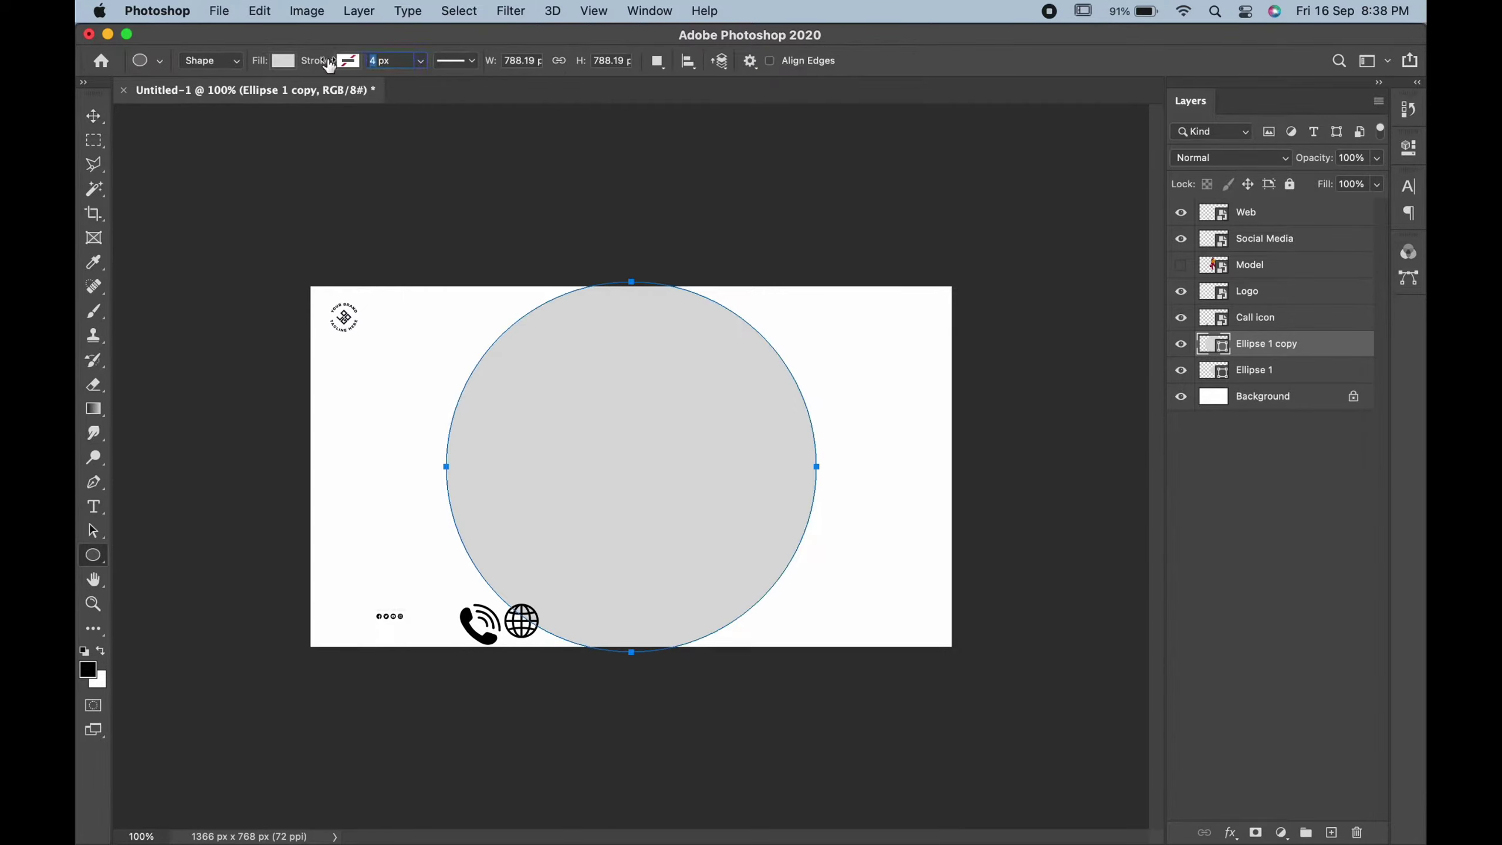
{"action": "type", "text": "80"}
{"action": "key", "text": "Return"}
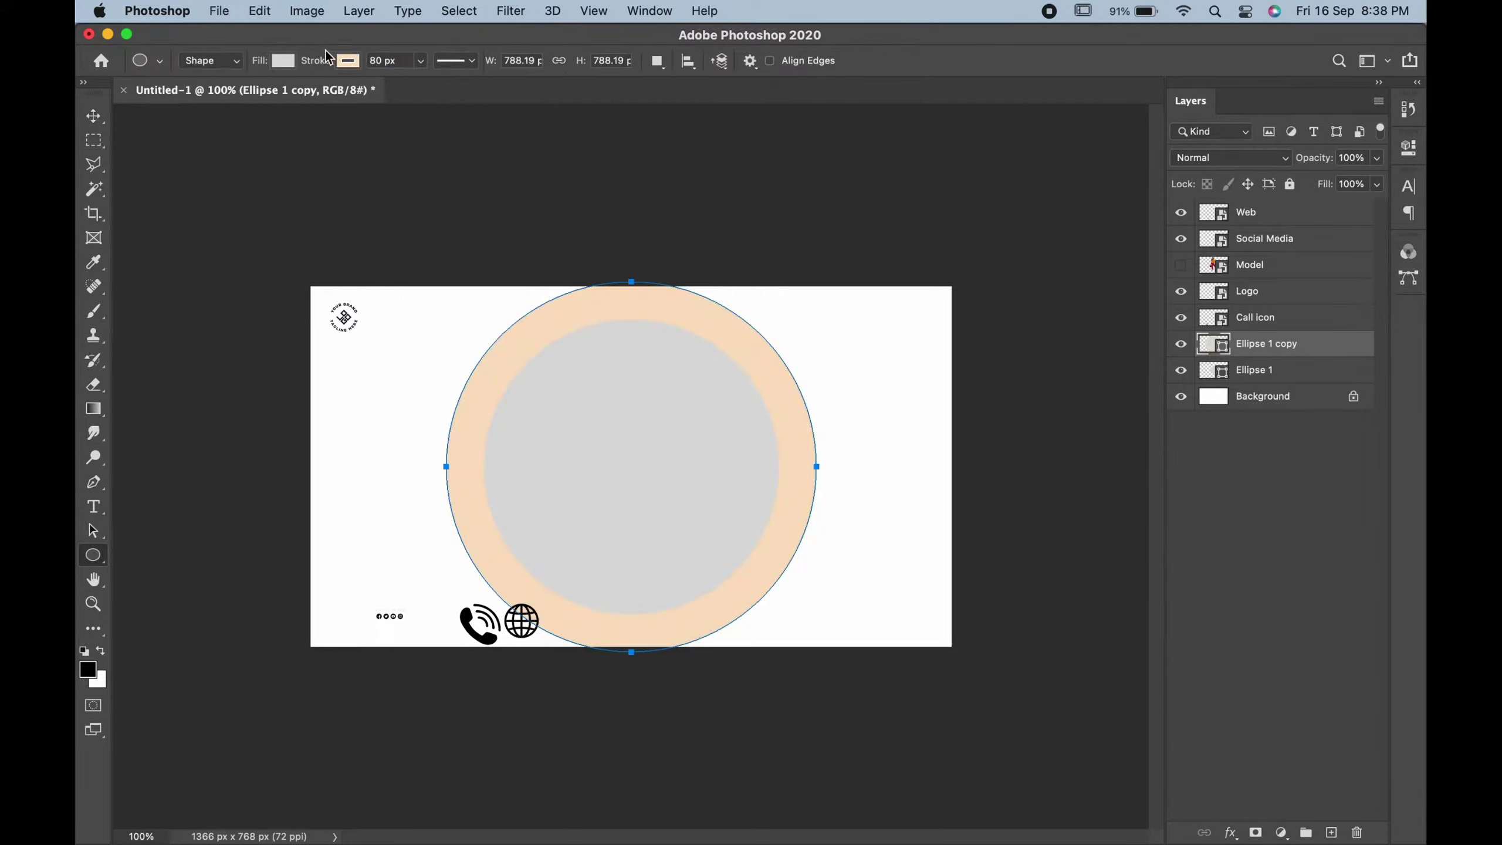
{"action": "left_click", "coordinate": [284, 62]}
{"action": "left_click", "coordinate": [176, 97]}
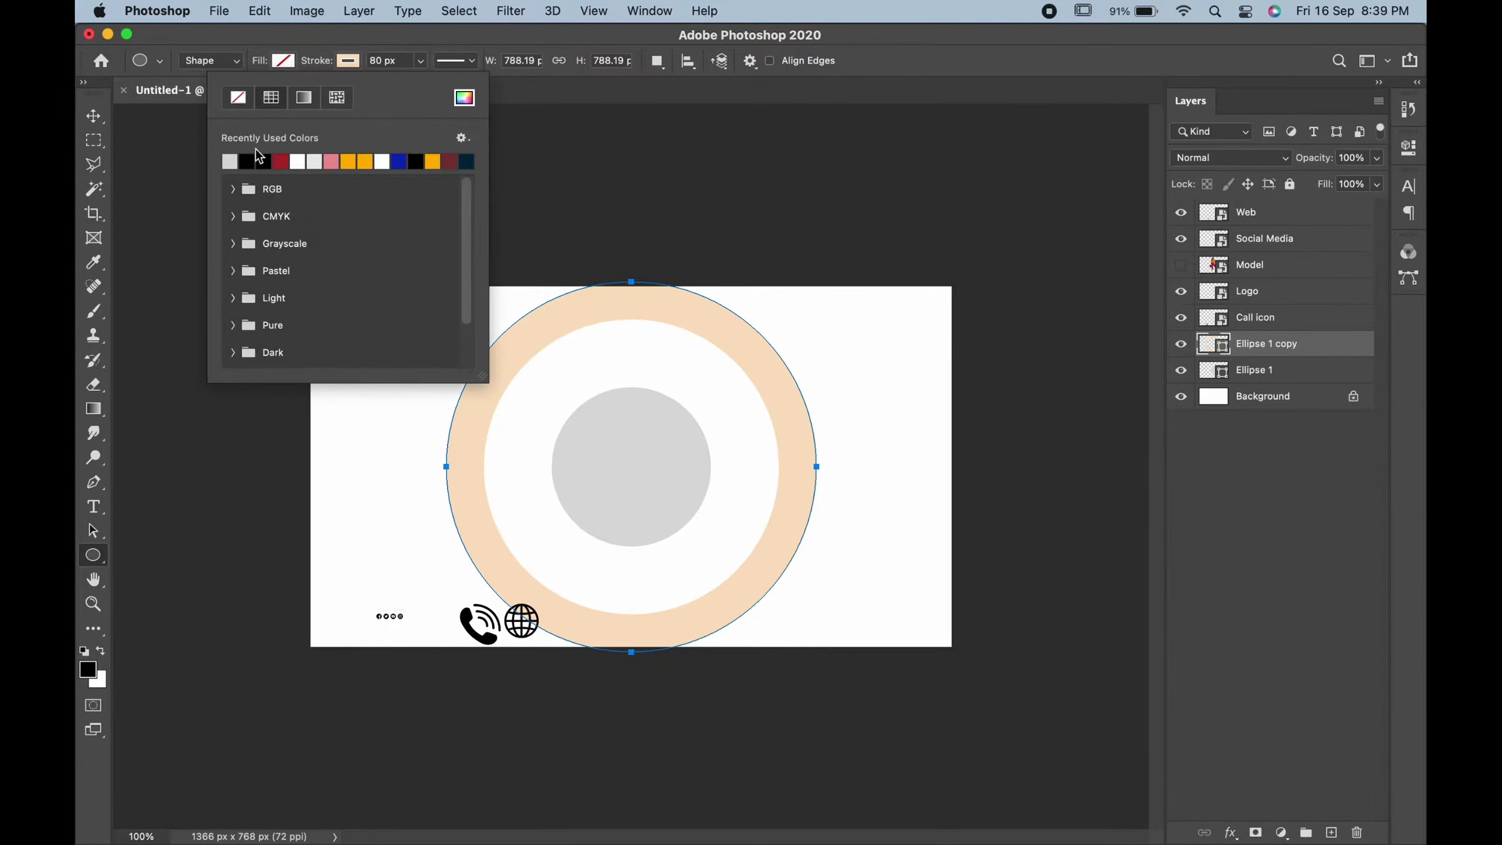
{"action": "left_click", "coordinate": [230, 160]}
{"action": "left_click", "coordinate": [94, 116]}
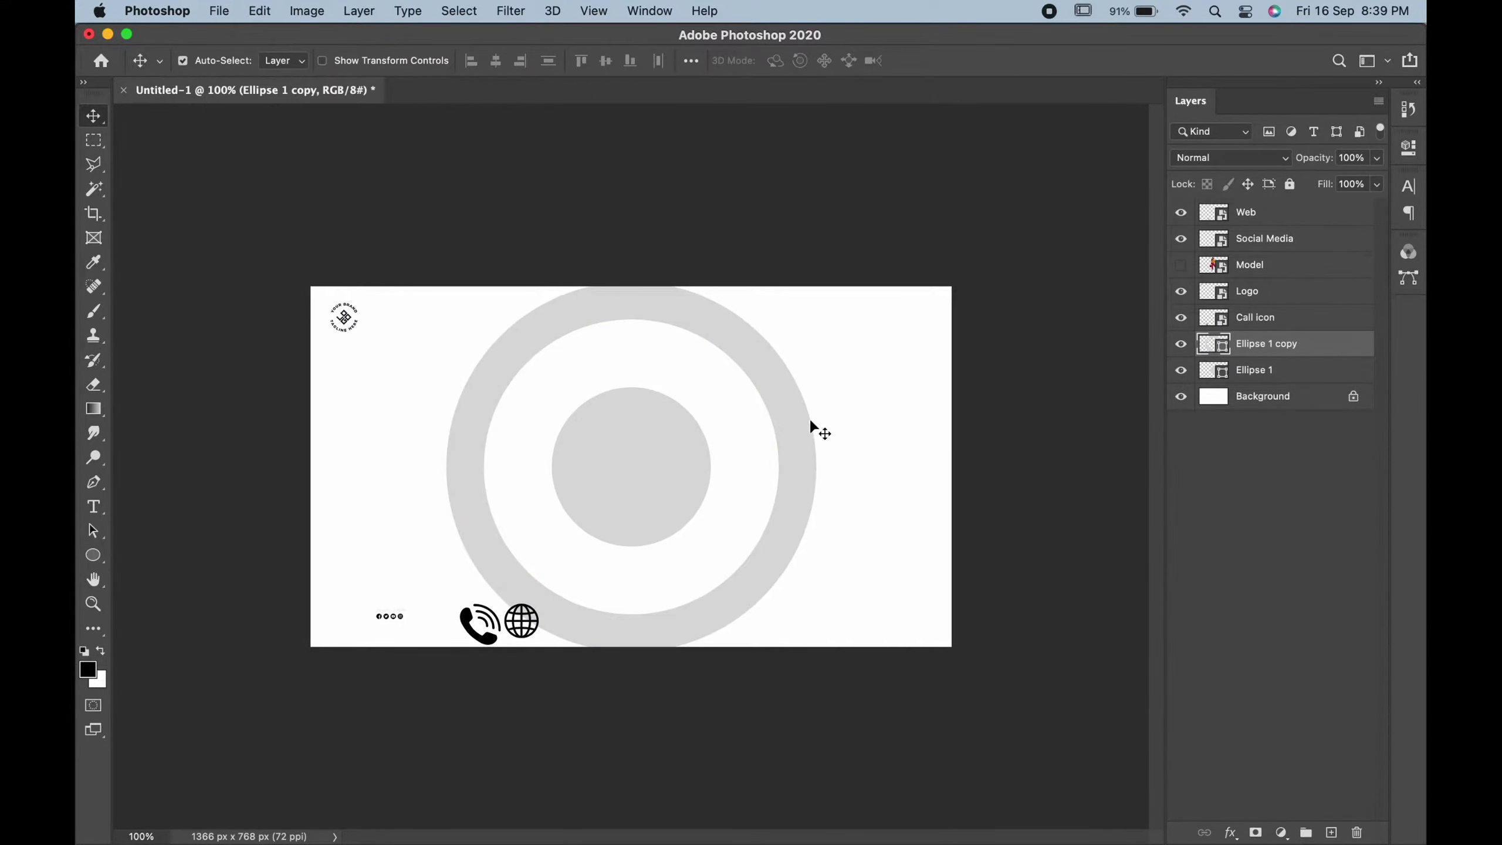
Step: Duplicate the ring layer and enlarge the copy into a bigger ring
{"action": "right_click", "coordinate": [1338, 344]}
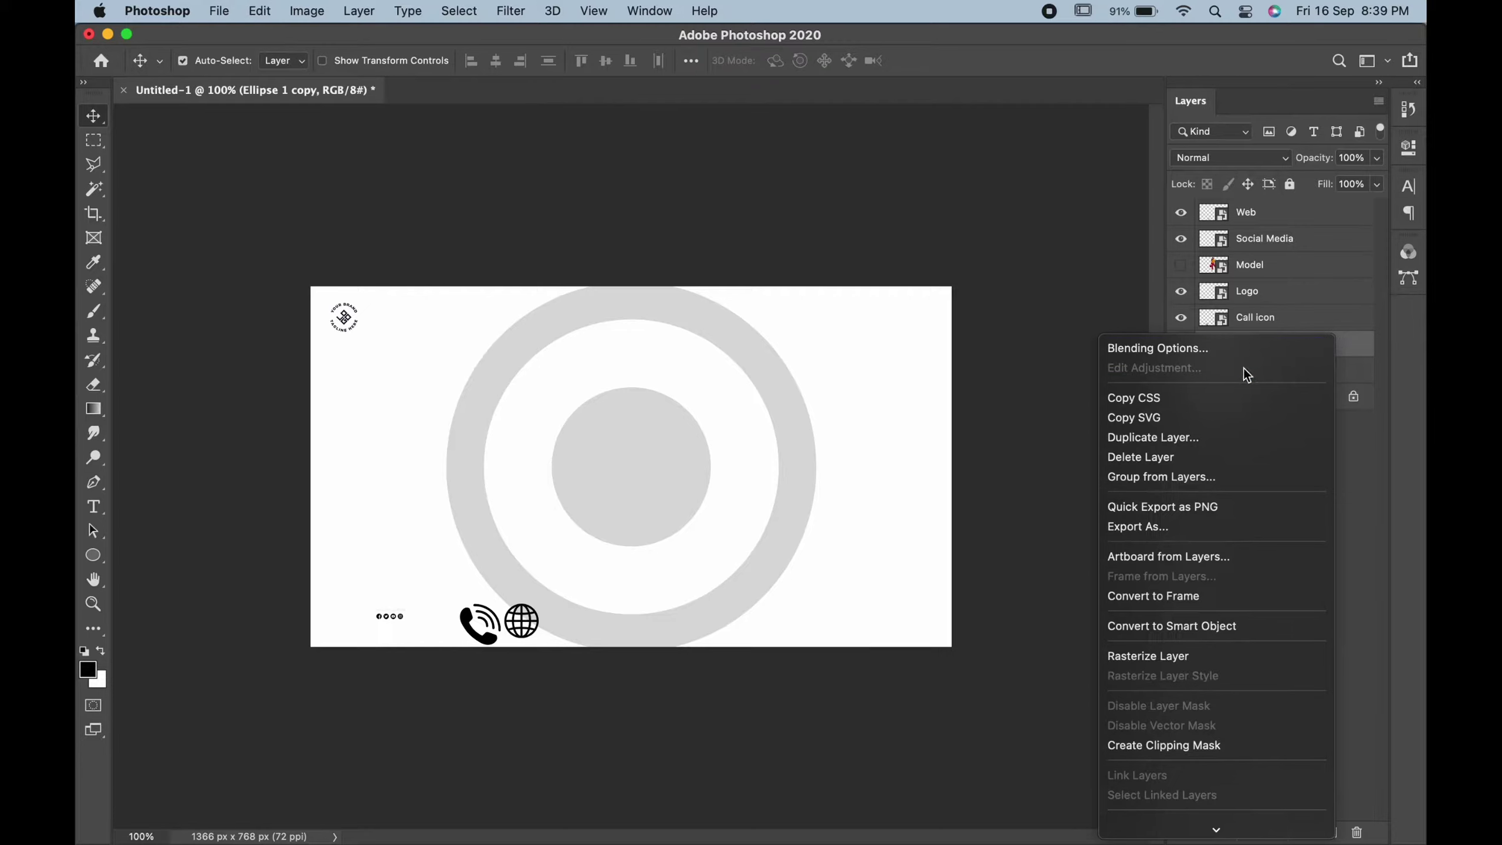
{"action": "left_click", "coordinate": [1194, 434]}
{"action": "left_click", "coordinate": [538, 319]}
{"action": "key", "text": "ctrl+t"}
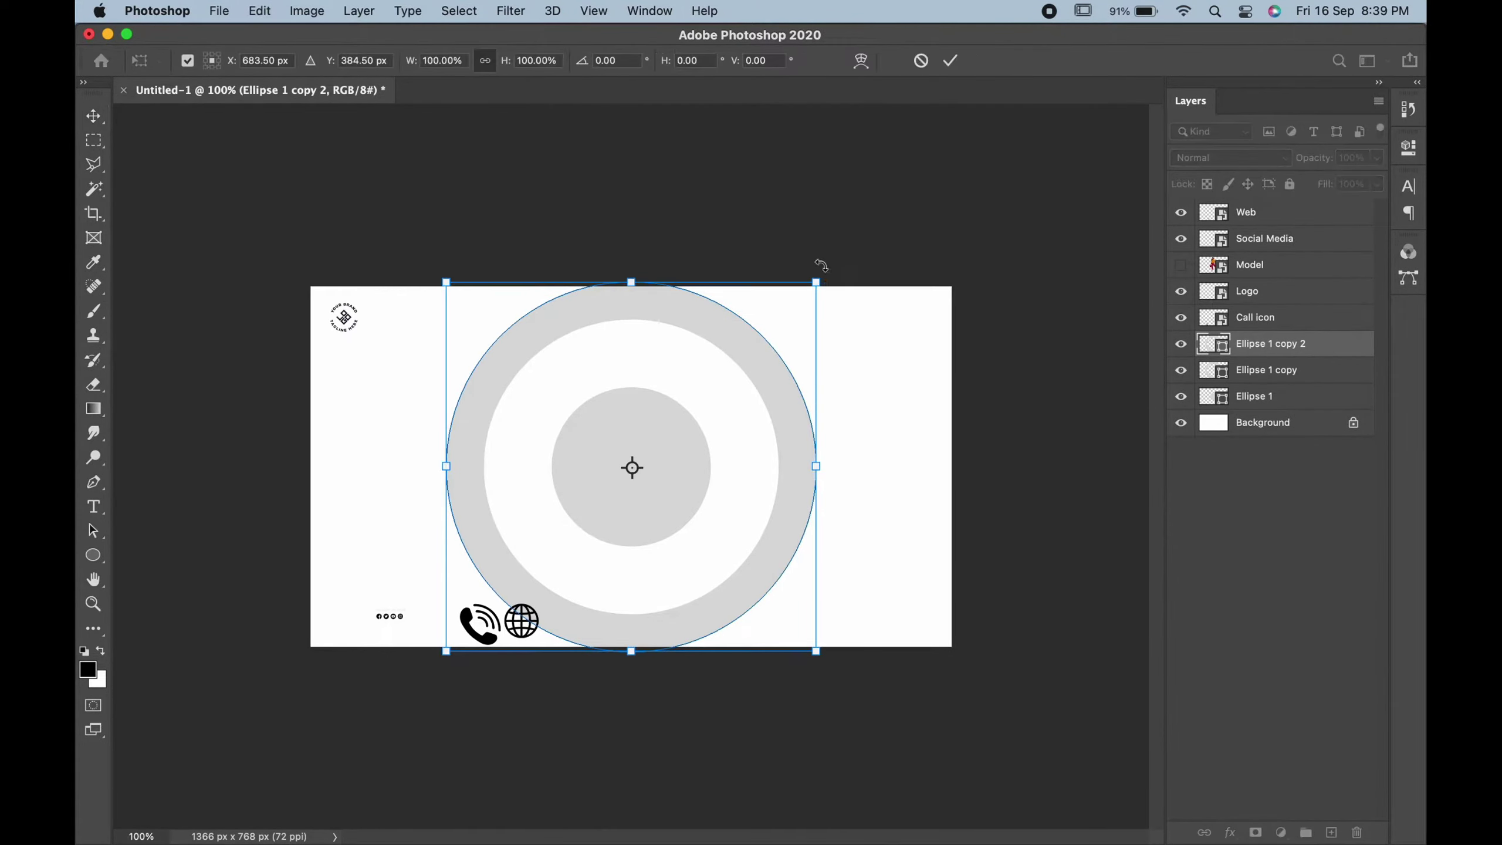
{"action": "mouse_move", "coordinate": [816, 282]}
{"action": "left_mouse_down"}
{"action": "mouse_move", "coordinate": [947, 182]}
{"action": "mouse_move", "coordinate": [880, 219]}
{"action": "left_mouse_up"}
{"action": "key", "text": "Return"}
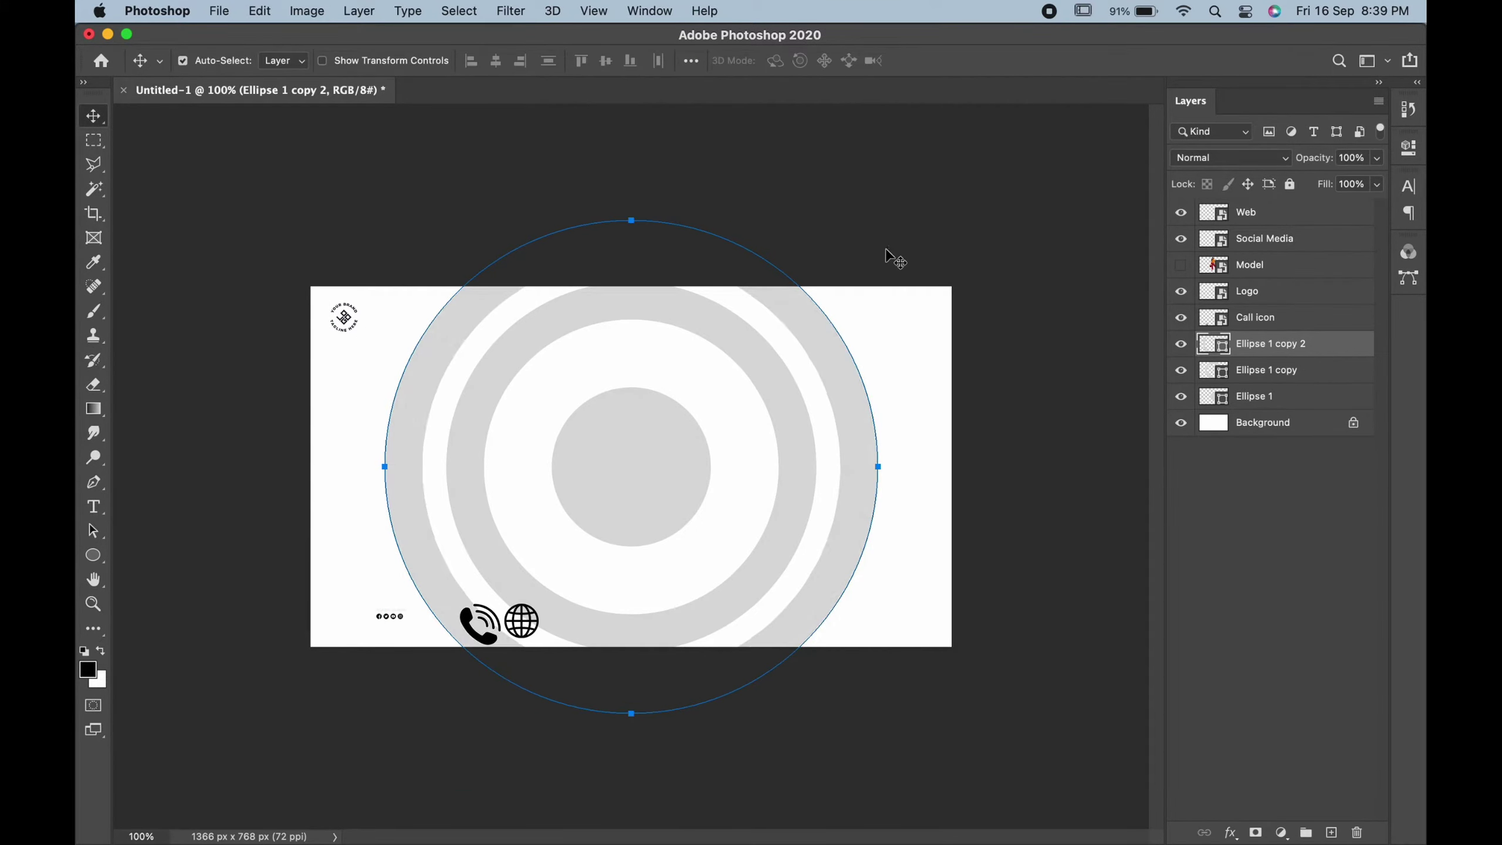
Step: Enlarge the outer ring further around its centre, dismissing the path transform warning
{"action": "key", "text": "ctrl+t"}
{"action": "left_click", "coordinate": [805, 366]}
{"action": "key", "text": "ctrl+t"}
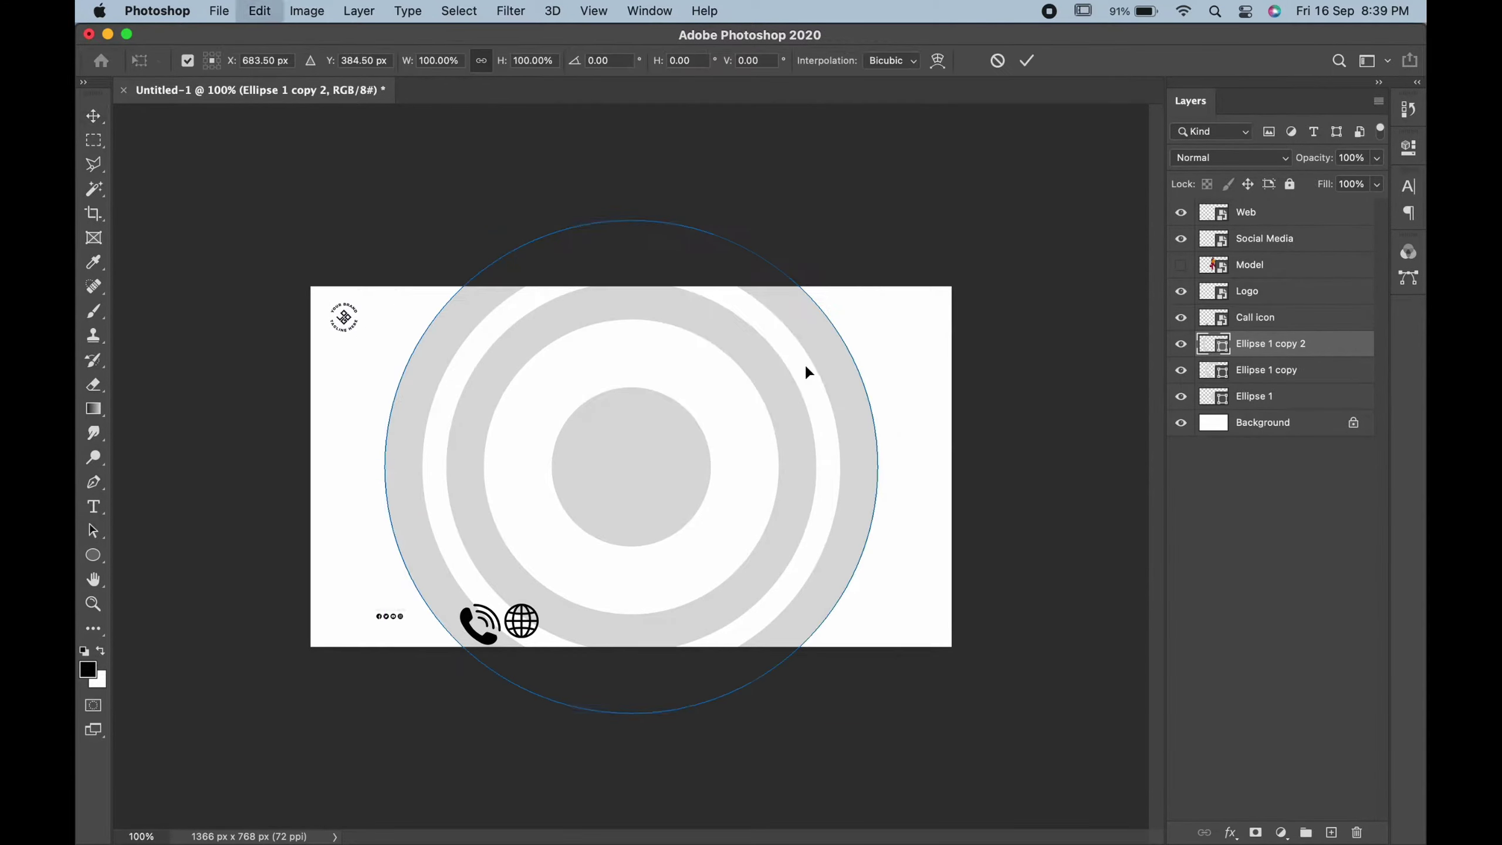
{"action": "left_click_drag", "start_coordinate": [879, 219], "coordinate": [921, 177]}
{"action": "key", "text": "Return"}
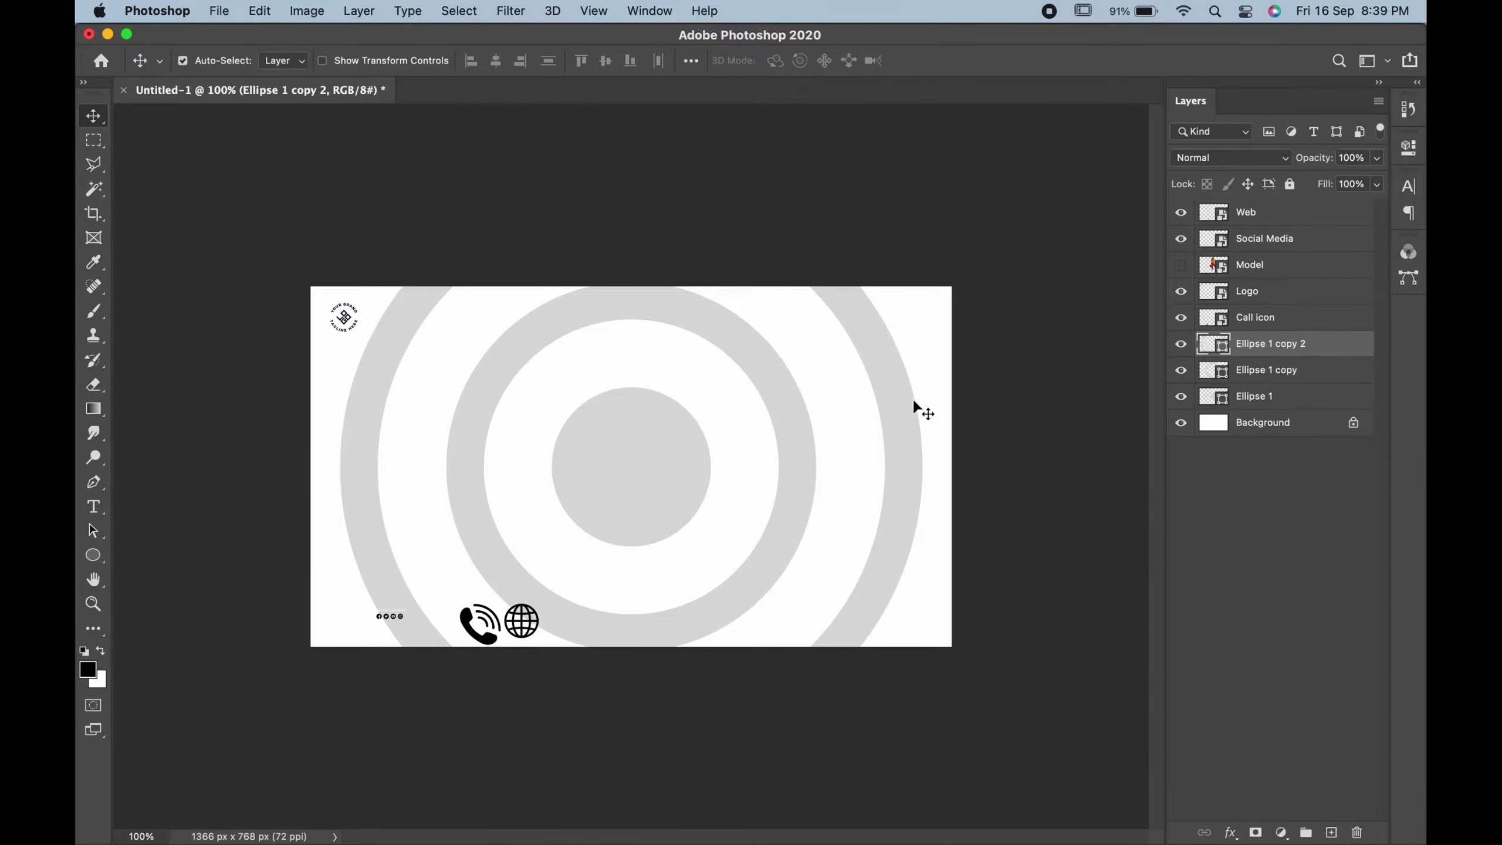
Step: Add a fourth ring copy enlarged to about 130% and select all four ring layers
{"action": "right_click", "coordinate": [1347, 341]}
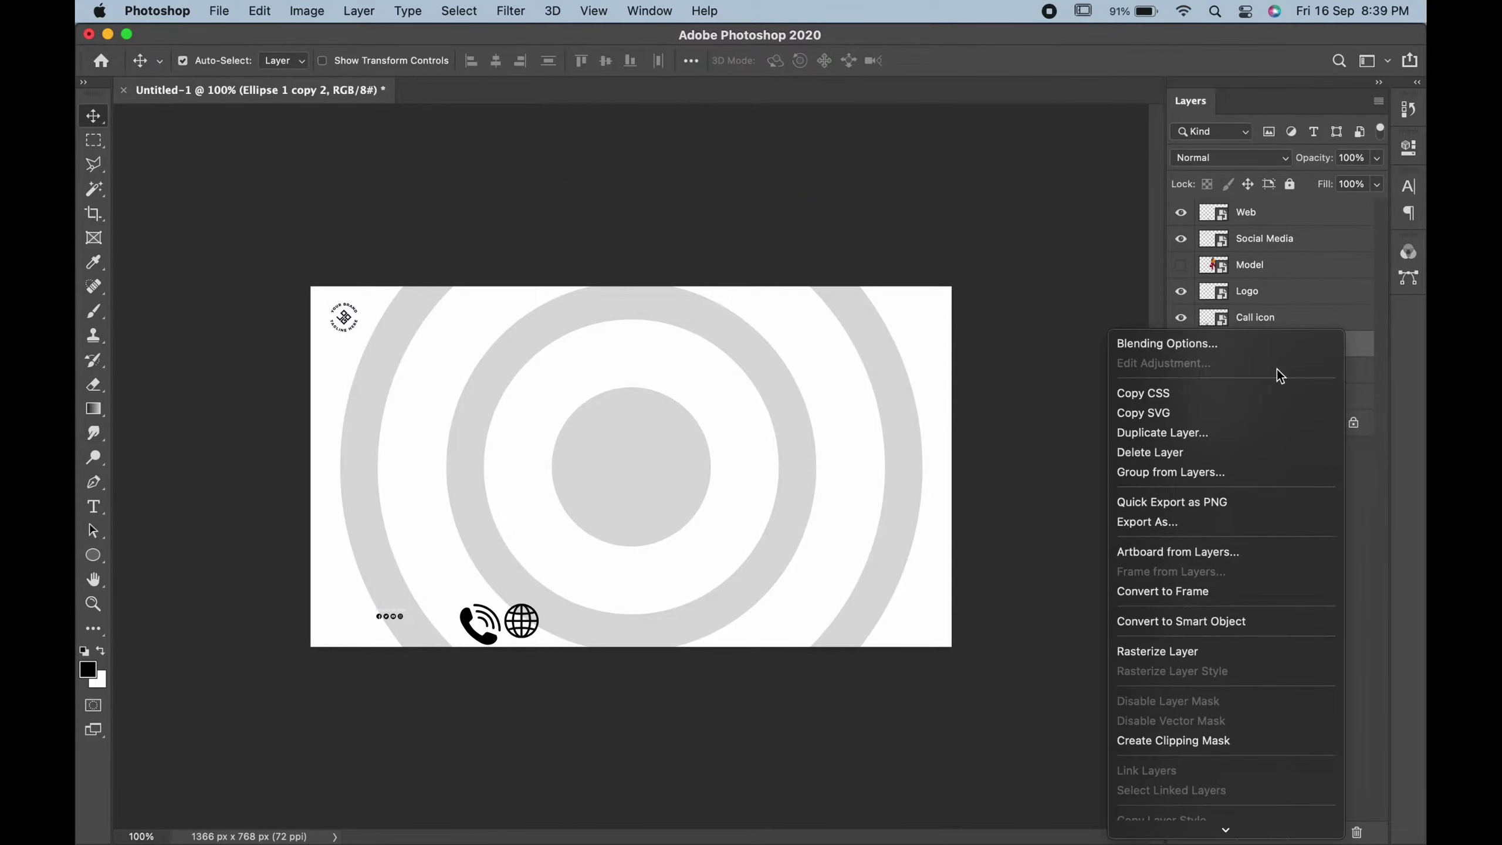
{"action": "left_click", "coordinate": [1238, 427]}
{"action": "left_click", "coordinate": [508, 322]}
{"action": "key", "text": "ctrl+t"}
{"action": "left_click_drag", "start_coordinate": [921, 178], "coordinate": [1003, 89]}
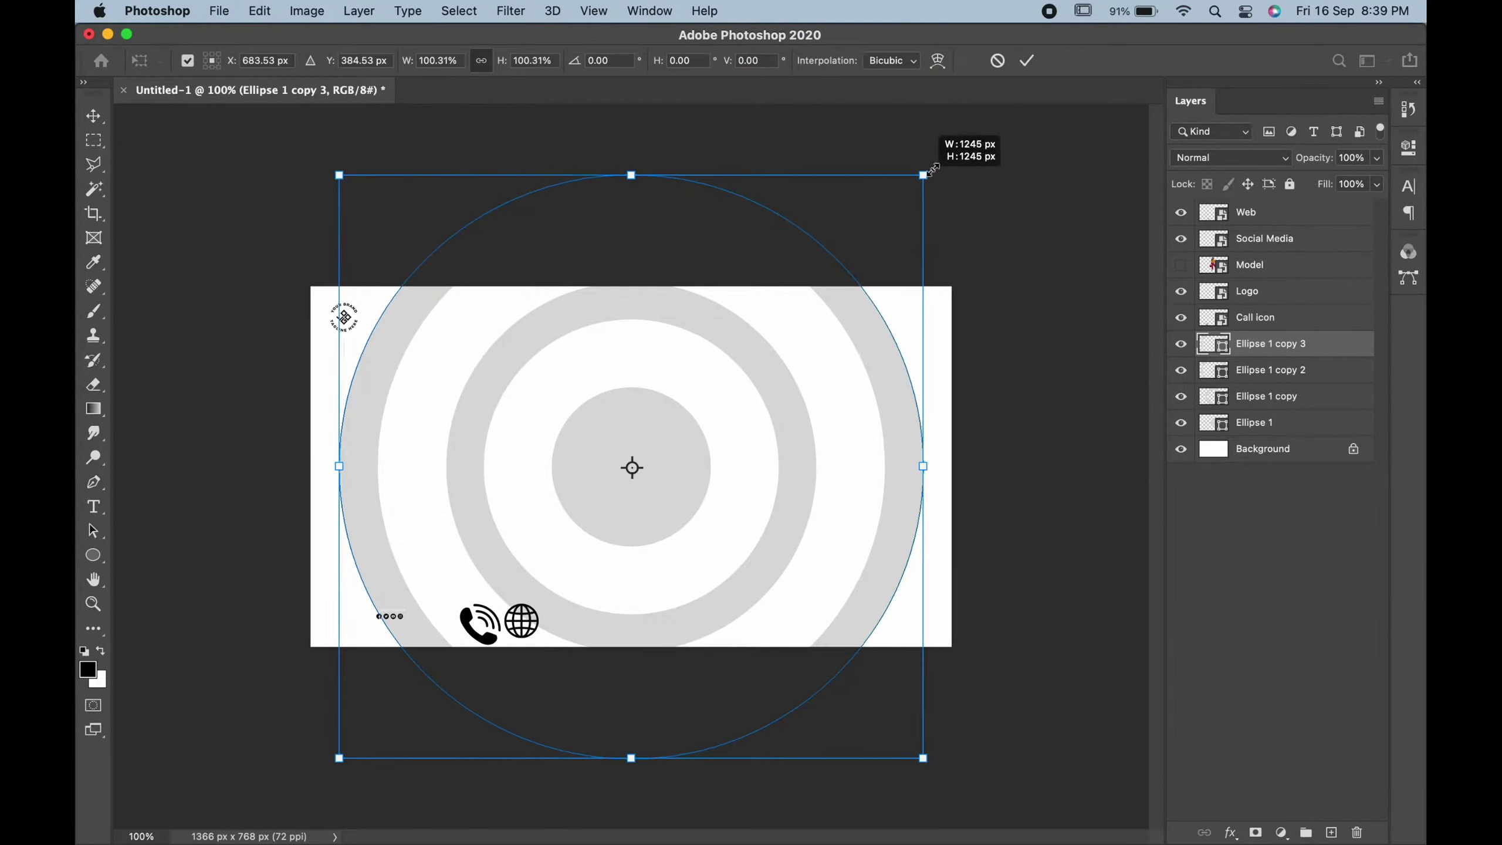
{"action": "key", "text": "Return"}
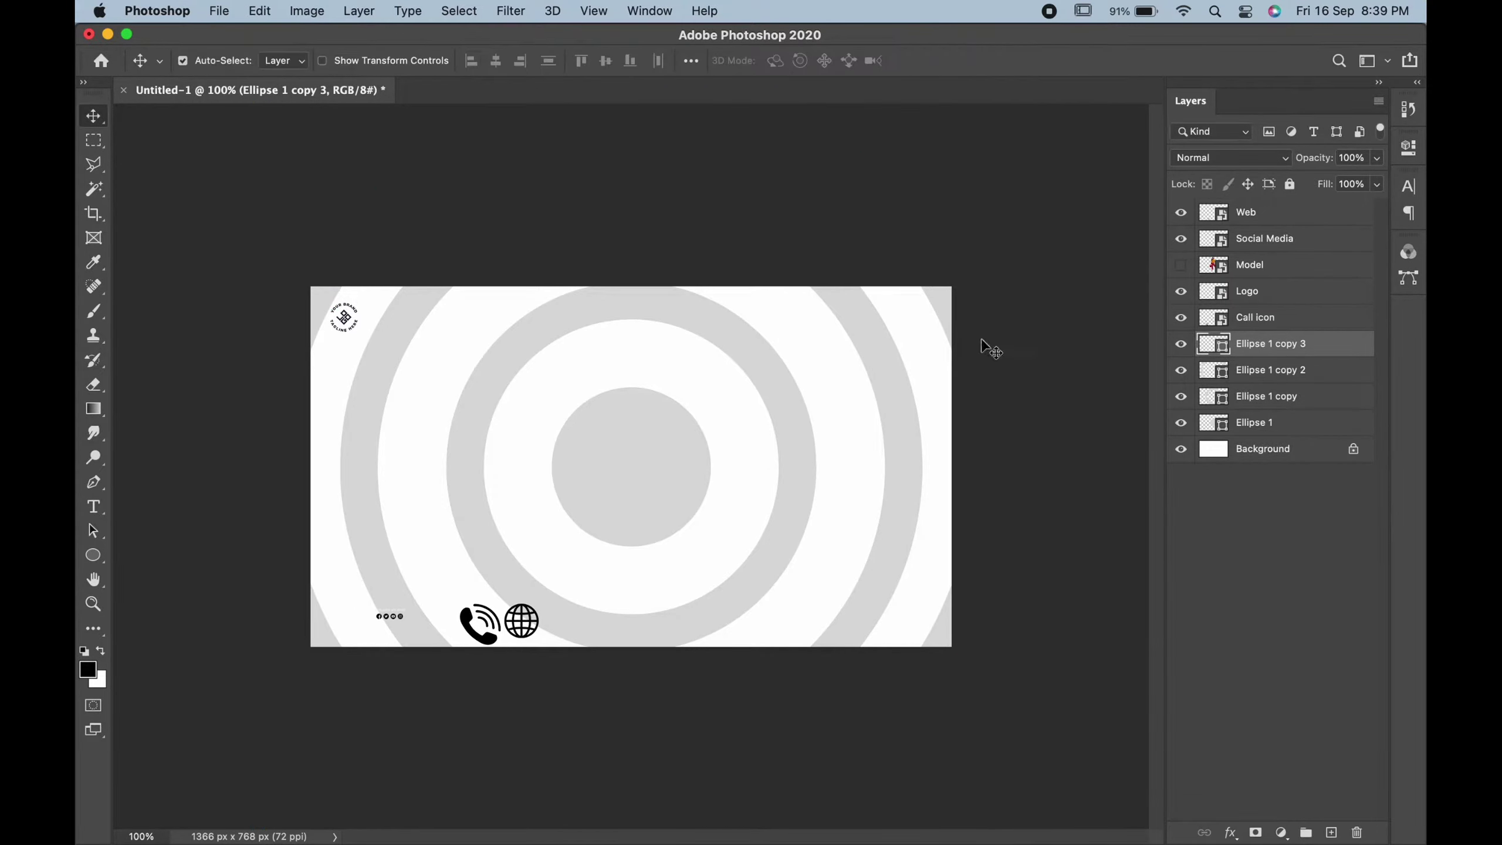
{"action": "left_click", "coordinate": [1291, 422], "text": "shift"}
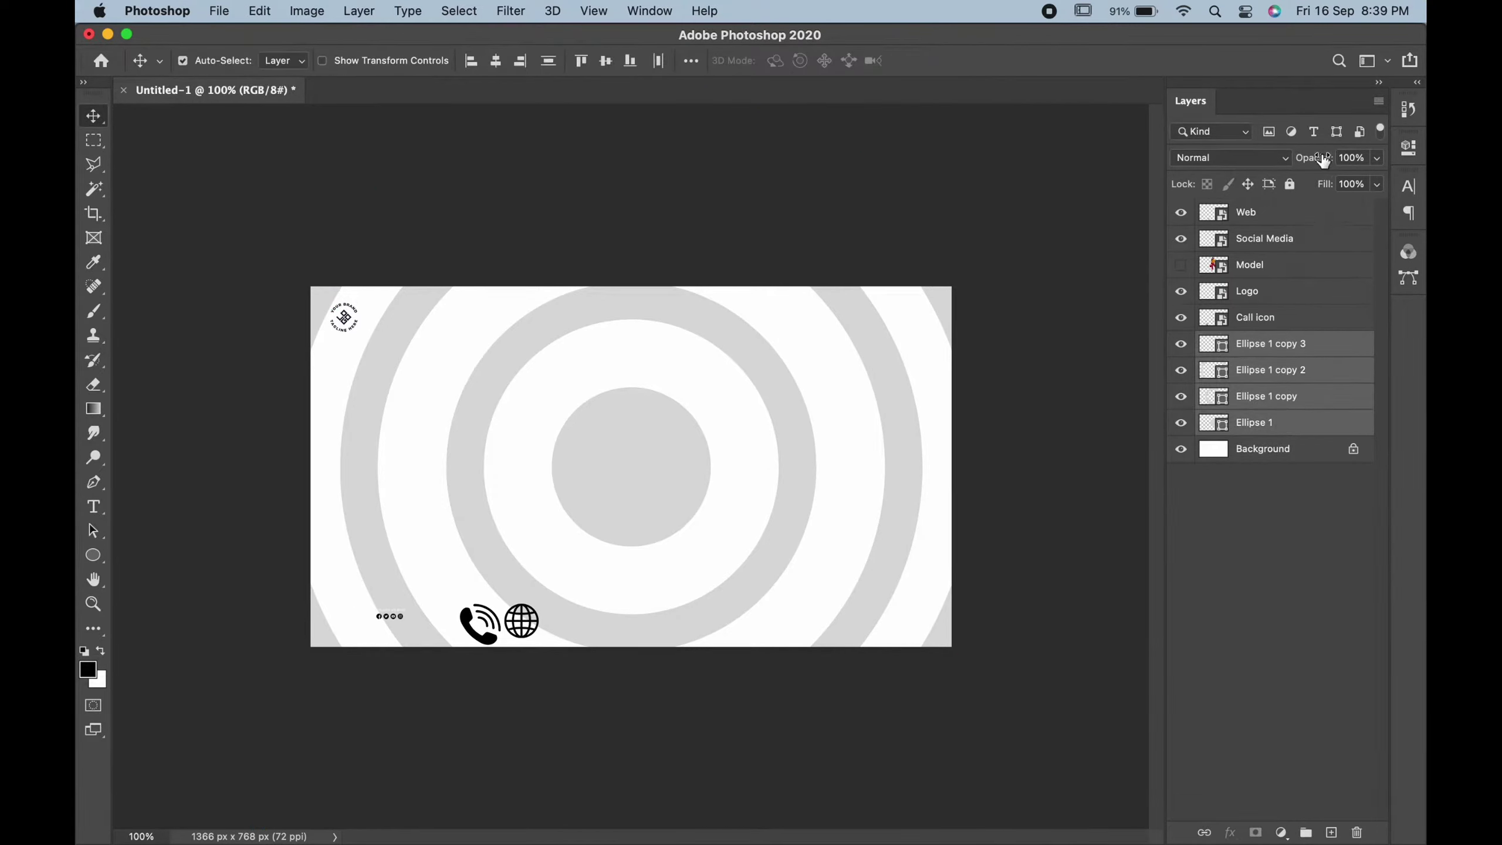
Step: Show the model, scale her to about 65% and move her to the banner's right side
{"action": "left_click_drag", "start_coordinate": [1324, 158], "coordinate": [1301, 160]}
{"action": "left_click", "coordinate": [1259, 316]}
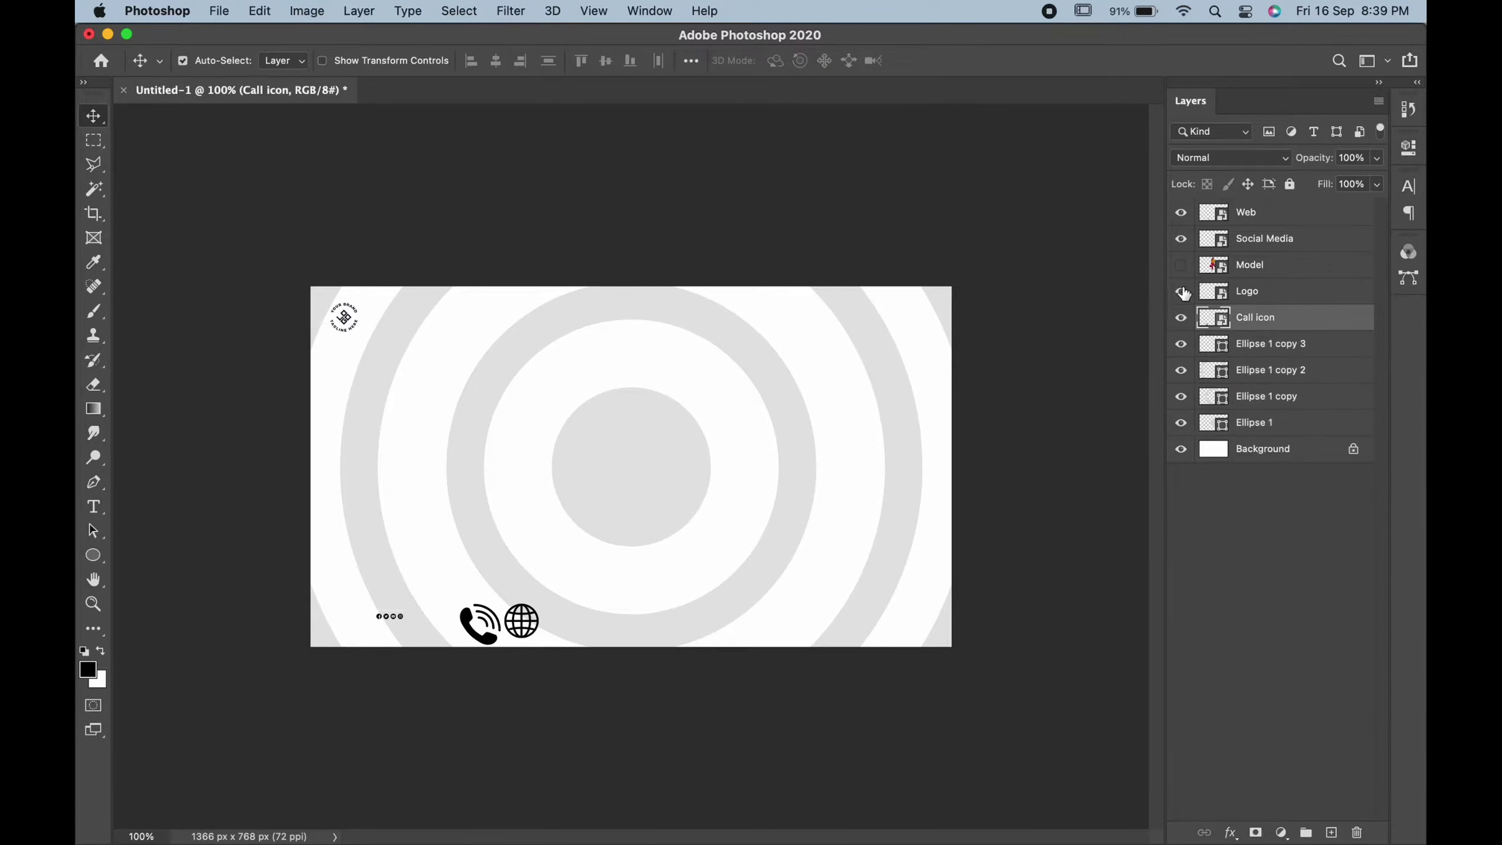
{"action": "left_click", "coordinate": [1181, 265]}
{"action": "left_click", "coordinate": [1286, 266]}
{"action": "key", "text": "super+t"}
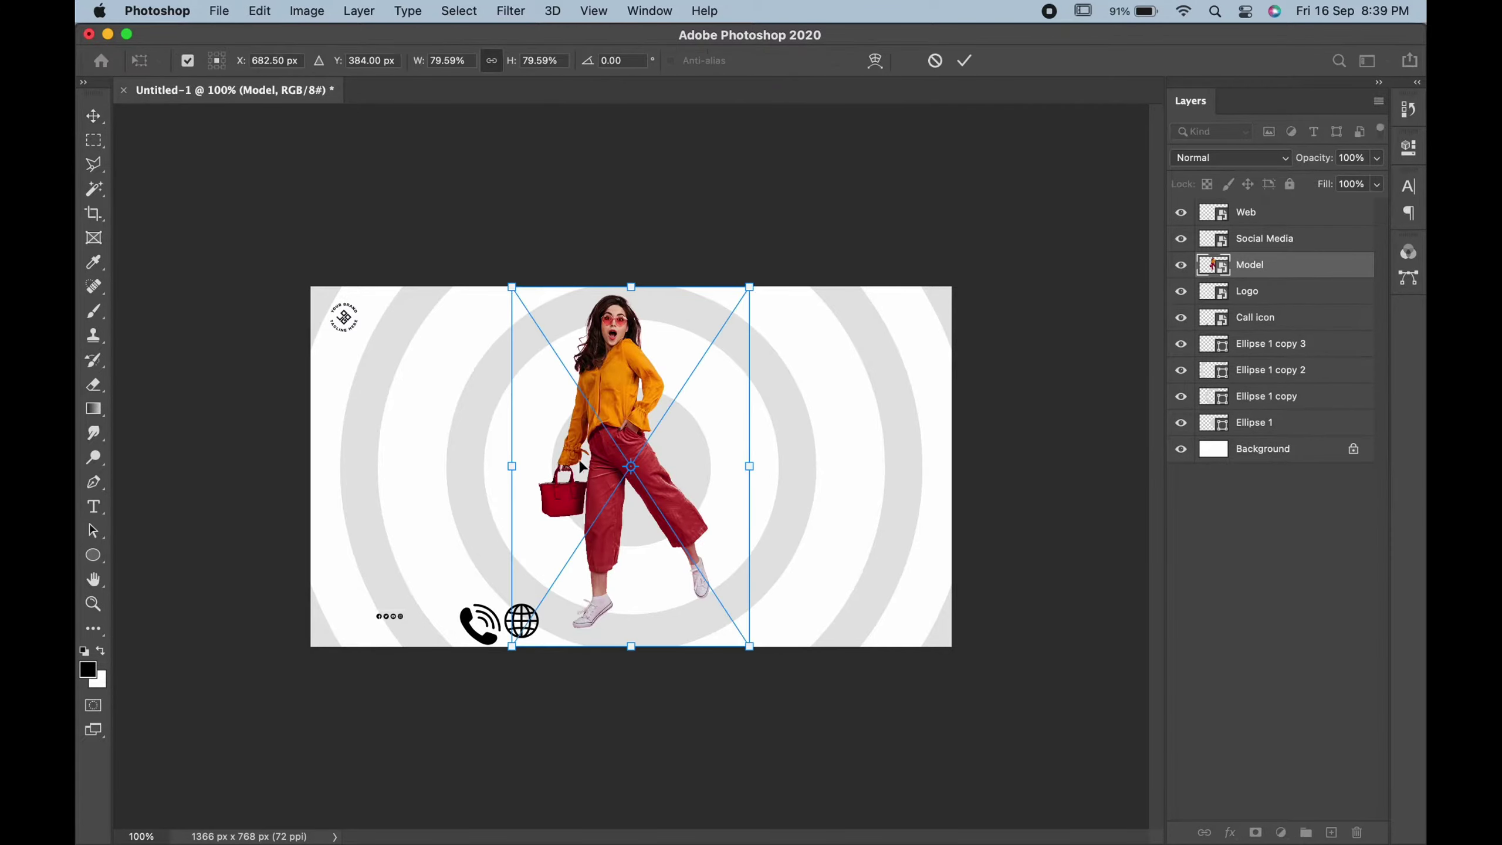
{"action": "left_click_drag", "start_coordinate": [746, 287], "coordinate": [705, 351]}
{"action": "left_click_drag", "start_coordinate": [636, 399], "coordinate": [852, 390]}
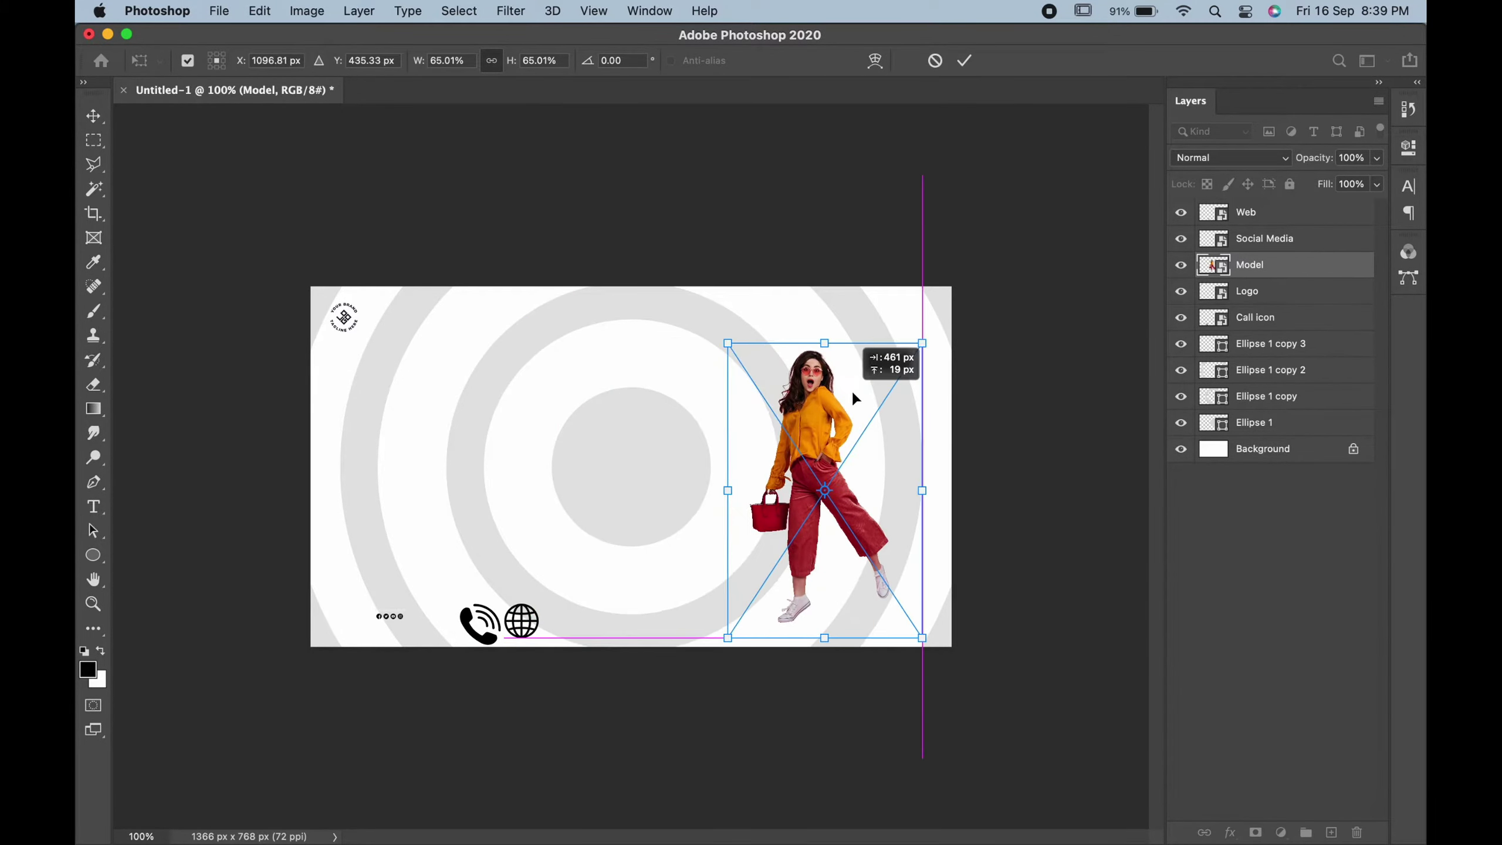
{"action": "key", "text": "Return"}
Step: Set all four ring layers to 35% opacity and nudge the model slightly up-right
{"action": "left_click", "coordinate": [1265, 344]}
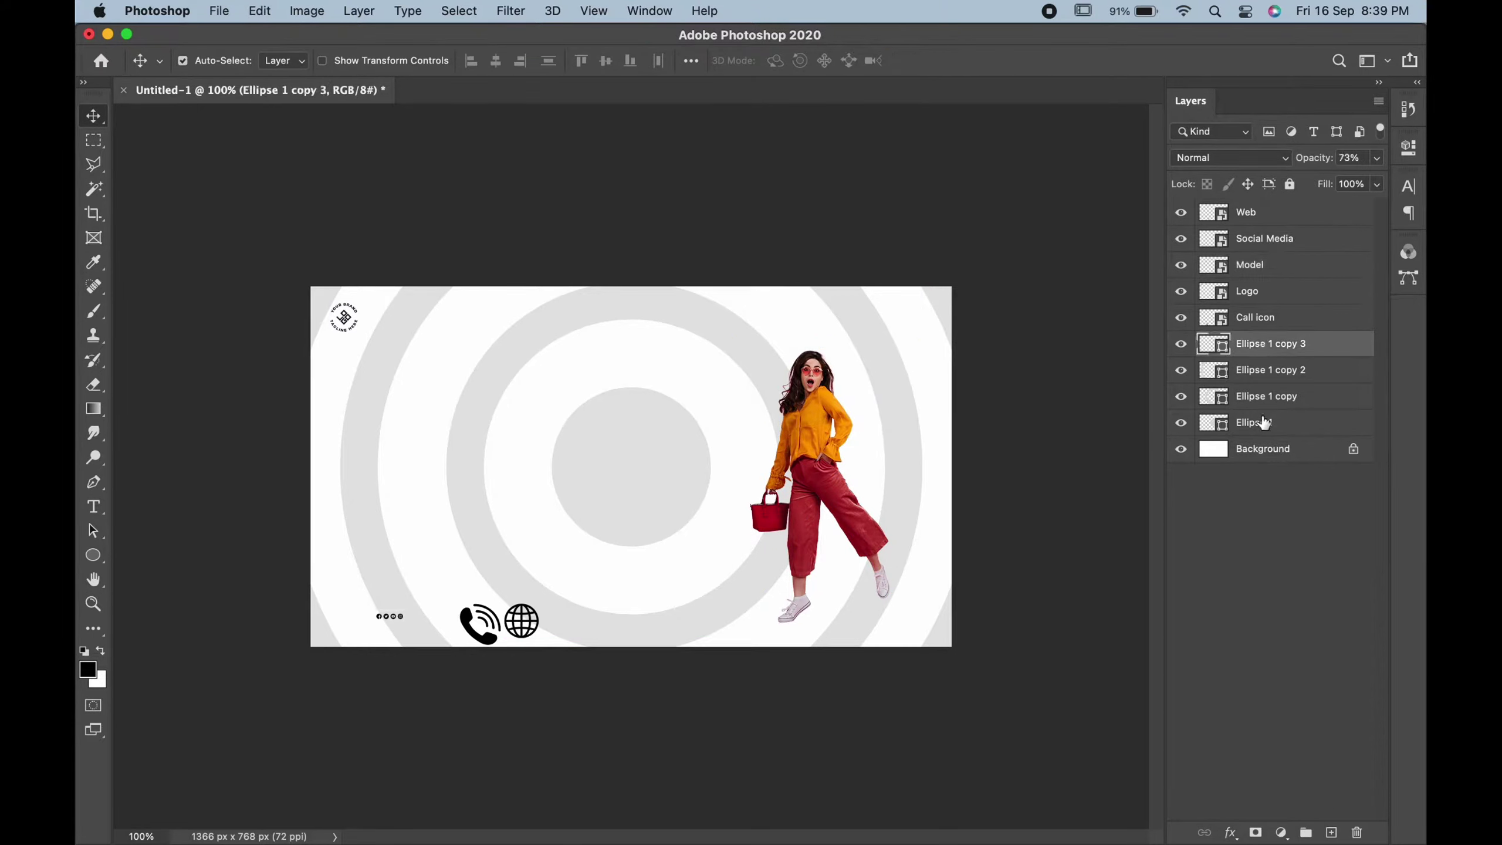
{"action": "left_click", "coordinate": [1263, 422], "text": "shift"}
{"action": "double_click", "coordinate": [1351, 156]}
{"action": "type", "text": "50"}
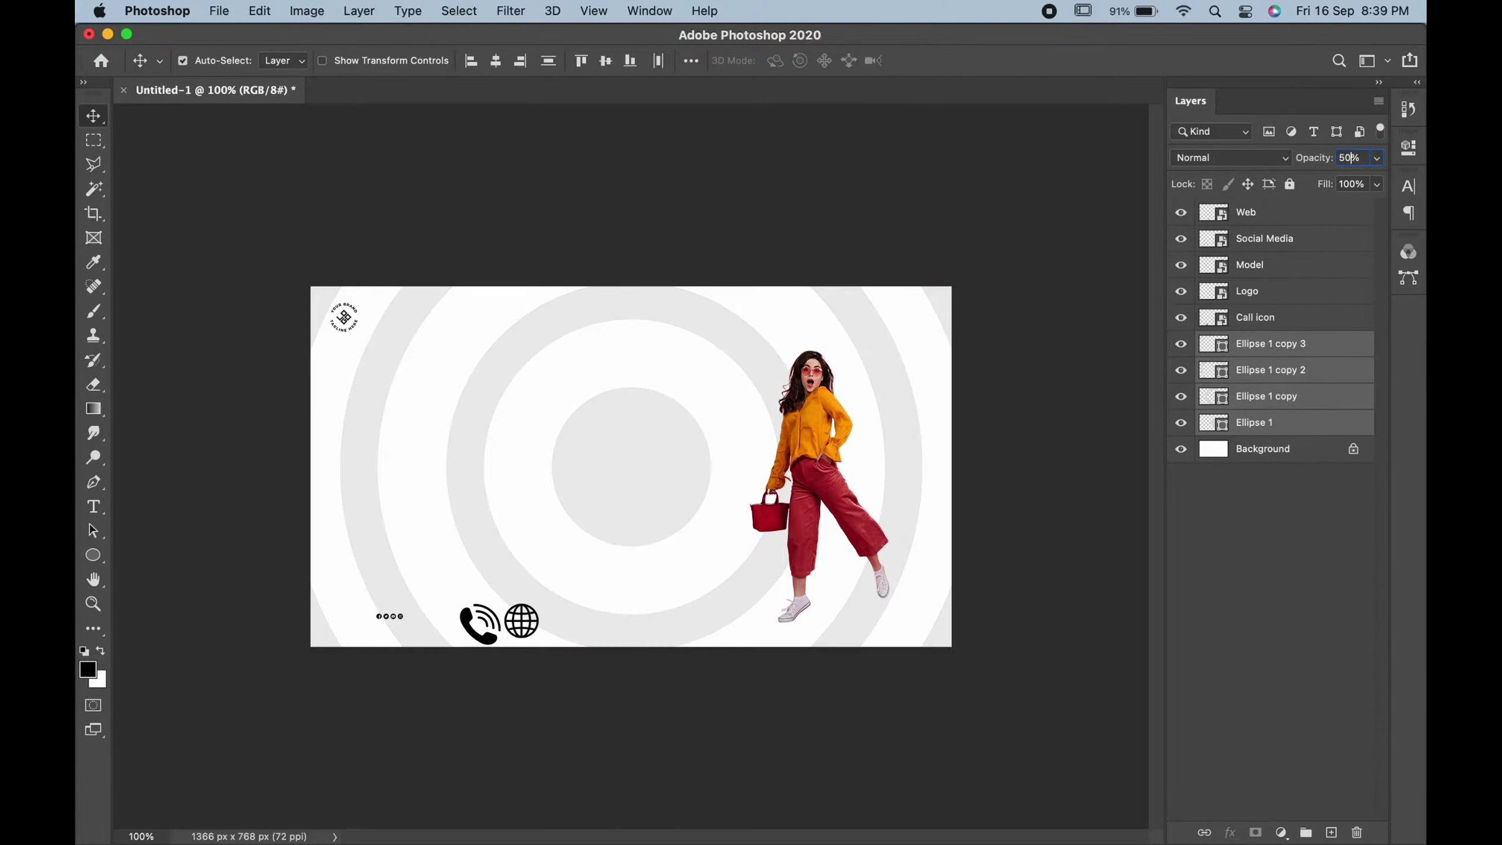
{"action": "left_click_drag", "start_coordinate": [1323, 165], "coordinate": [1306, 164]}
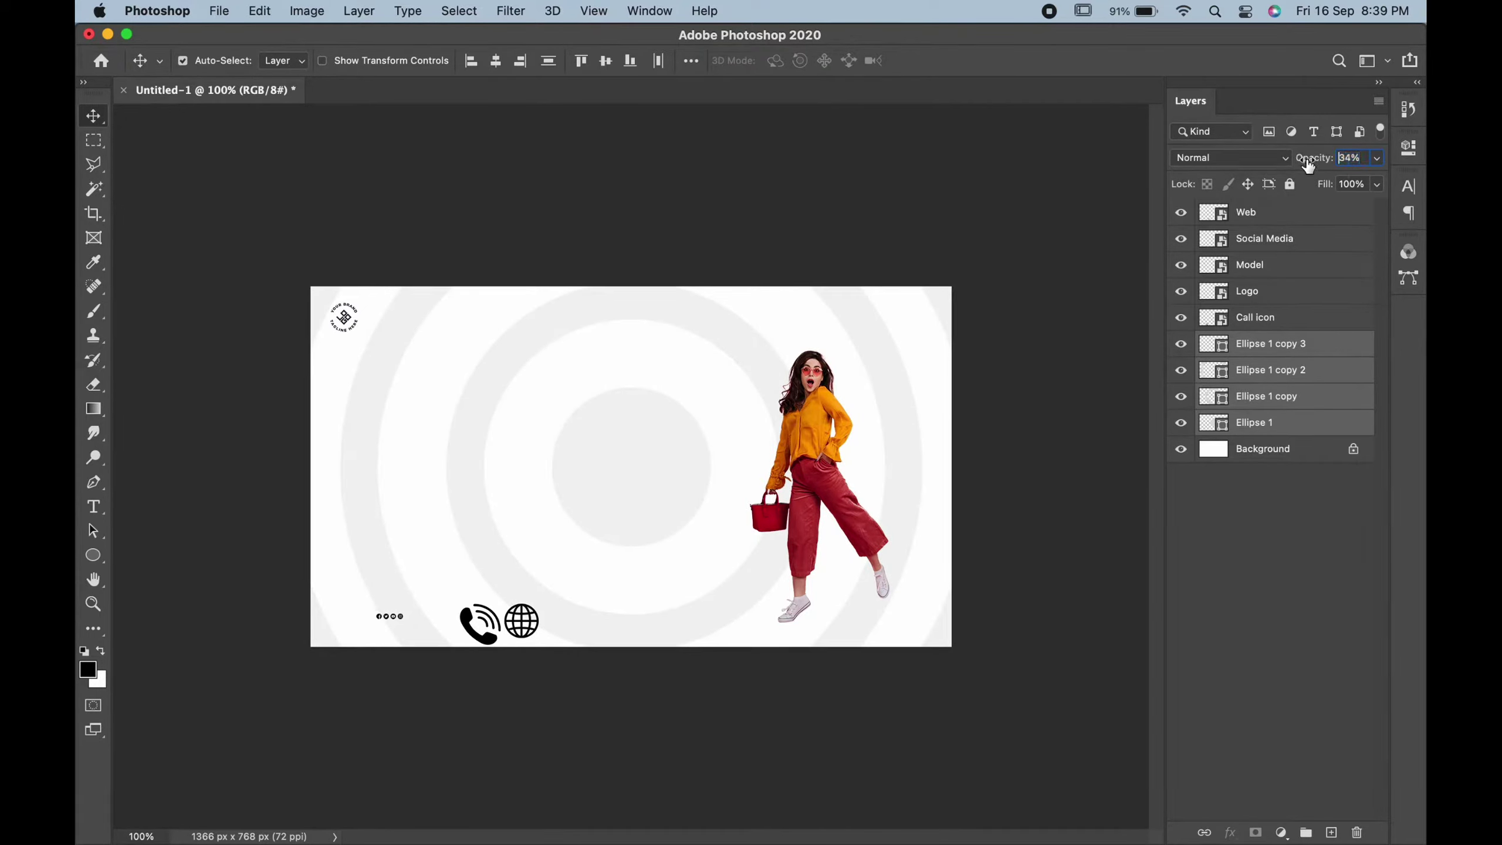
{"action": "double_click", "coordinate": [1348, 157]}
{"action": "type", "text": "35"}
{"action": "key", "text": "Return"}
{"action": "left_click", "coordinate": [807, 452]}
{"action": "left_click_drag", "start_coordinate": [807, 453], "coordinate": [809, 449]}
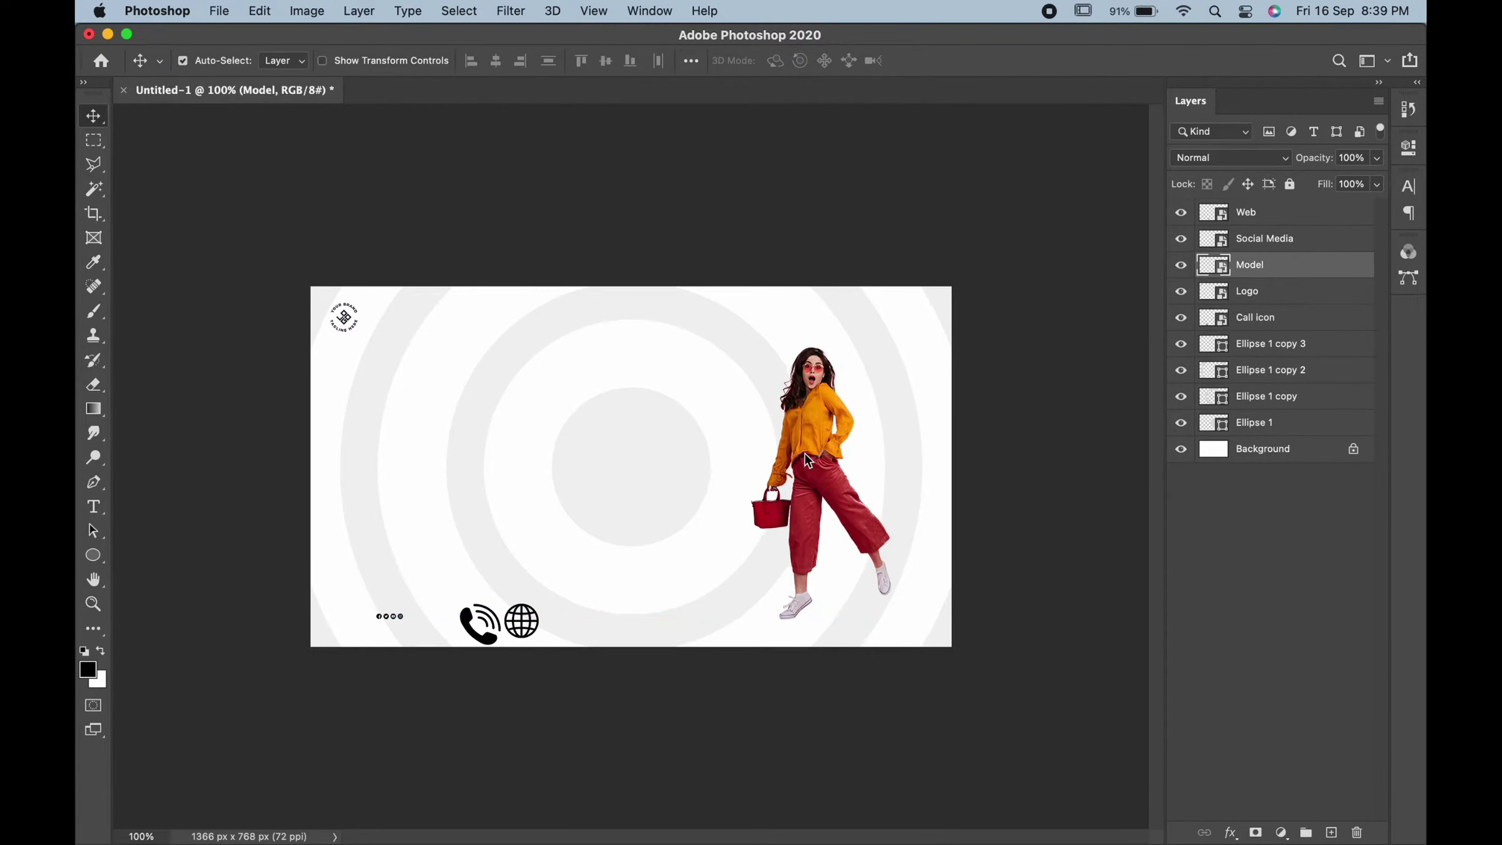
Step: Draw a wide flat oval below the model filled with dark red sampled from her trousers
{"action": "left_click", "coordinate": [93, 555]}
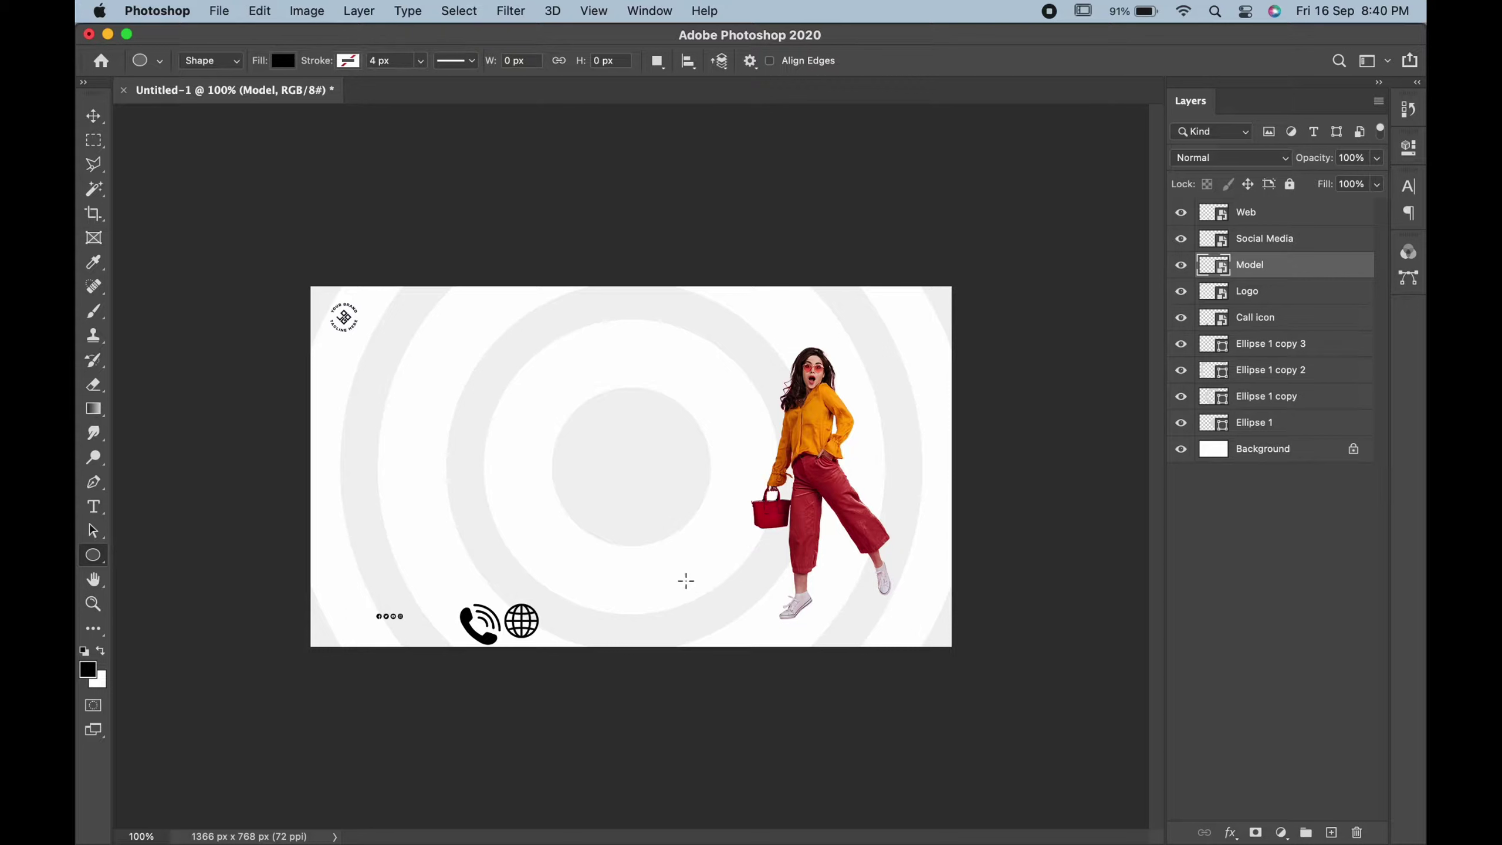
{"action": "left_click_drag", "start_coordinate": [686, 580], "coordinate": [940, 611]}
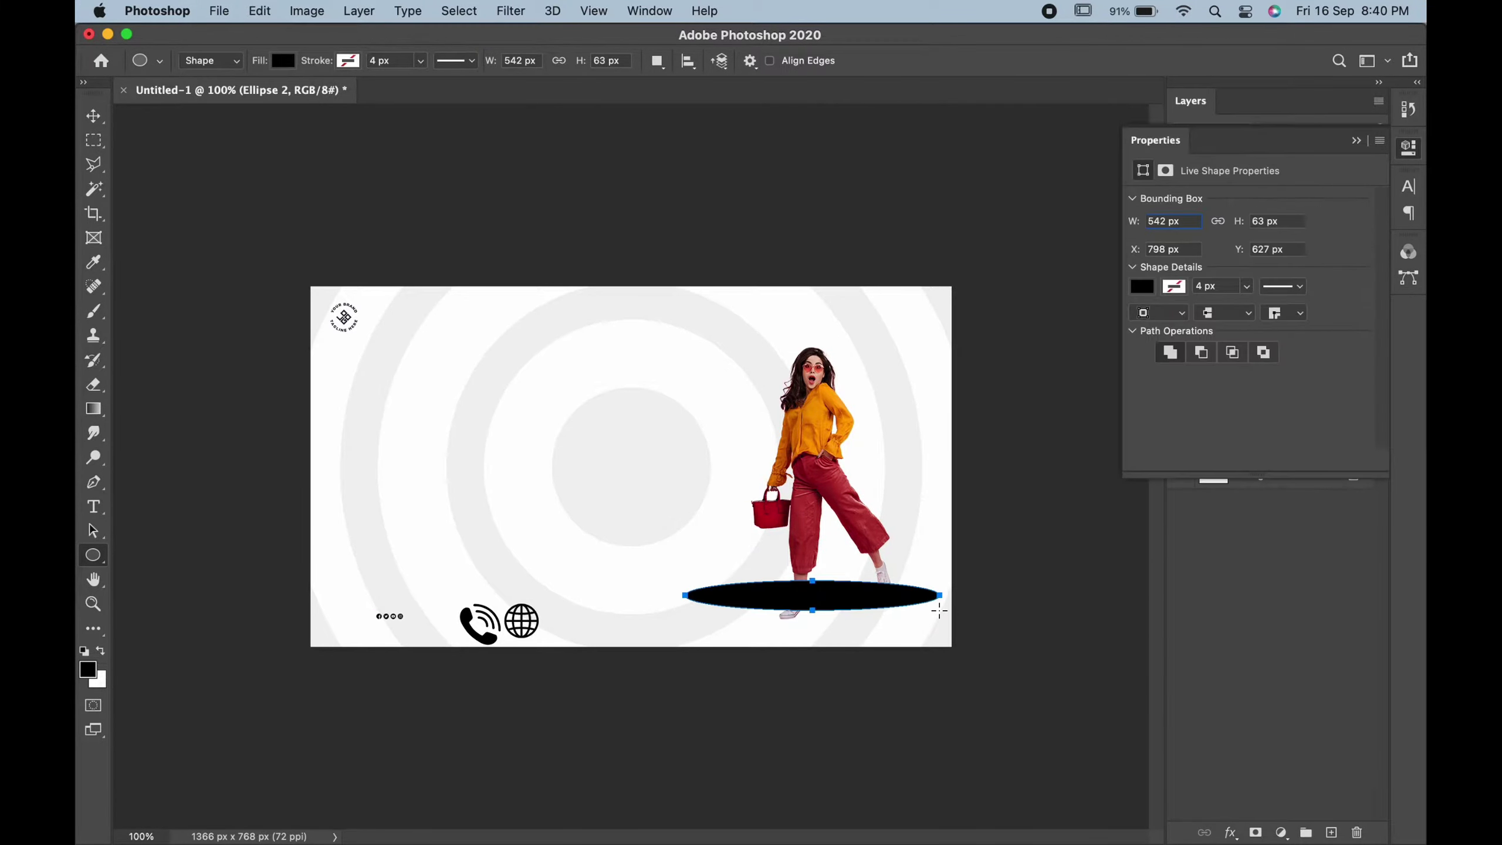
{"action": "left_click", "coordinate": [281, 61]}
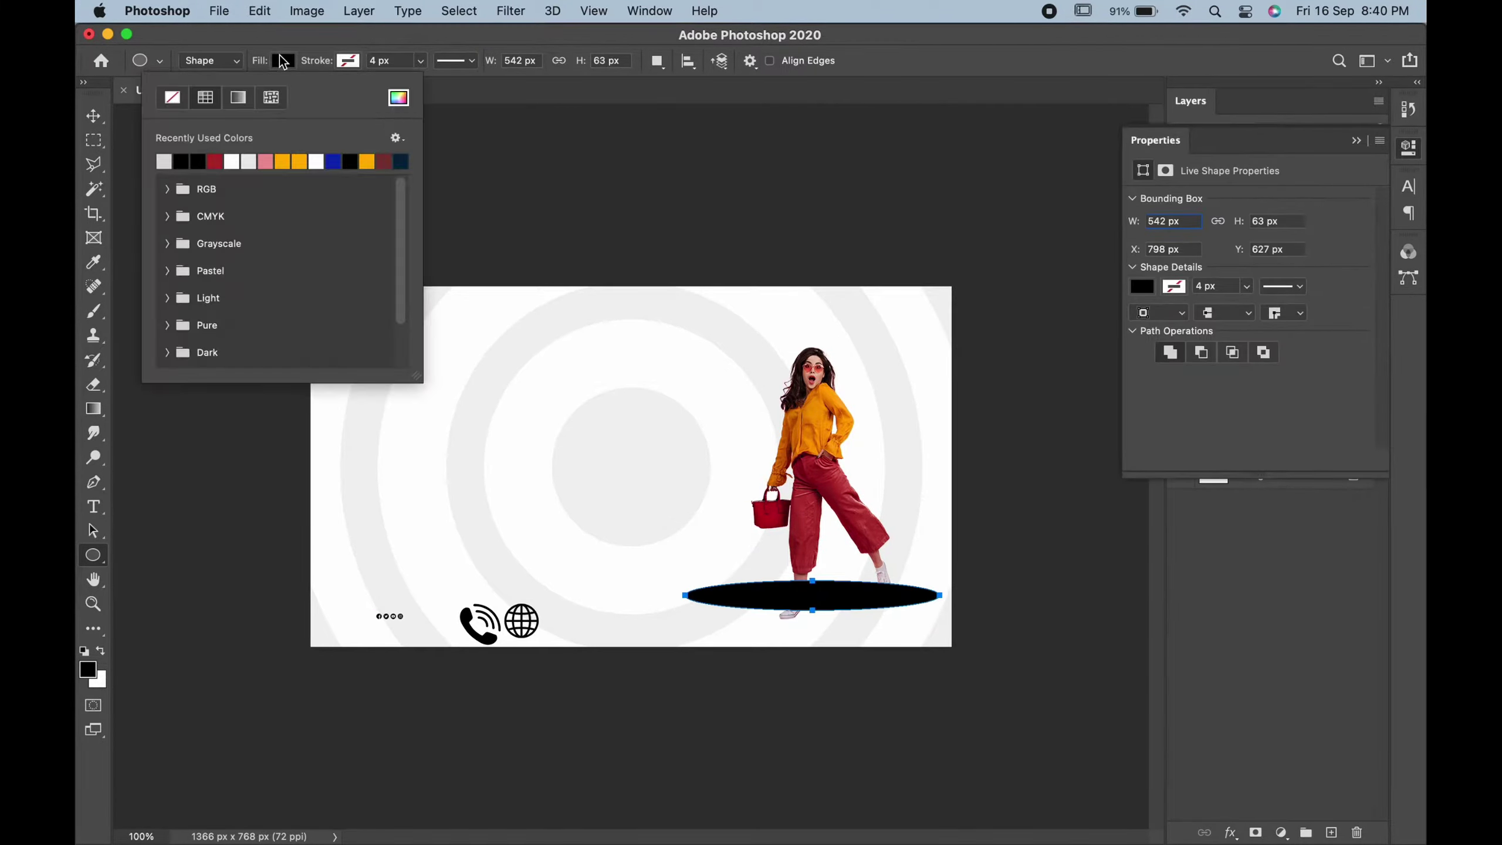
{"action": "left_click", "coordinate": [399, 97]}
{"action": "left_click", "coordinate": [810, 455]}
{"action": "left_click", "coordinate": [1336, 195]}
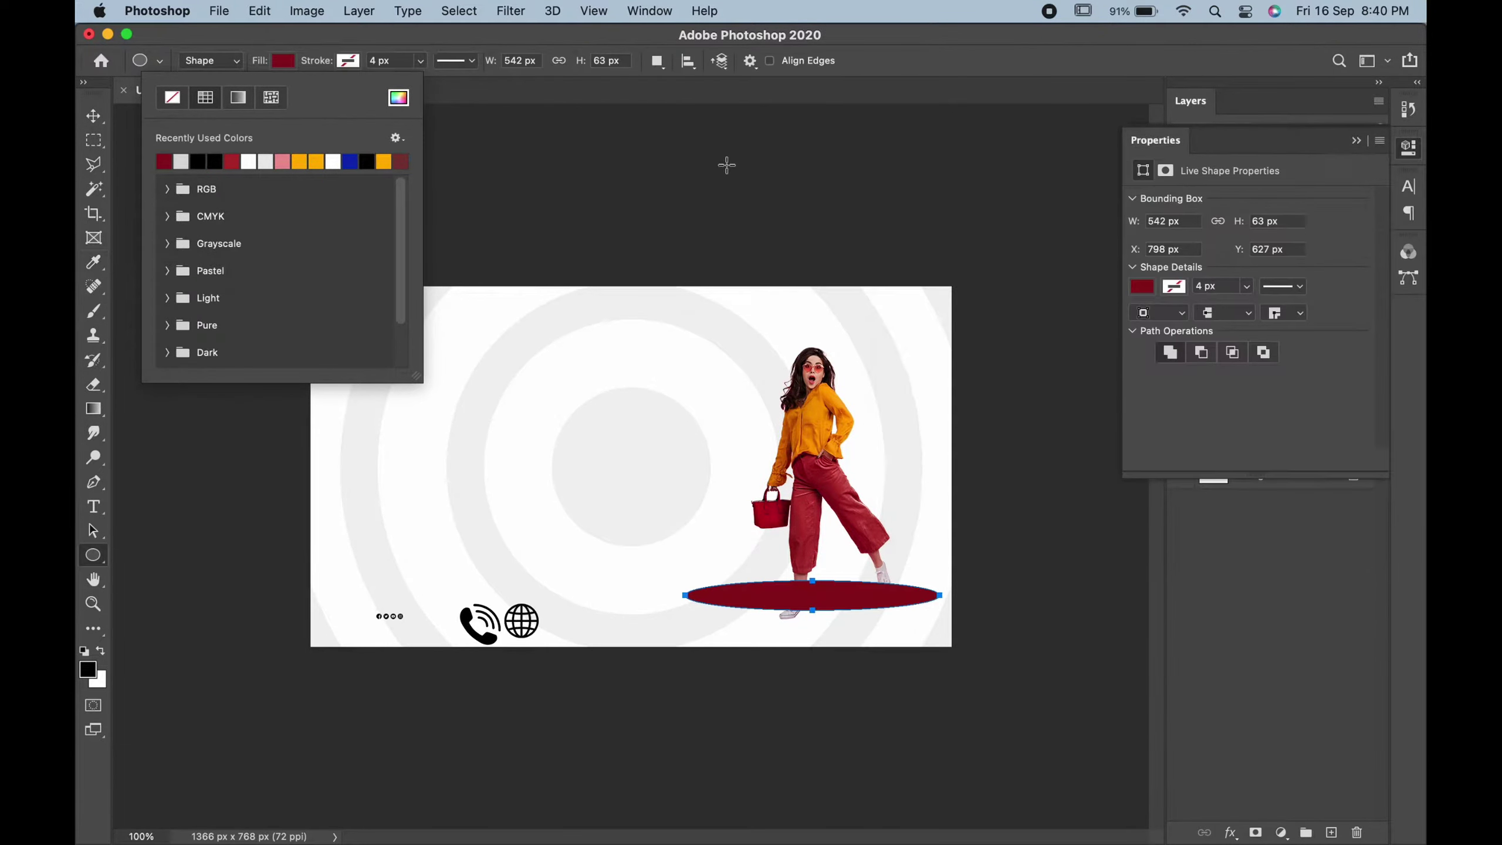
Step: Move the red oval down under her feet and narrow it from the left
{"action": "left_click", "coordinate": [92, 119]}
{"action": "left_click", "coordinate": [1355, 142]}
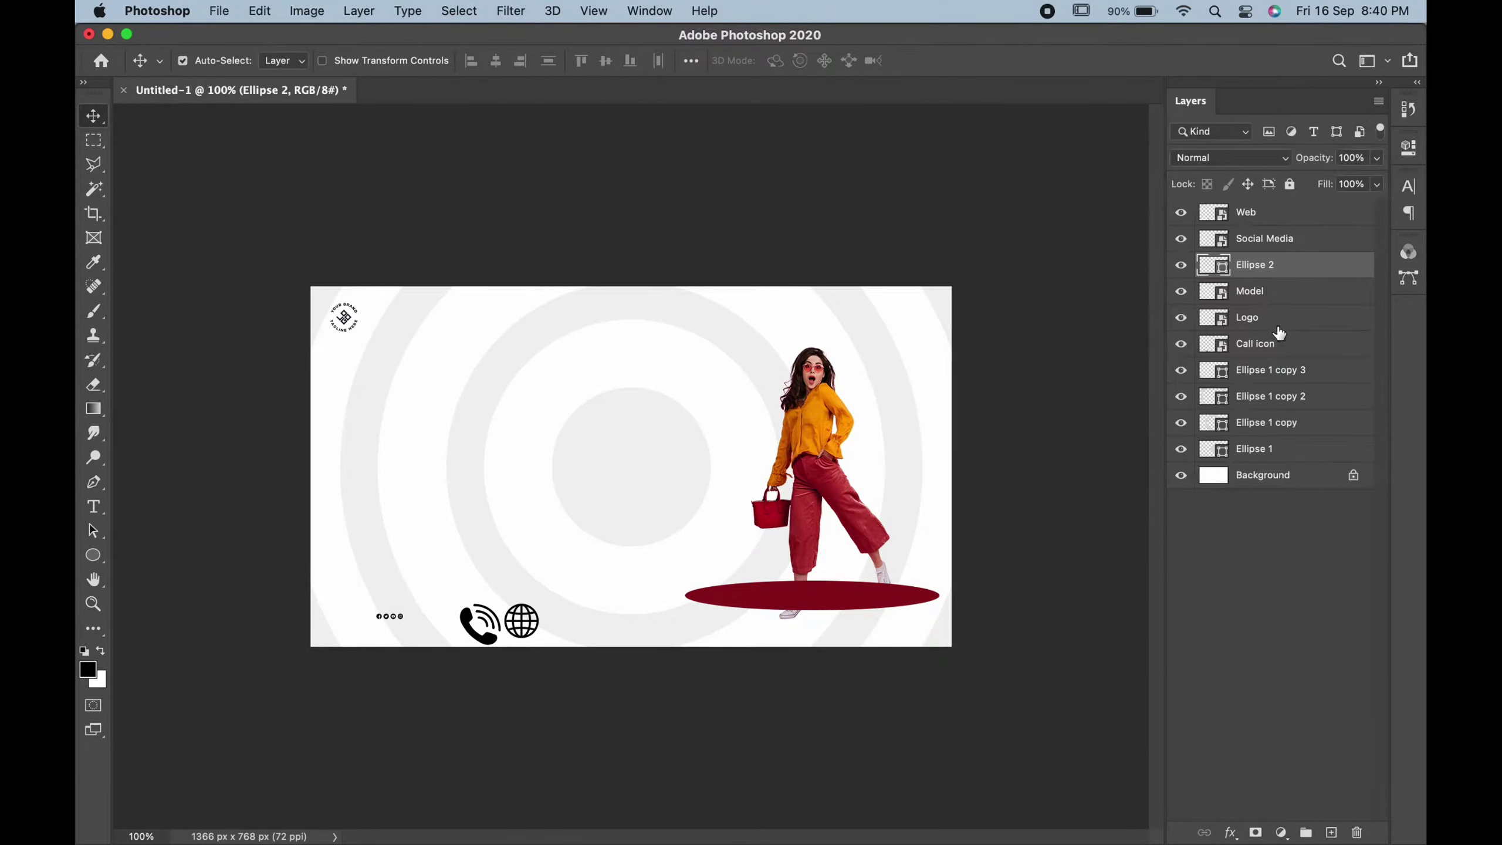
{"action": "key", "text": "ctrl+t"}
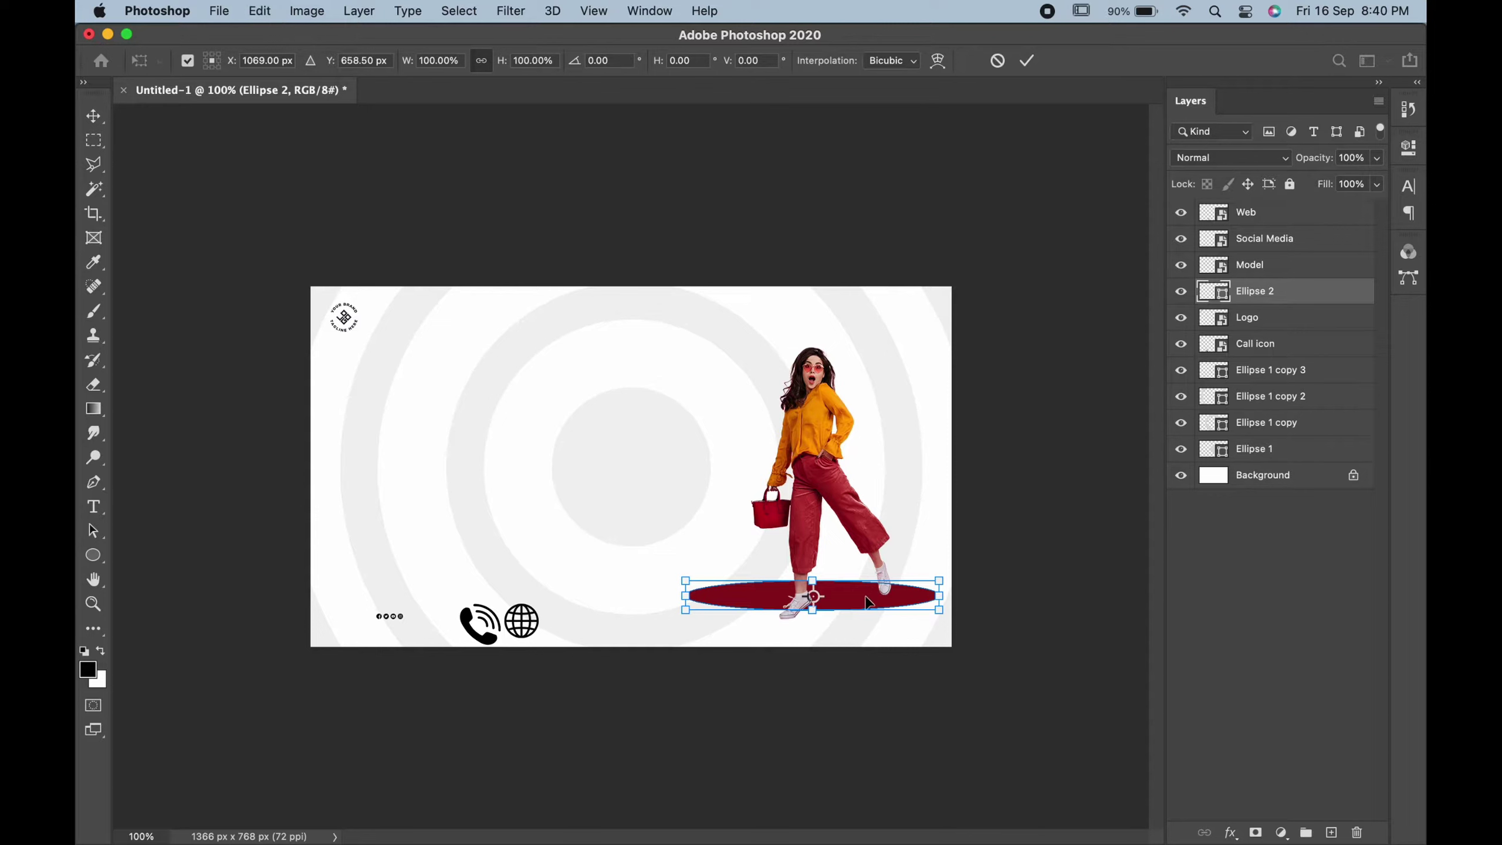
{"action": "left_click_drag", "start_coordinate": [863, 601], "coordinate": [868, 620]}
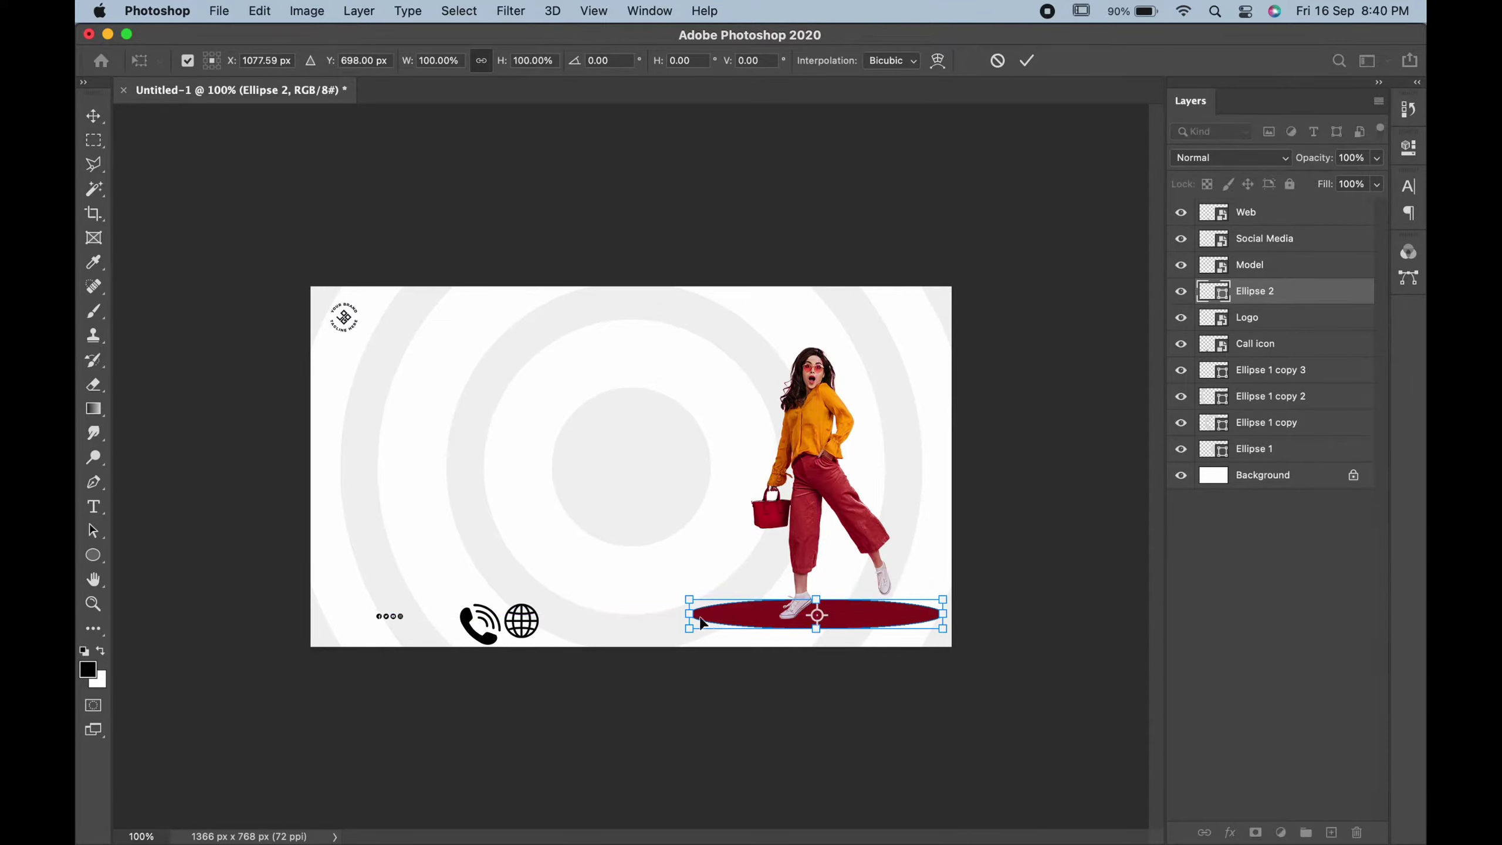
{"action": "left_click_drag", "start_coordinate": [688, 614], "coordinate": [731, 613]}
{"action": "left_click_drag", "start_coordinate": [881, 617], "coordinate": [883, 611]}
Step: Nudge the red oval down and draw a small black-filled oval above it
{"action": "key", "text": "Return"}
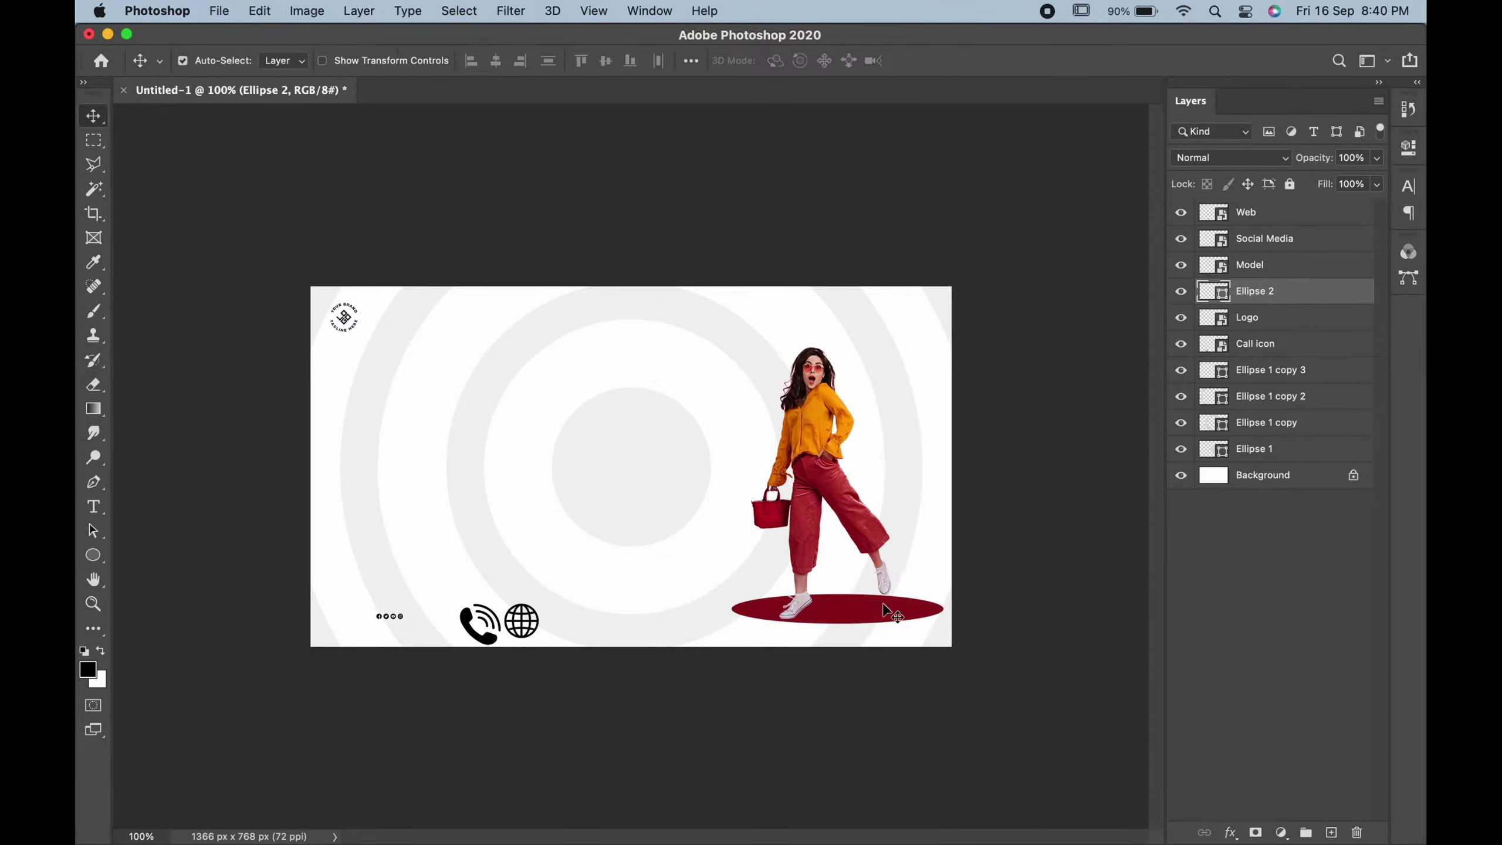
{"action": "key", "text": "Down"}
{"action": "key", "text": "Down"}
{"action": "key", "text": "Down"}
{"action": "key", "text": "Down"}
{"action": "key", "text": "Down"}
{"action": "key", "text": "Down"}
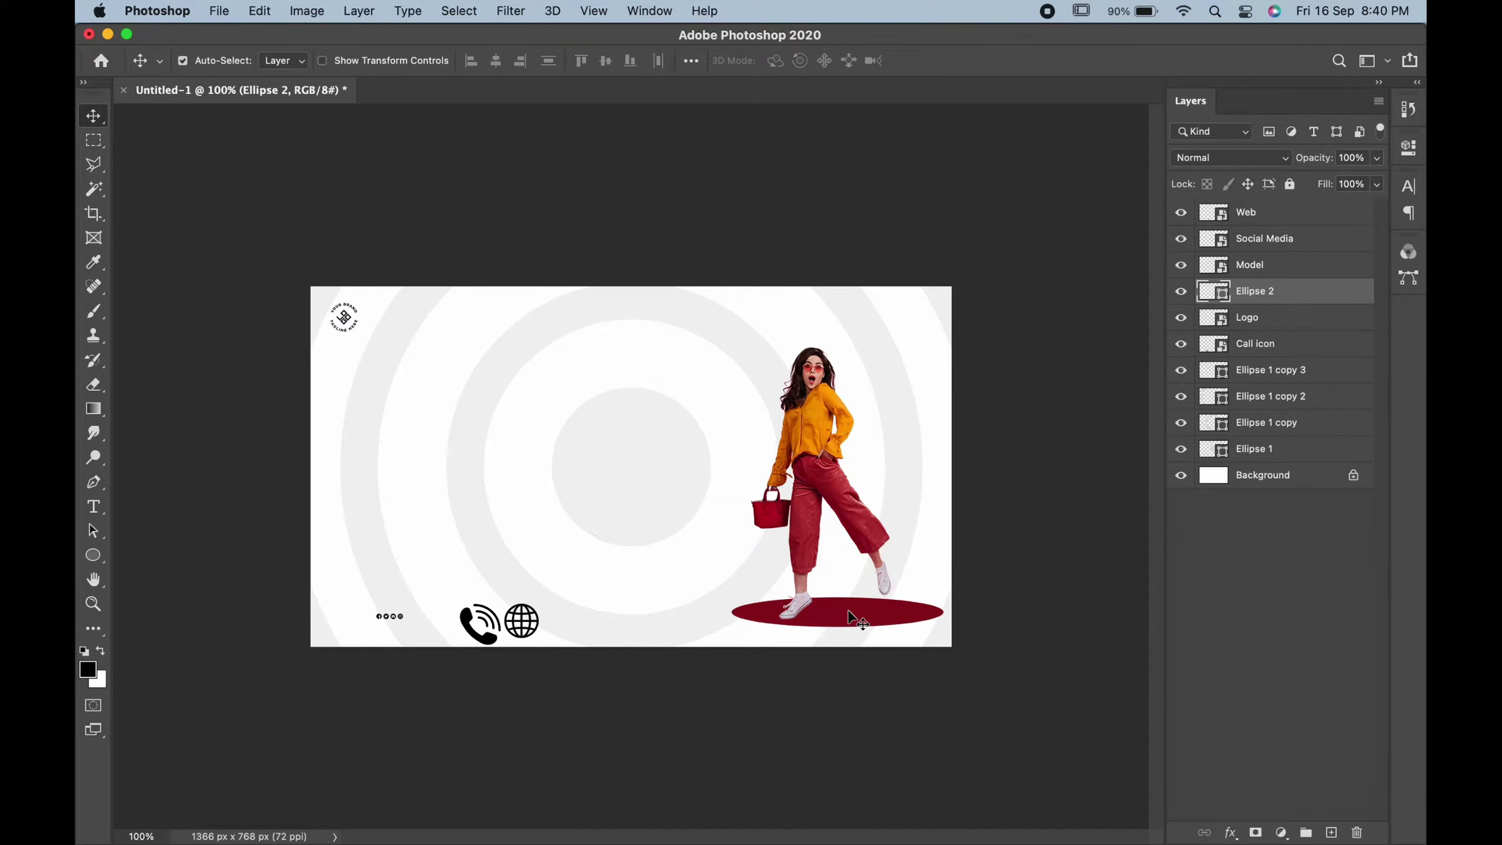
{"action": "key", "text": "Down"}
{"action": "key", "text": "Down"}
{"action": "key", "text": "Down"}
{"action": "left_click", "coordinate": [93, 555]}
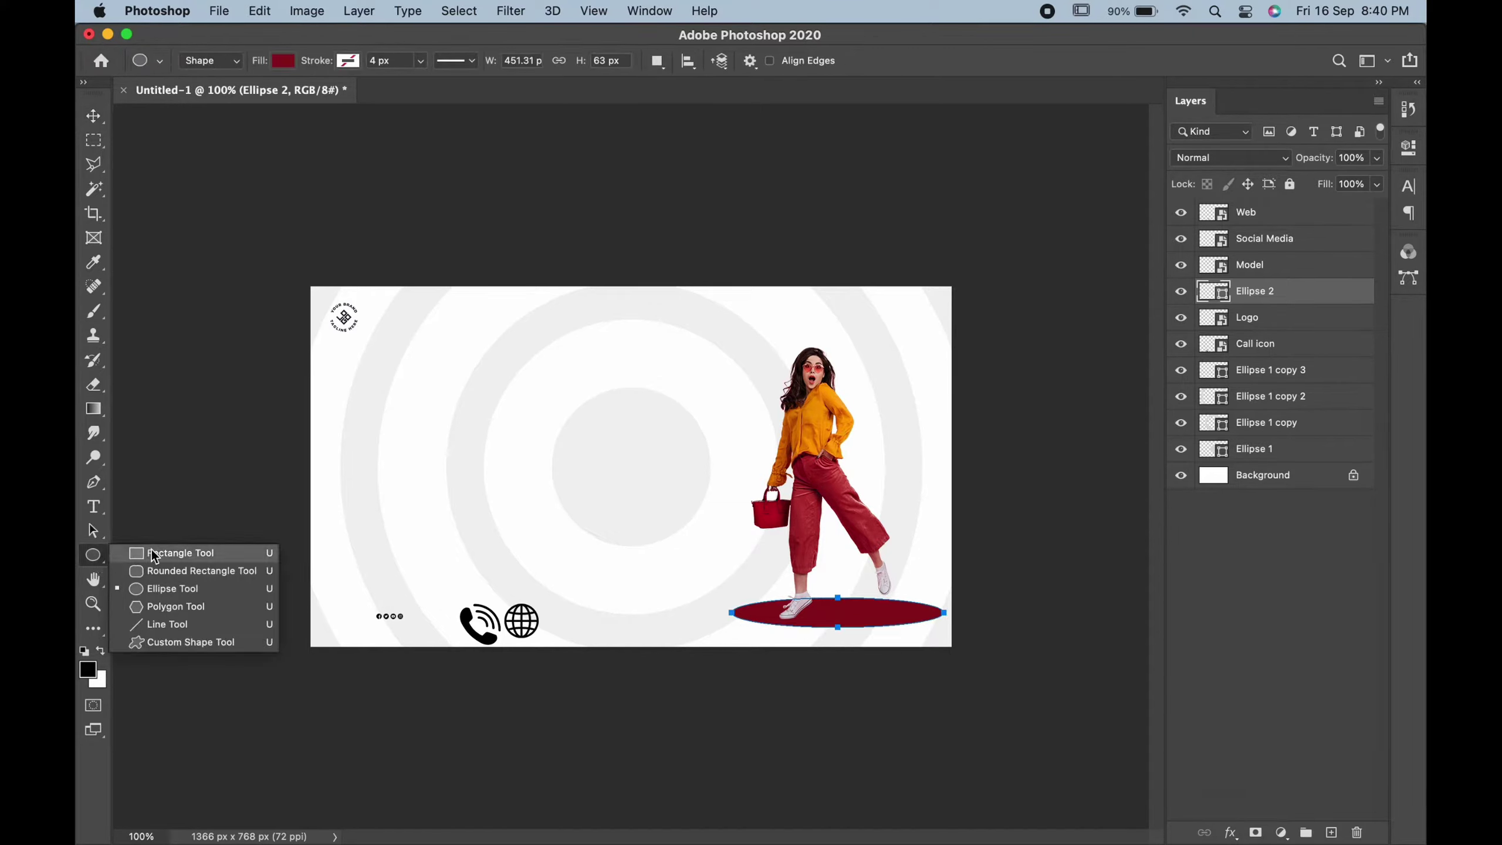
{"action": "left_click", "coordinate": [152, 590]}
{"action": "left_click_drag", "start_coordinate": [775, 585], "coordinate": [920, 598]}
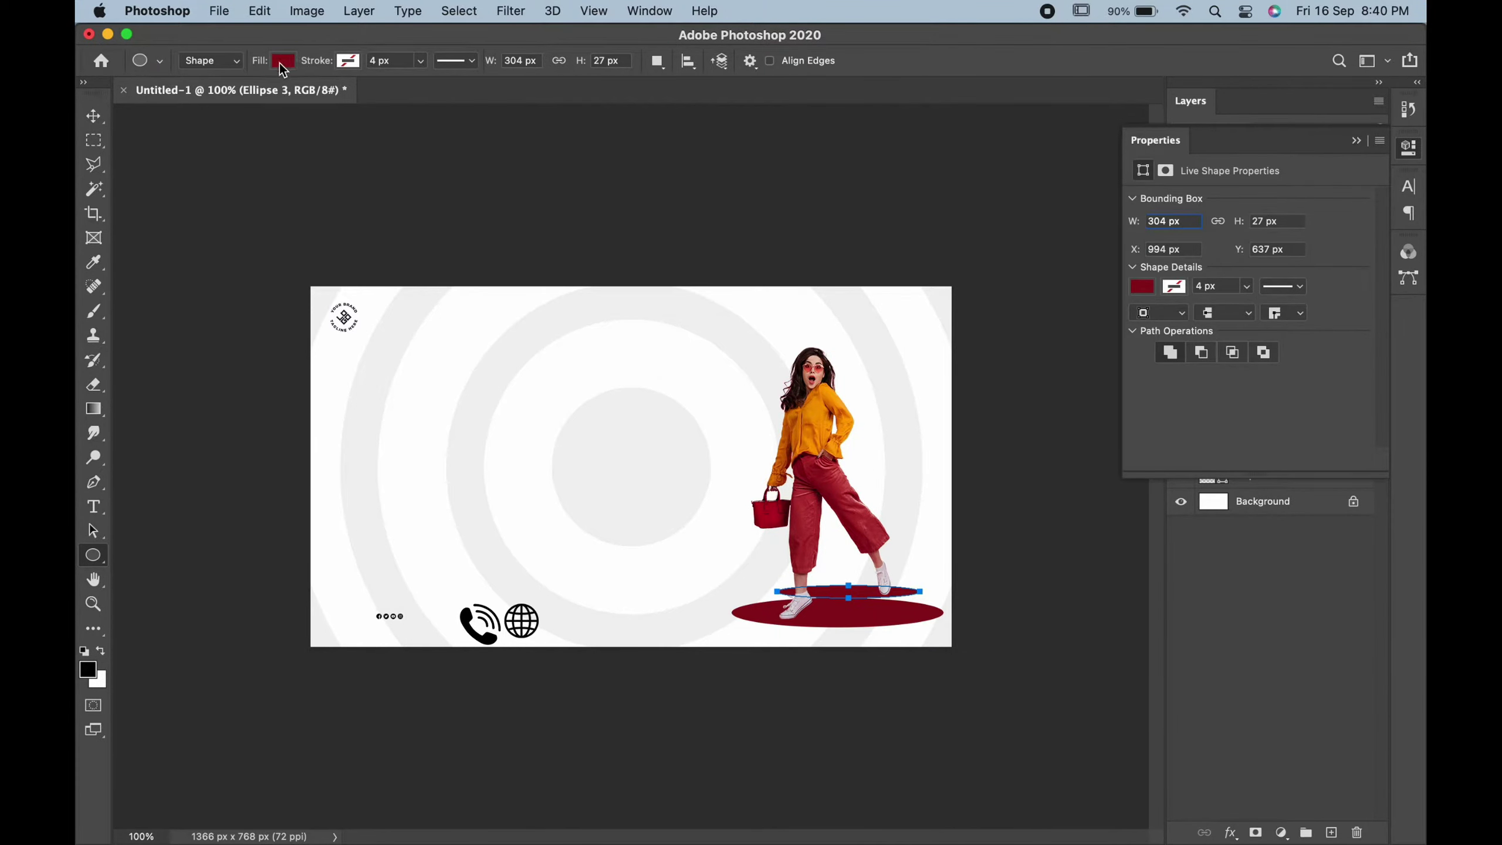
{"action": "left_click", "coordinate": [283, 61]}
{"action": "left_click", "coordinate": [198, 153]}
Step: Position the black oval on the red platform under the model's feet
{"action": "left_click", "coordinate": [93, 116]}
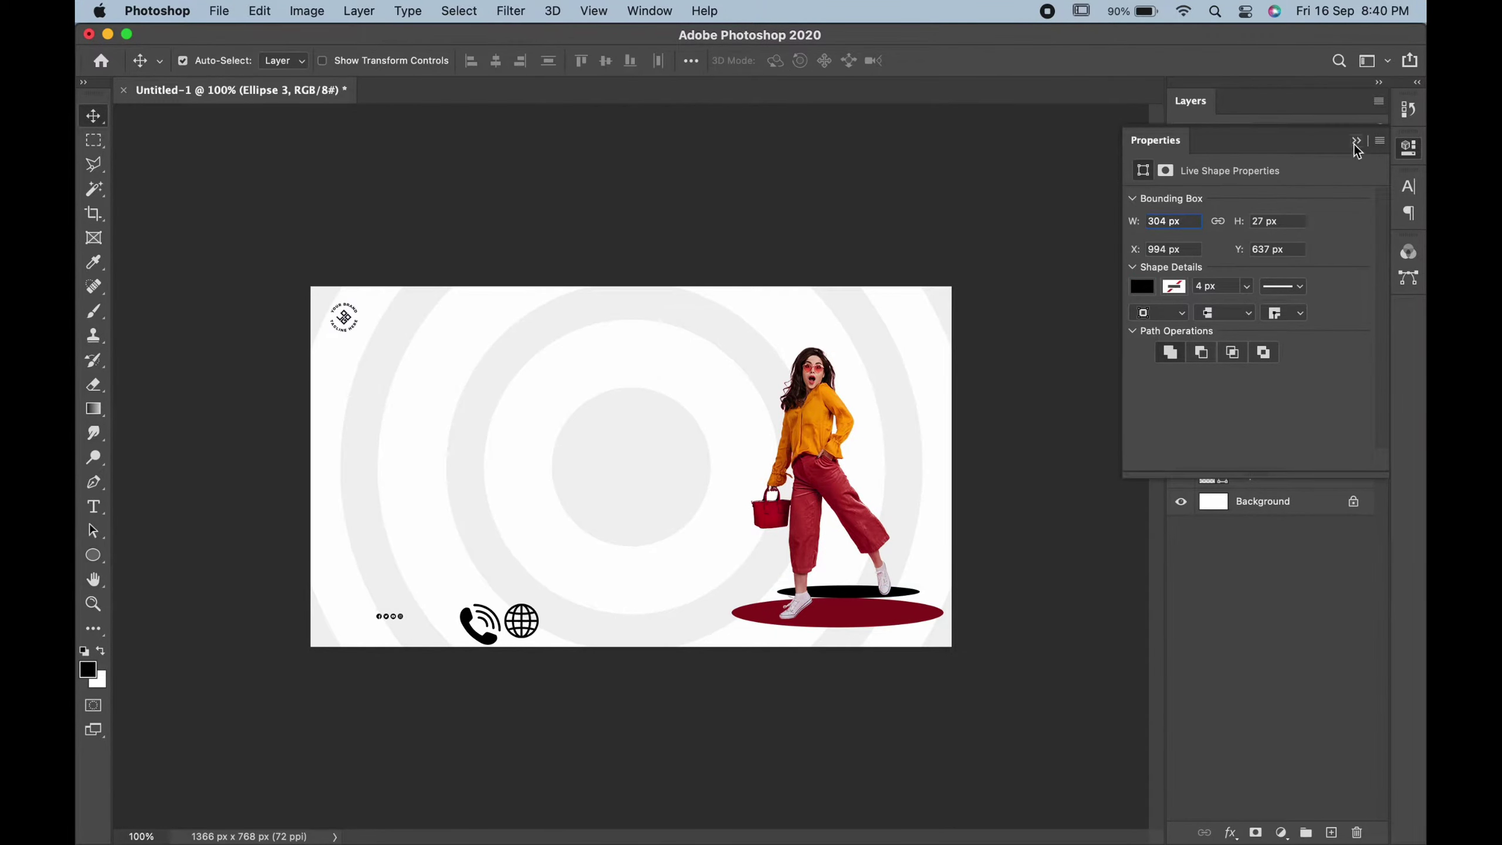
{"action": "left_click_drag", "start_coordinate": [903, 597], "coordinate": [893, 619]}
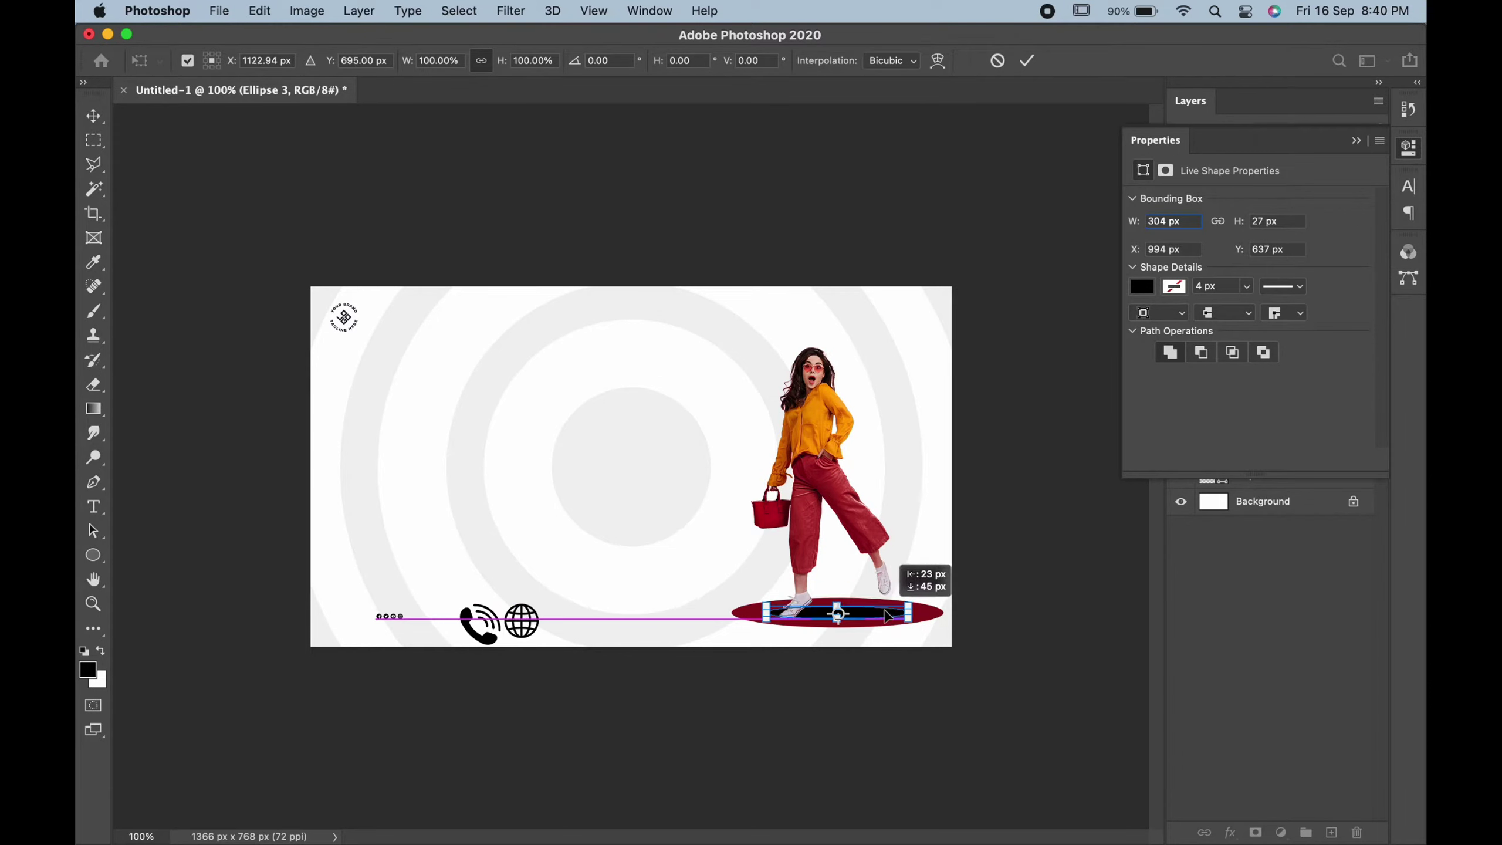
{"action": "key", "text": "Right"}
{"action": "key", "text": "Right"}
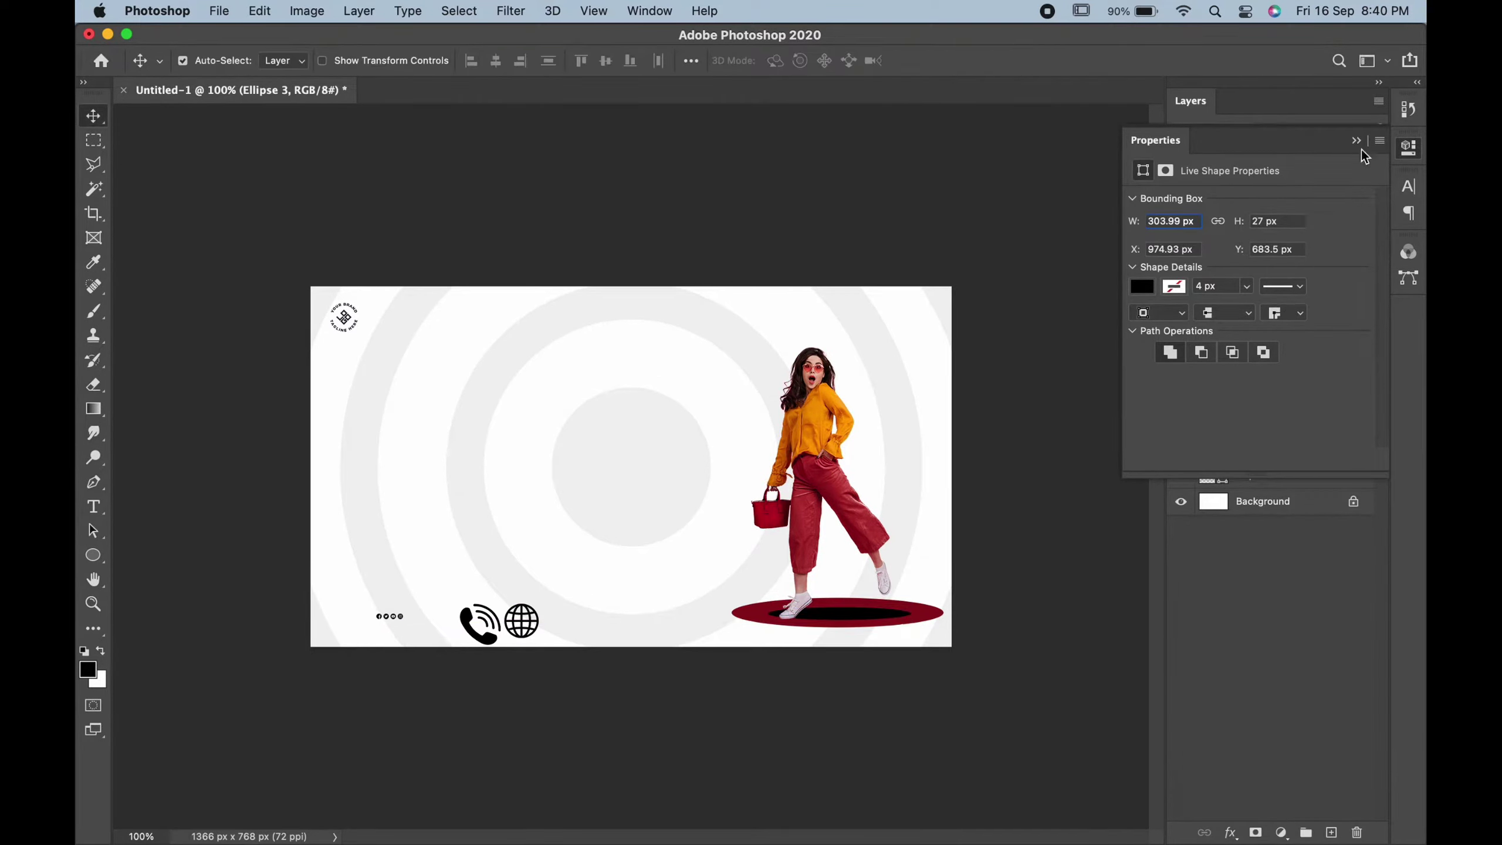
{"action": "left_click", "coordinate": [1357, 141]}
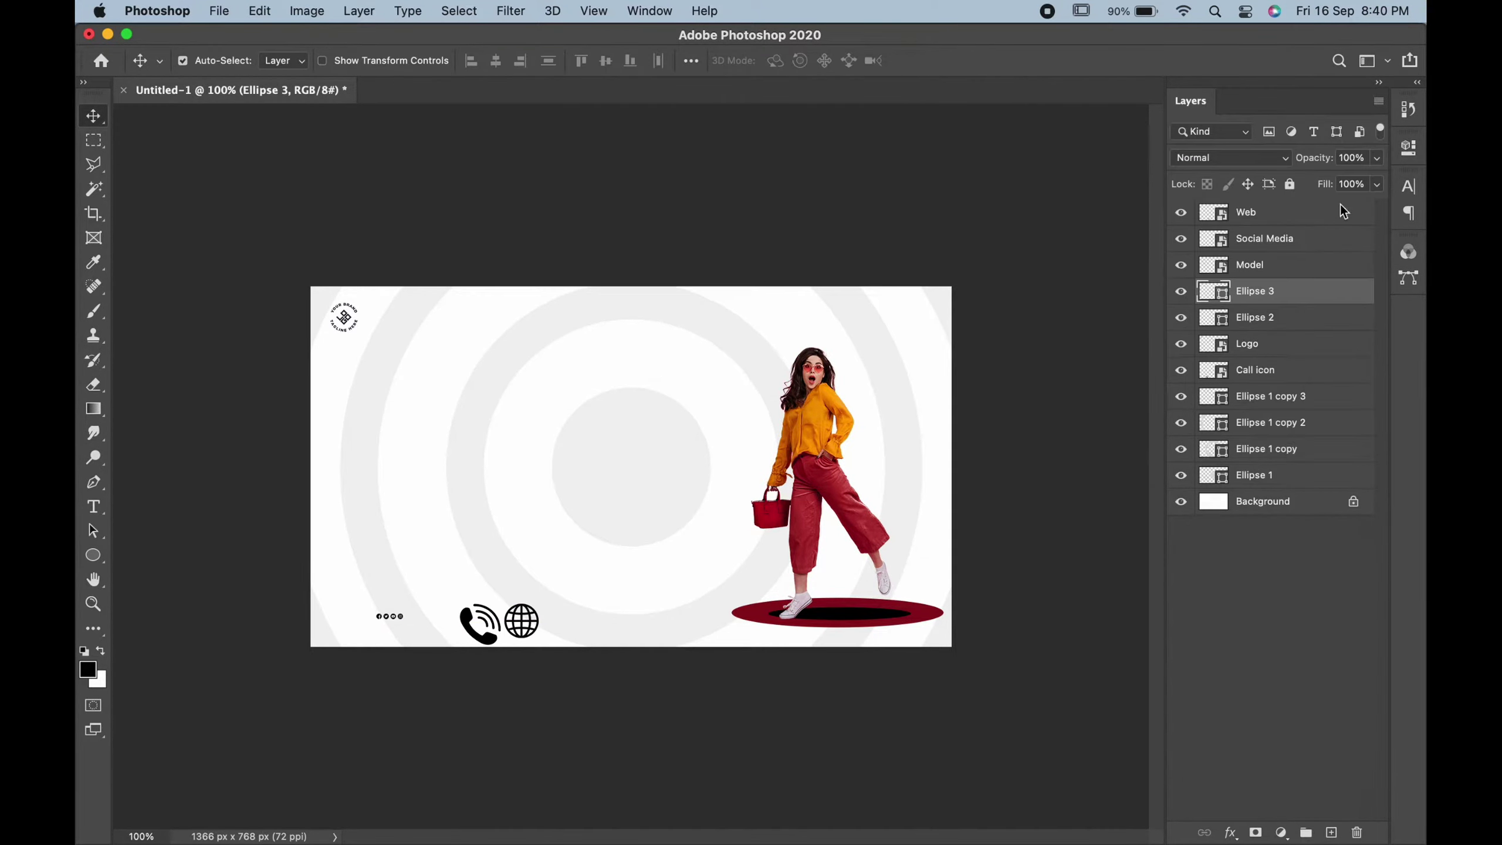
{"action": "left_click", "coordinate": [511, 13]}
{"action": "mouse_move", "coordinate": [516, 226]}
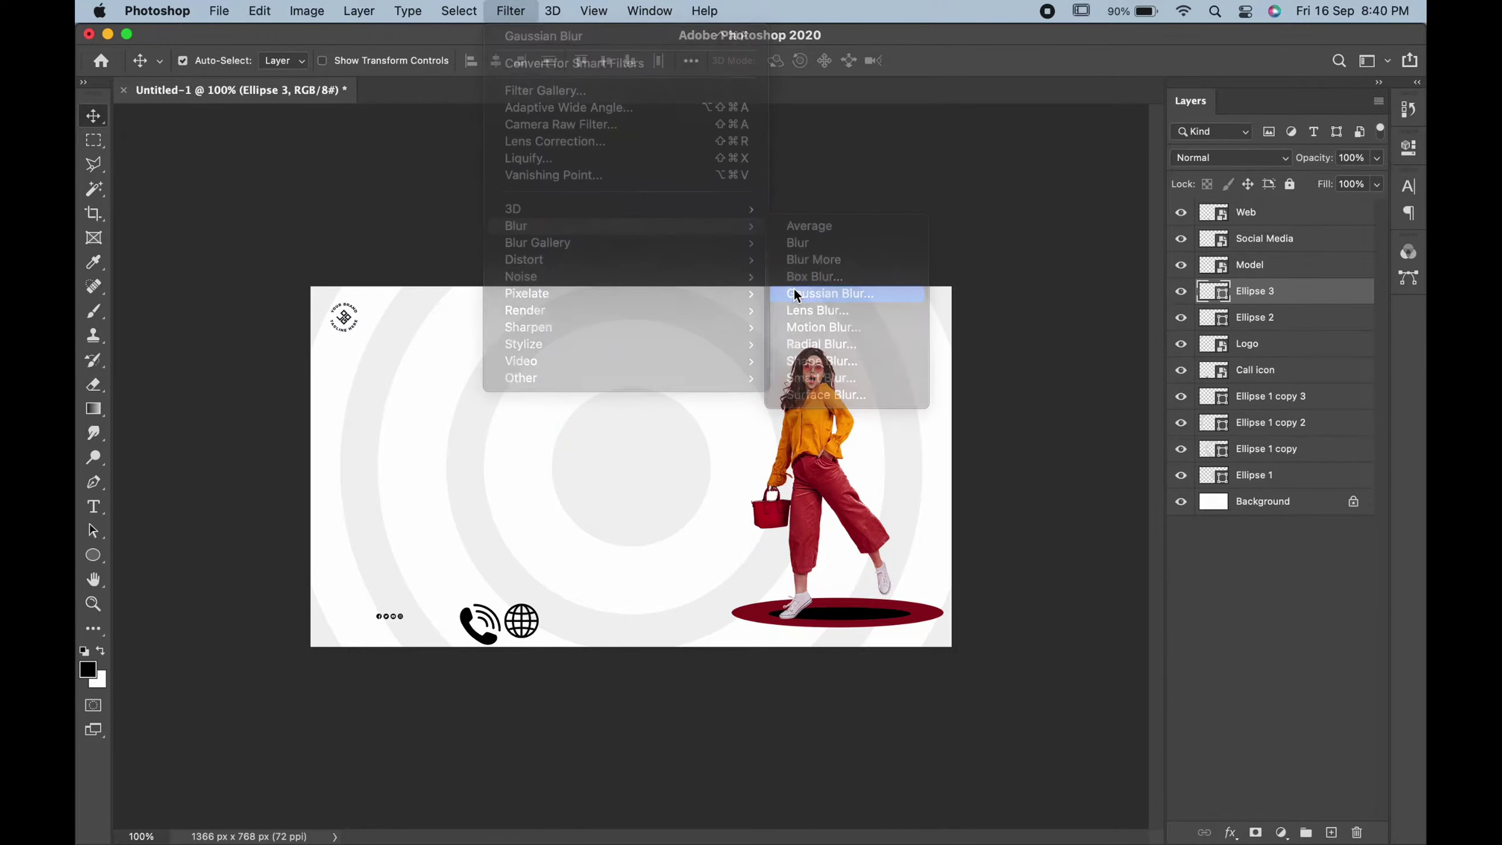
Step: Convert the black oval to a smart object and apply Gaussian Blur to soften it
{"action": "left_click", "coordinate": [796, 294]}
{"action": "left_click", "coordinate": [691, 356]}
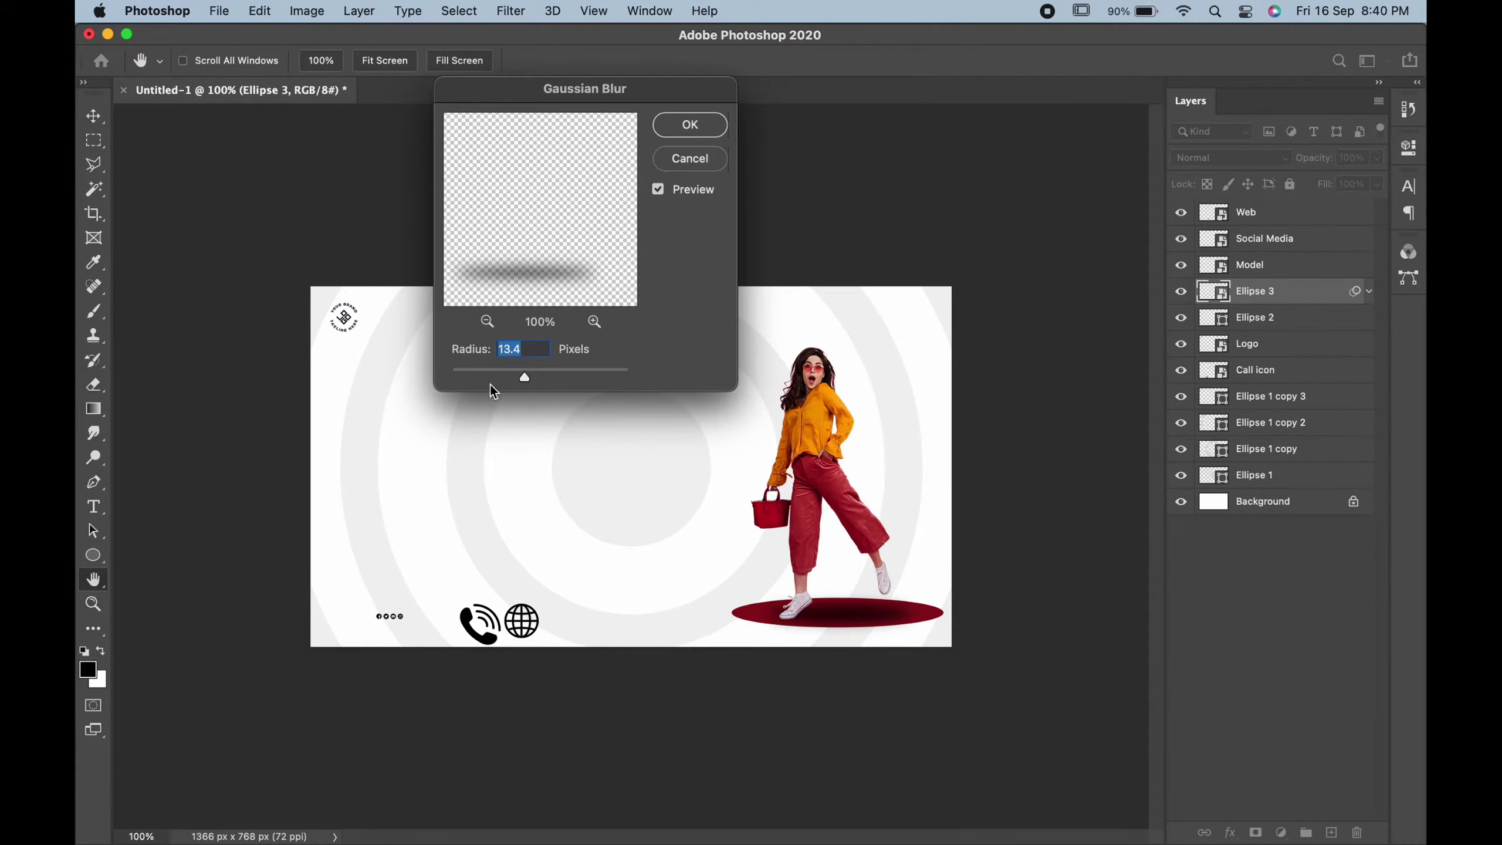
{"action": "mouse_move", "coordinate": [523, 376]}
{"action": "left_mouse_down"}
{"action": "mouse_move", "coordinate": [542, 375]}
{"action": "mouse_move", "coordinate": [523, 376]}
{"action": "left_mouse_up"}
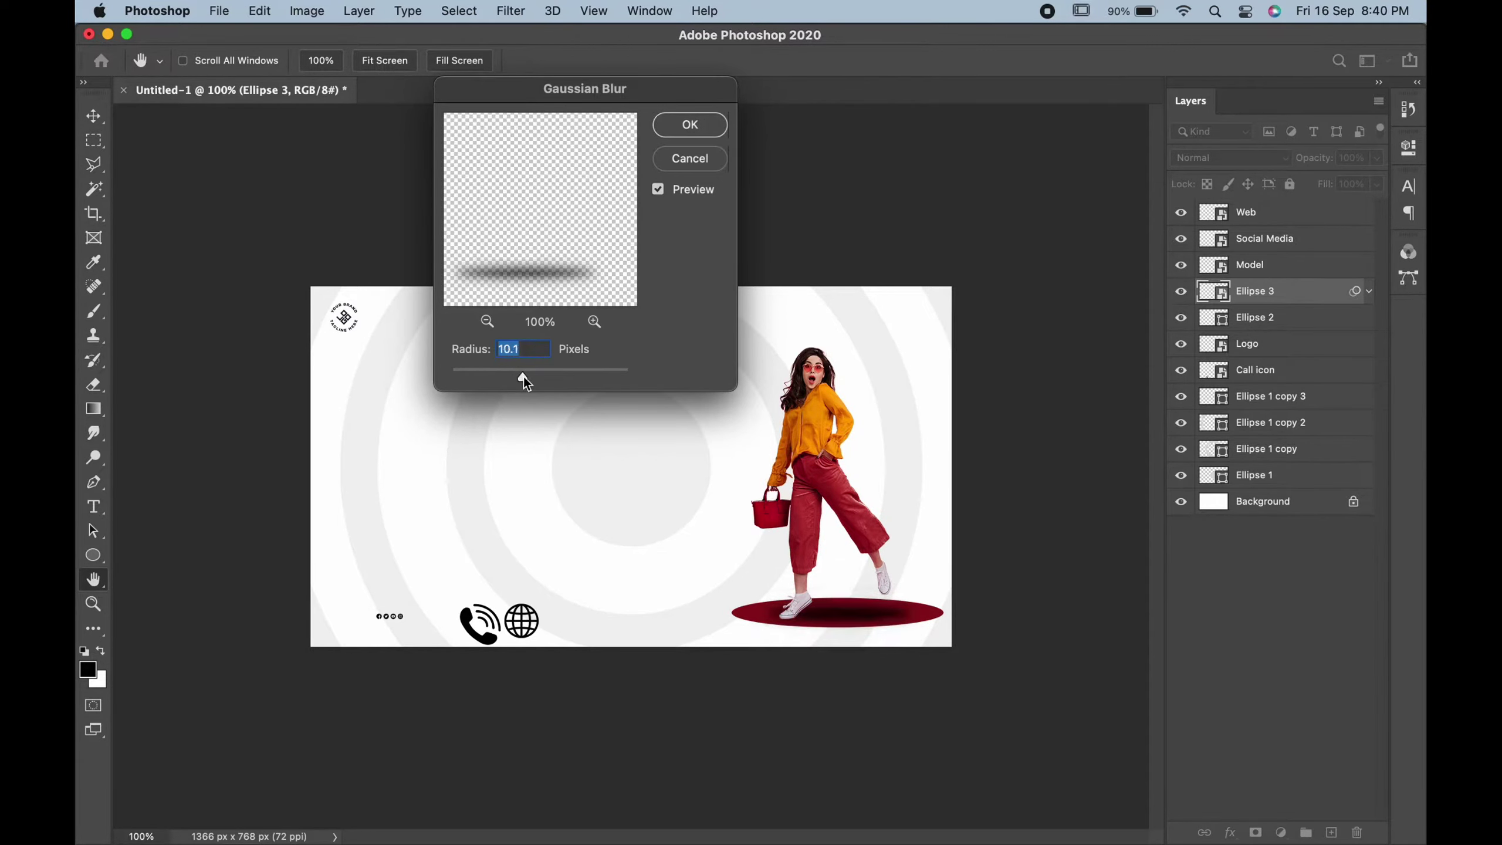
{"action": "left_click", "coordinate": [678, 126]}
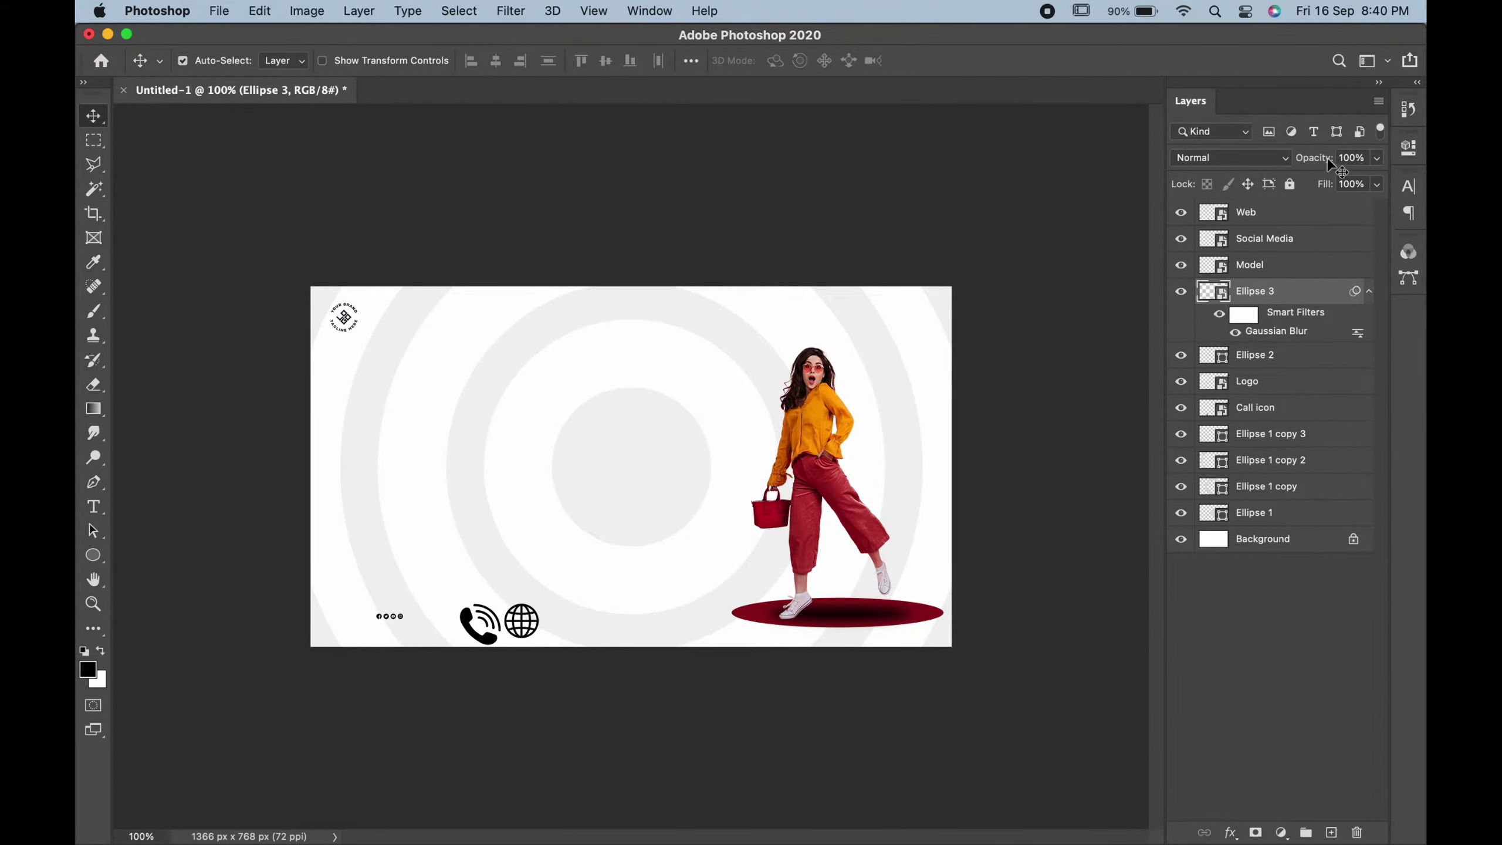
Step: Keep Normal blending and set the shadow layer's opacity to 50%
{"action": "left_click", "coordinate": [1276, 159]}
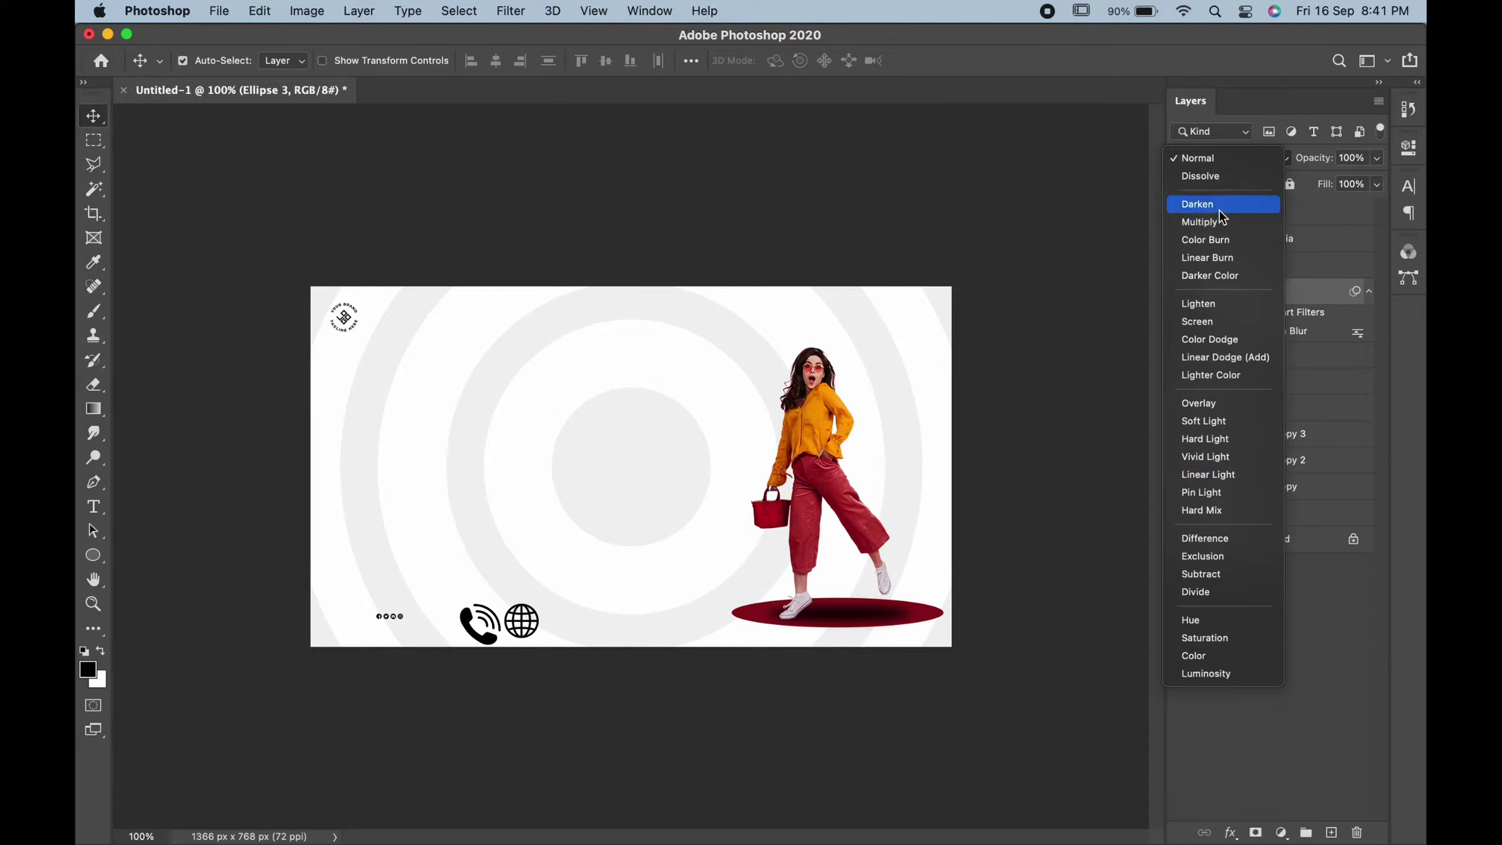
{"action": "left_click", "coordinate": [1210, 143]}
{"action": "left_click", "coordinate": [1351, 157]}
{"action": "type", "text": "57"}
{"action": "key", "text": "Return"}
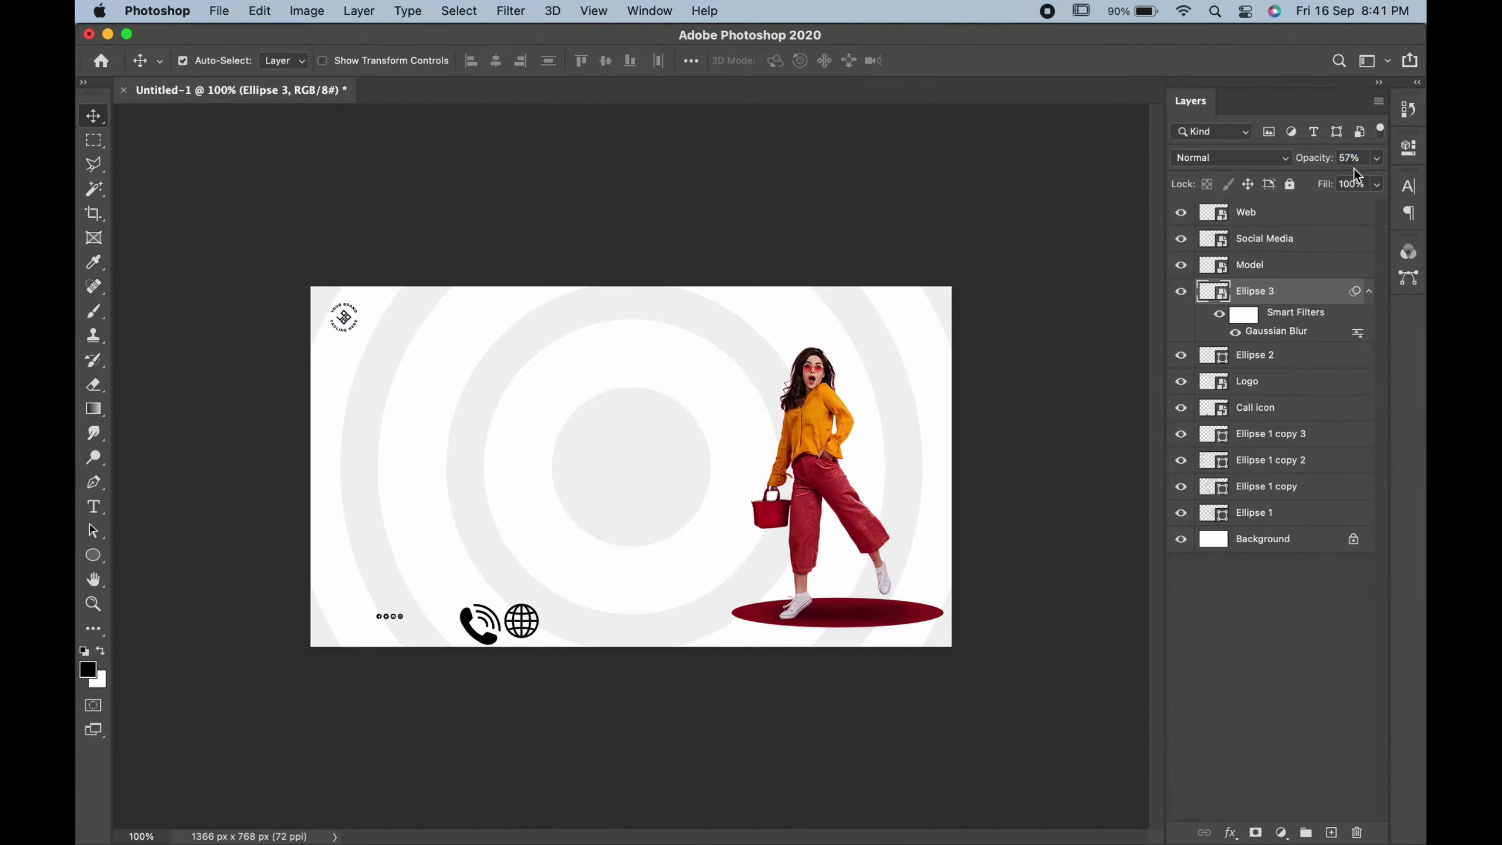
{"action": "double_click", "coordinate": [1349, 157]}
{"action": "type", "text": "50"}
Step: Stretch the blurred shadow horizontally with Free Transform
{"action": "key", "text": "ctrl+t"}
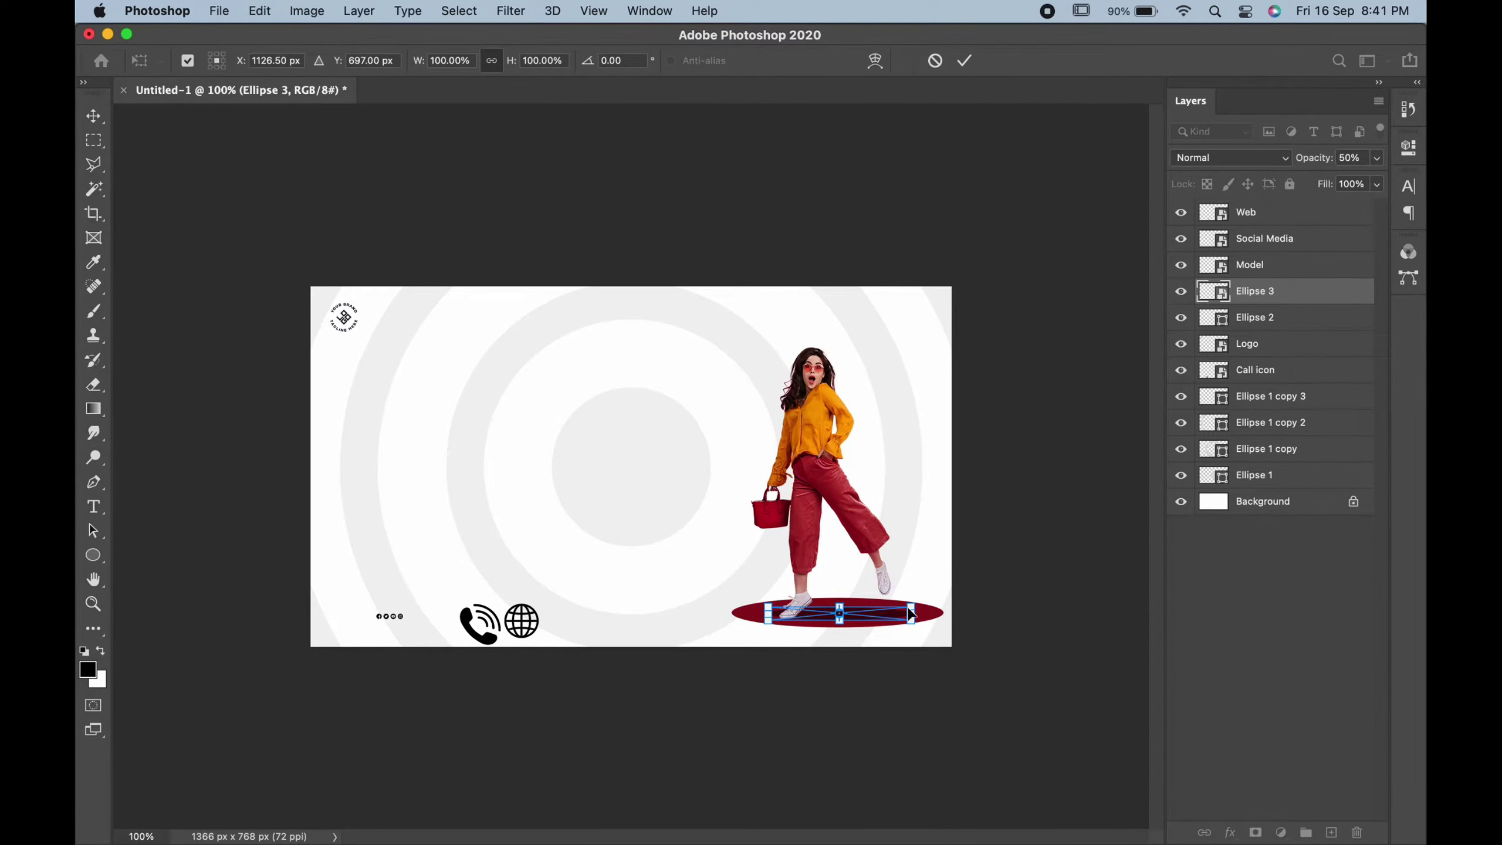
{"action": "left_click_drag", "start_coordinate": [910, 615], "coordinate": [945, 613]}
{"action": "key", "text": "Return"}
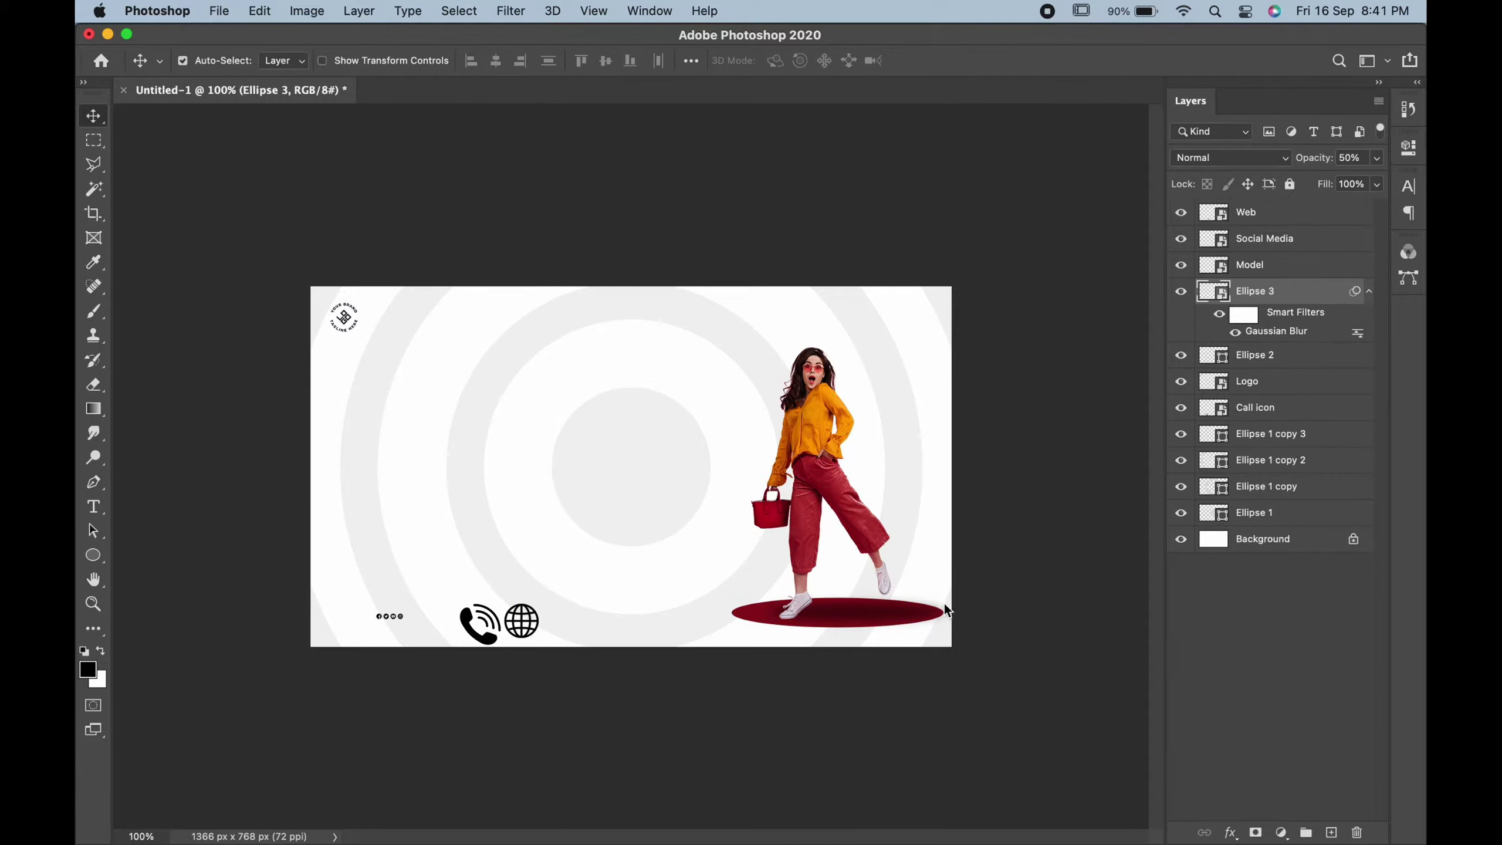
{"action": "key", "text": "ctrl+t"}
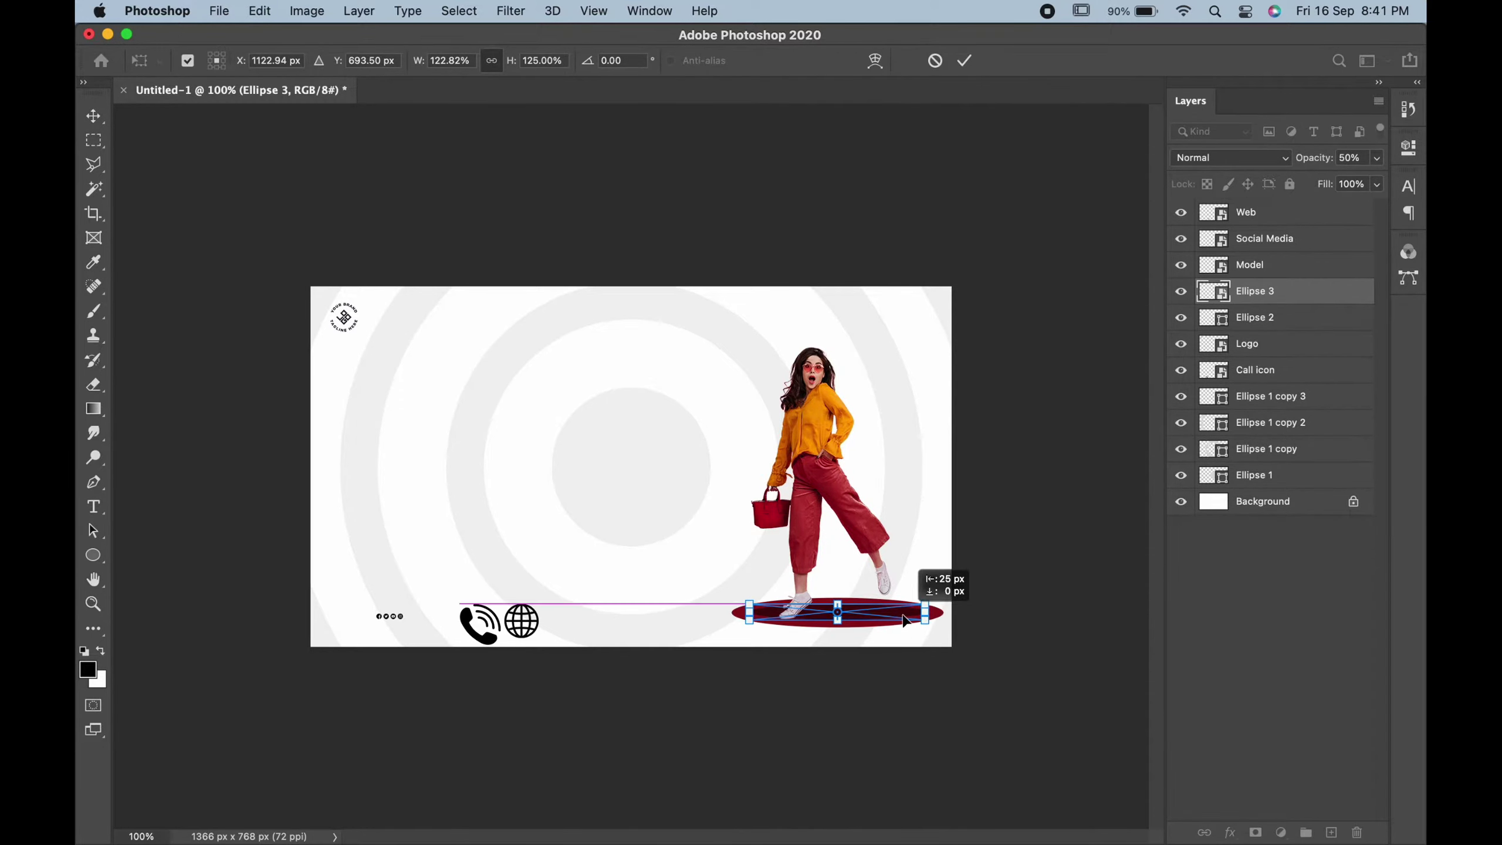
{"action": "left_click_drag", "start_coordinate": [919, 618], "coordinate": [903, 618]}
{"action": "key", "text": "Escape"}
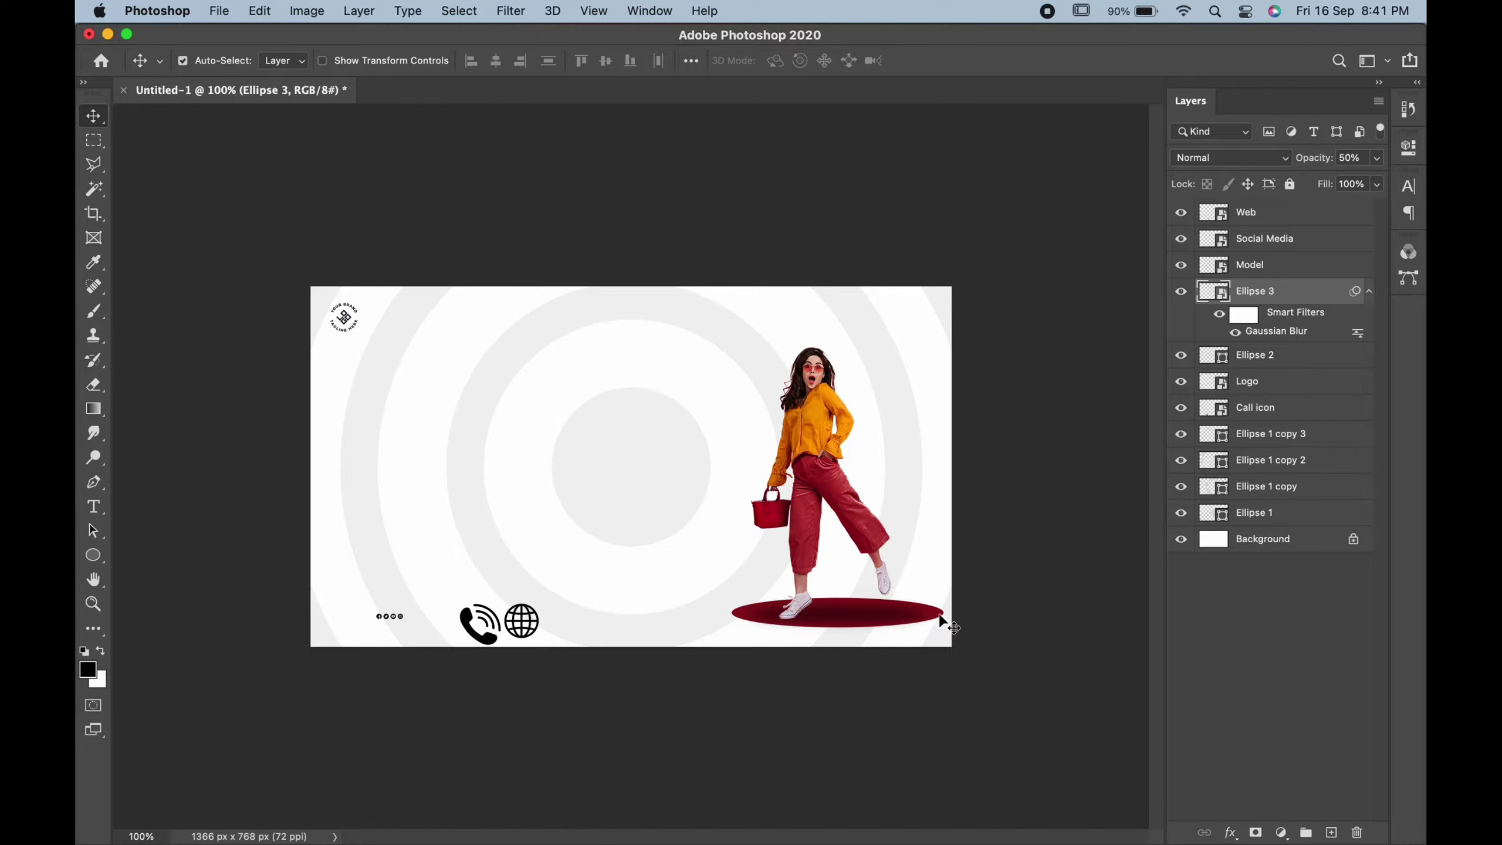
Step: Fill the Ellipse 2 platform with orange sampled from the model's shirt
{"action": "left_click", "coordinate": [766, 624]}
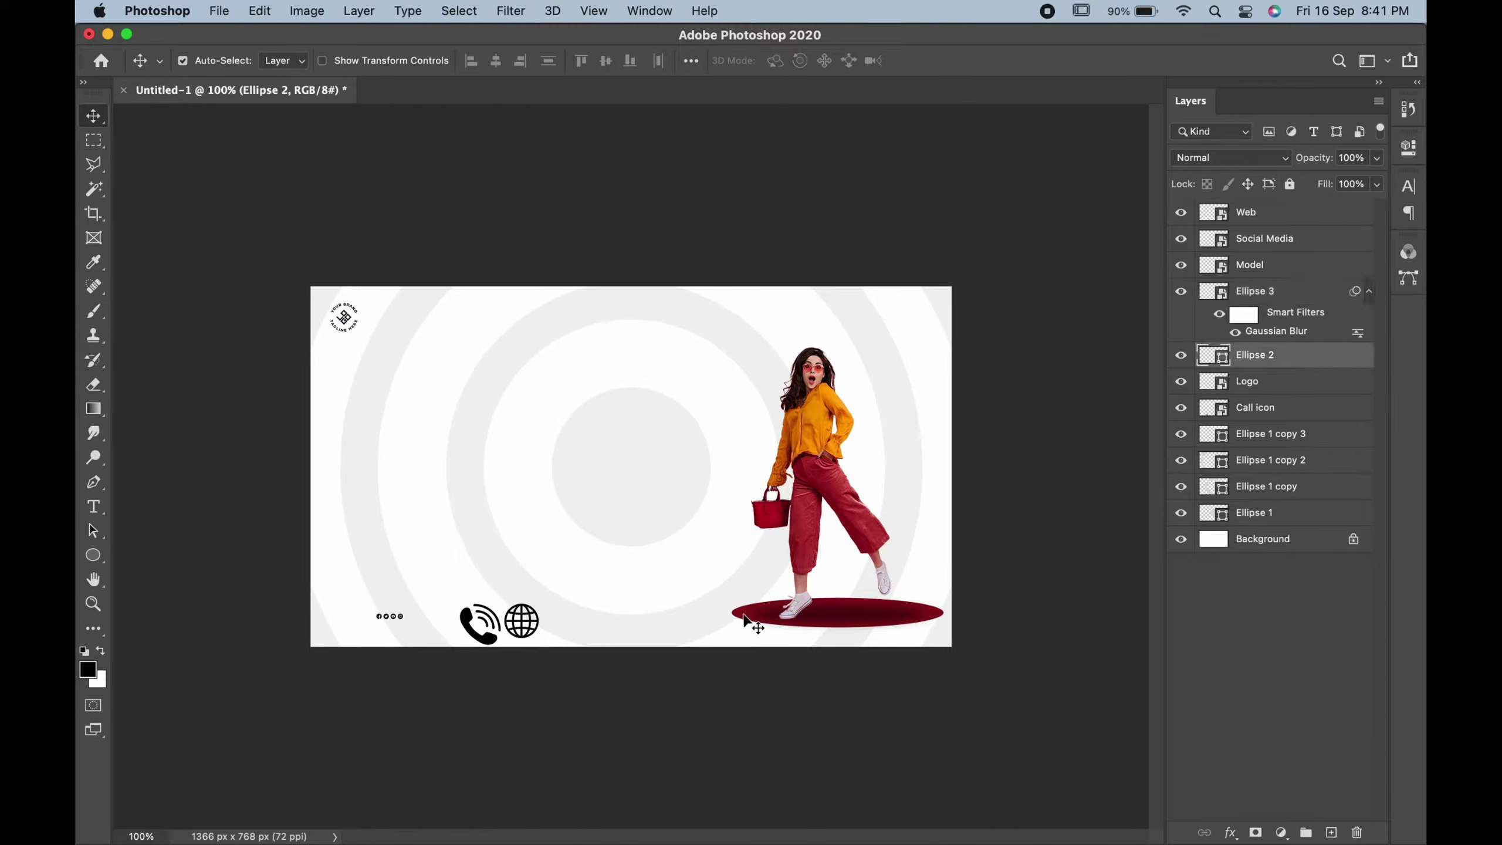
{"action": "left_click", "coordinate": [94, 556]}
{"action": "left_click", "coordinate": [283, 61]}
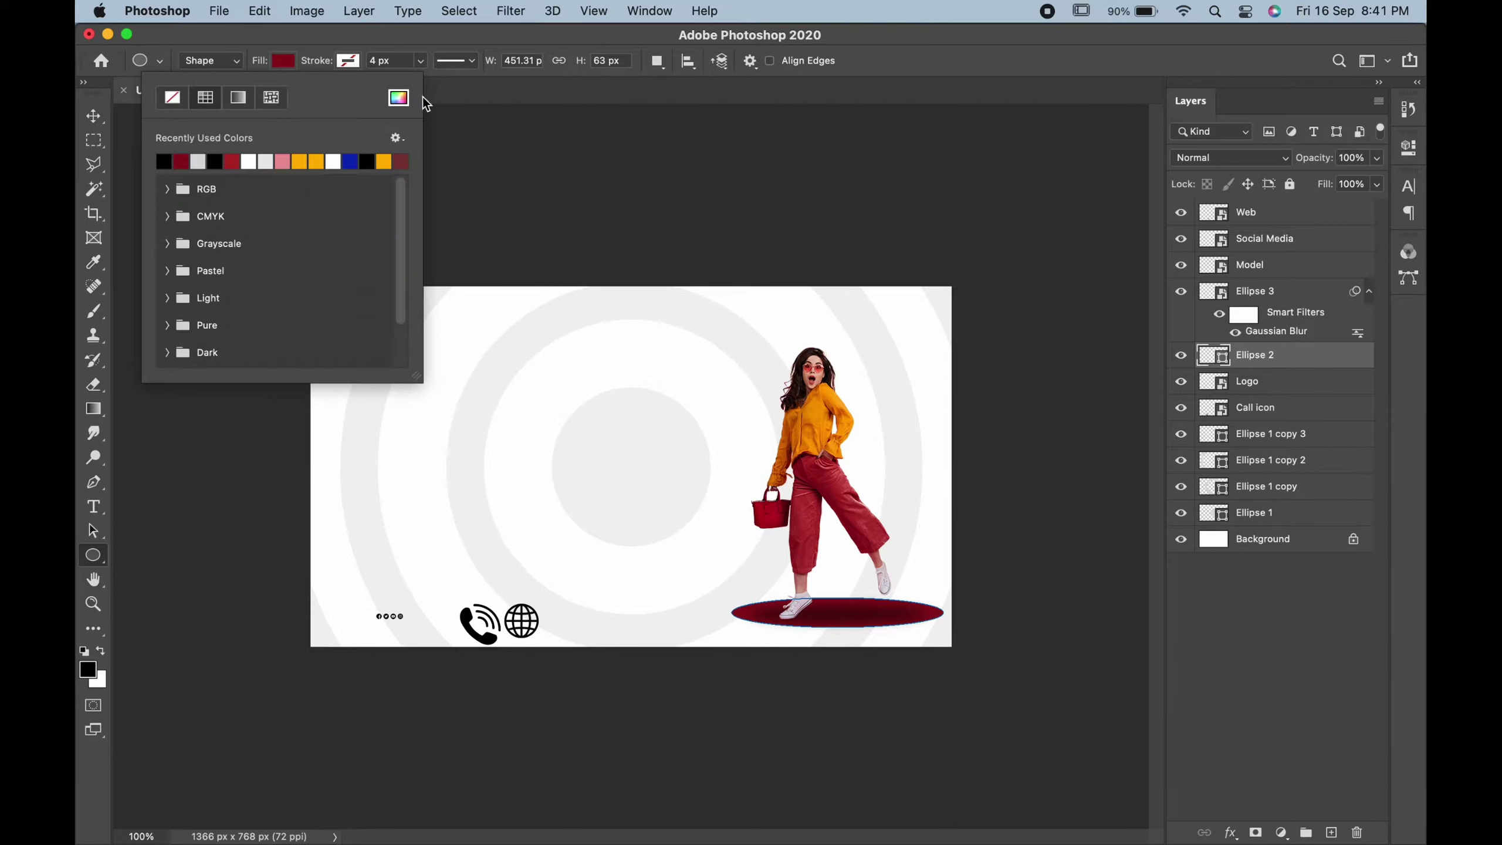
{"action": "left_click", "coordinate": [398, 97]}
{"action": "left_click", "coordinate": [808, 419]}
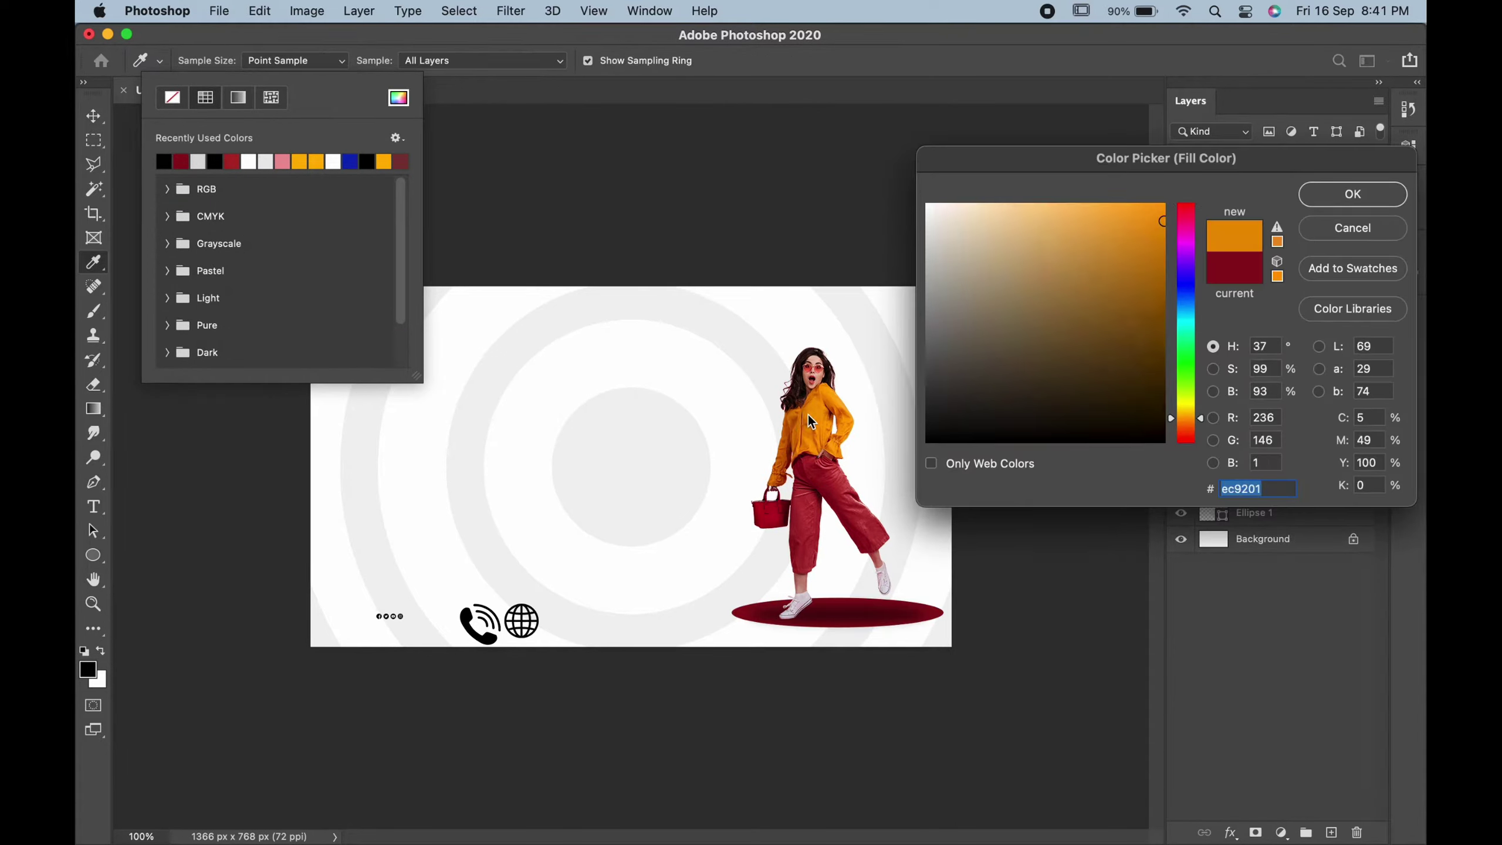
{"action": "left_click", "coordinate": [1324, 201]}
Step: Adjust the platform's fill to a brighter orange in the Color Picker
{"action": "left_click", "coordinate": [398, 97]}
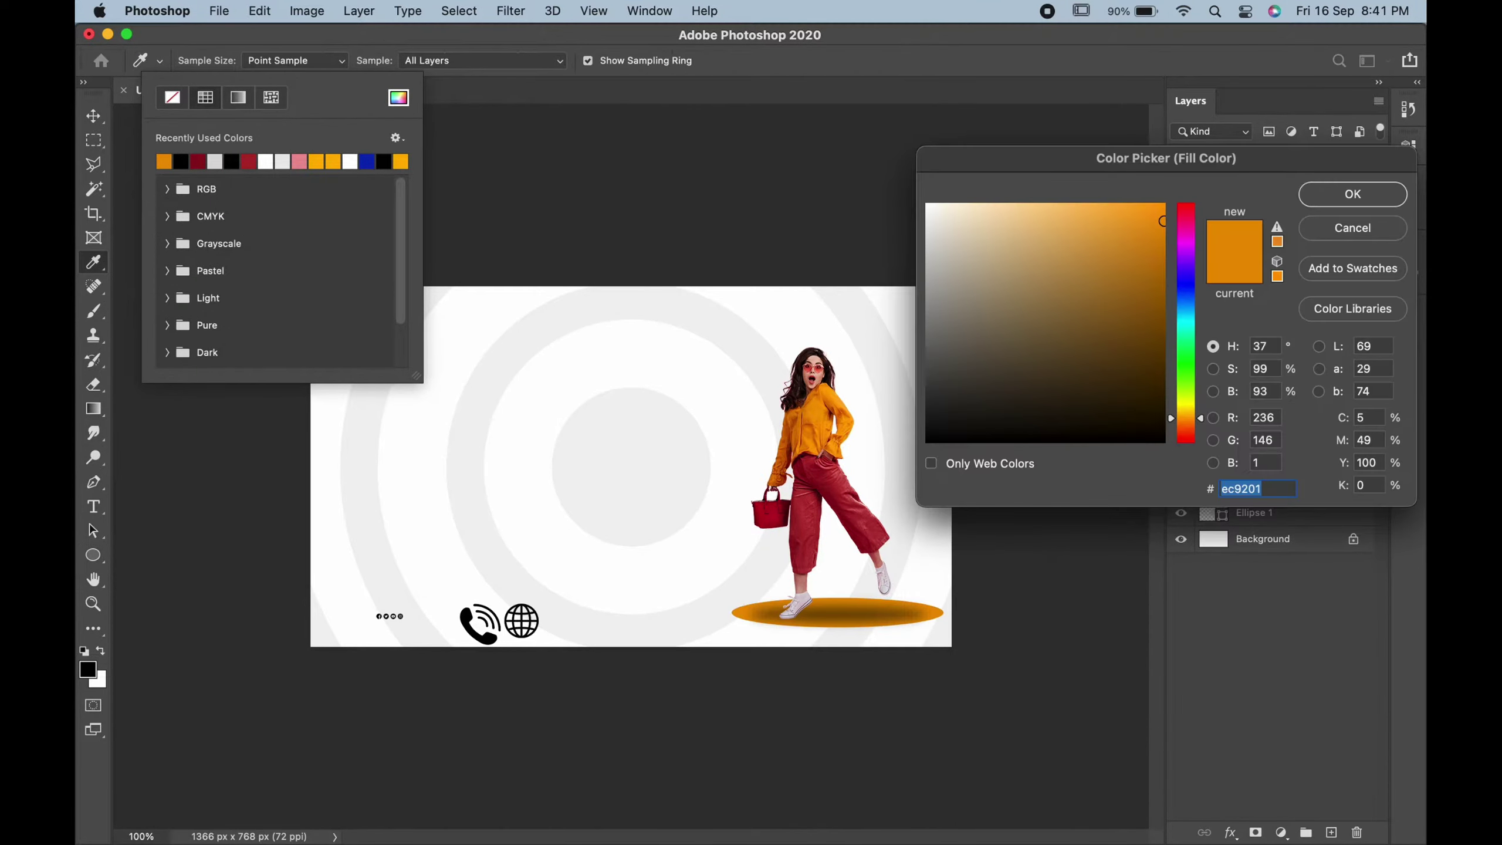
{"action": "left_click_drag", "start_coordinate": [1153, 287], "coordinate": [1185, 195]}
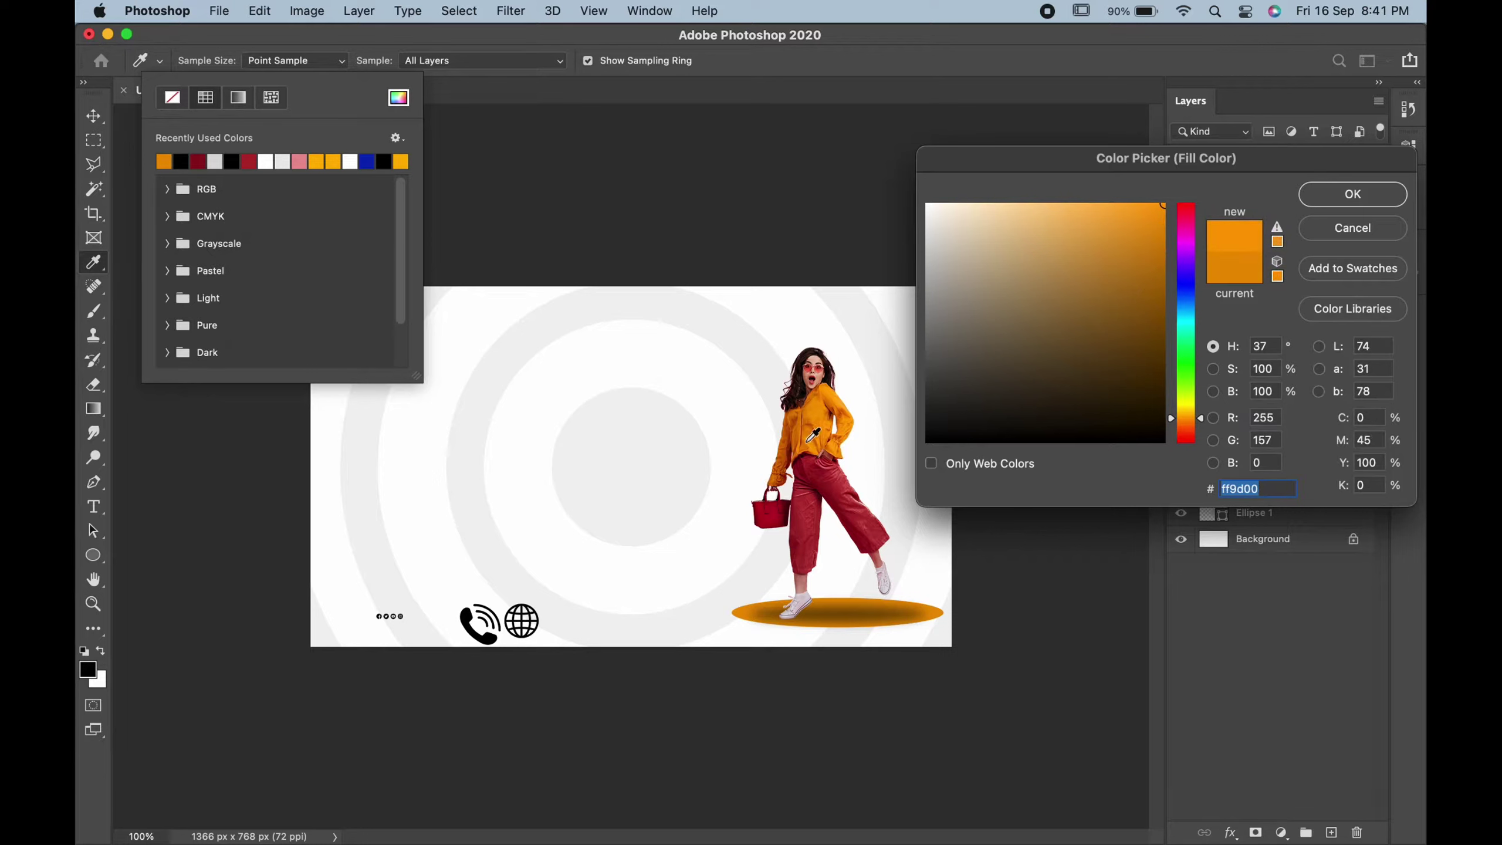
{"action": "left_click", "coordinate": [796, 425]}
{"action": "left_click", "coordinate": [822, 402]}
{"action": "left_click", "coordinate": [1331, 200]}
{"action": "left_click", "coordinate": [92, 126]}
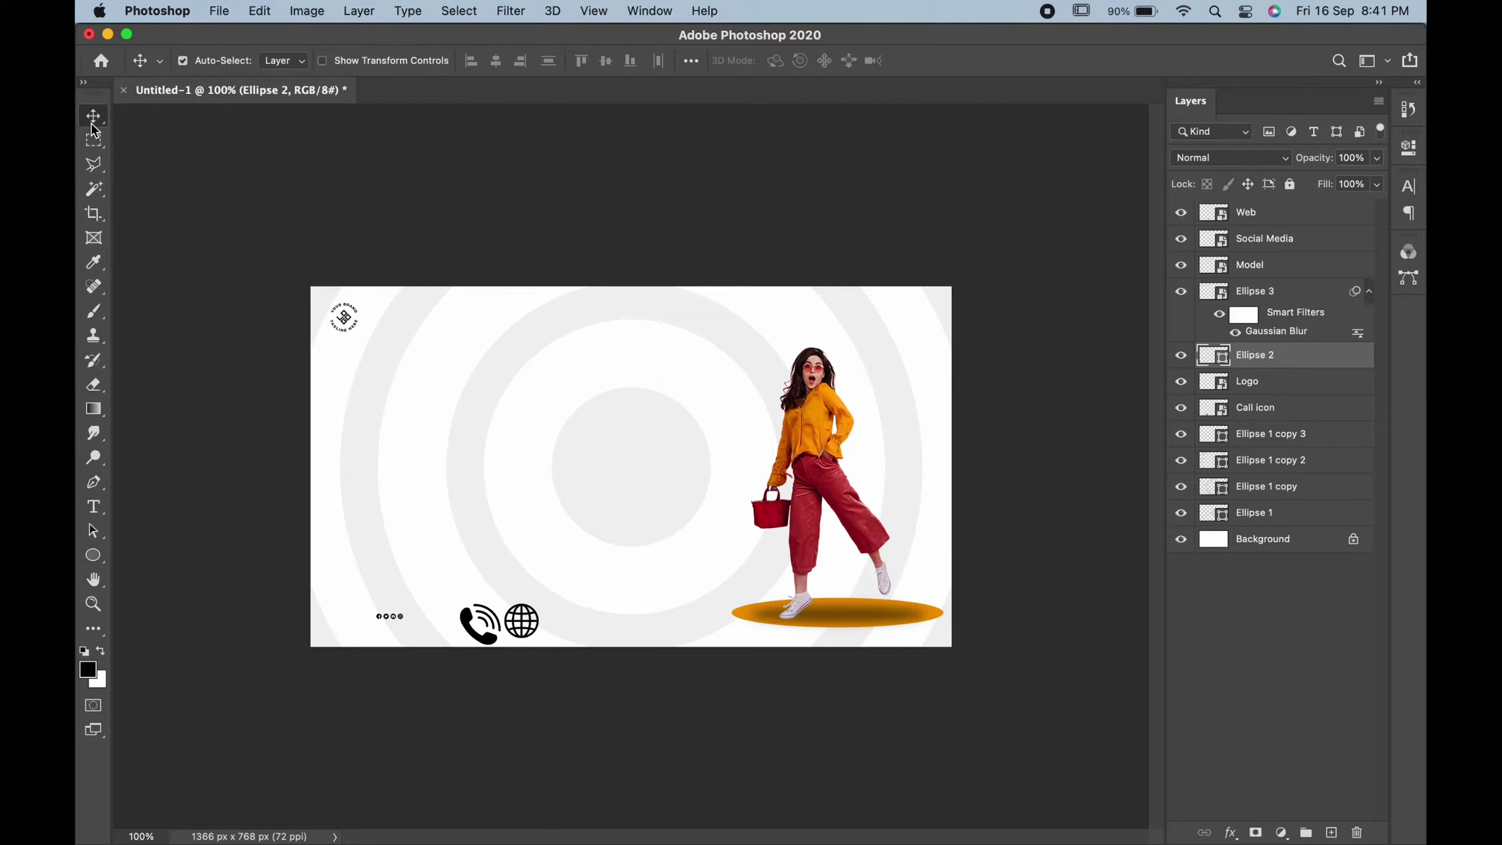
Step: Set the Ellipse 3 shadow to Multiply blending at 46% opacity
{"action": "left_click", "coordinate": [1226, 287]}
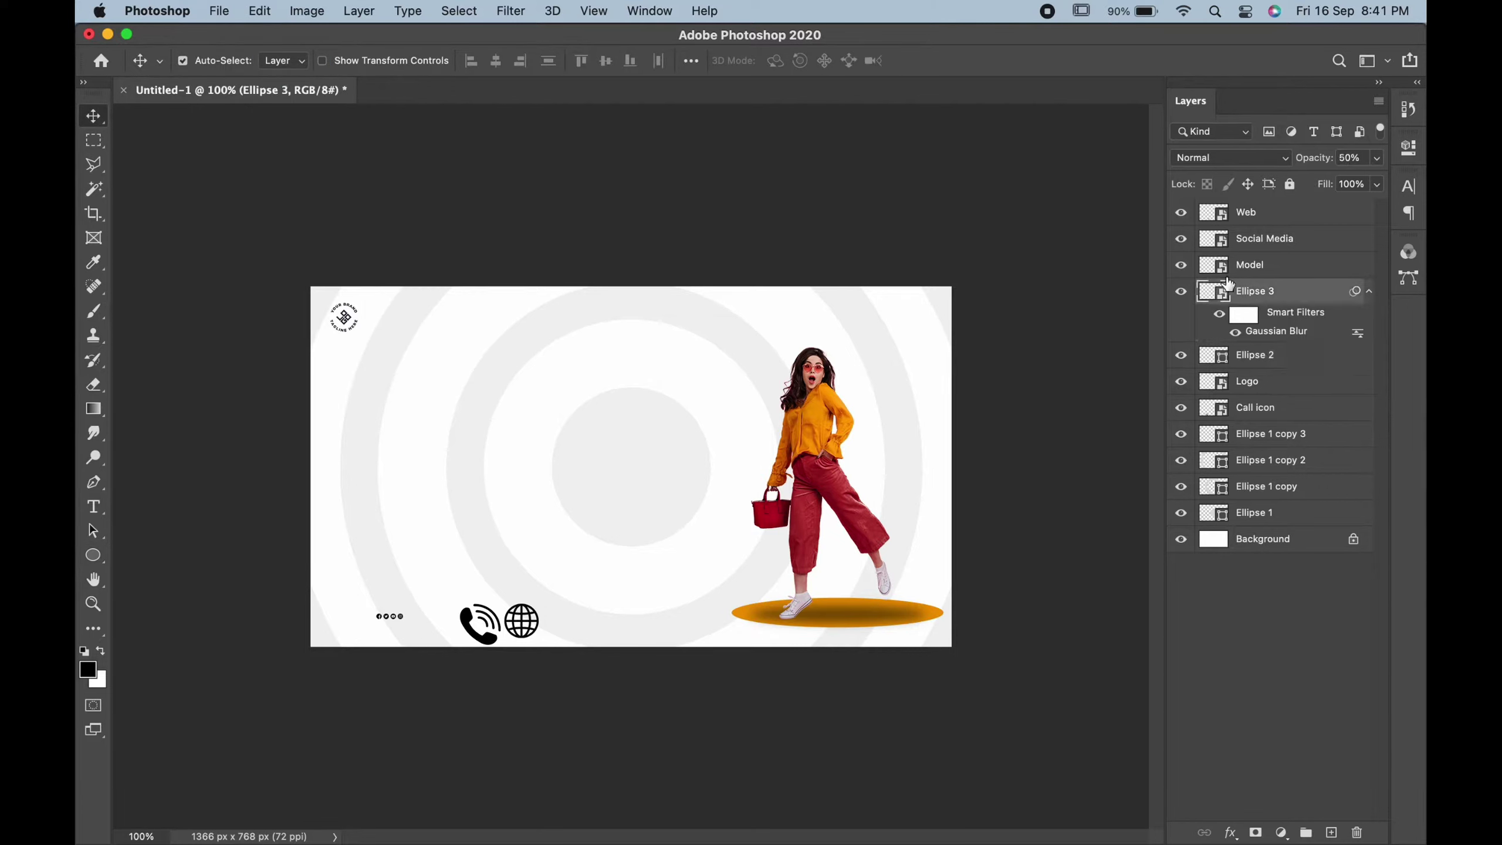
{"action": "left_click_drag", "start_coordinate": [1321, 162], "coordinate": [1311, 165]}
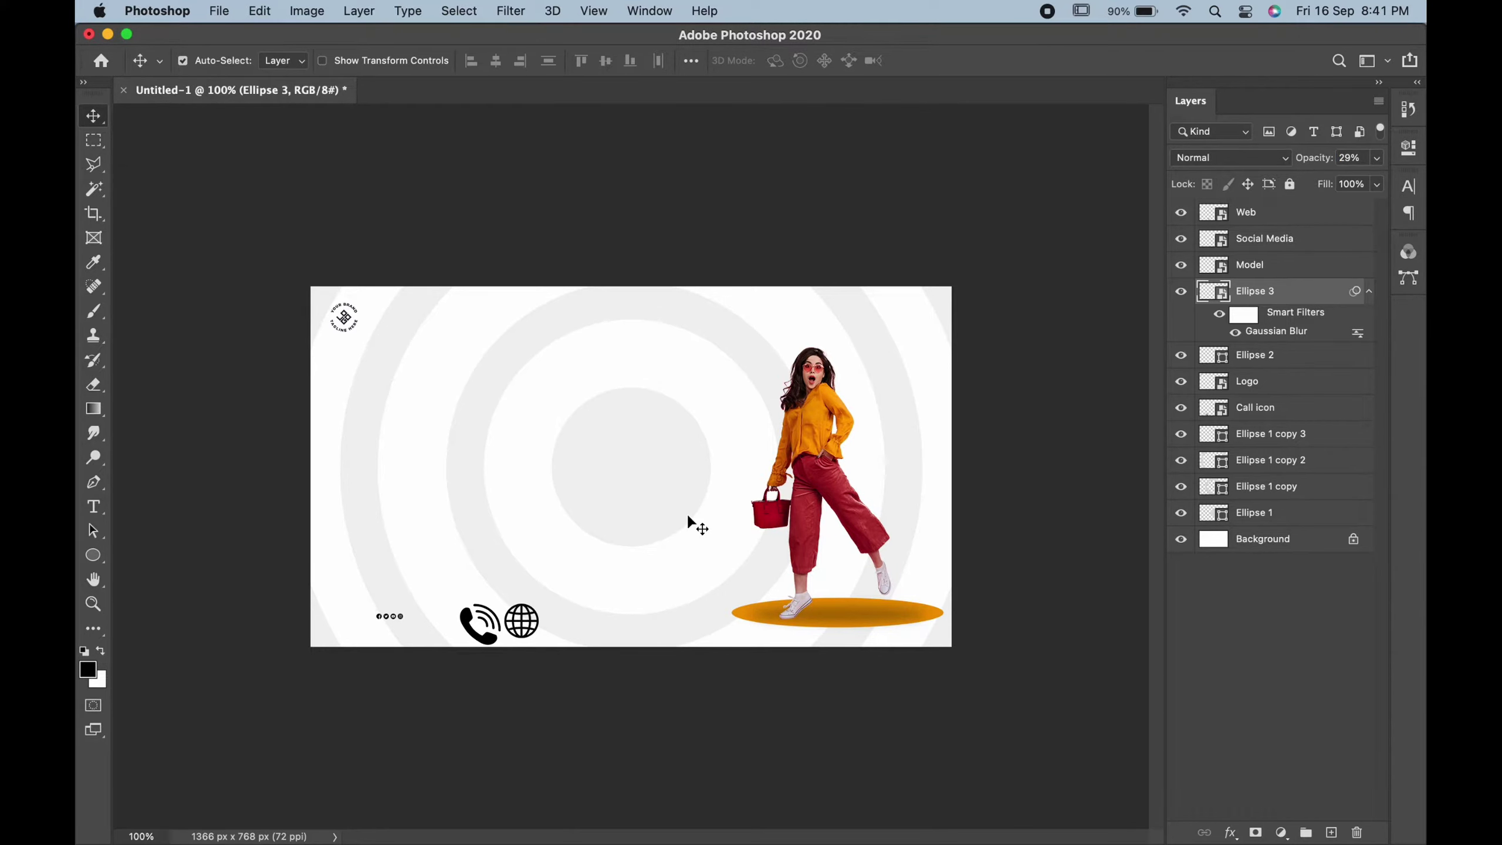
{"action": "left_click_drag", "start_coordinate": [1314, 158], "coordinate": [1424, 154]}
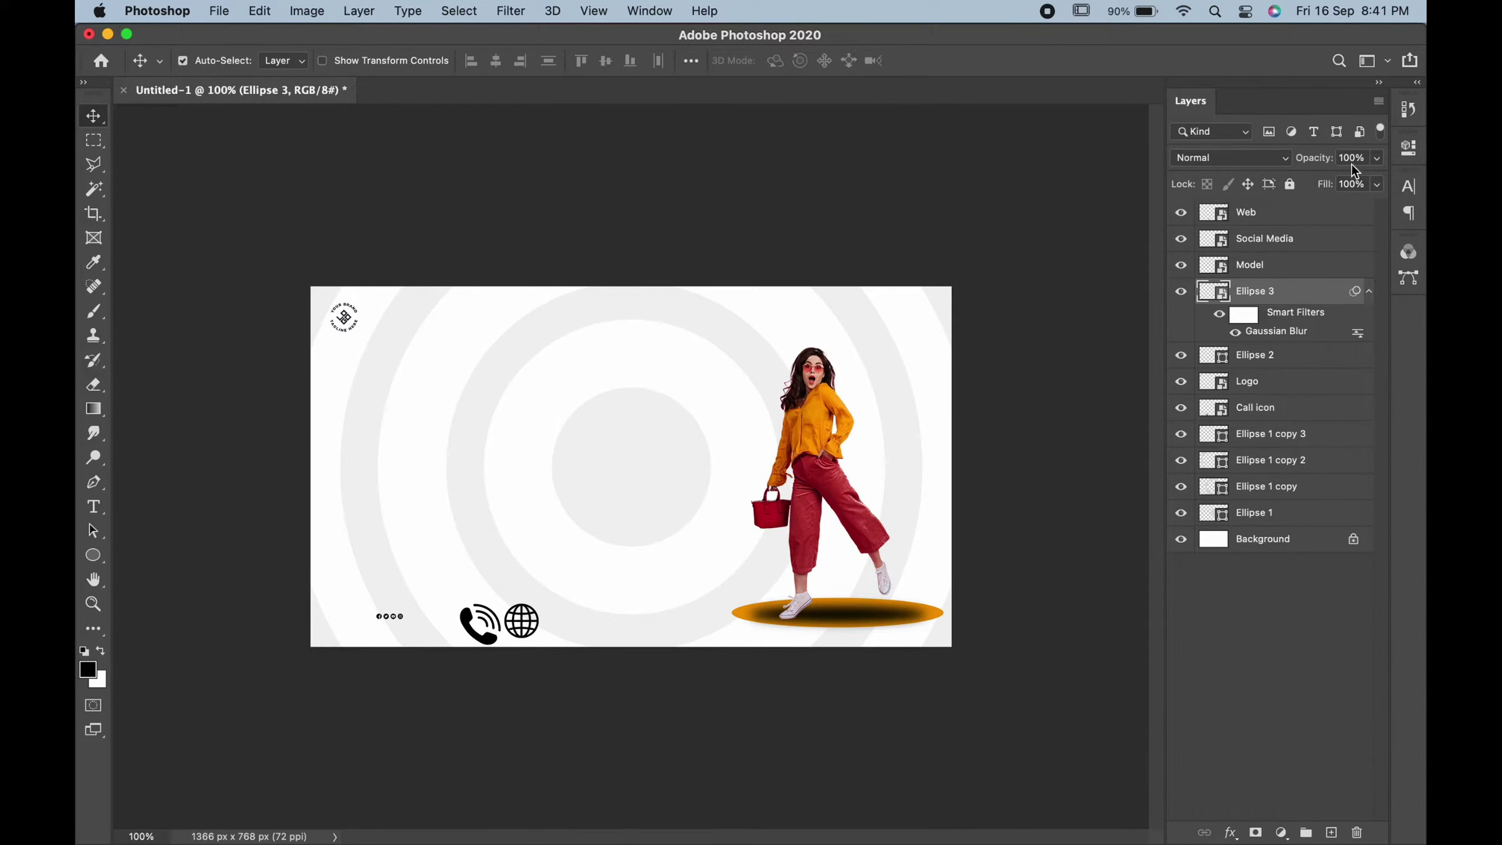
{"action": "left_click_drag", "start_coordinate": [1312, 165], "coordinate": [1293, 159]}
{"action": "left_click", "coordinate": [1283, 159]}
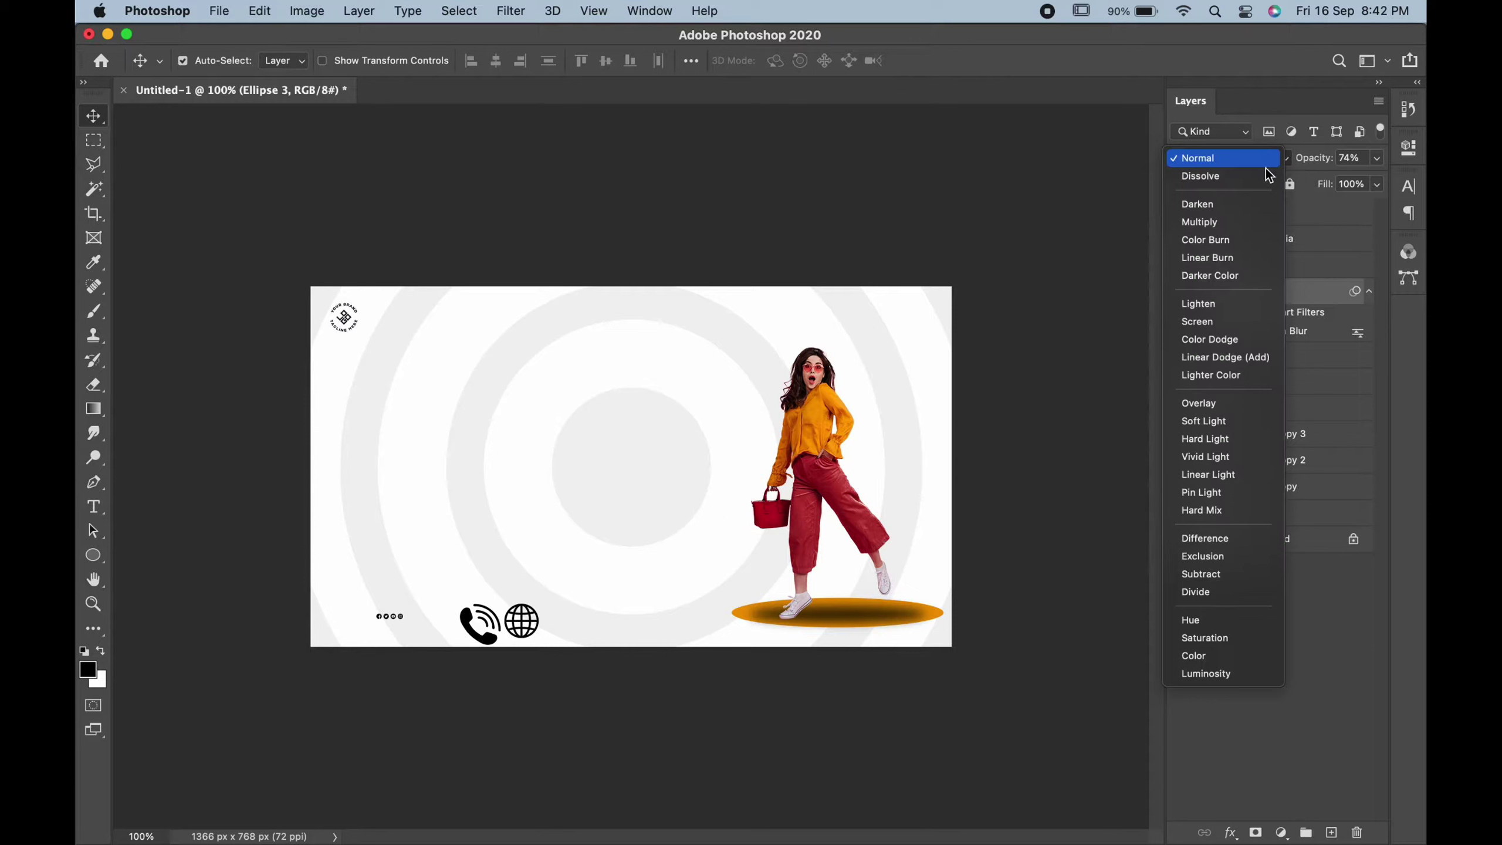
{"action": "left_click", "coordinate": [1225, 222]}
{"action": "left_click_drag", "start_coordinate": [1322, 163], "coordinate": [1297, 163]}
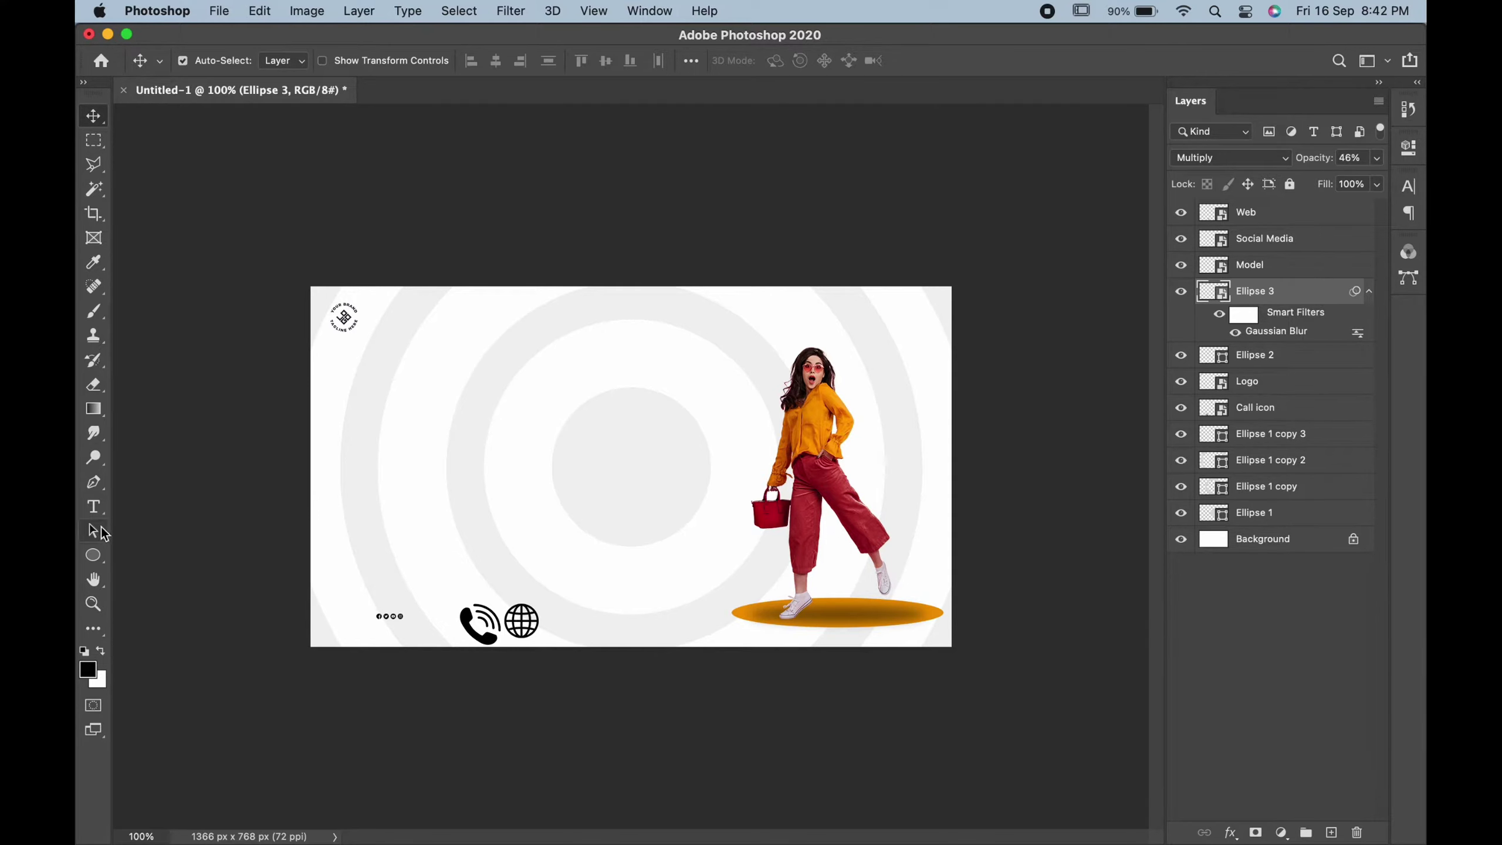
{"action": "left_click", "coordinate": [94, 507]}
Step: Type the NEW YEAR FASHION SALE headline and move it toward the upper left
{"action": "left_click", "coordinate": [461, 427]}
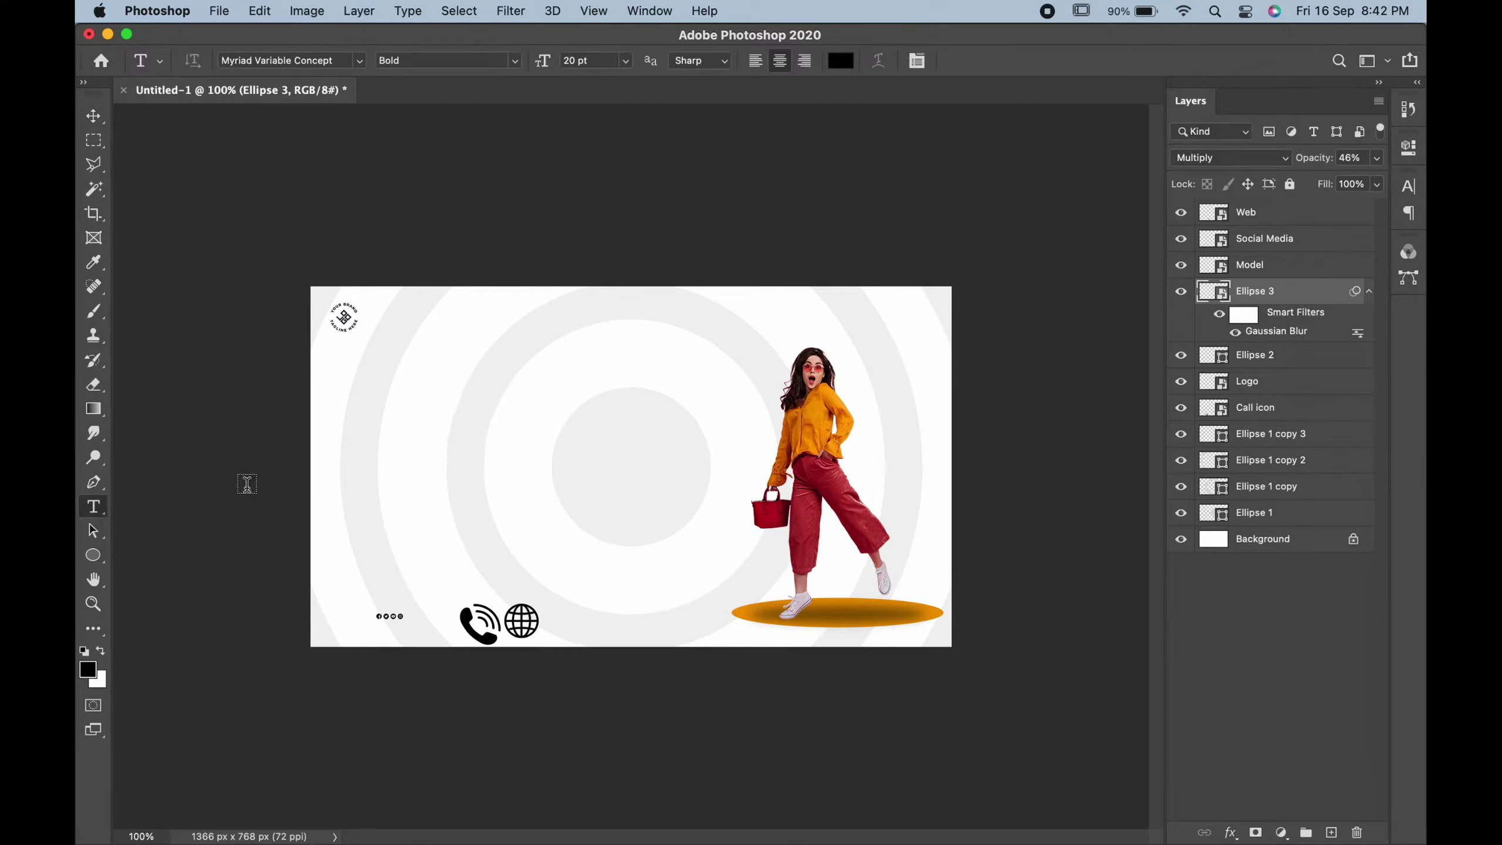
{"action": "left_click", "coordinate": [416, 430]}
{"action": "type", "text": "EW YE"}
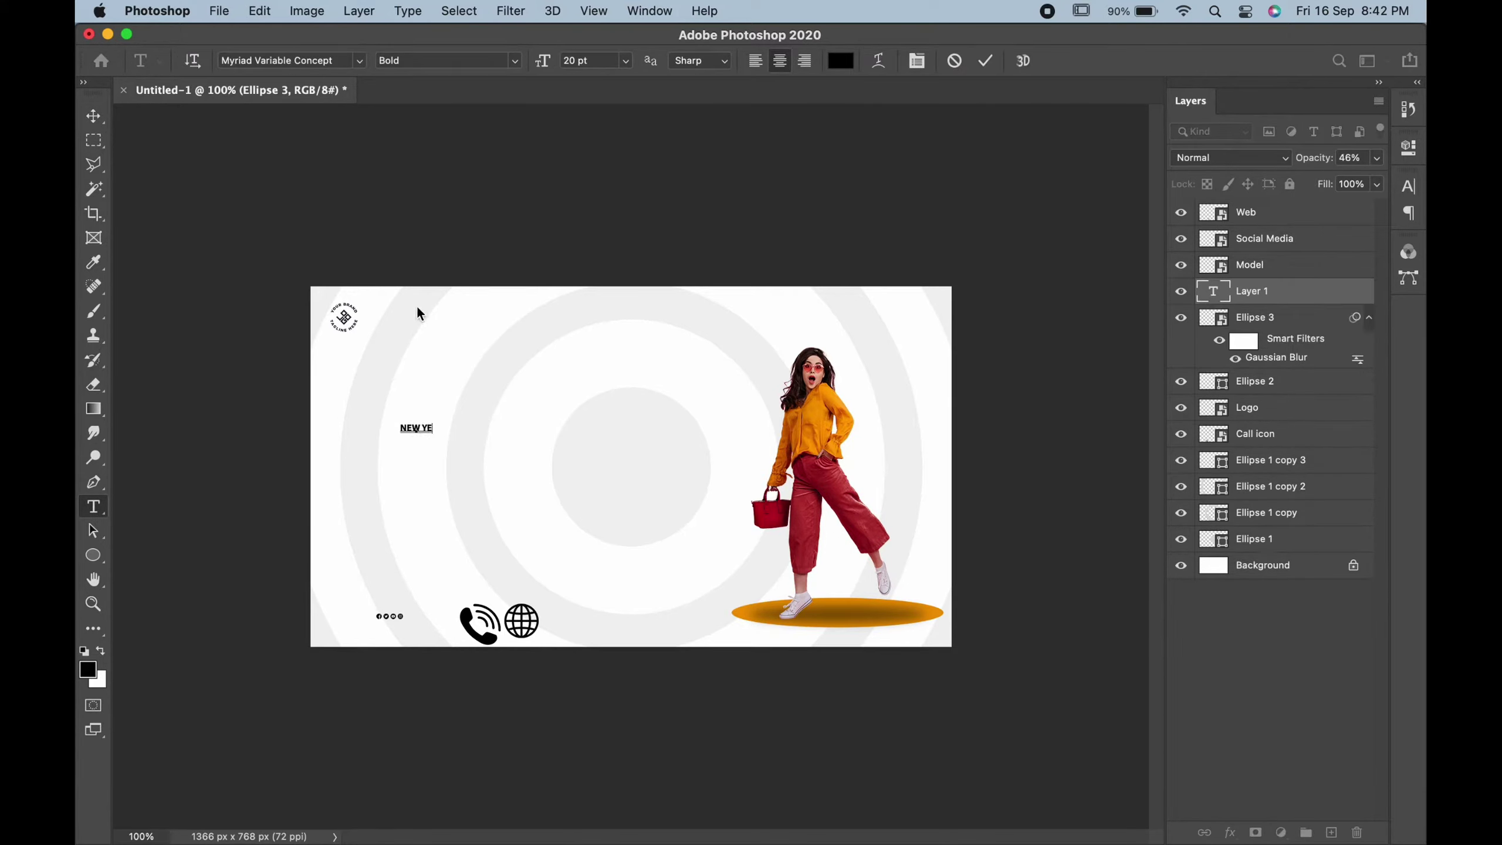
{"action": "type", "text": "AR FASH"}
{"action": "type", "text": "ION SAK"}
{"action": "key", "text": "BackSpace"}
{"action": "type", "text": "LE"}
{"action": "left_click_drag", "start_coordinate": [452, 453], "coordinate": [352, 406]}
Step: Enlarge the headline text to 84 pt and float the Character panel
{"action": "left_click_drag", "start_coordinate": [475, 408], "coordinate": [371, 349]}
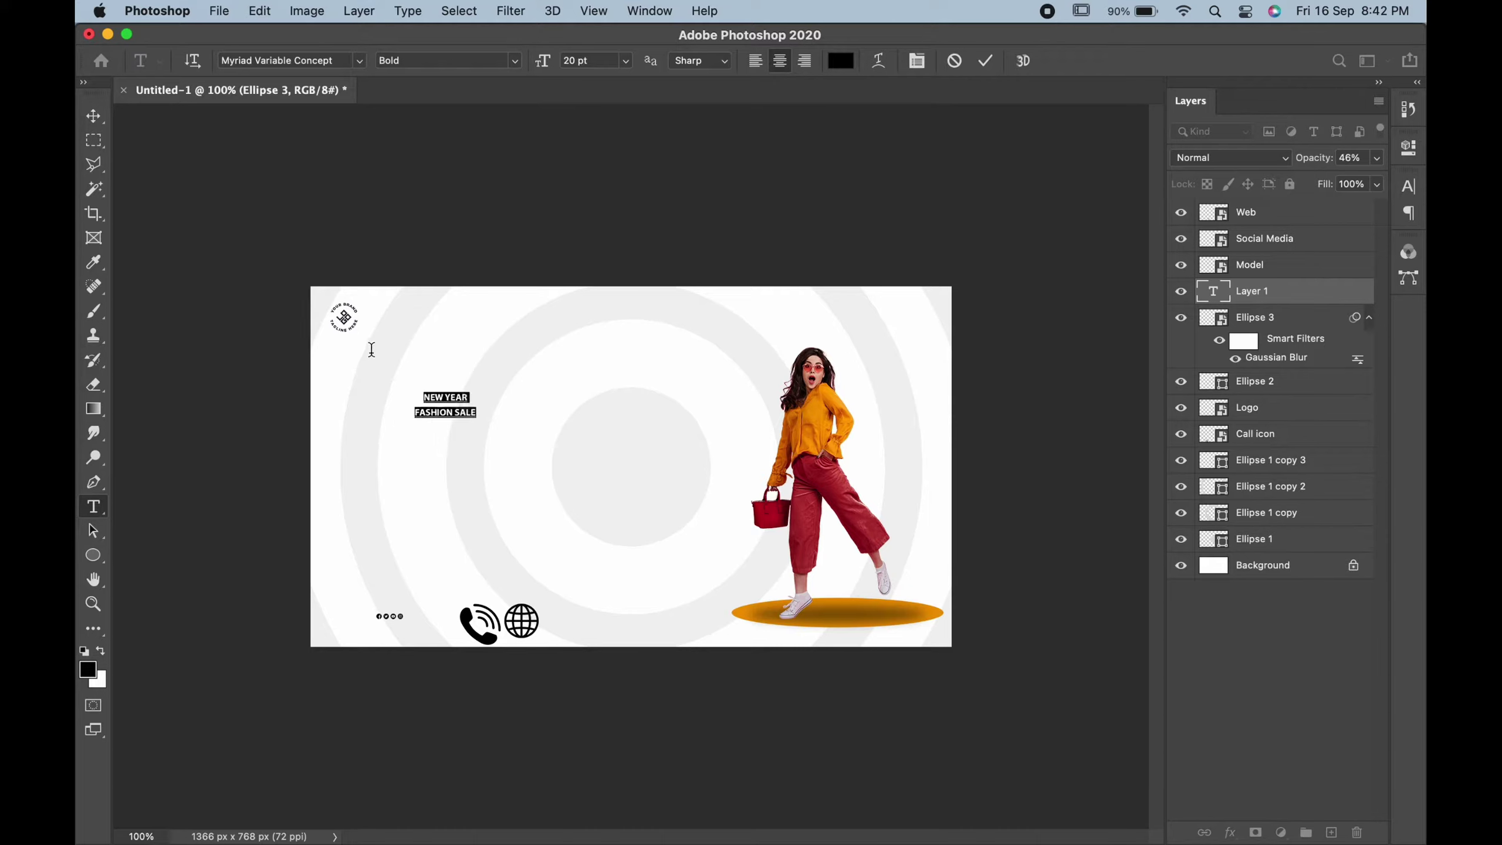
{"action": "left_click_drag", "start_coordinate": [541, 65], "coordinate": [601, 62]}
{"action": "left_click", "coordinate": [916, 61]}
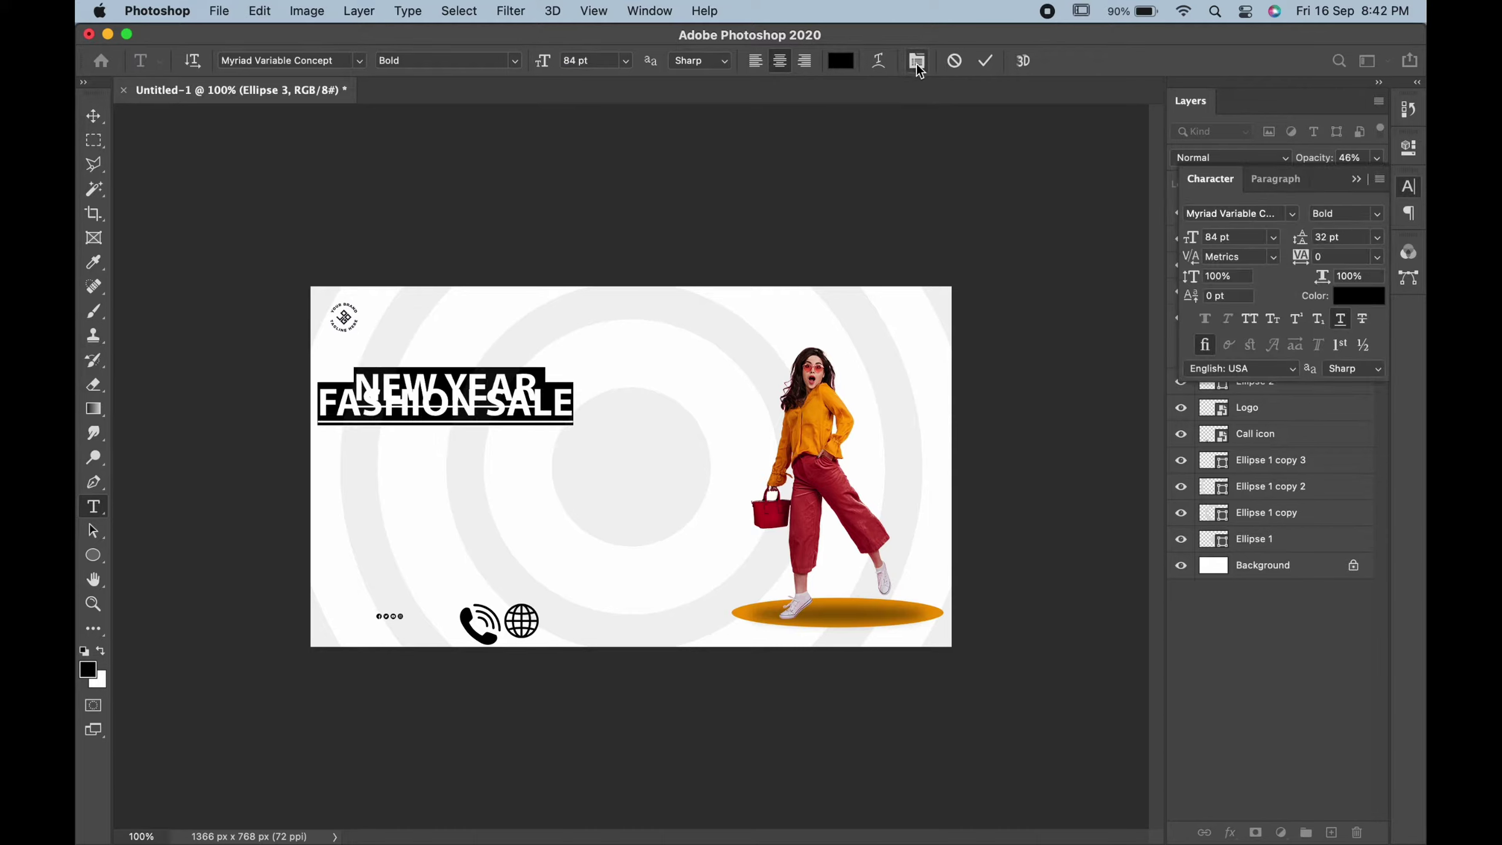
{"action": "left_click", "coordinate": [917, 61]}
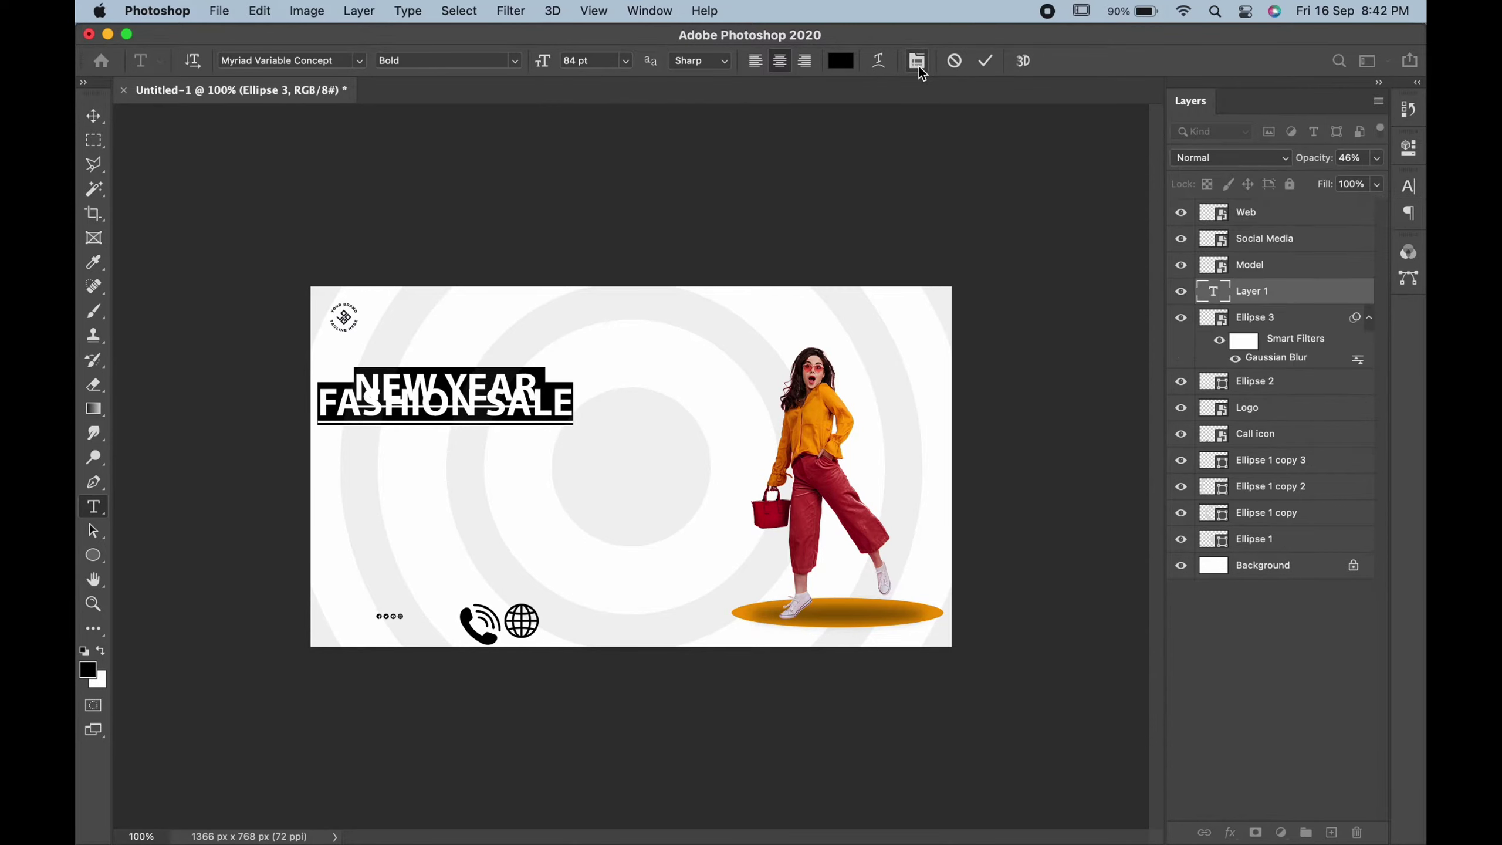
{"action": "left_click", "coordinate": [917, 61]}
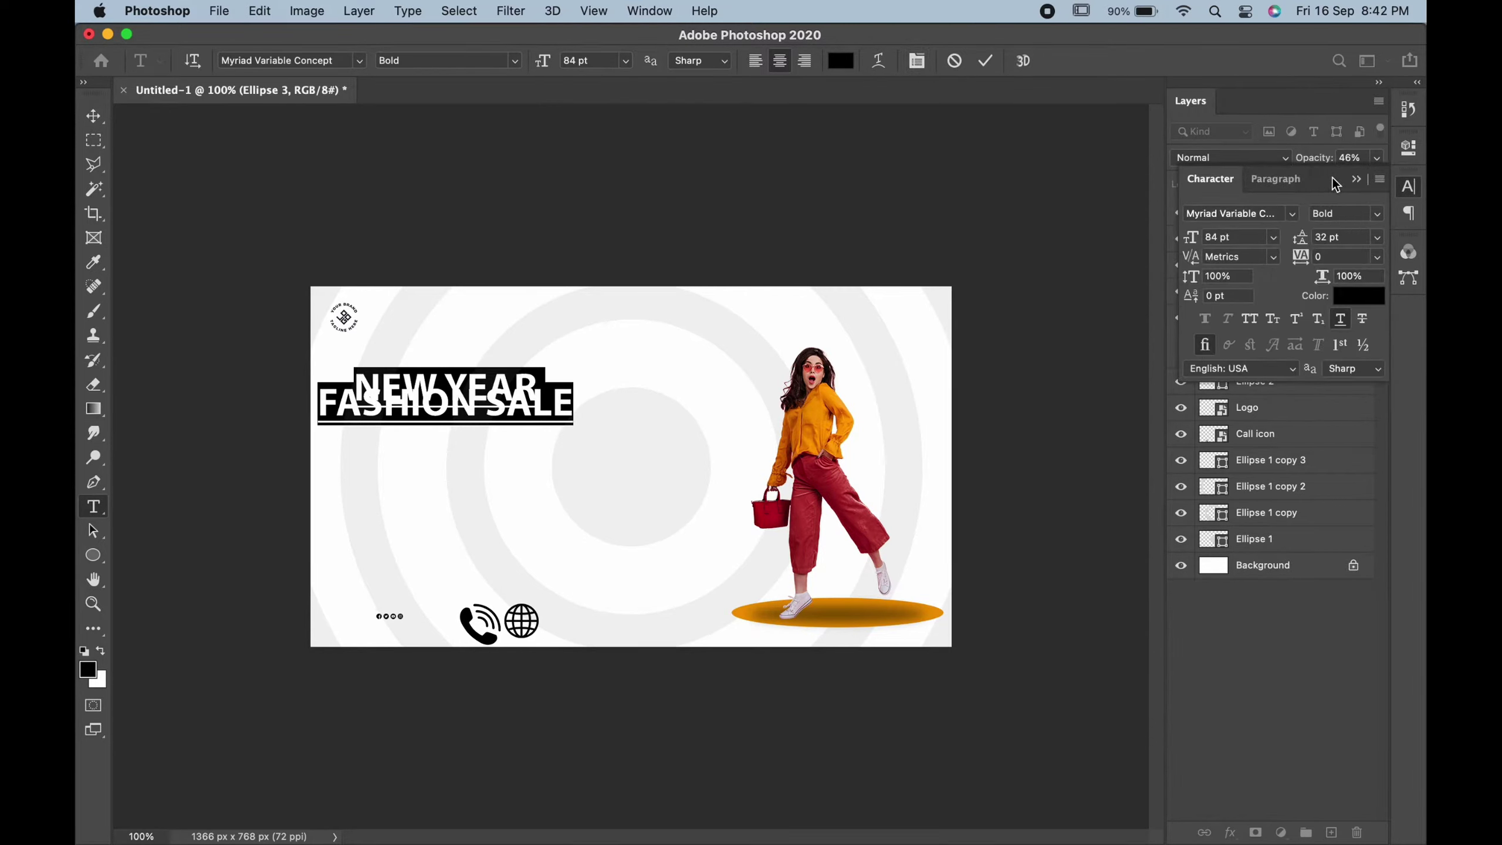
{"action": "left_click_drag", "start_coordinate": [1332, 177], "coordinate": [1084, 134]}
Step: Left-align the headline with 105 pt leading, remove the underline, and shift it left
{"action": "left_click", "coordinate": [755, 61]}
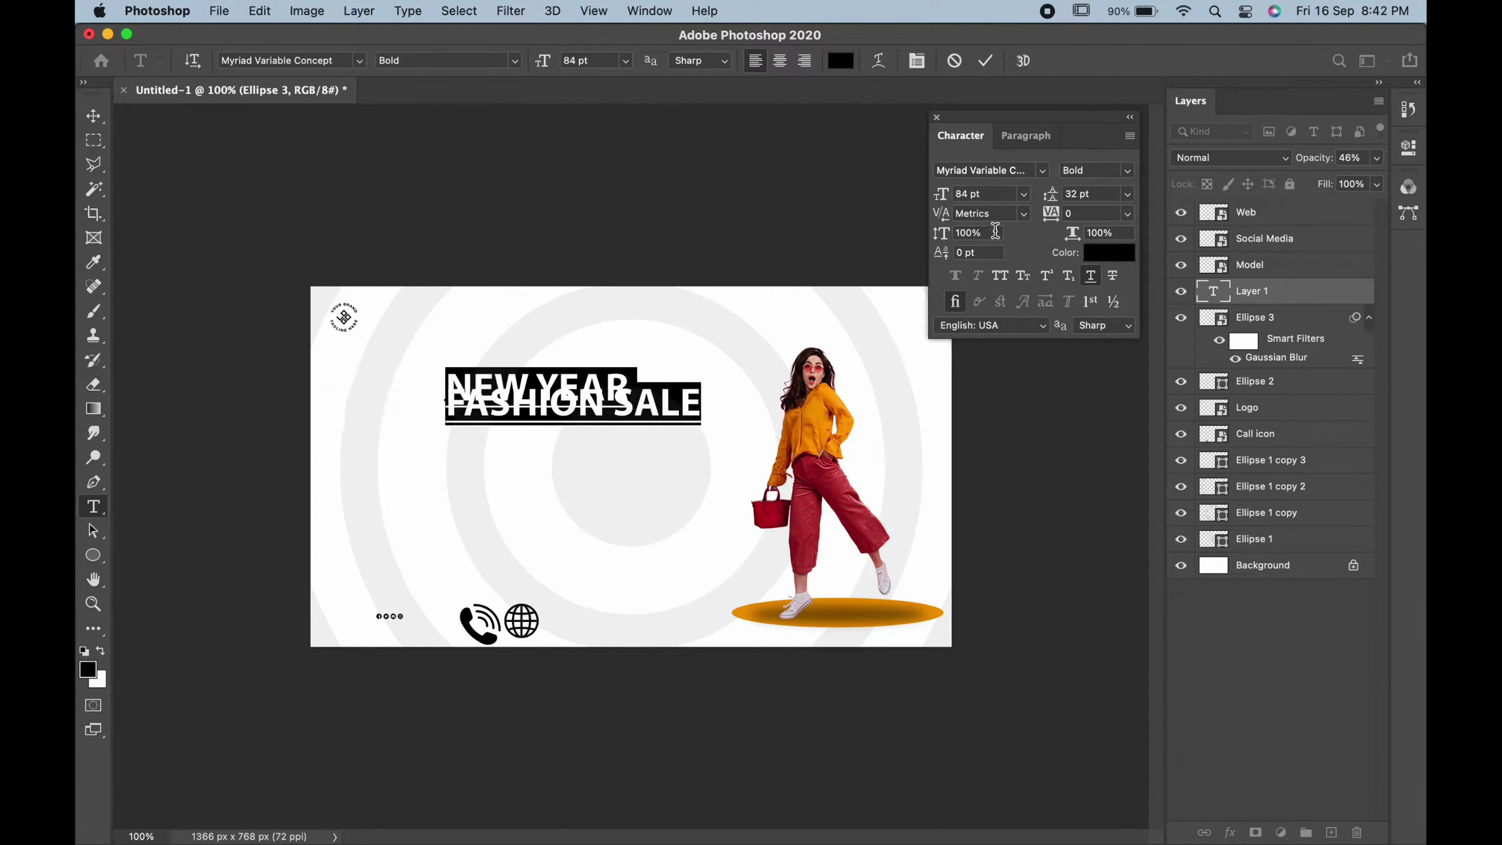
{"action": "left_click", "coordinate": [1080, 194]}
{"action": "key", "text": "shift+Up"}
{"action": "key", "text": "shift+Up"}
{"action": "key", "text": "shift+Up"}
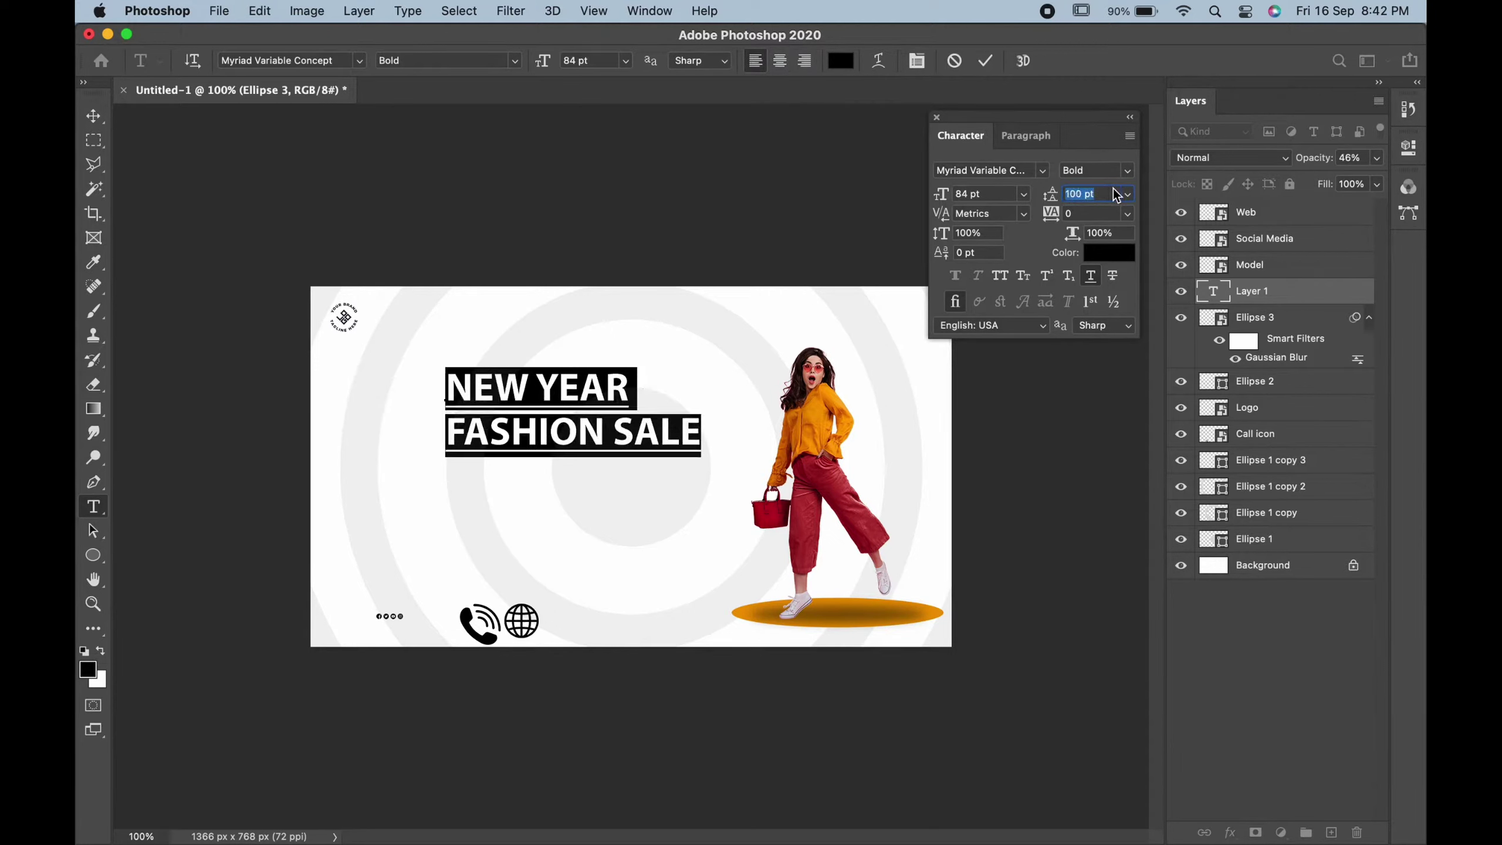
{"action": "key", "text": "Up"}
{"action": "key", "text": "Up"}
{"action": "key", "text": "Up"}
{"action": "key", "text": "Down"}
{"action": "key", "text": "Down"}
{"action": "key", "text": "Return"}
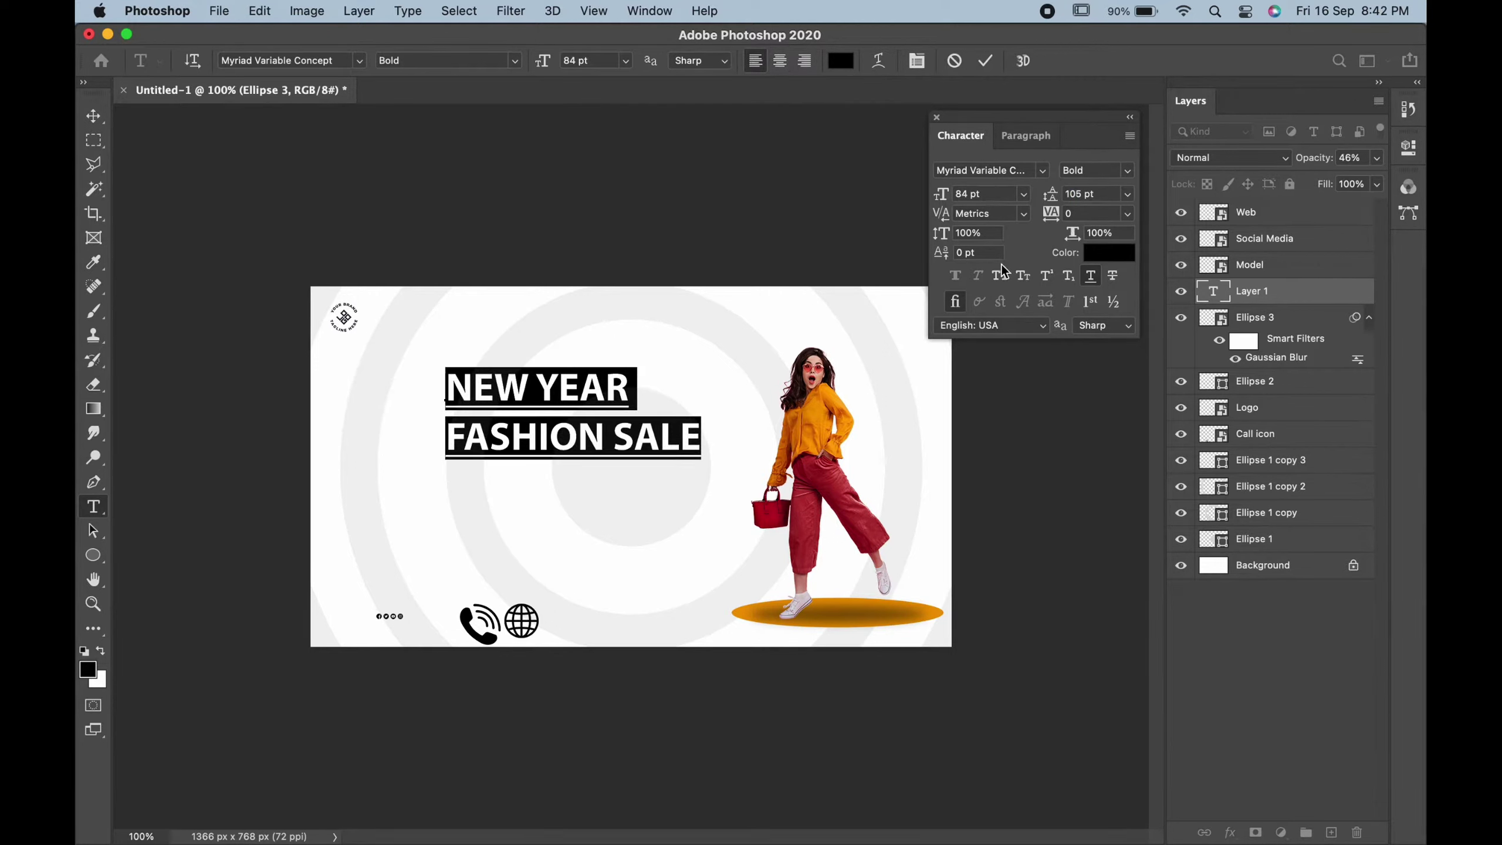
{"action": "left_click", "coordinate": [1090, 275]}
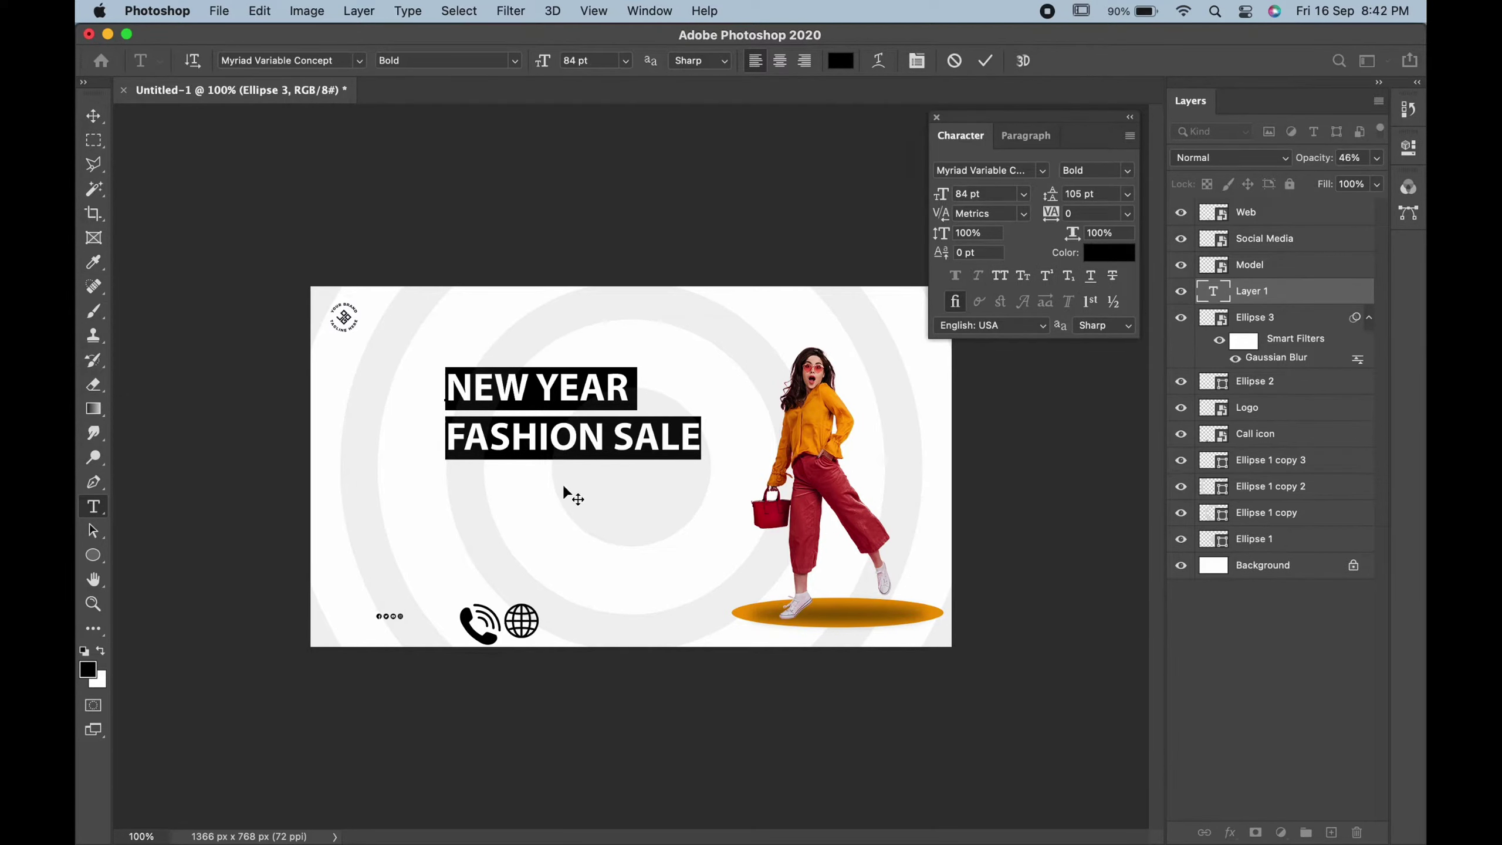
{"action": "left_click_drag", "start_coordinate": [565, 487], "coordinate": [477, 489]}
Step: Set the headline font to Basement Grotesque
{"action": "left_click", "coordinate": [357, 62]}
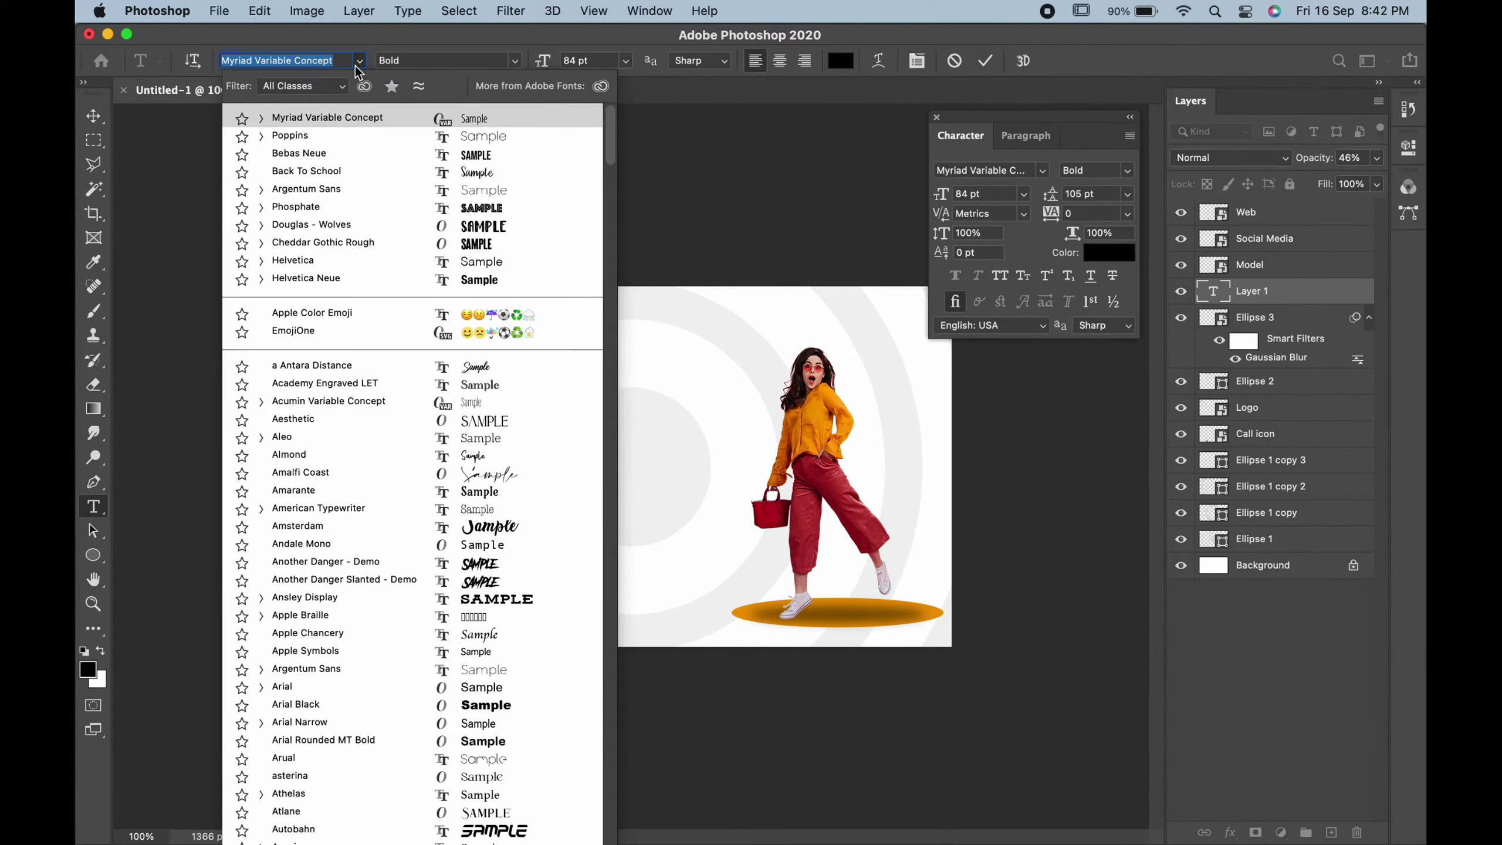
{"action": "scroll", "coordinate": [352, 282], "scroll_direction": "down", "scroll_amount": 4}
{"action": "scroll", "coordinate": [354, 289], "scroll_direction": "down", "scroll_amount": 5}
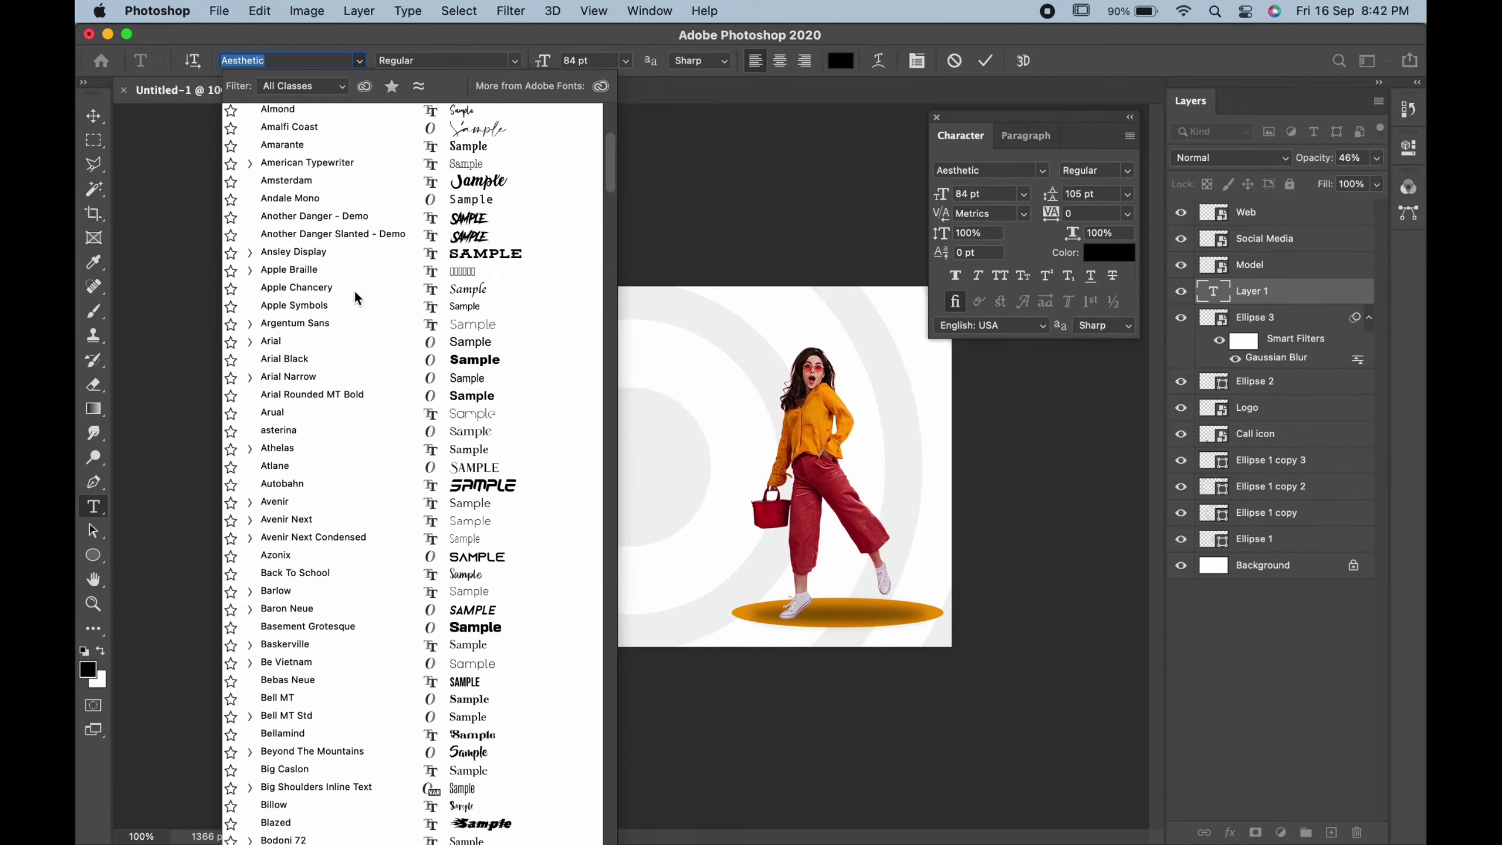
{"action": "scroll", "coordinate": [354, 288], "scroll_direction": "down", "scroll_amount": 2}
{"action": "scroll", "coordinate": [355, 289], "scroll_direction": "down", "scroll_amount": 2}
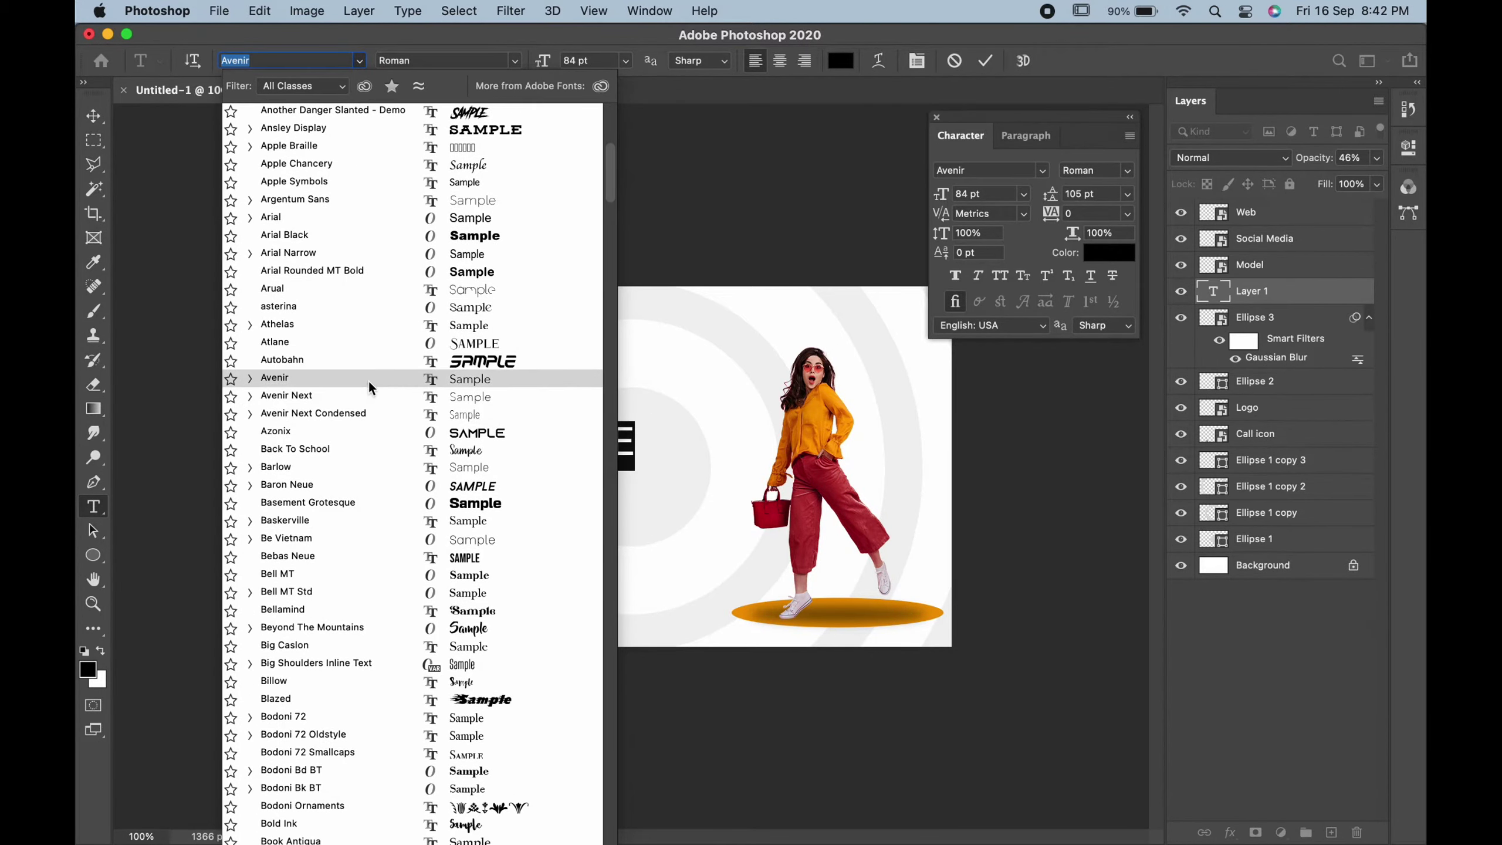
{"action": "scroll", "coordinate": [368, 381], "scroll_direction": "down", "scroll_amount": 4}
{"action": "scroll", "coordinate": [369, 381], "scroll_direction": "down", "scroll_amount": 2}
{"action": "left_click", "coordinate": [362, 307]}
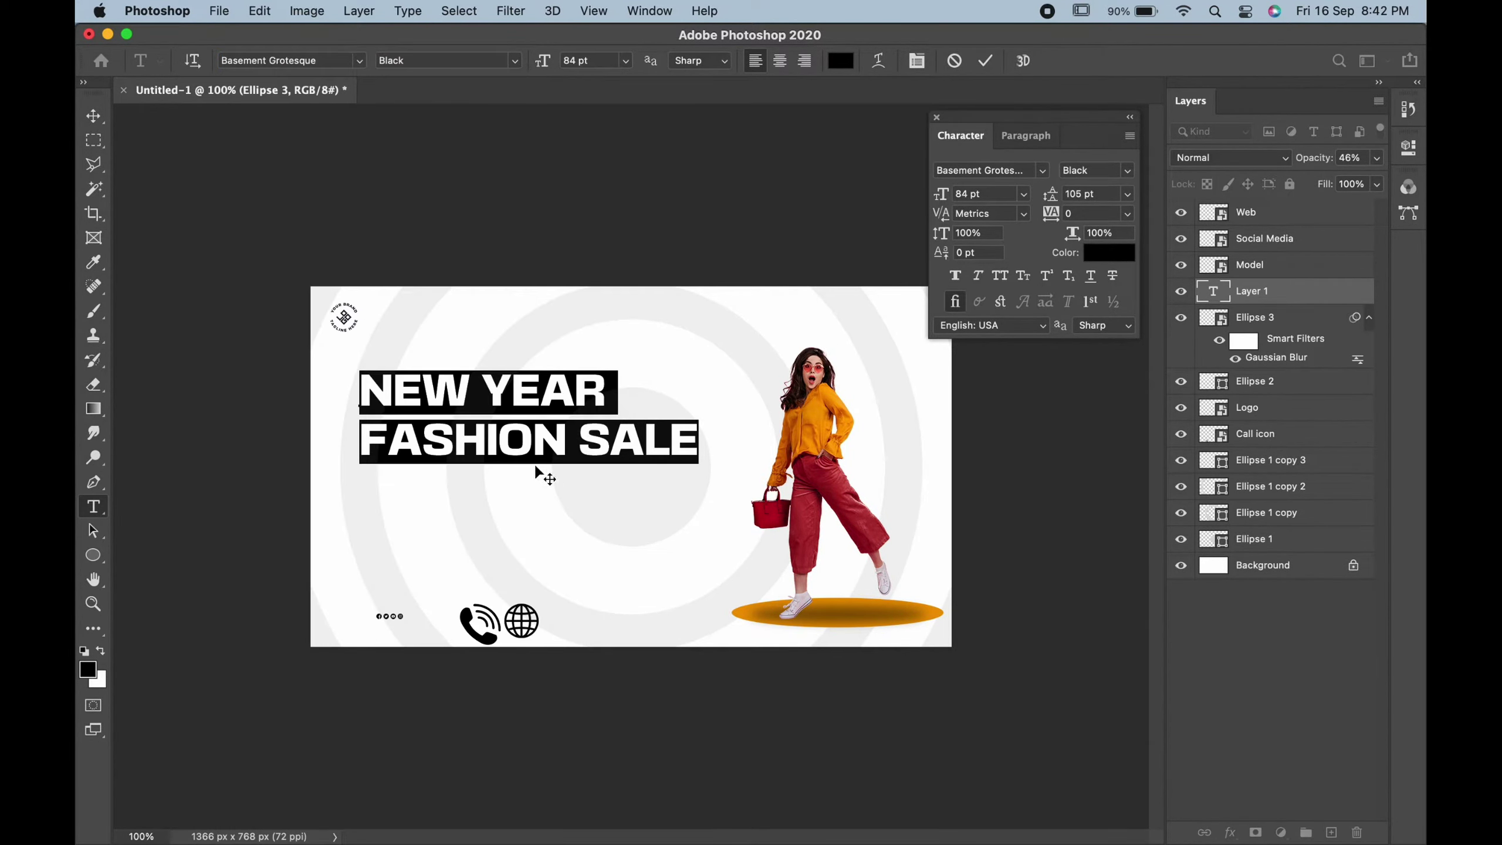
Step: Colour the NEW YEAR line orange, sampled from the model's shirt
{"action": "left_click", "coordinate": [514, 439]}
{"action": "left_click_drag", "start_coordinate": [605, 385], "coordinate": [339, 383]}
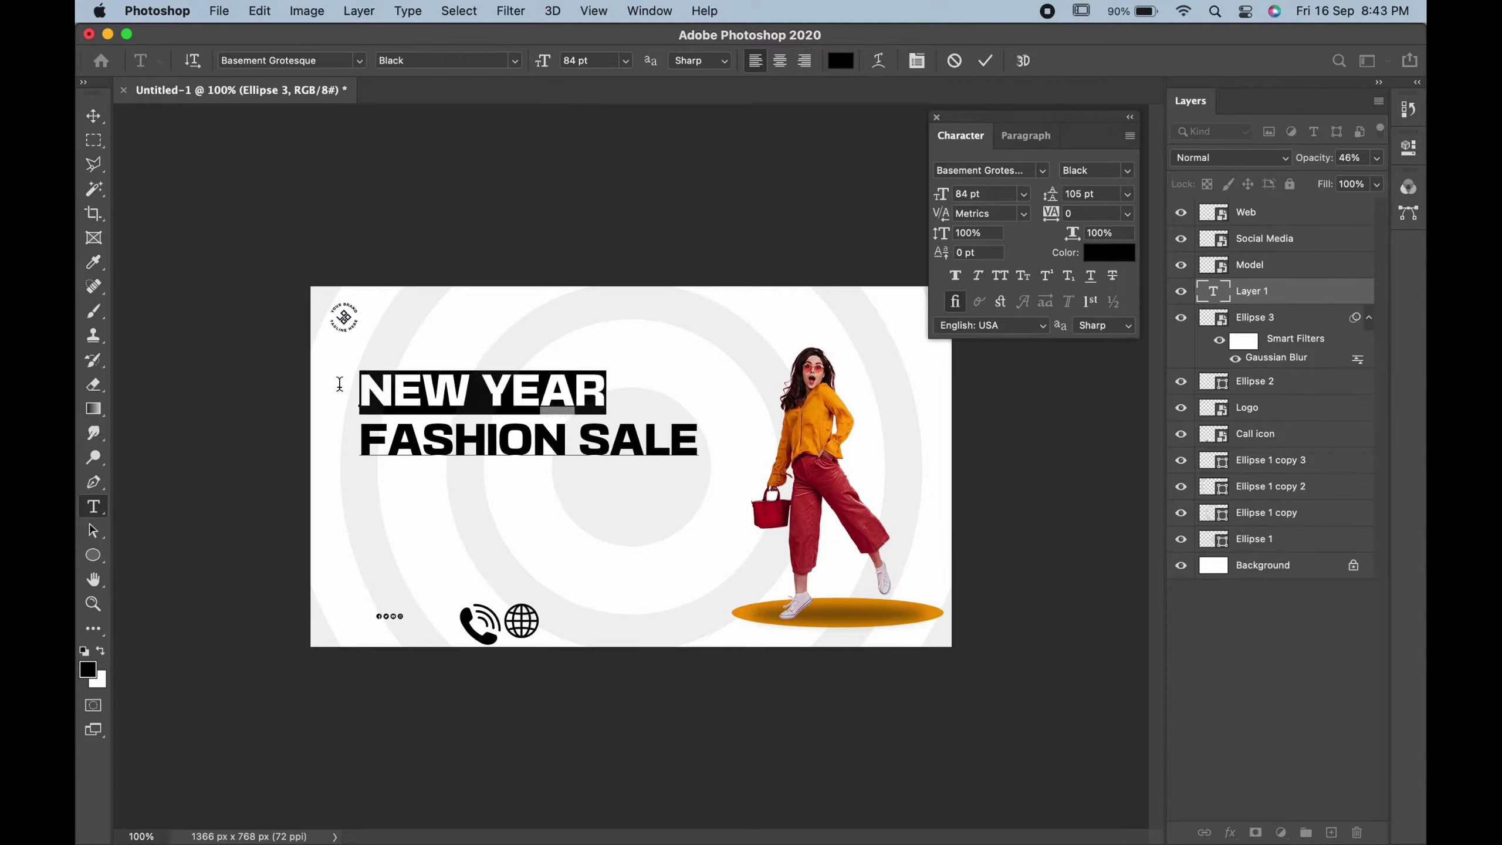
{"action": "left_click", "coordinate": [840, 60]}
{"action": "left_click", "coordinate": [816, 421]}
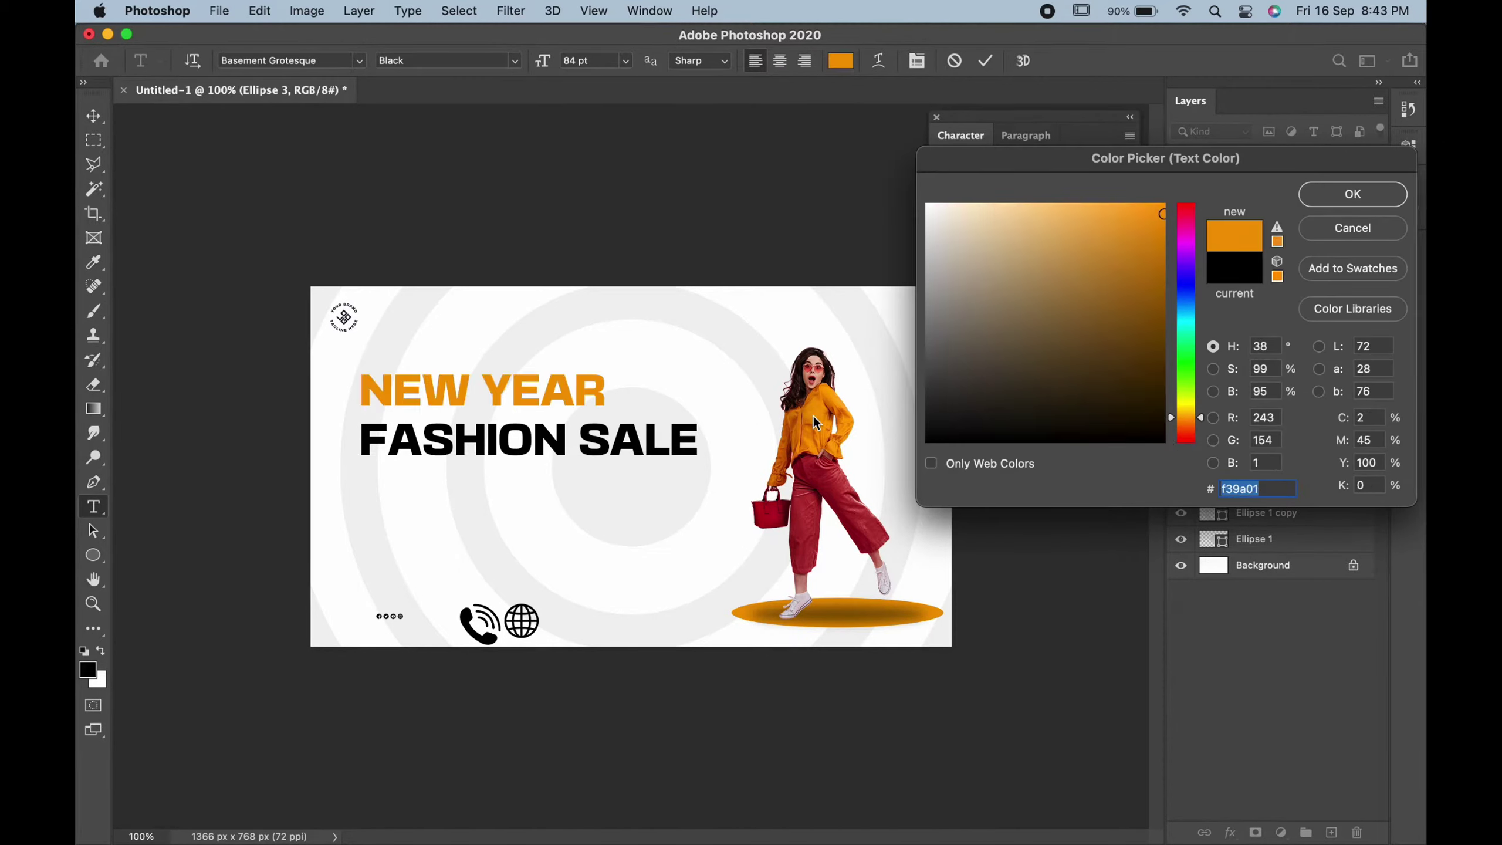
{"action": "left_click", "coordinate": [1352, 194]}
{"action": "left_click", "coordinate": [93, 116]}
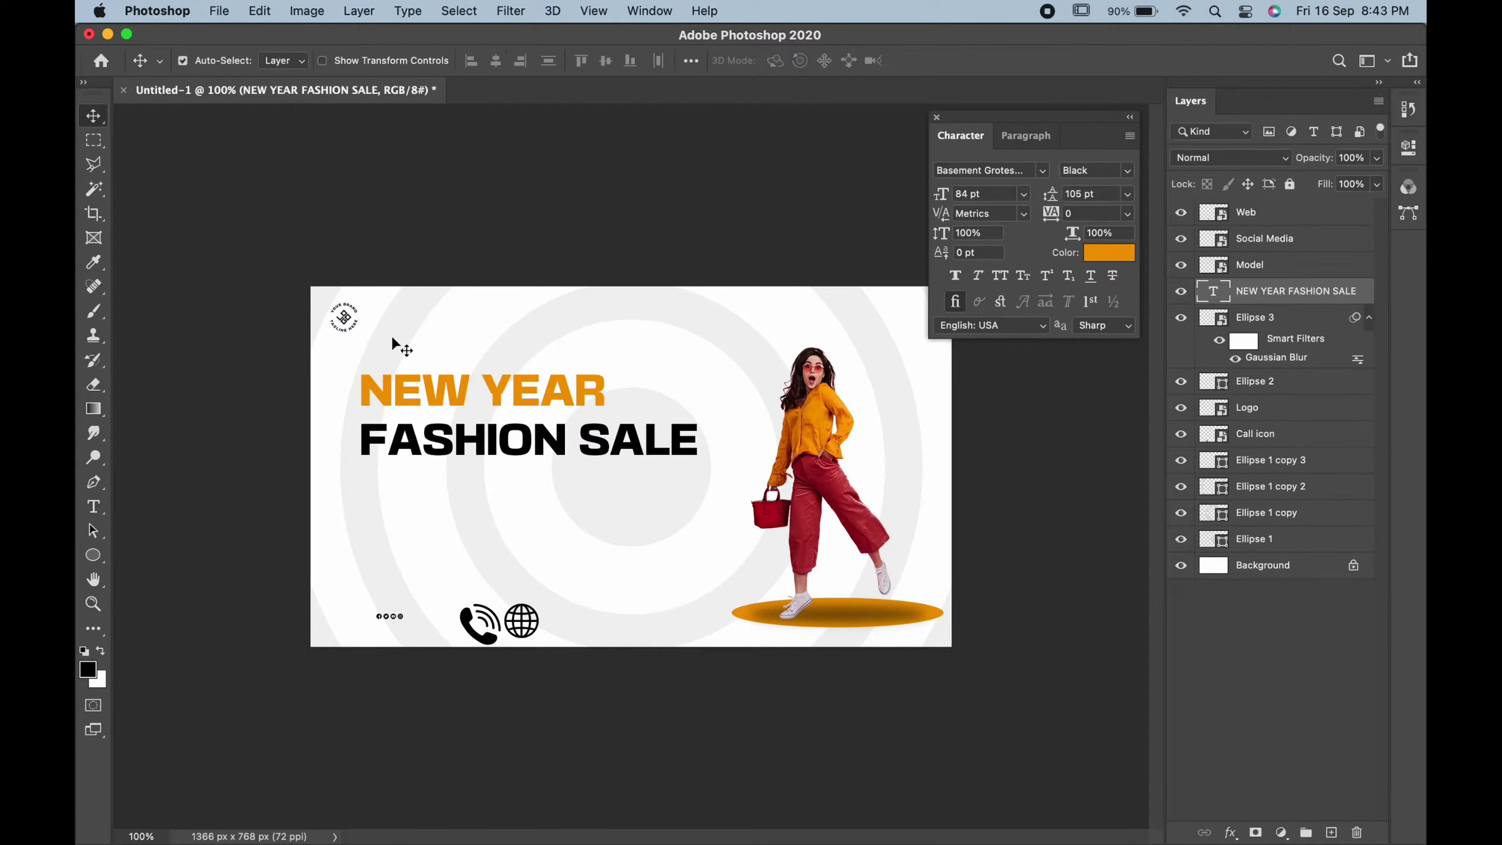
Step: Select the FASHION SALE line and sample red from the model's trousers
{"action": "double_click", "coordinate": [419, 438]}
{"action": "left_click_drag", "start_coordinate": [699, 442], "coordinate": [335, 445]}
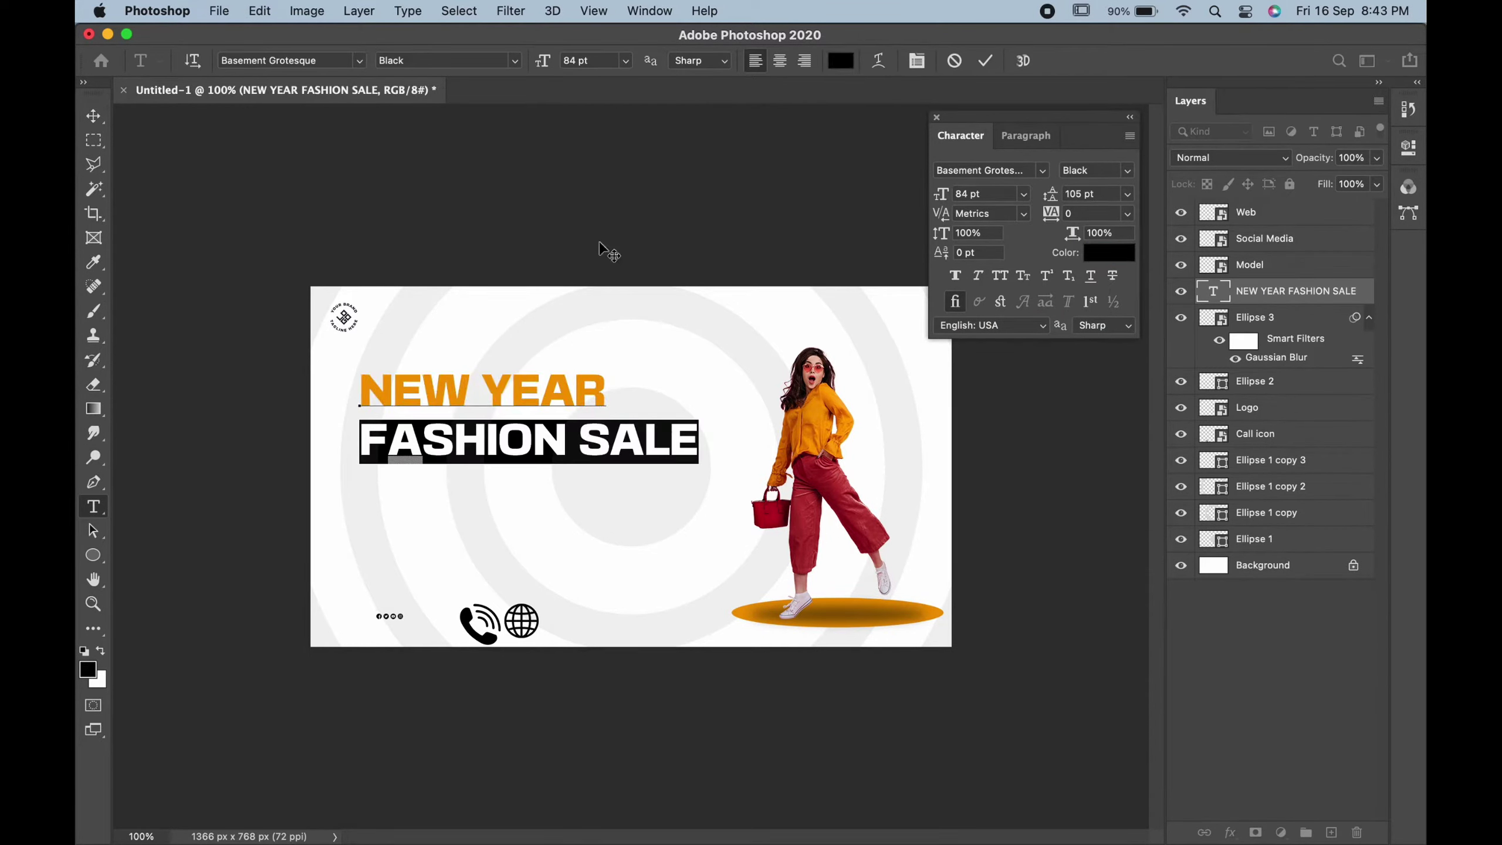
{"action": "left_click", "coordinate": [844, 62]}
{"action": "left_click", "coordinate": [812, 494]}
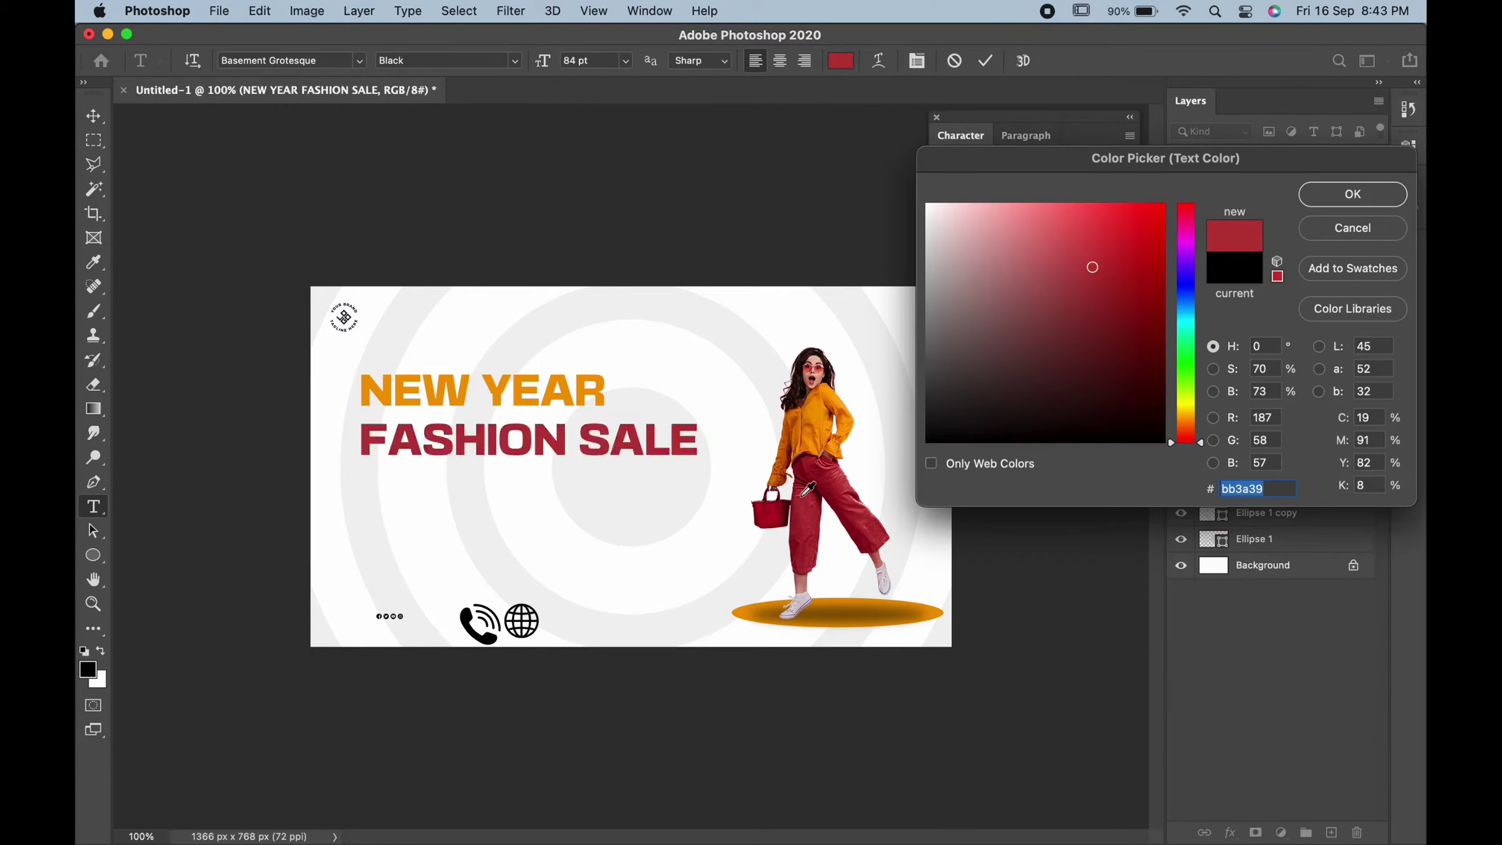
Step: Change the FASHION SALE text colour to white (ffffff)
{"action": "left_click", "coordinate": [1331, 203]}
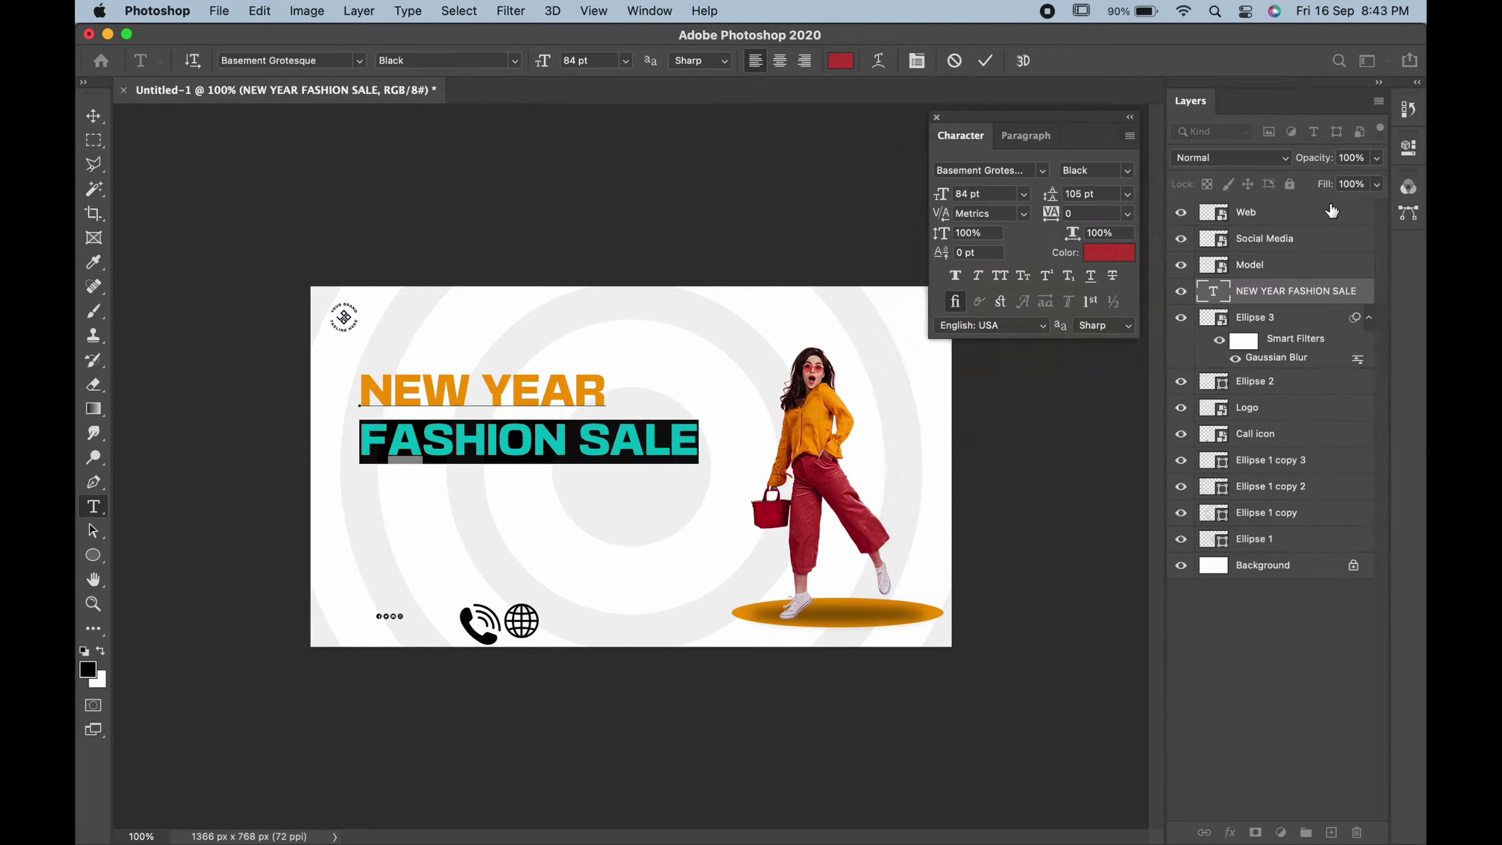
{"action": "left_click", "coordinate": [847, 59]}
{"action": "type", "text": "ffffff"}
{"action": "left_click", "coordinate": [1335, 197]}
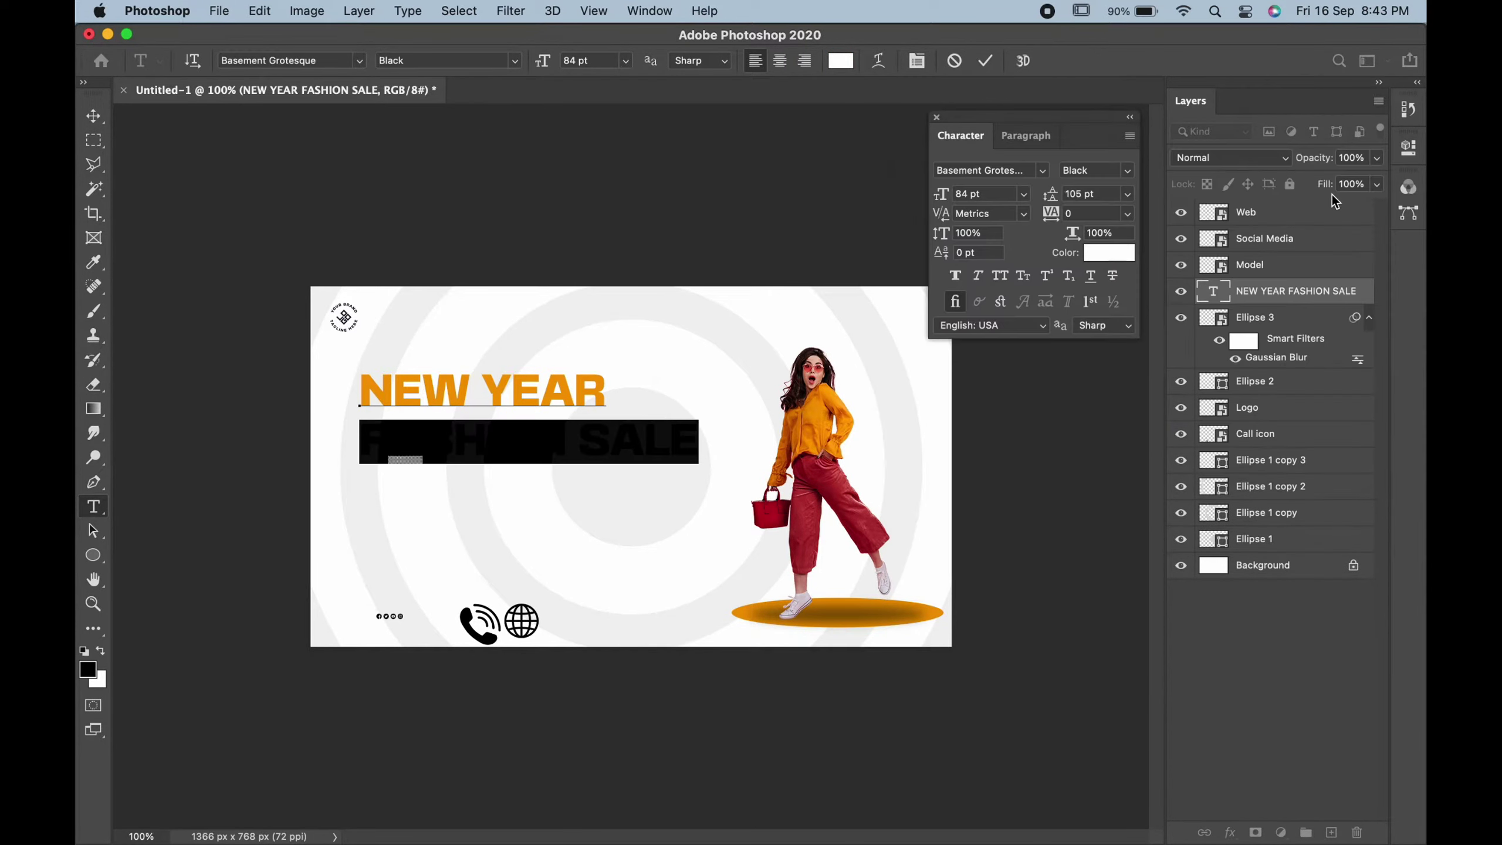
{"action": "left_click", "coordinate": [93, 141]}
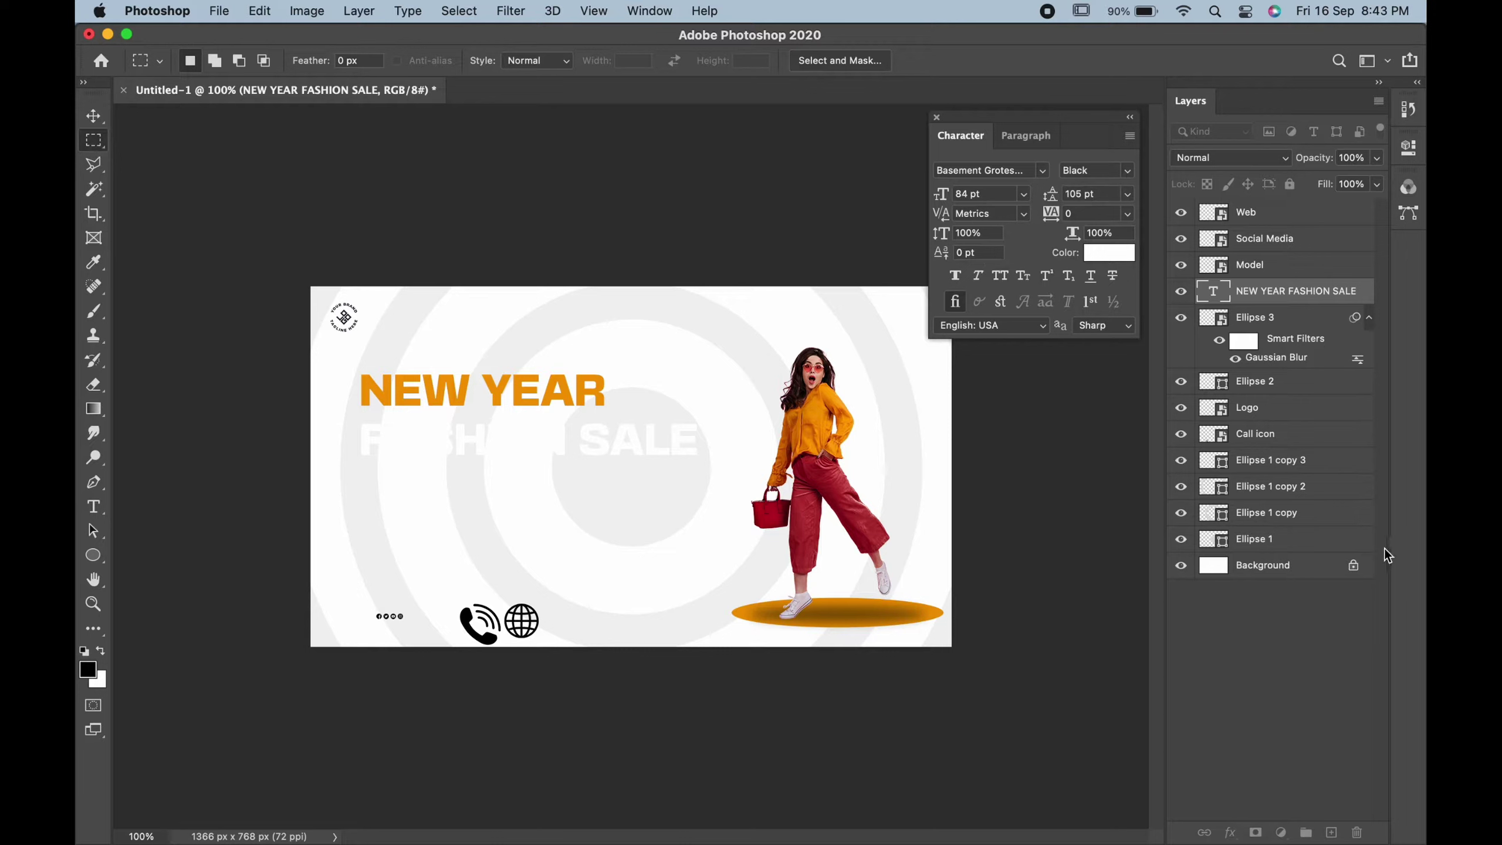
Step: Paint a red bar on a new layer behind the FASHION SALE line
{"action": "left_click", "coordinate": [1287, 275]}
{"action": "left_click", "coordinate": [1331, 833]}
{"action": "left_click_drag", "start_coordinate": [1280, 267], "coordinate": [1279, 331]}
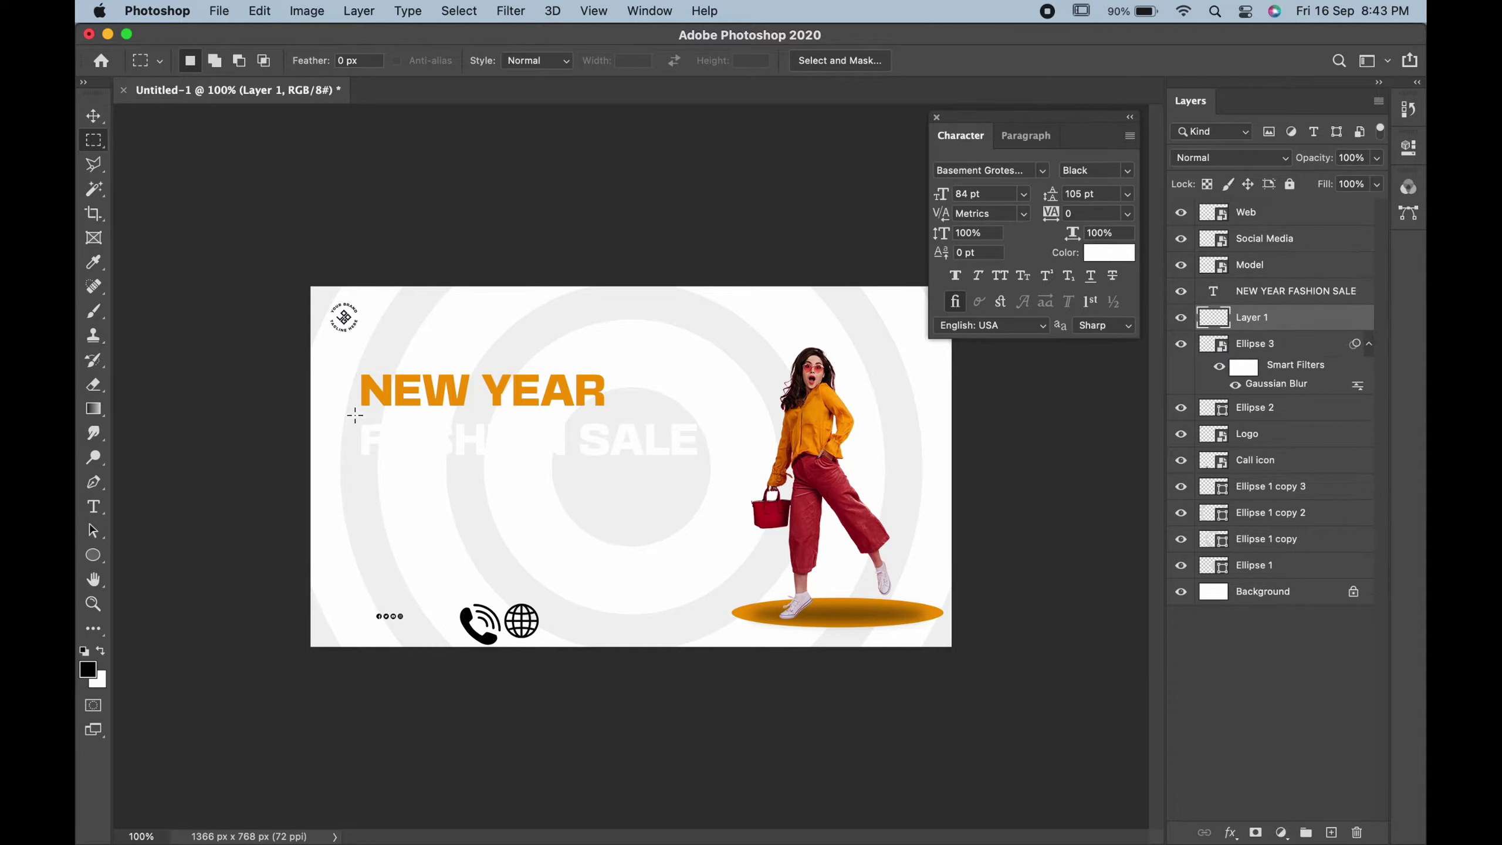
{"action": "left_click_drag", "start_coordinate": [355, 415], "coordinate": [710, 463]}
{"action": "left_click", "coordinate": [94, 311]}
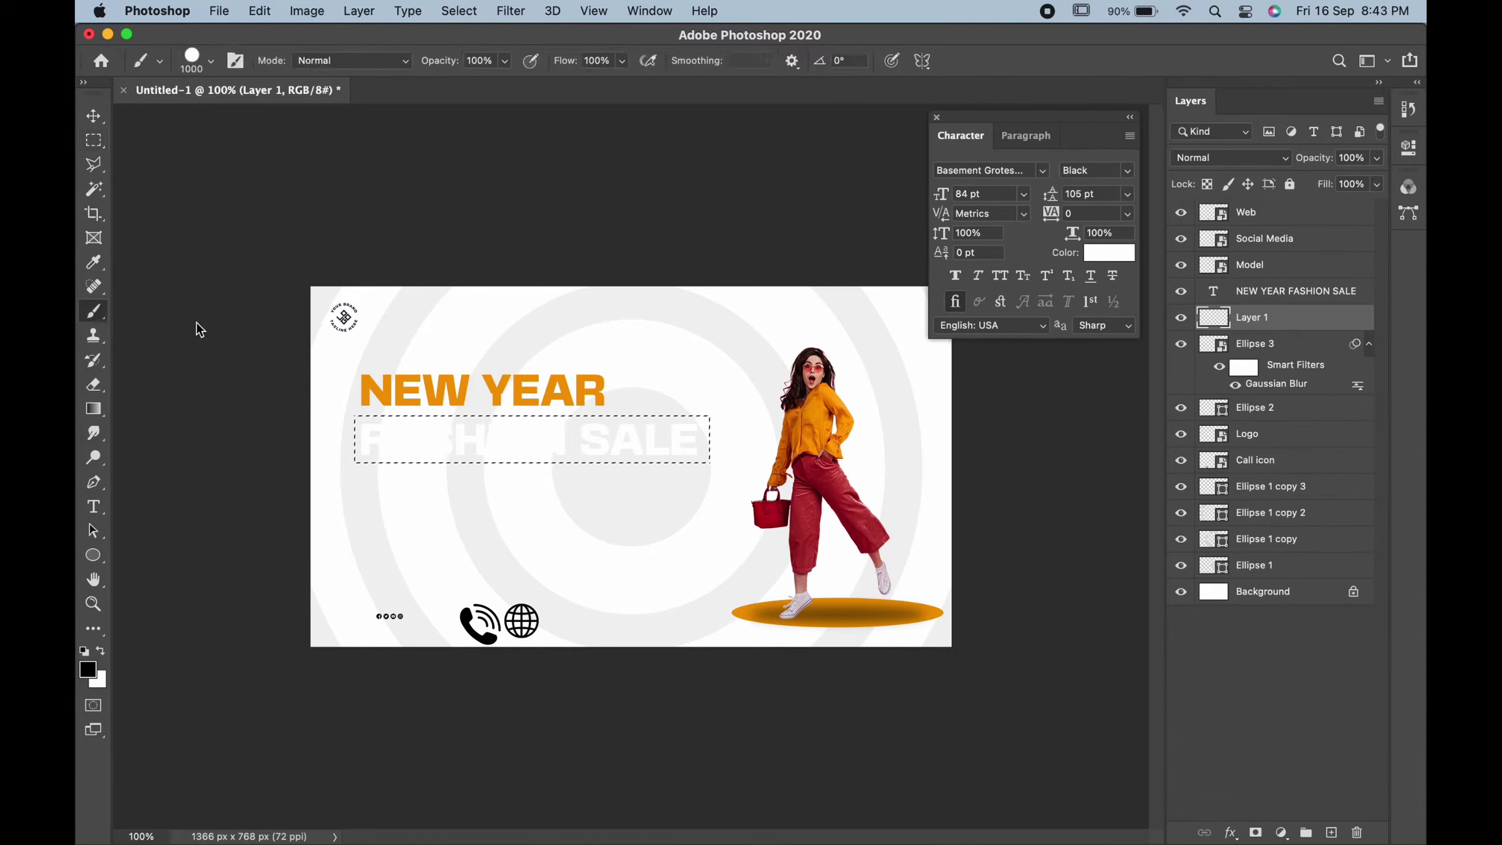
{"action": "left_click", "coordinate": [827, 519], "text": "alt"}
{"action": "left_click_drag", "start_coordinate": [651, 438], "coordinate": [367, 441]}
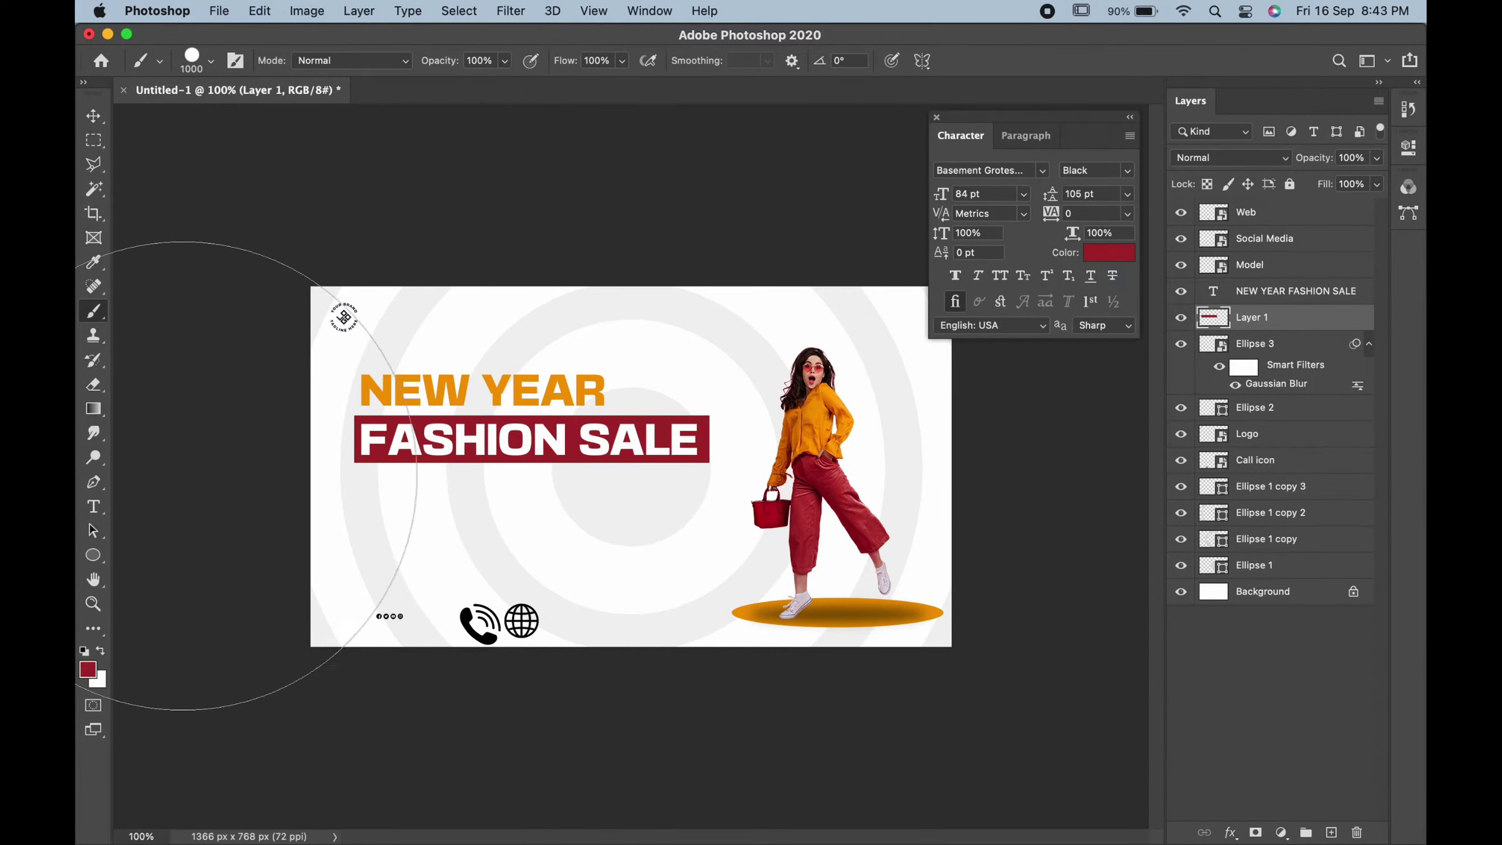
Step: Scale the headline and red bar together down to about 75%
{"action": "key", "text": "v"}
{"action": "left_click", "coordinate": [1297, 292], "text": "shift"}
{"action": "key", "text": "super+t"}
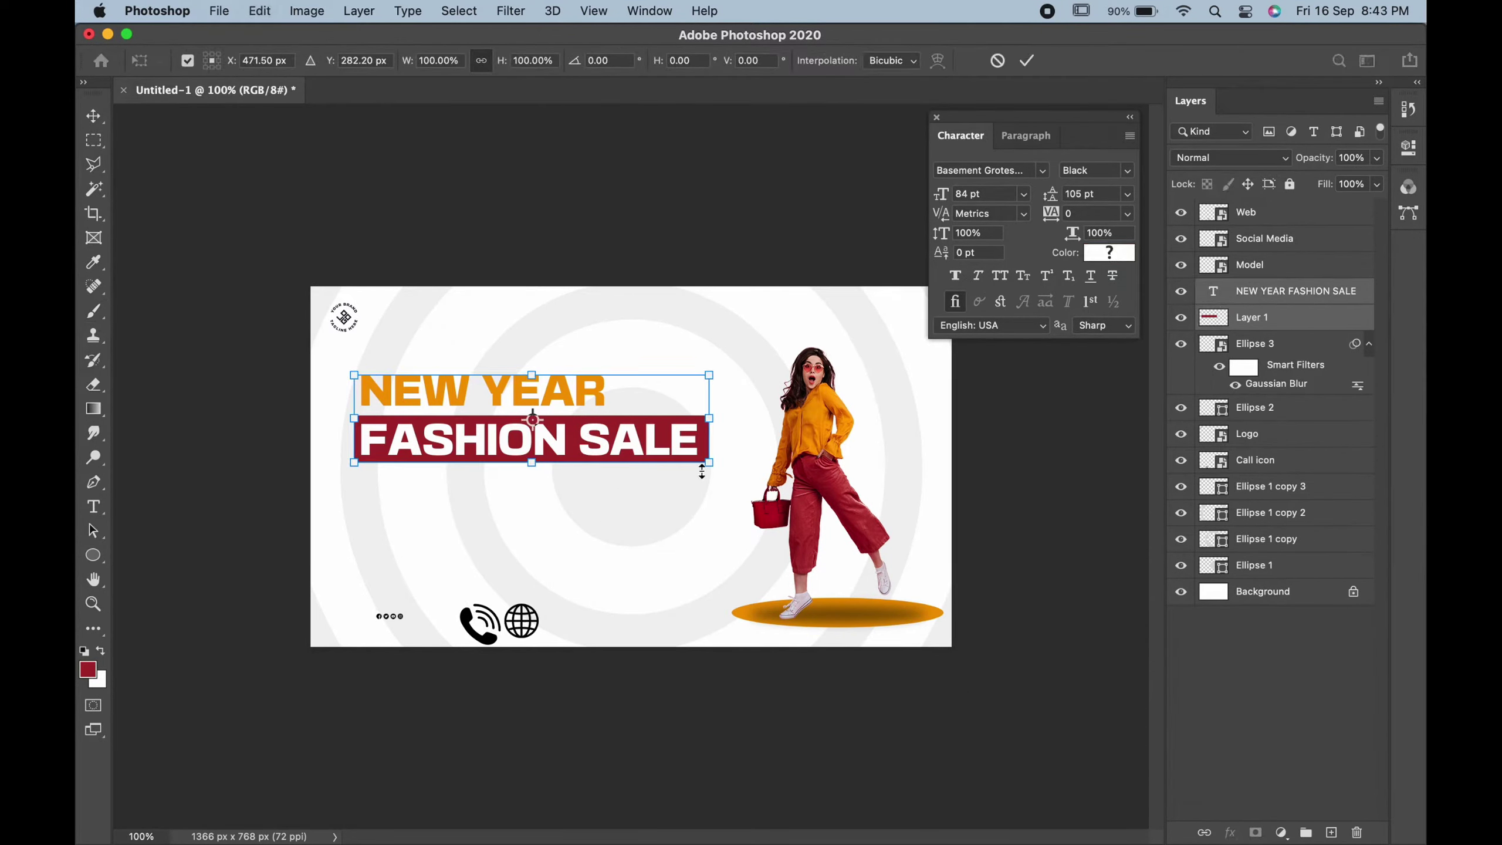
{"action": "mouse_move", "coordinate": [709, 467]}
{"action": "left_mouse_down"}
{"action": "mouse_move", "coordinate": [660, 434]}
{"action": "mouse_move", "coordinate": [584, 453]}
{"action": "left_mouse_up"}
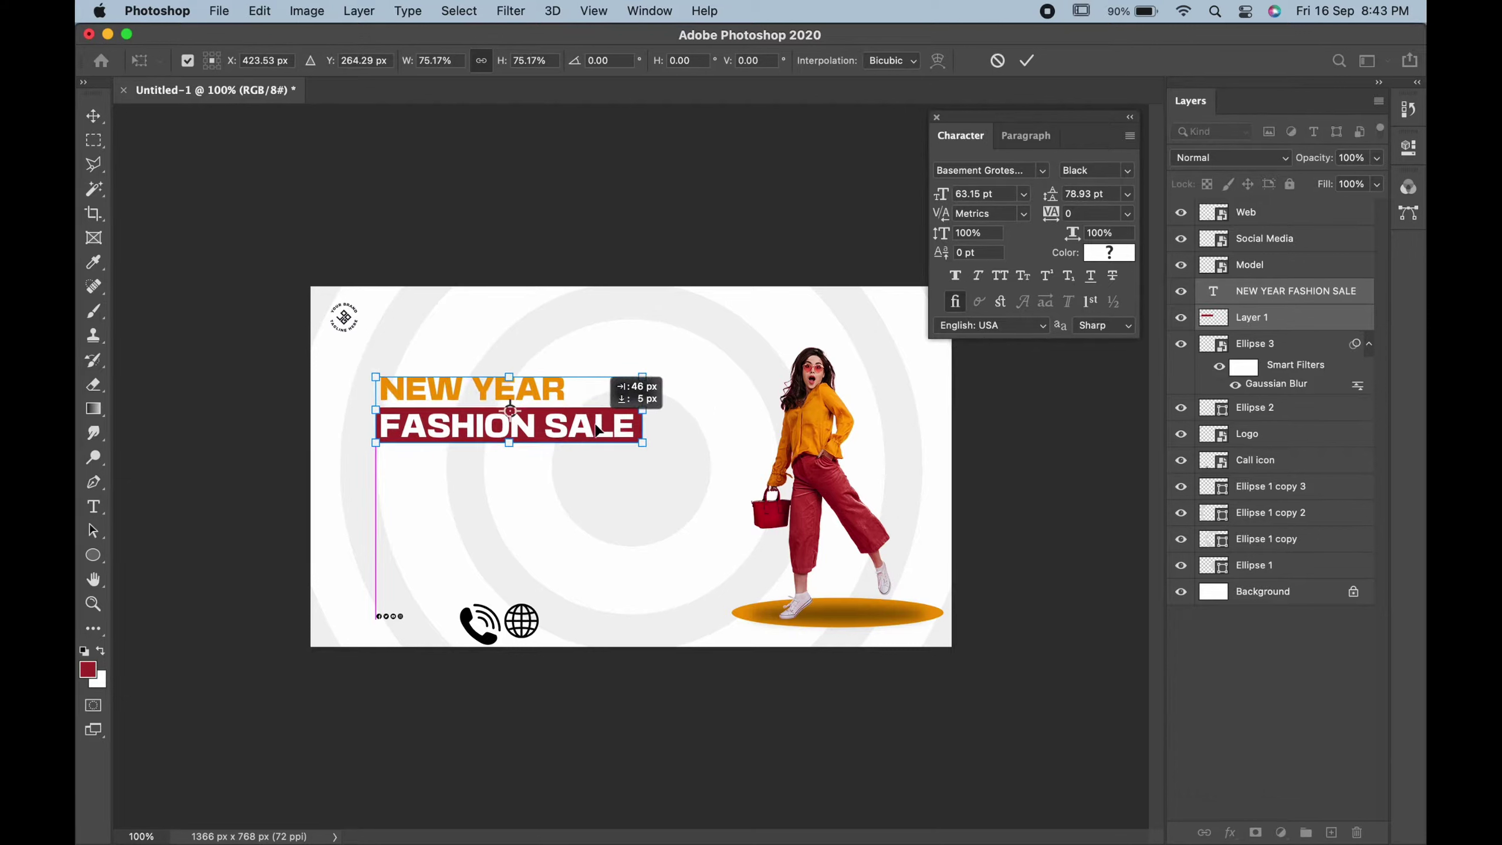
{"action": "key", "text": "Return"}
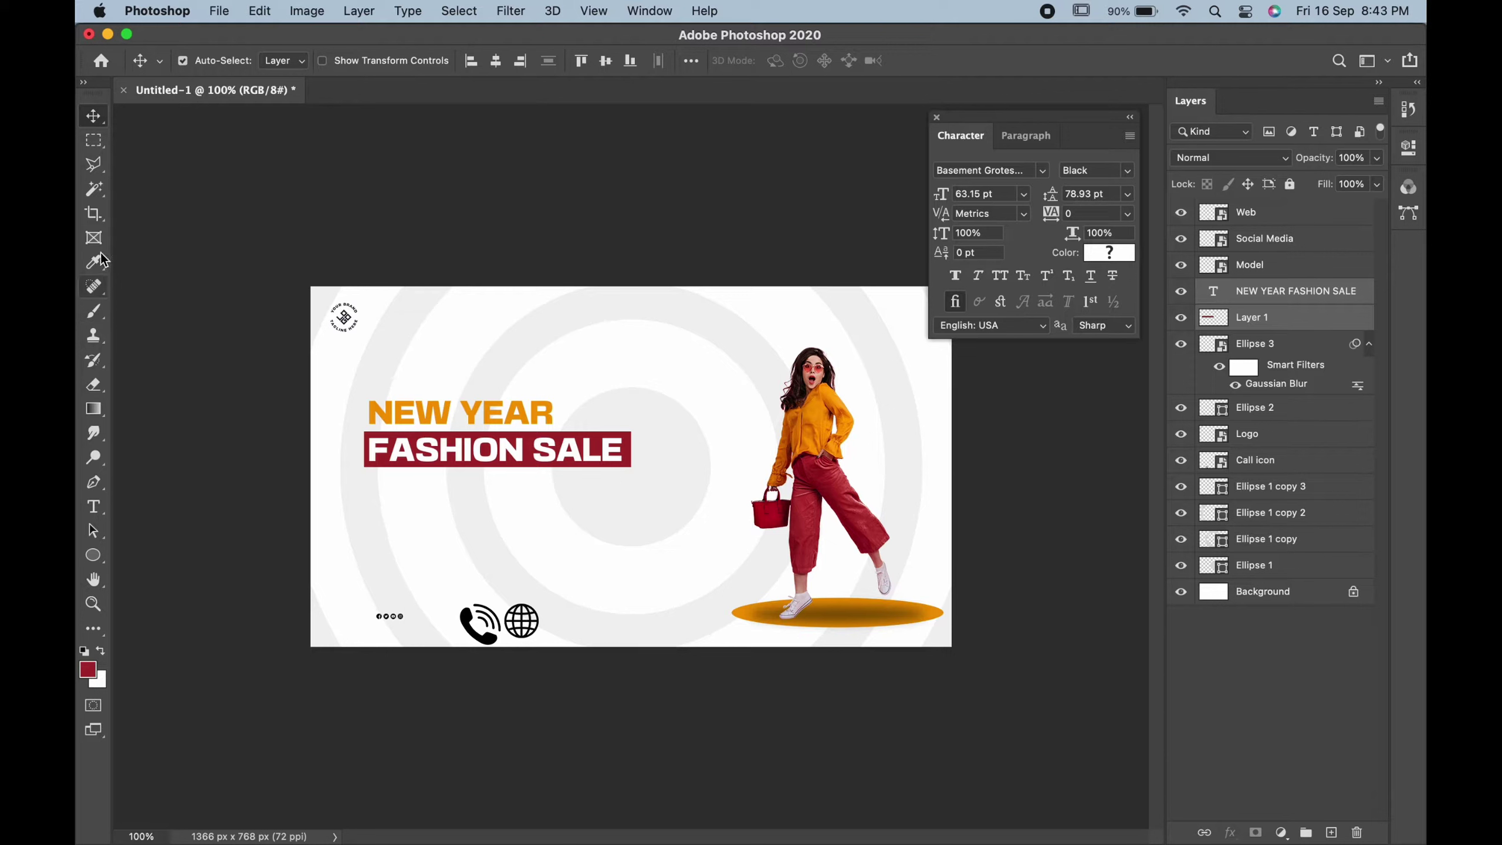
Step: Add a Lorem ipsum text box below FASHION SALE in Myriad Variable Concept
{"action": "left_click", "coordinate": [93, 506]}
{"action": "left_click_drag", "start_coordinate": [367, 482], "coordinate": [631, 519]}
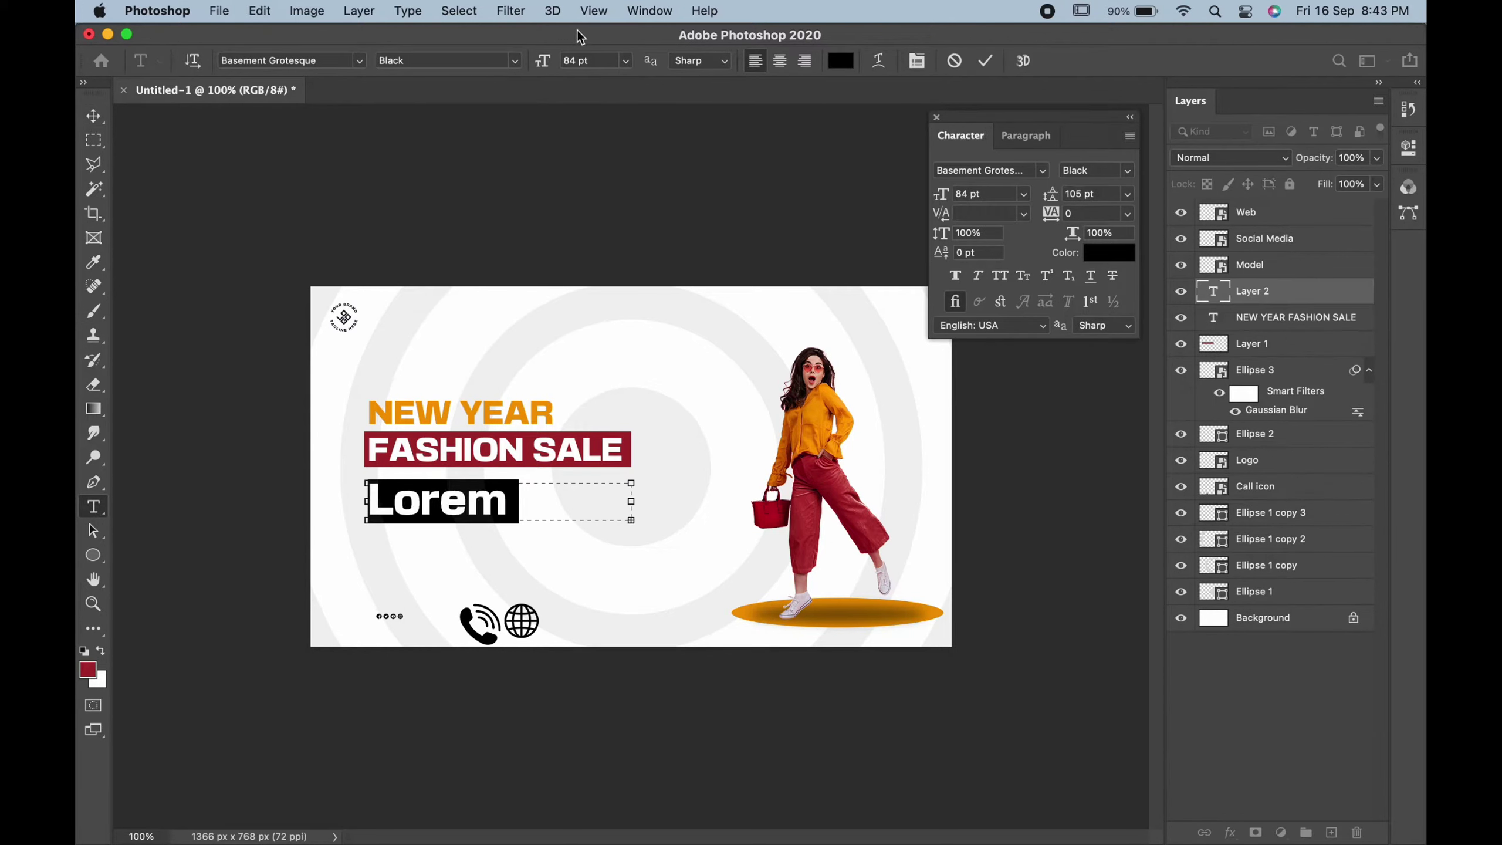
{"action": "left_click_drag", "start_coordinate": [542, 62], "coordinate": [467, 65]}
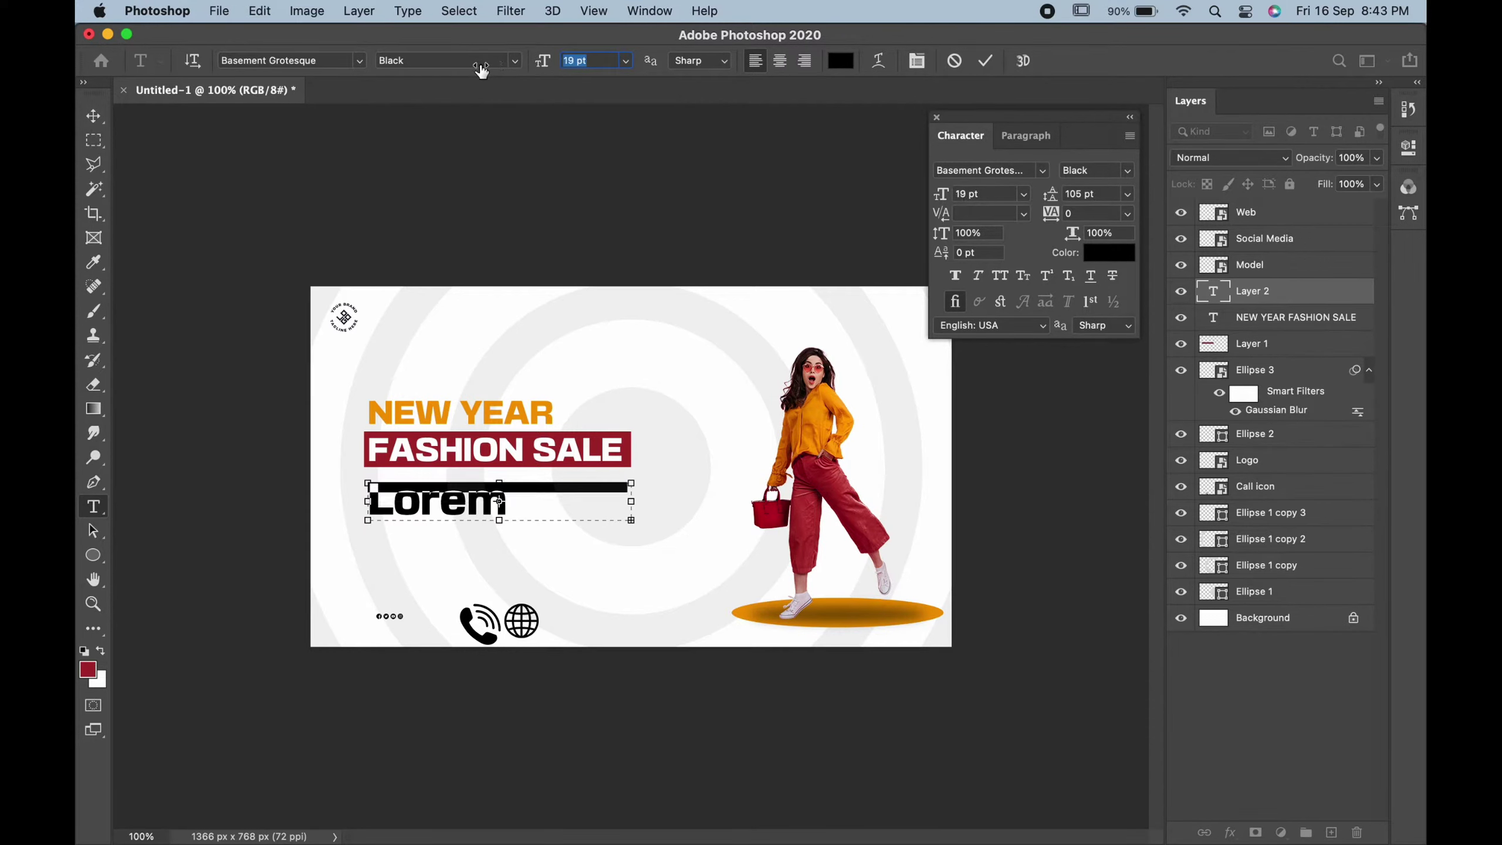
{"action": "left_click", "coordinate": [360, 61]}
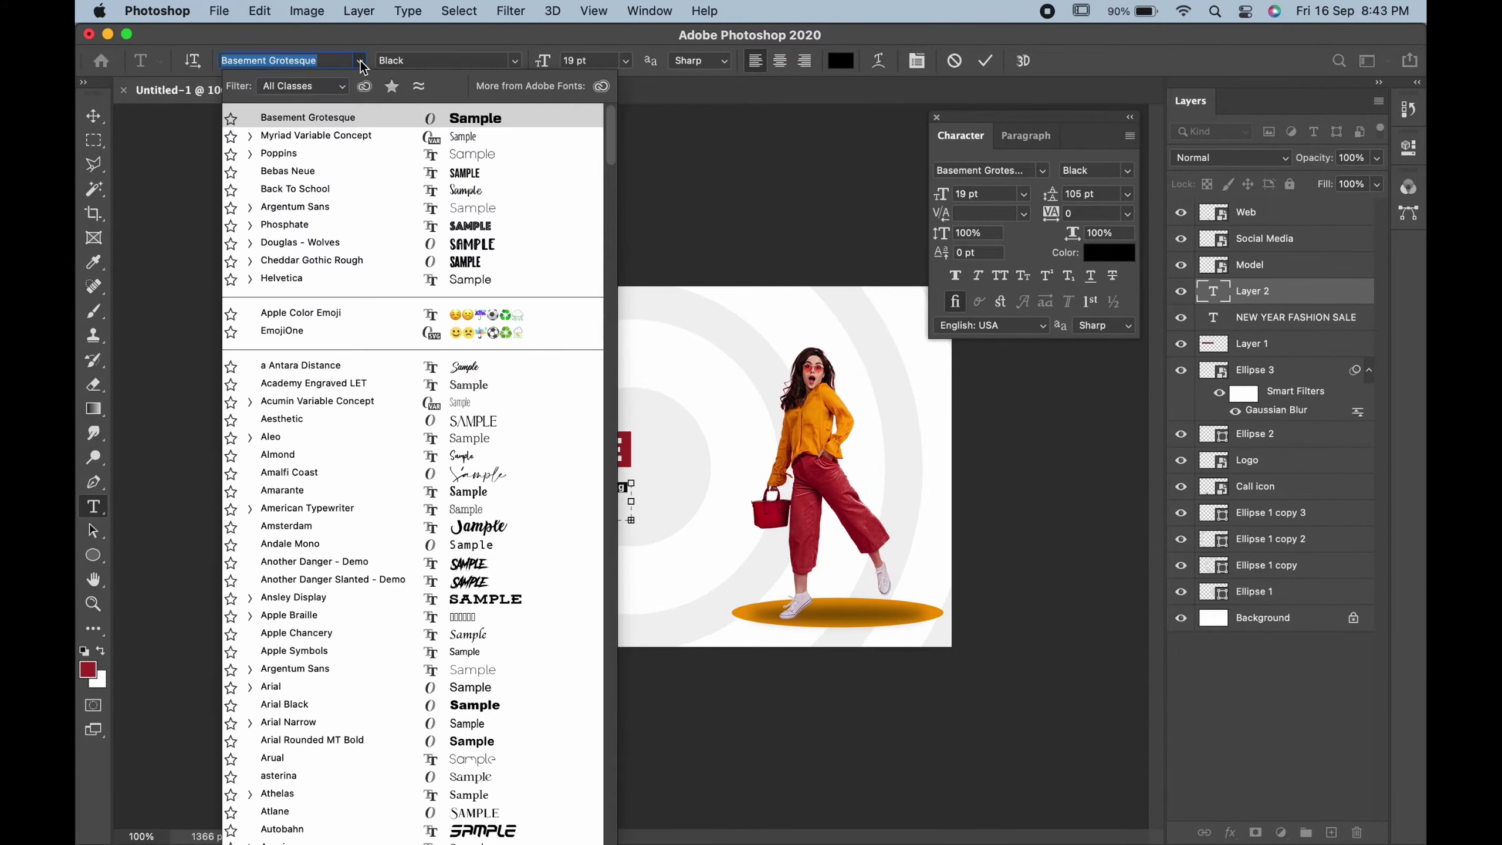
{"action": "left_click", "coordinate": [340, 136]}
Step: Set the paragraph to 18 pt, 25 pt leading, SemiCondensed style
{"action": "left_click_drag", "start_coordinate": [543, 67], "coordinate": [545, 65]}
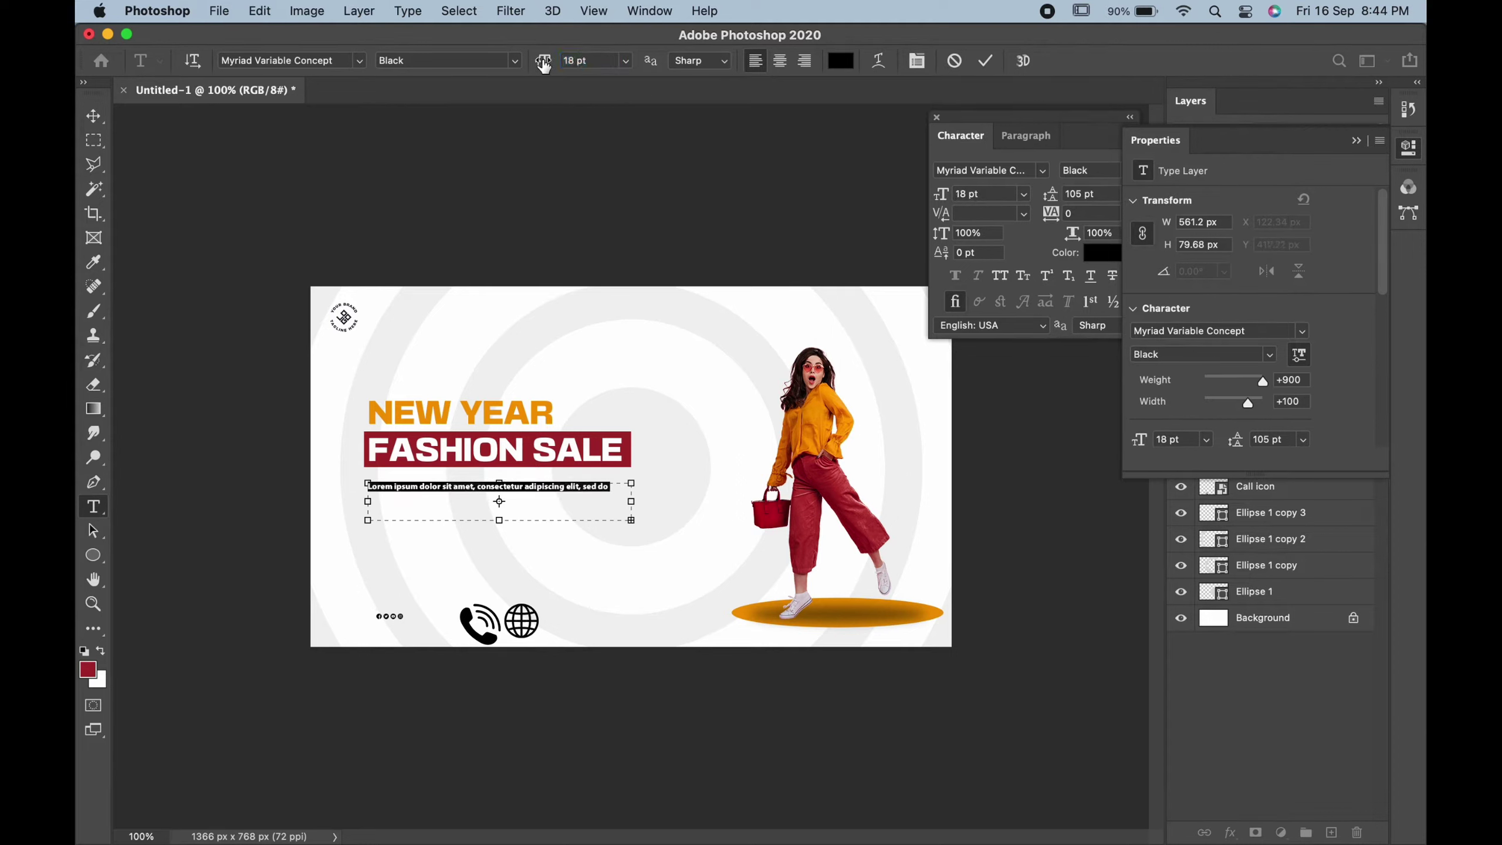
{"action": "left_click_drag", "start_coordinate": [1051, 197], "coordinate": [974, 194]}
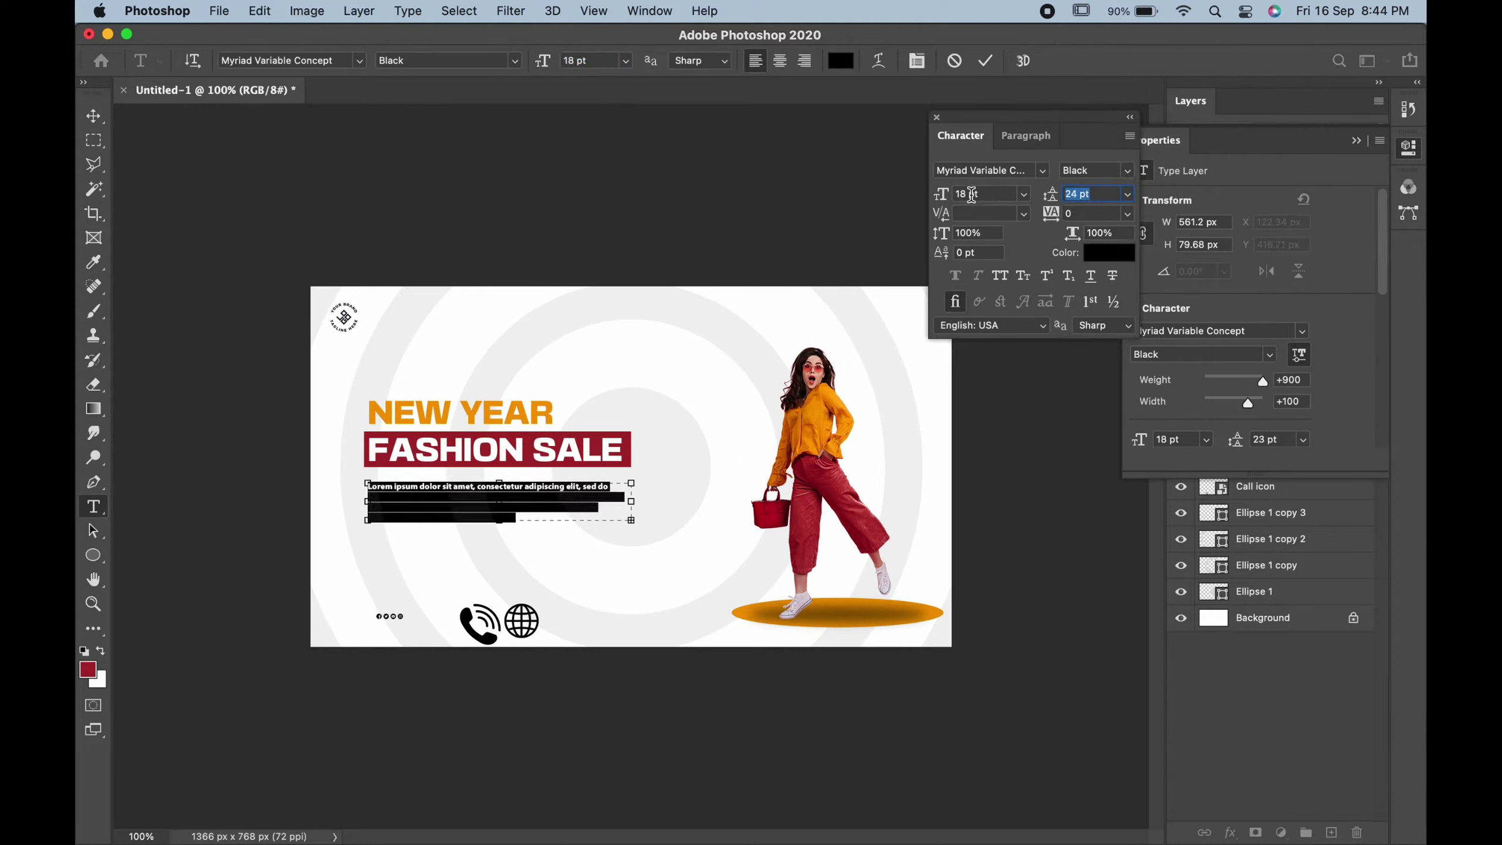
{"action": "left_click", "coordinate": [1126, 170]}
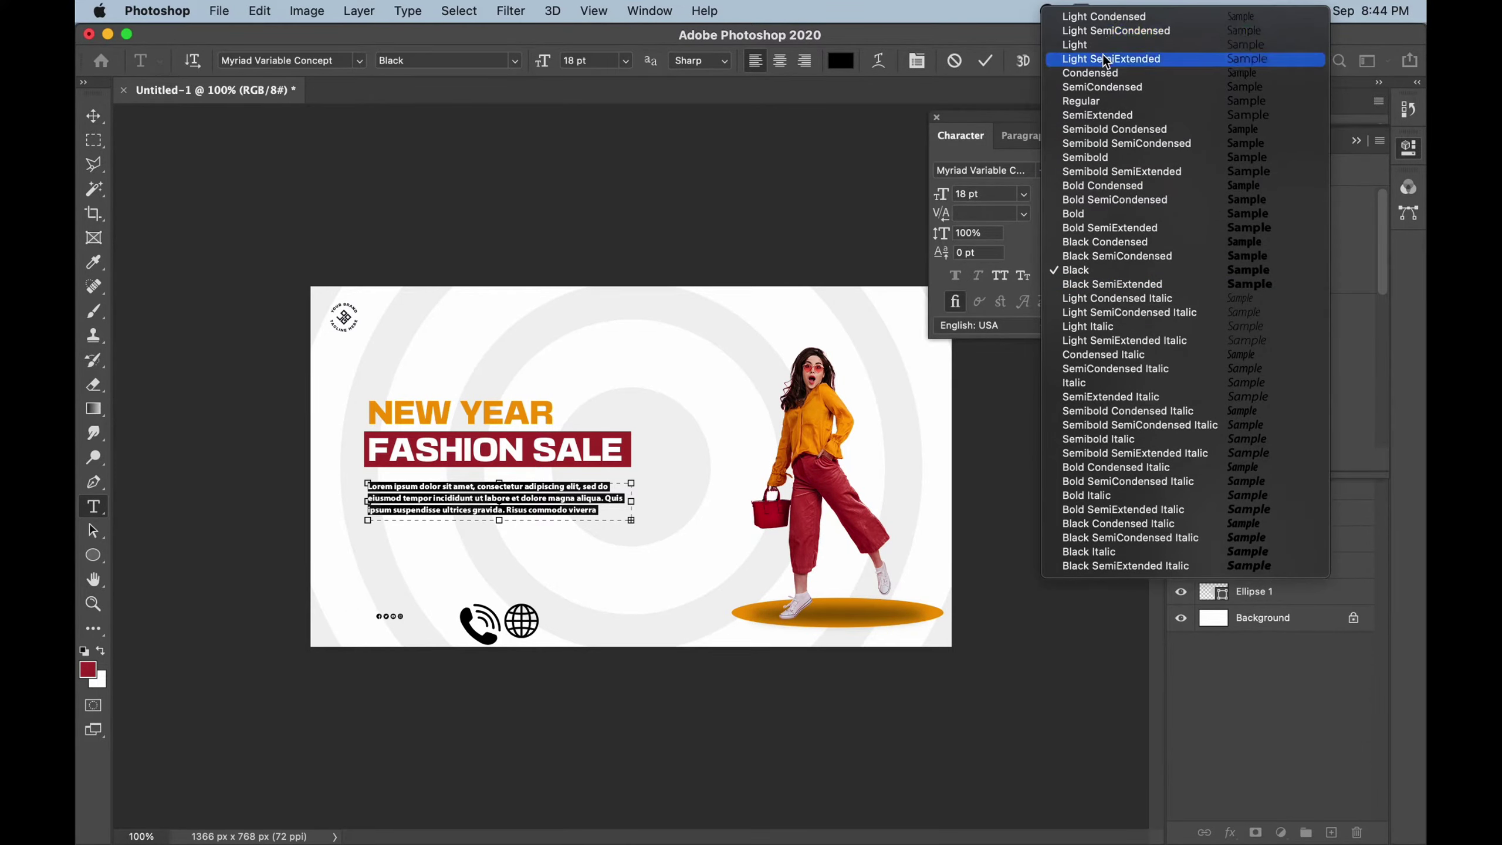
{"action": "left_click", "coordinate": [1102, 87]}
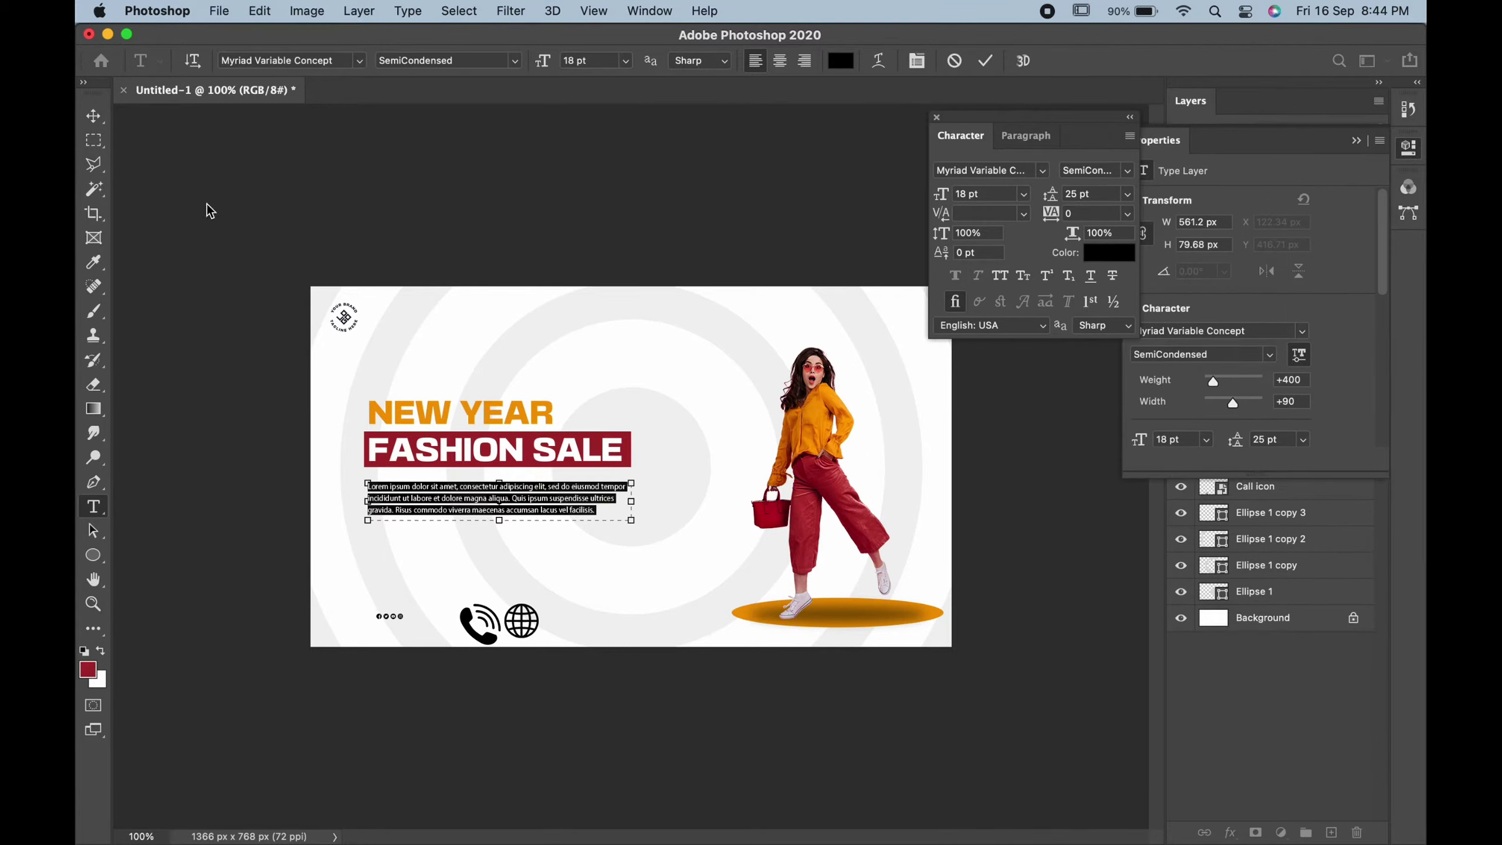
{"action": "left_click", "coordinate": [94, 119]}
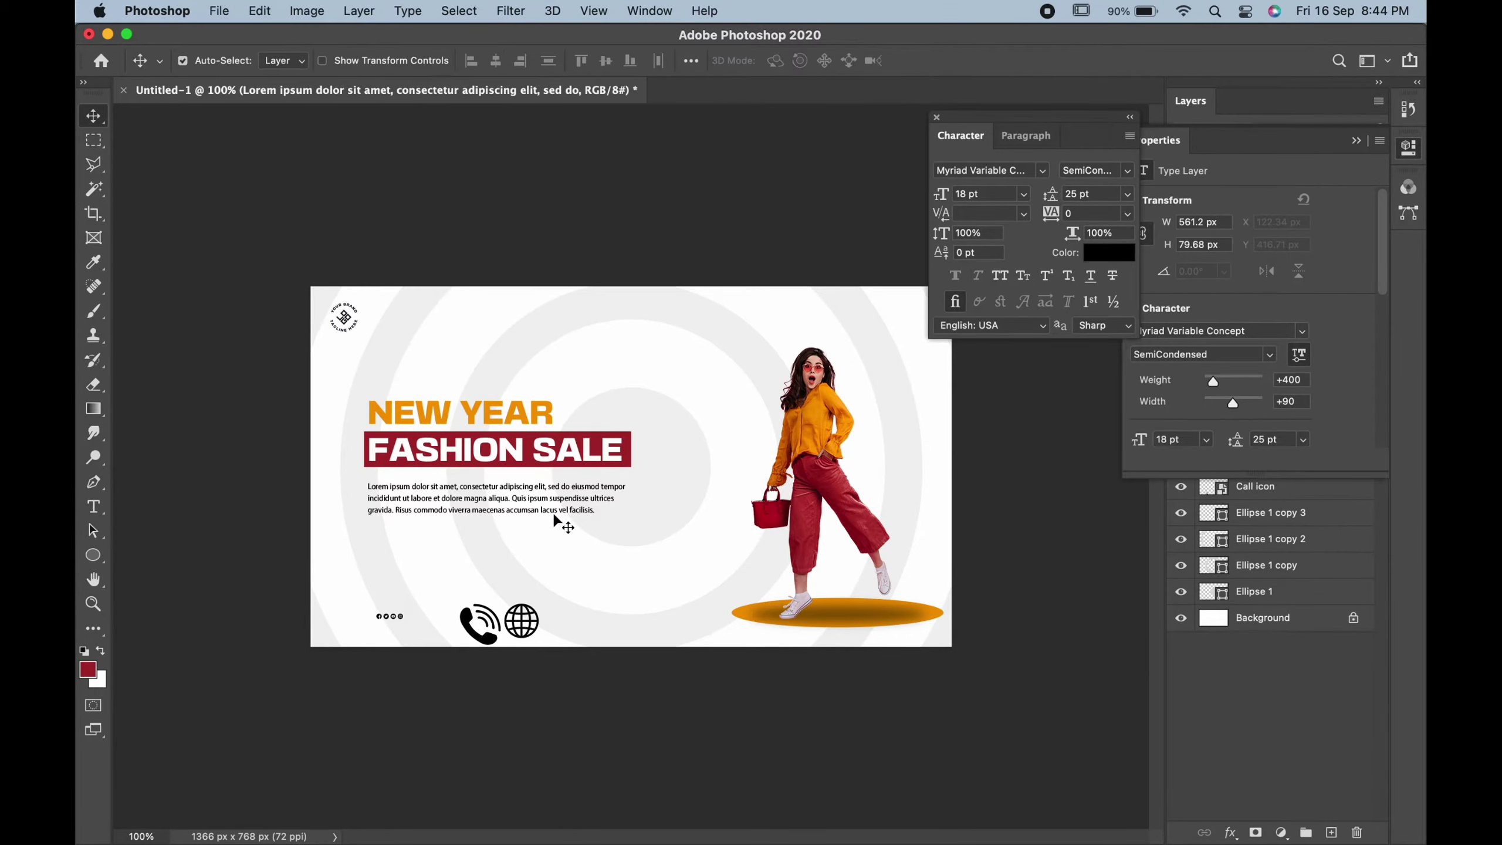
Step: Set JOIN NOW in Bold SemiCondensed at 26 pt under the body text
{"action": "left_click", "coordinate": [96, 509]}
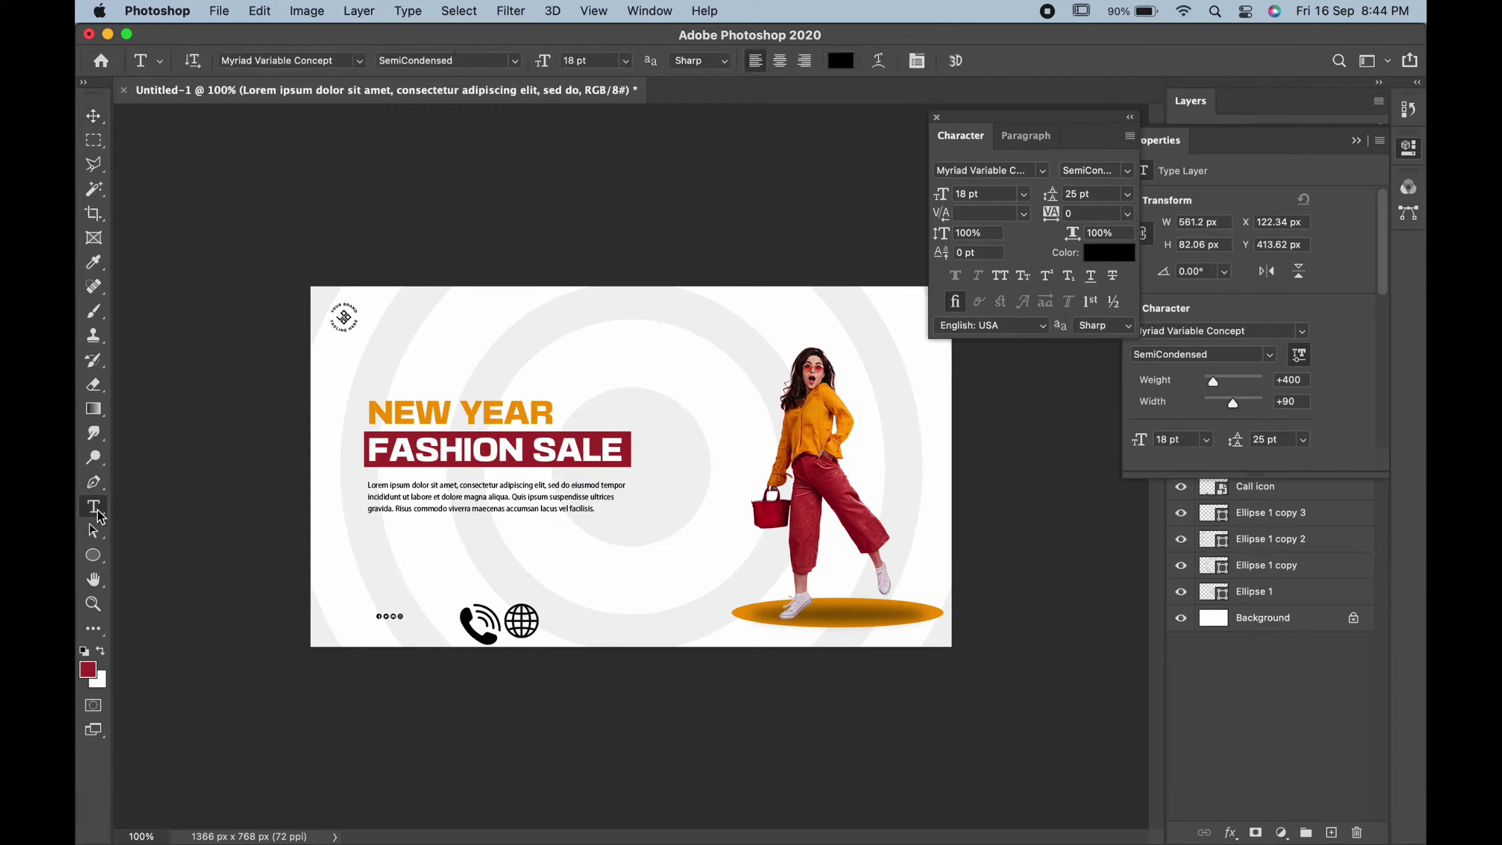
{"action": "left_click", "coordinate": [450, 549]}
{"action": "type", "text": "JOIN NOW"}
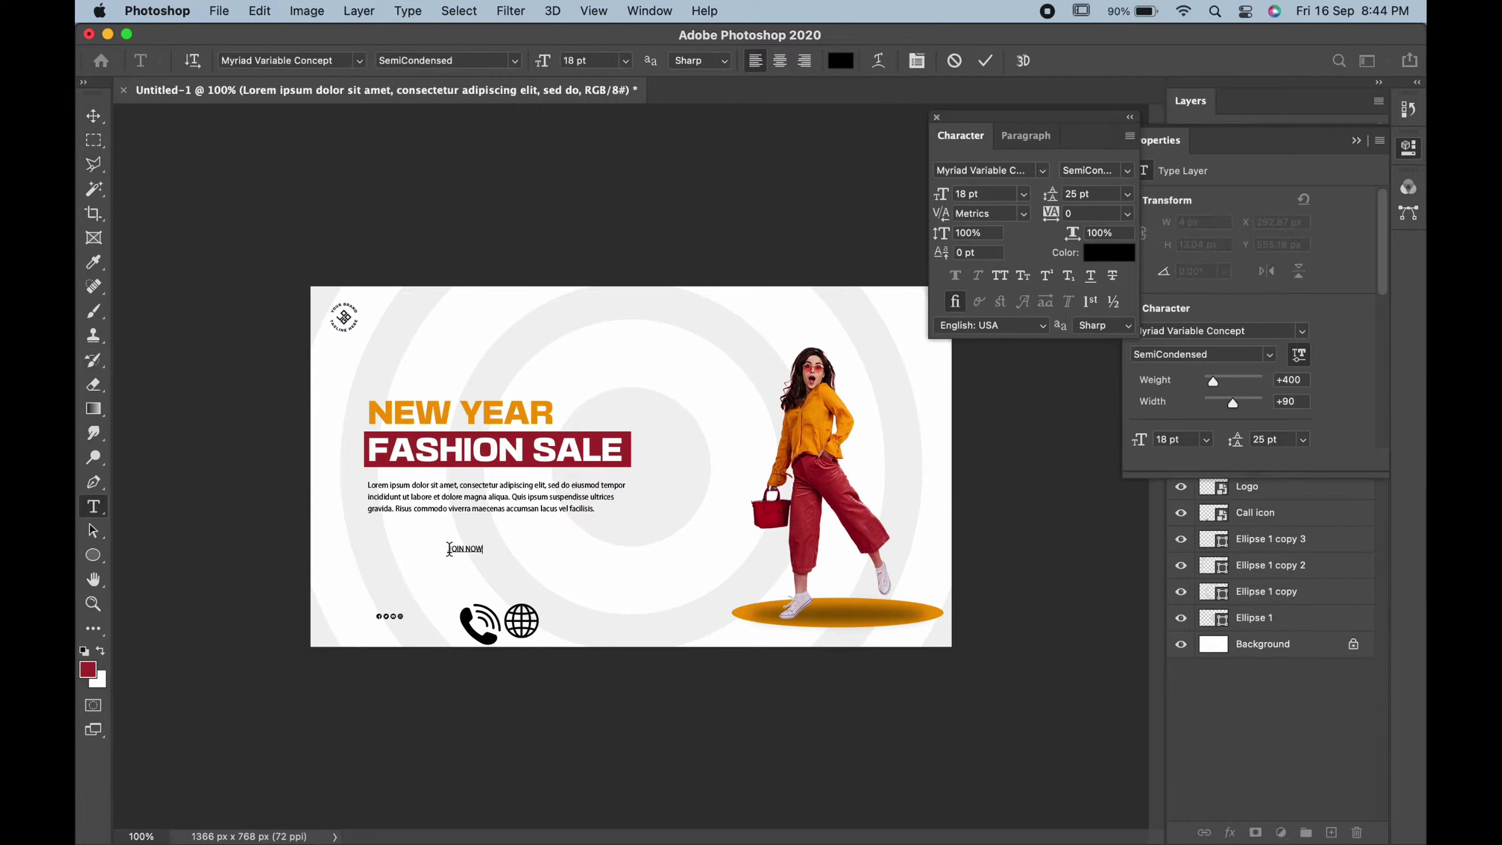
{"action": "triple_click", "coordinate": [450, 548]}
{"action": "left_click", "coordinate": [515, 61]}
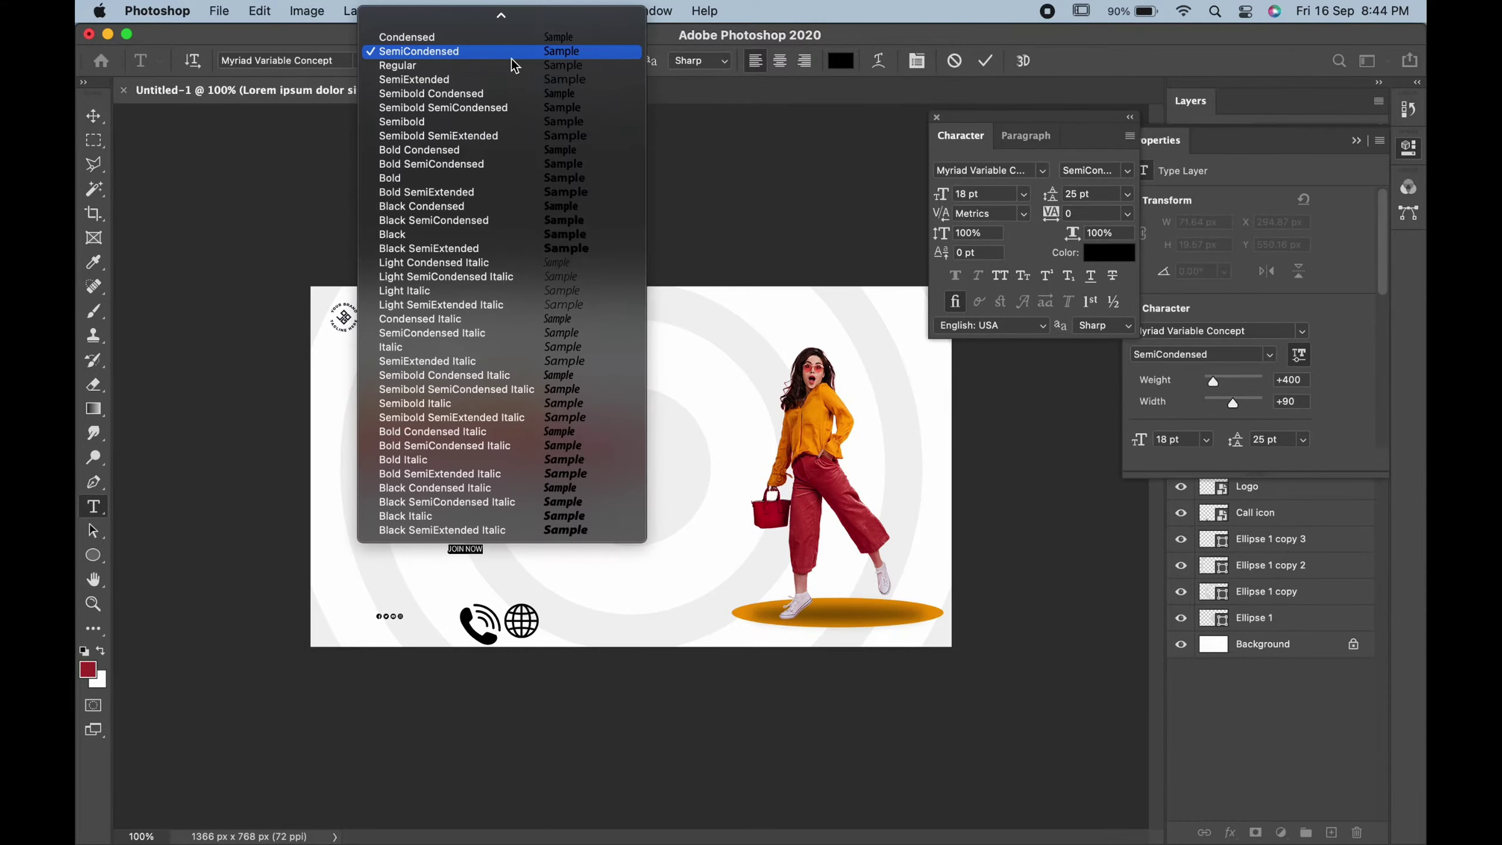
{"action": "left_click", "coordinate": [477, 164]}
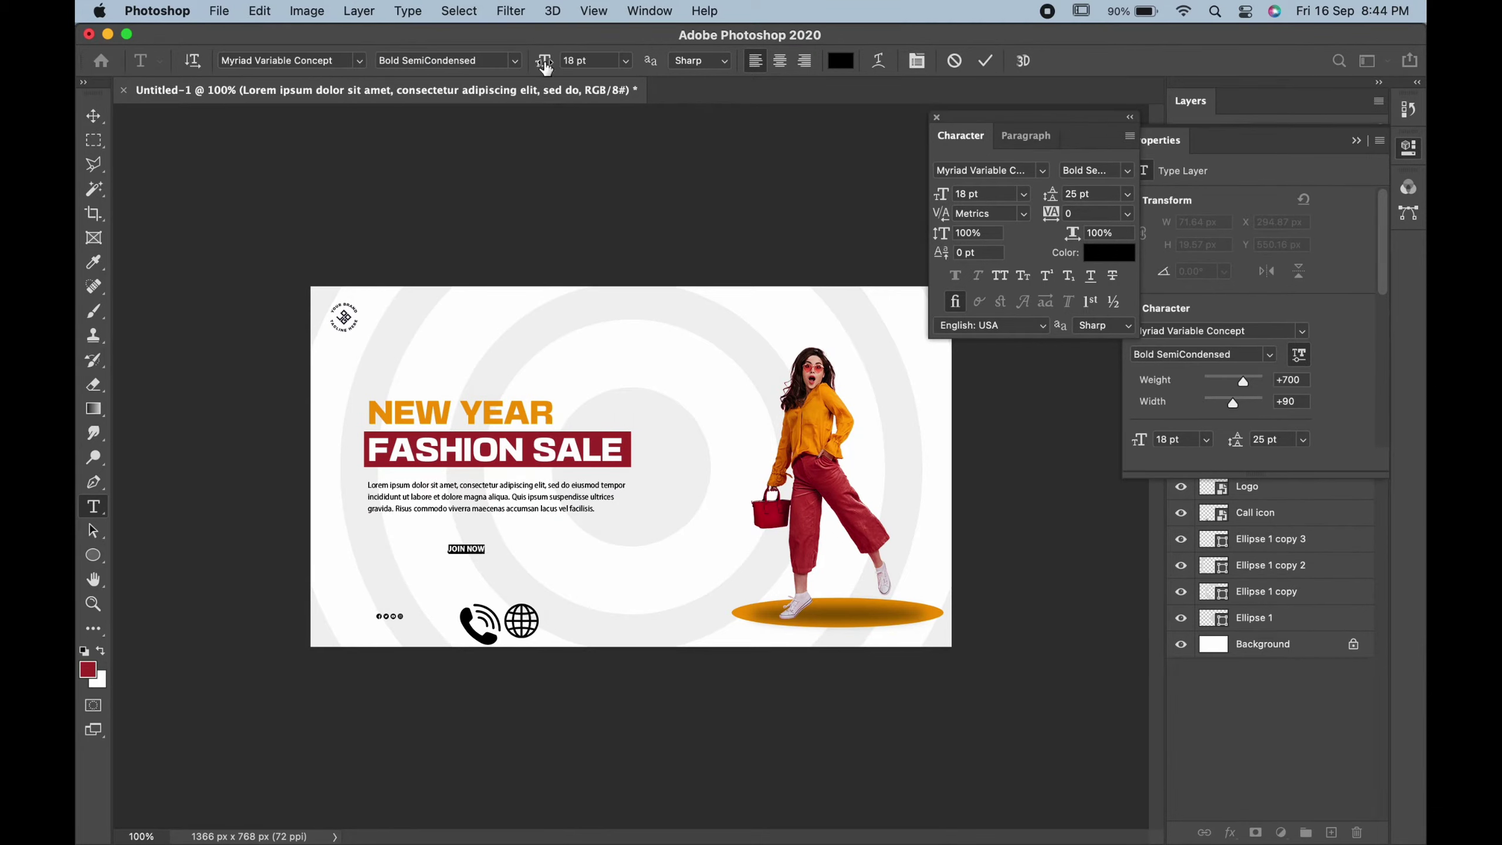
{"action": "left_click_drag", "start_coordinate": [544, 67], "coordinate": [559, 66]}
{"action": "left_click", "coordinate": [93, 116]}
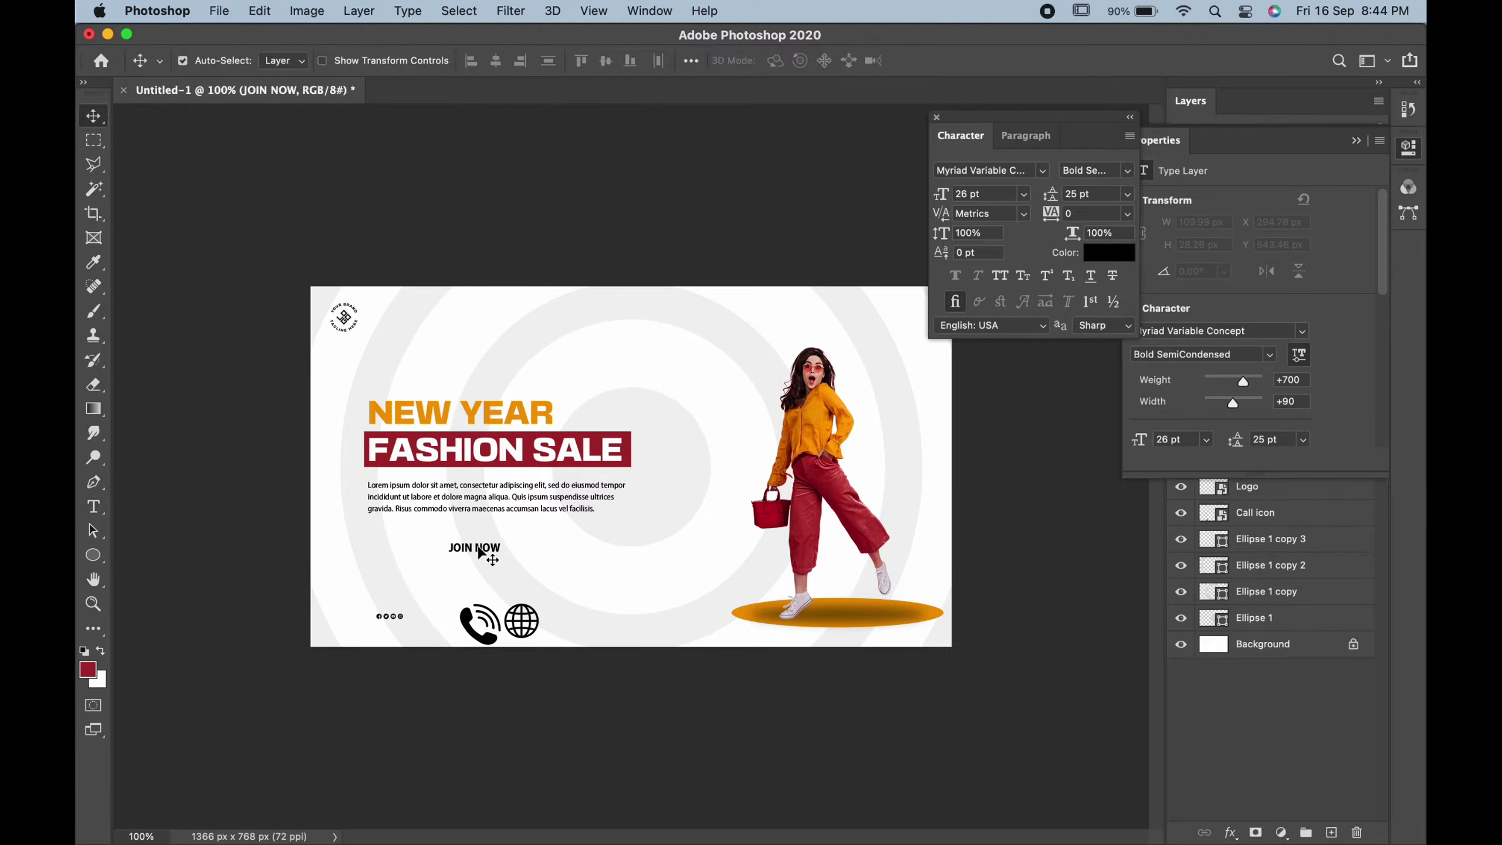
{"action": "left_click_drag", "start_coordinate": [479, 554], "coordinate": [417, 567]}
Step: Recolour JOIN NOW dark red, sampled from the design
{"action": "double_click", "coordinate": [412, 563]}
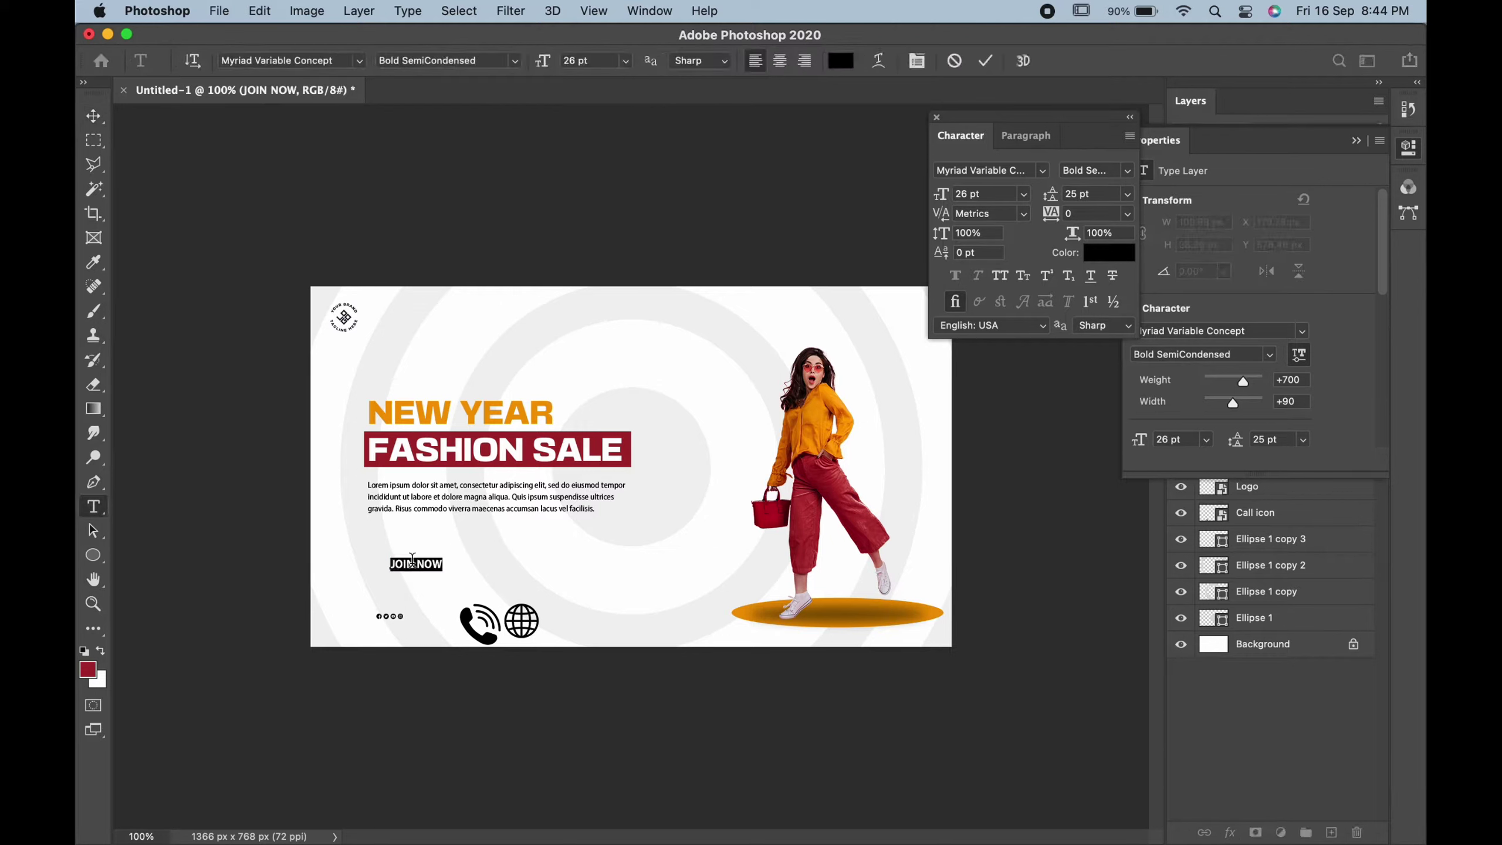
{"action": "left_click", "coordinate": [840, 60]}
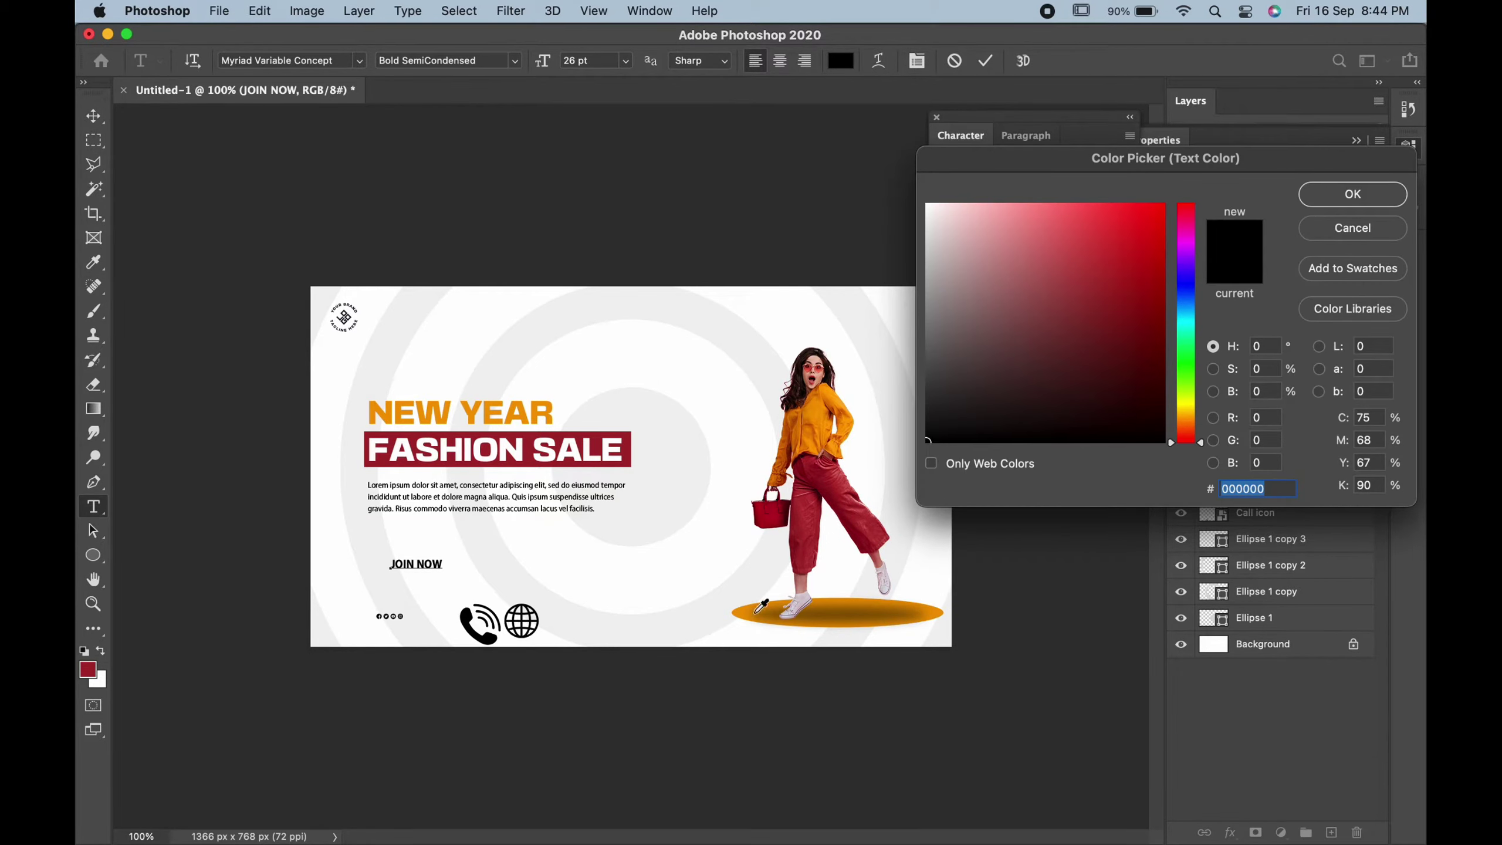
{"action": "left_click", "coordinate": [776, 525]}
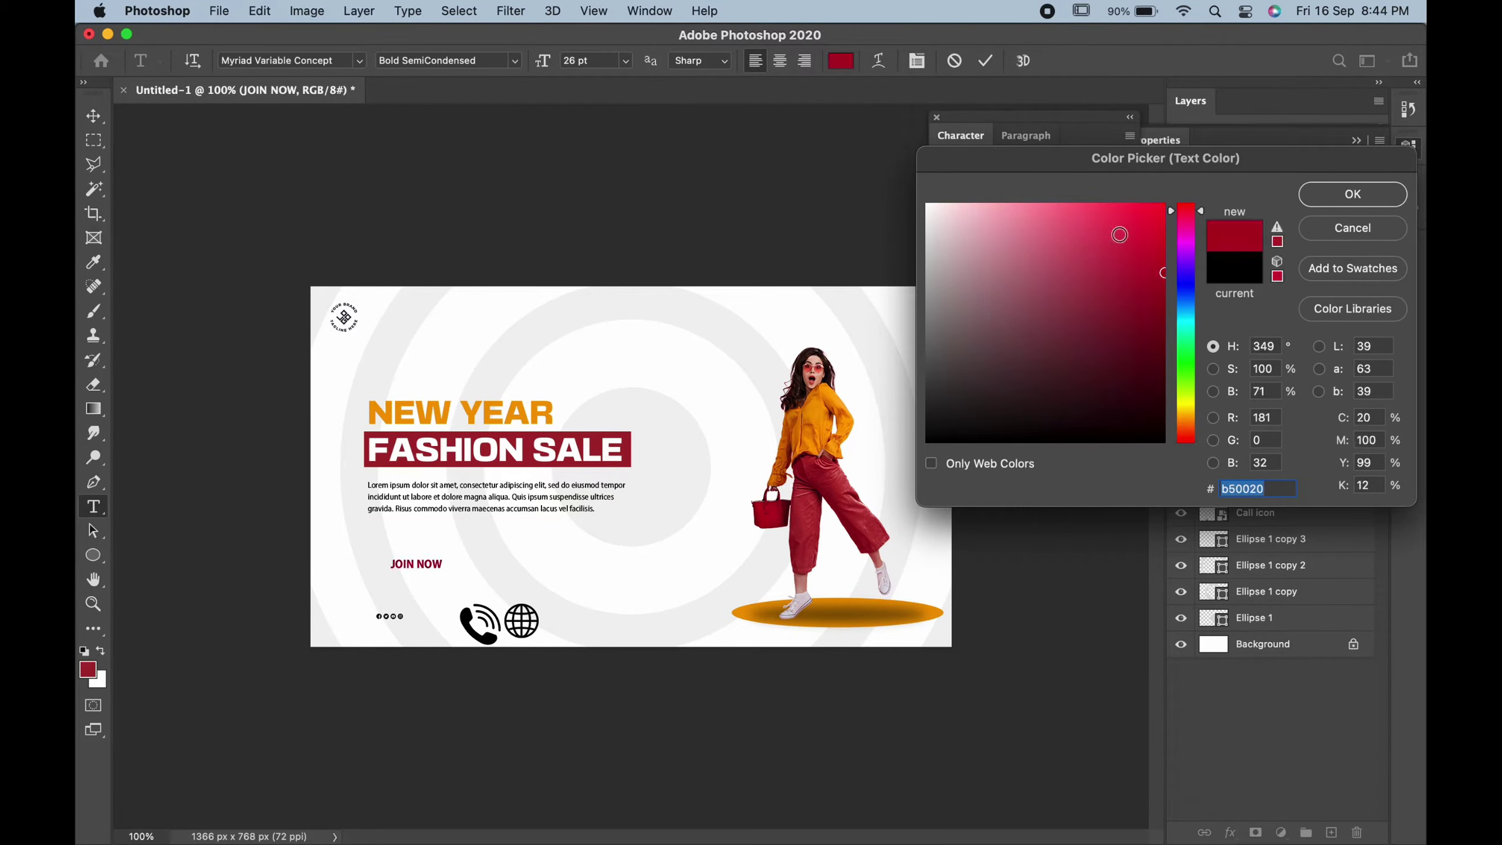
{"action": "left_click", "coordinate": [1323, 193]}
{"action": "left_click", "coordinate": [93, 118]}
Step: Draw a rounded rectangle around JOIN NOW
{"action": "key", "text": "super+0"}
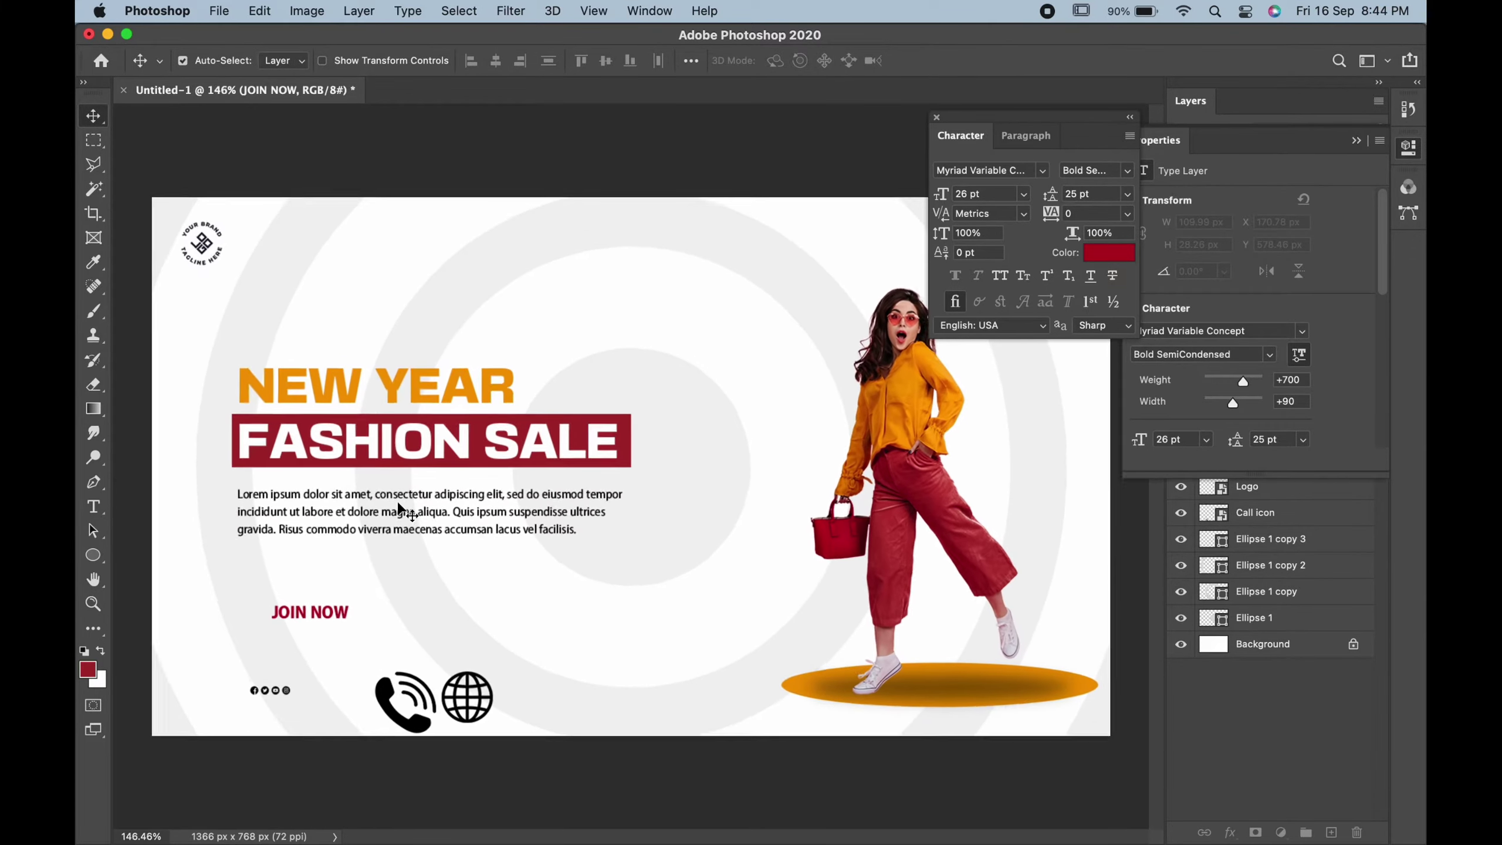
{"action": "left_click_drag", "start_coordinate": [92, 555], "coordinate": [142, 583]}
{"action": "left_click", "coordinate": [141, 576]}
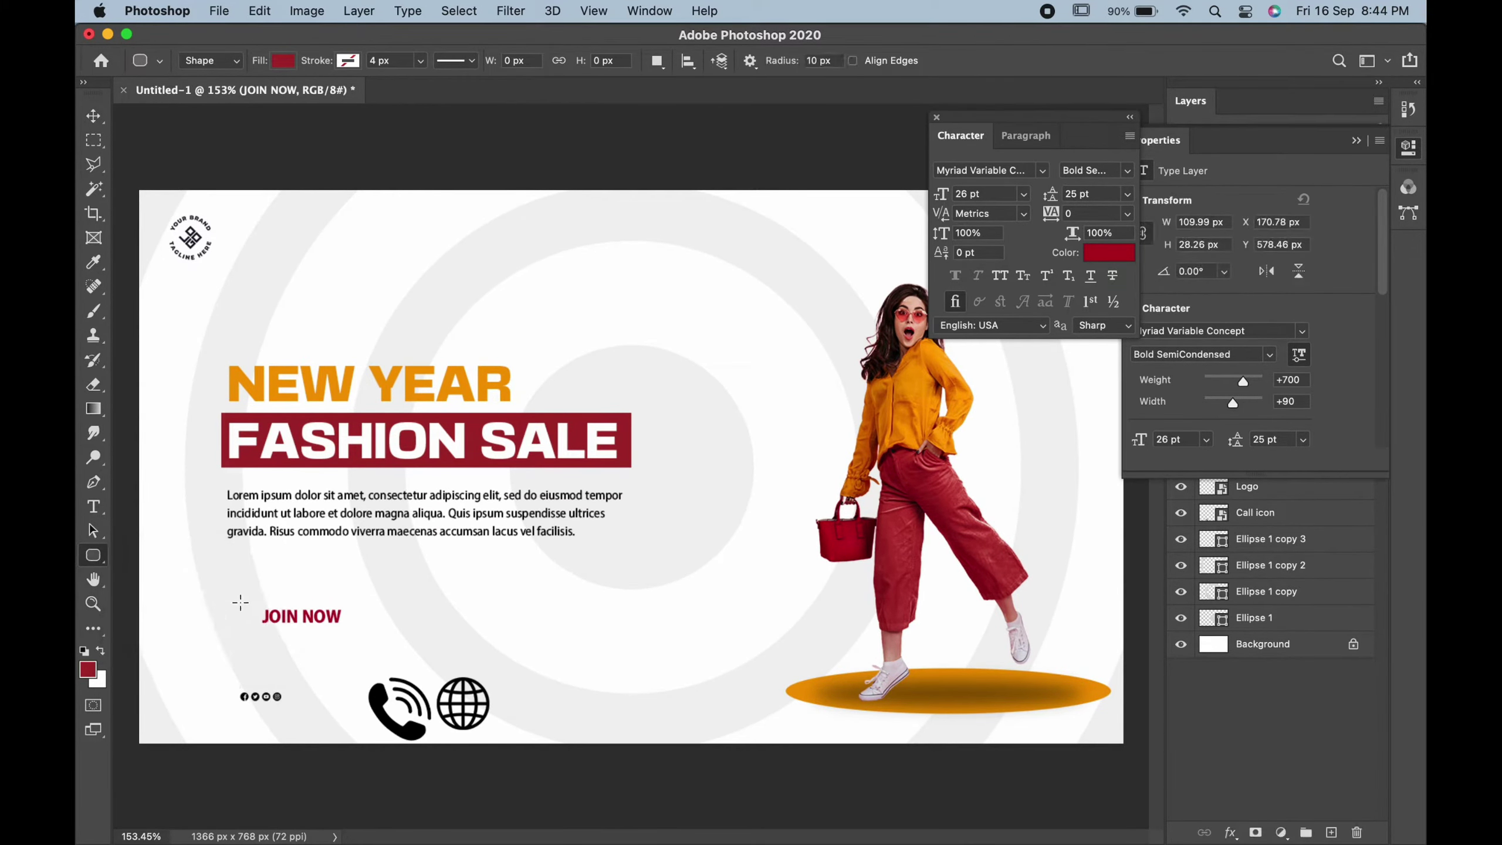
{"action": "left_click_drag", "start_coordinate": [251, 604], "coordinate": [351, 633]}
Step: Give the rounded rectangle a red 2 px outline with no fill and nudge it into place
{"action": "left_click", "coordinate": [348, 61]}
{"action": "left_click", "coordinate": [239, 97]}
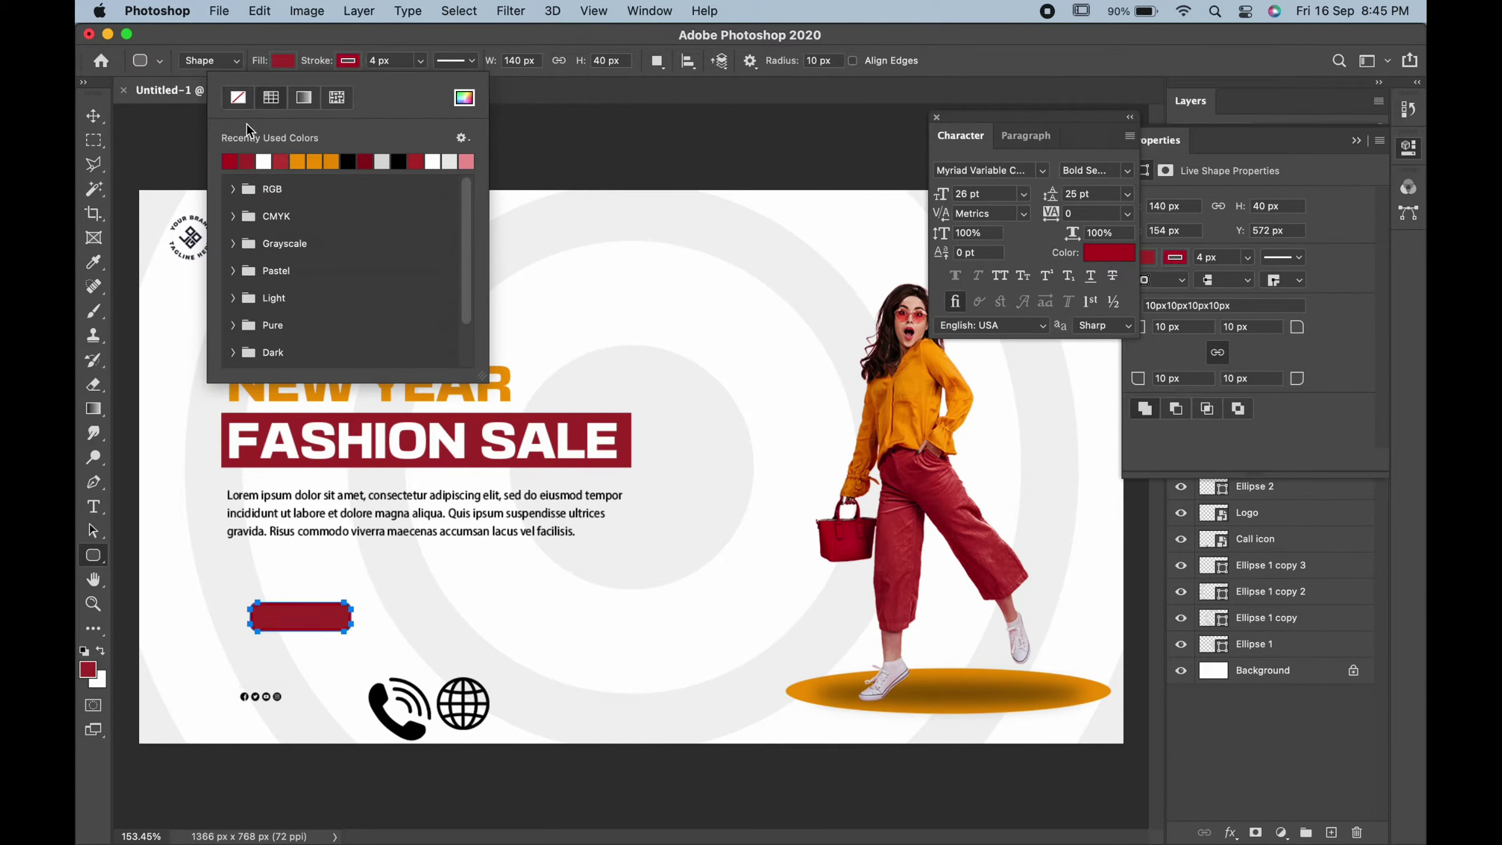
{"action": "left_click", "coordinate": [172, 97]}
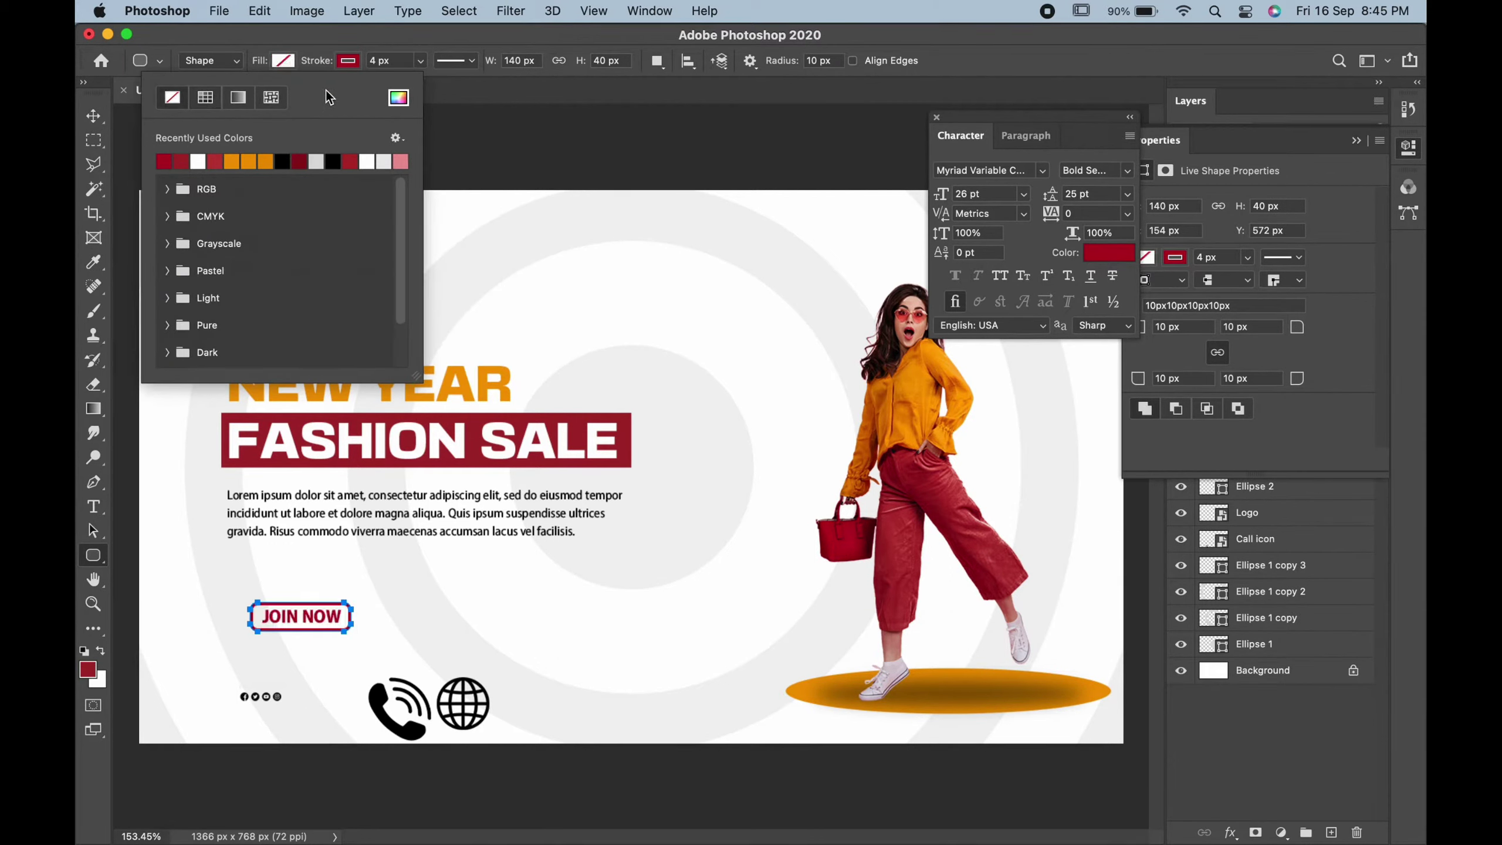
{"action": "left_click", "coordinate": [376, 61]}
{"action": "type", "text": "2"}
{"action": "key", "text": "Return"}
{"action": "left_click", "coordinate": [93, 116]}
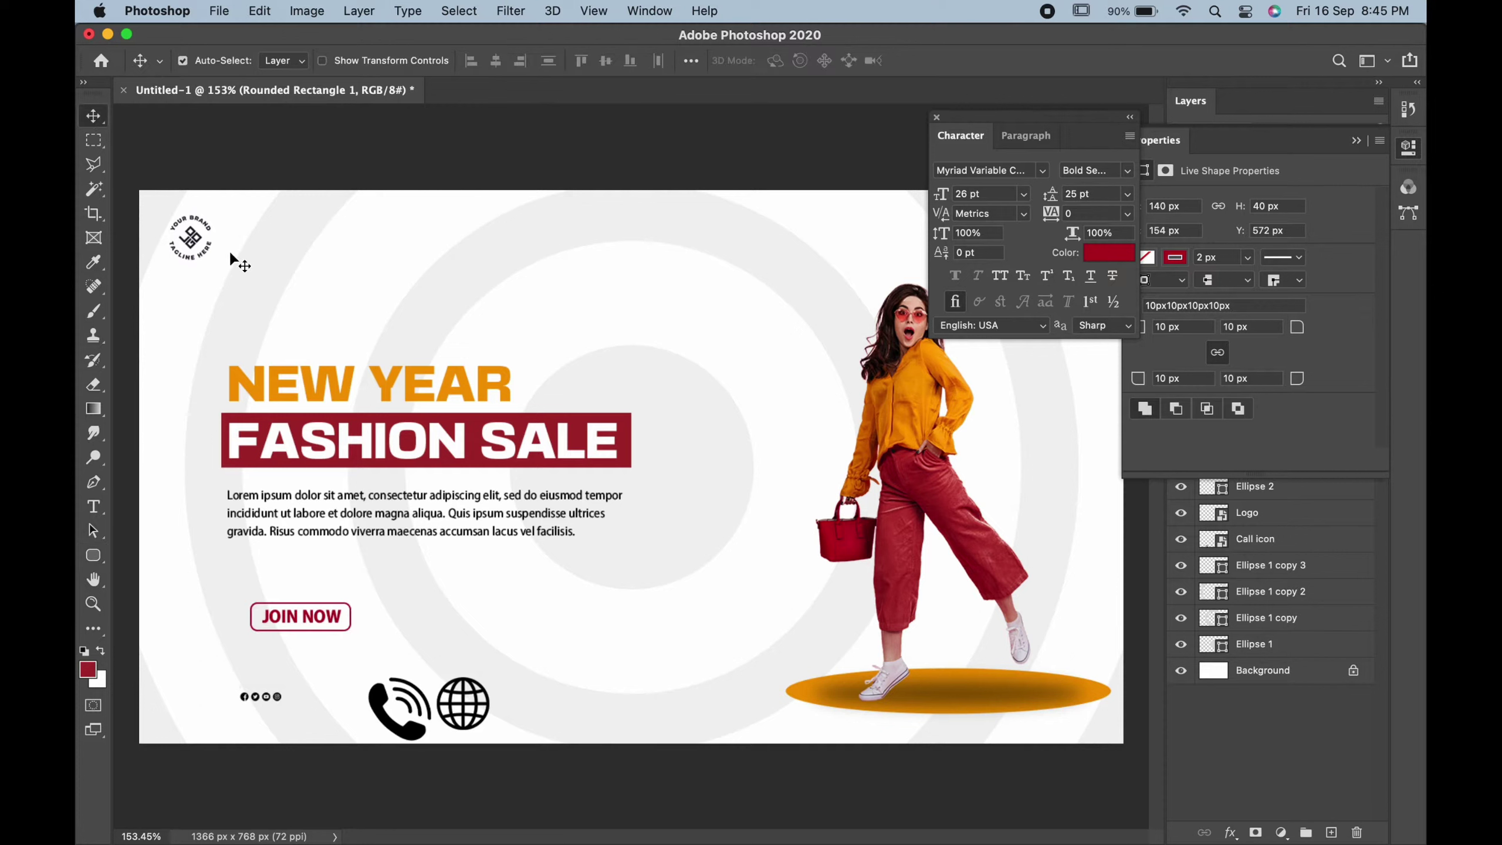
{"action": "key", "text": "Right"}
{"action": "key", "text": "Up"}
Step: Scale up the social icons next to JOIN NOW and marquee around the icon row
{"action": "left_click", "coordinate": [279, 700]}
{"action": "key", "text": "ctrl+t"}
{"action": "mouse_move", "coordinate": [309, 709]}
{"action": "left_mouse_down"}
{"action": "mouse_move", "coordinate": [342, 668]}
{"action": "mouse_move", "coordinate": [454, 604]}
{"action": "left_mouse_up"}
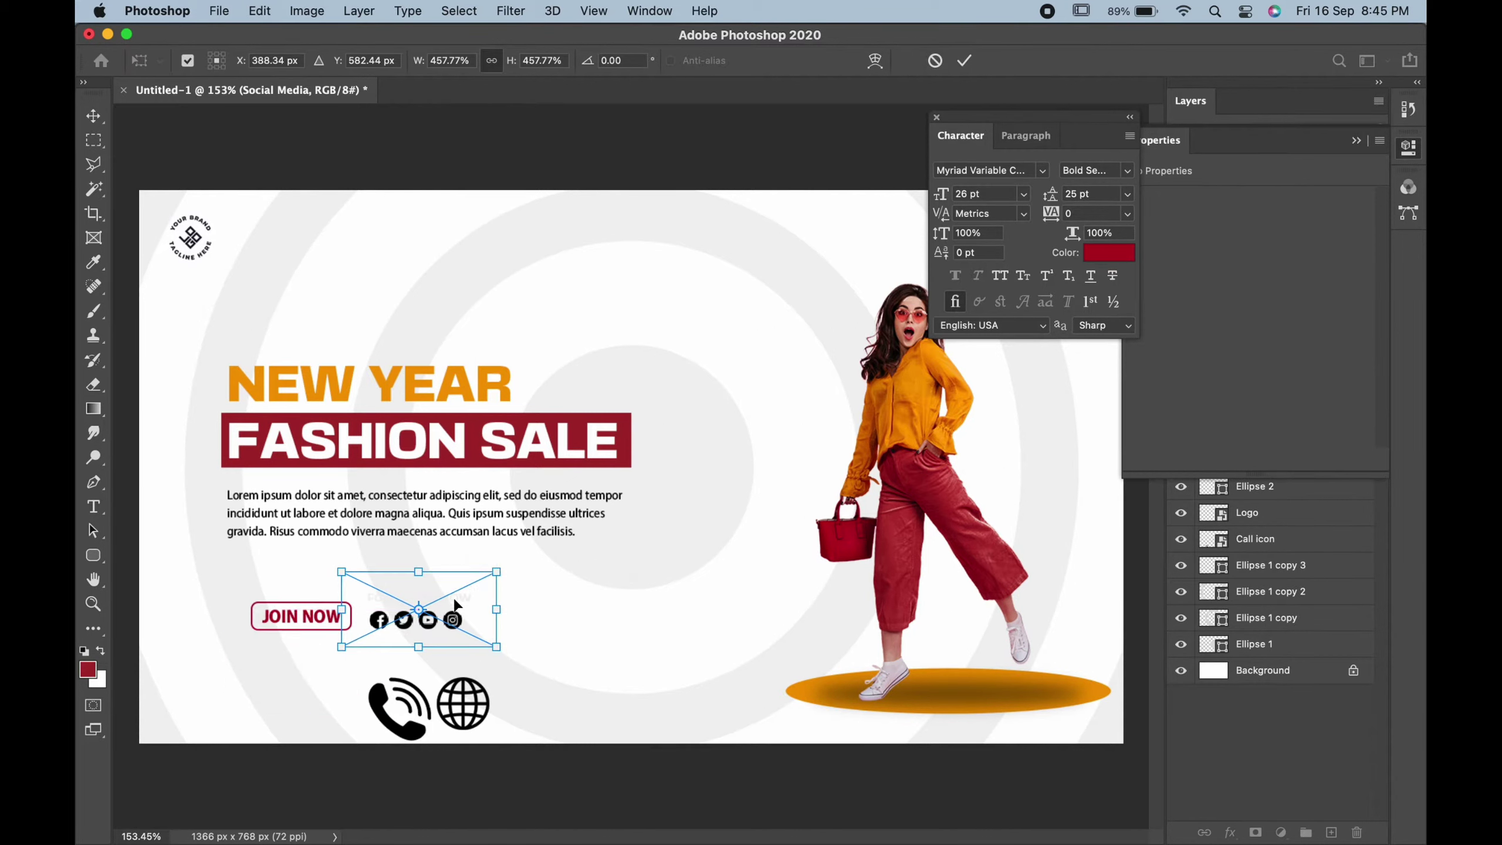
{"action": "key", "text": "Return"}
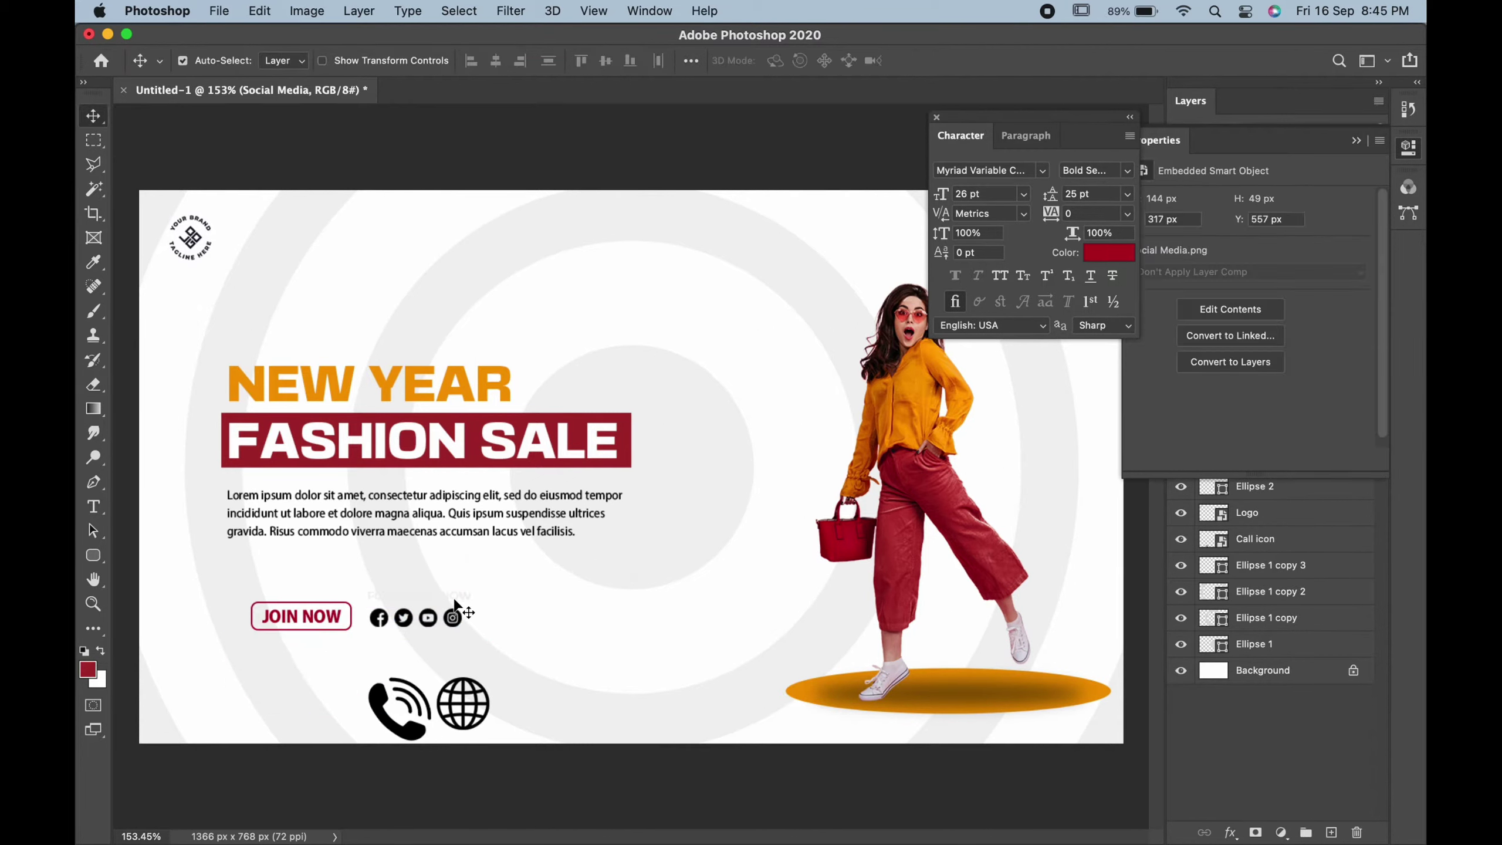
{"action": "key", "text": "m"}
{"action": "left_click_drag", "start_coordinate": [364, 606], "coordinate": [471, 634]}
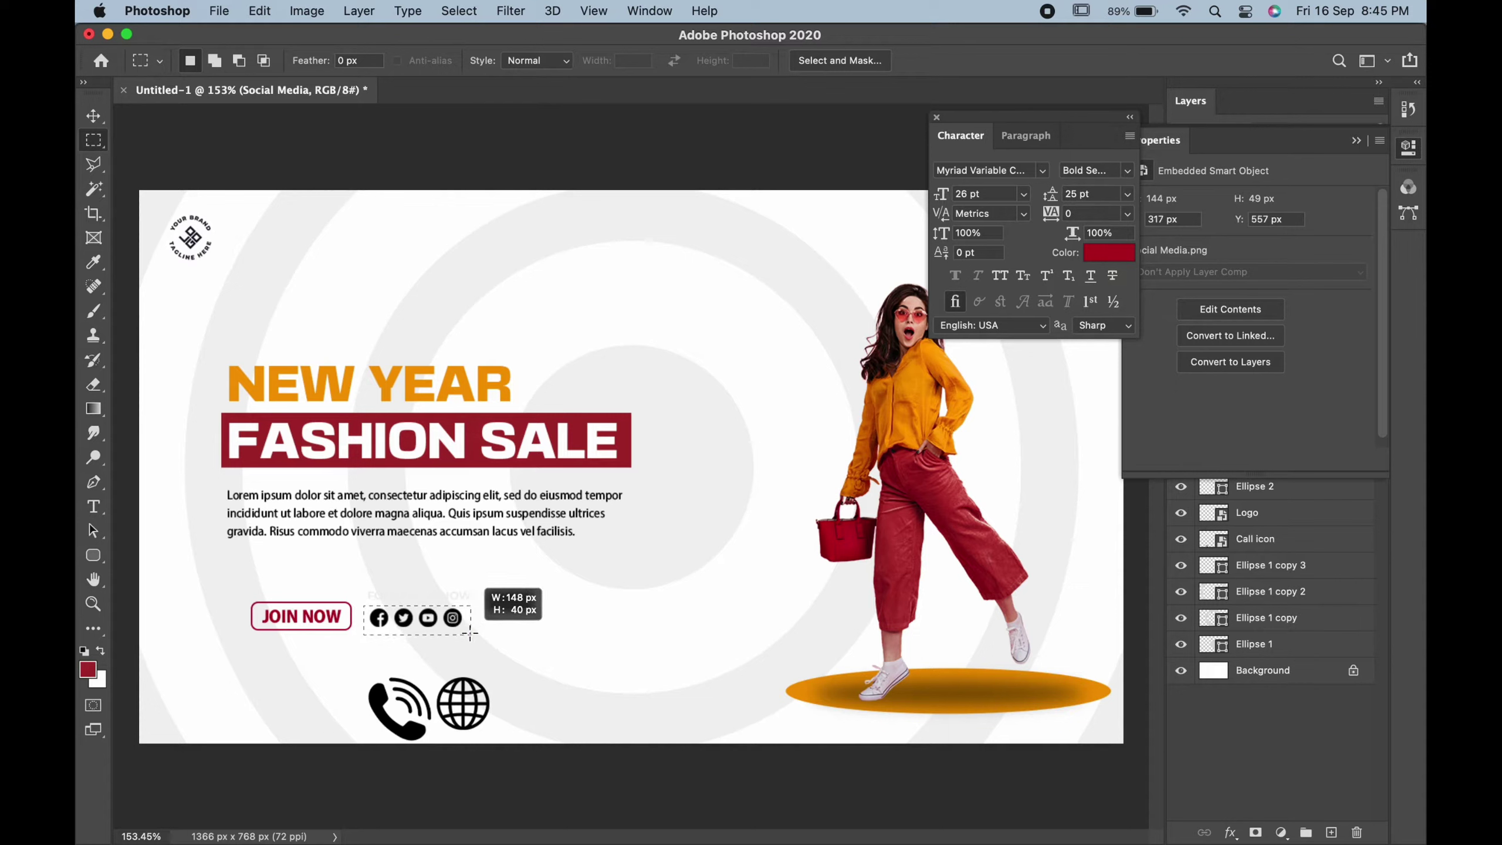
{"action": "left_click", "coordinate": [1310, 487]}
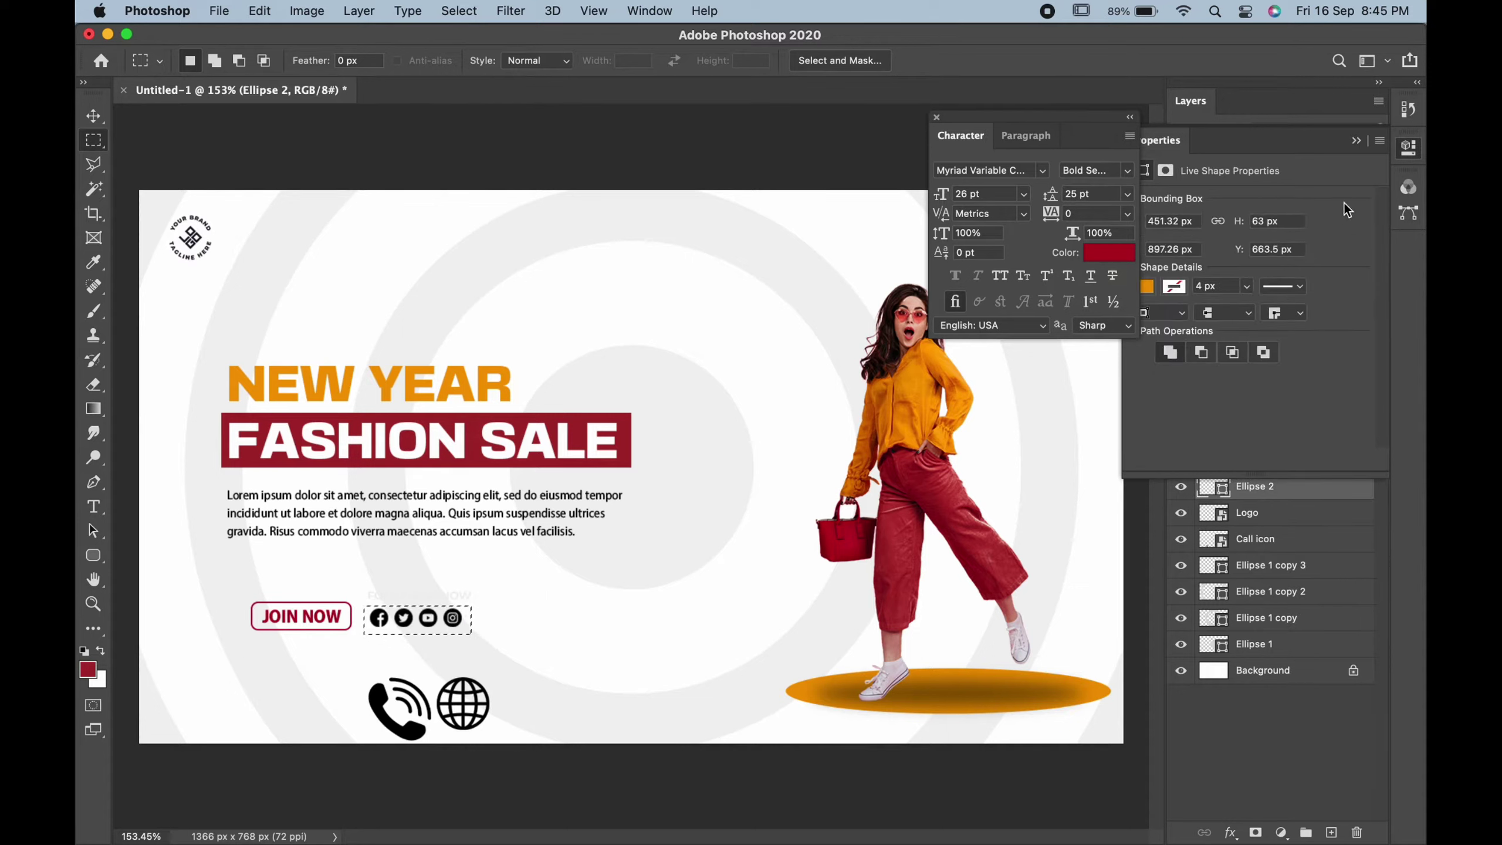
{"action": "left_click", "coordinate": [1356, 140]}
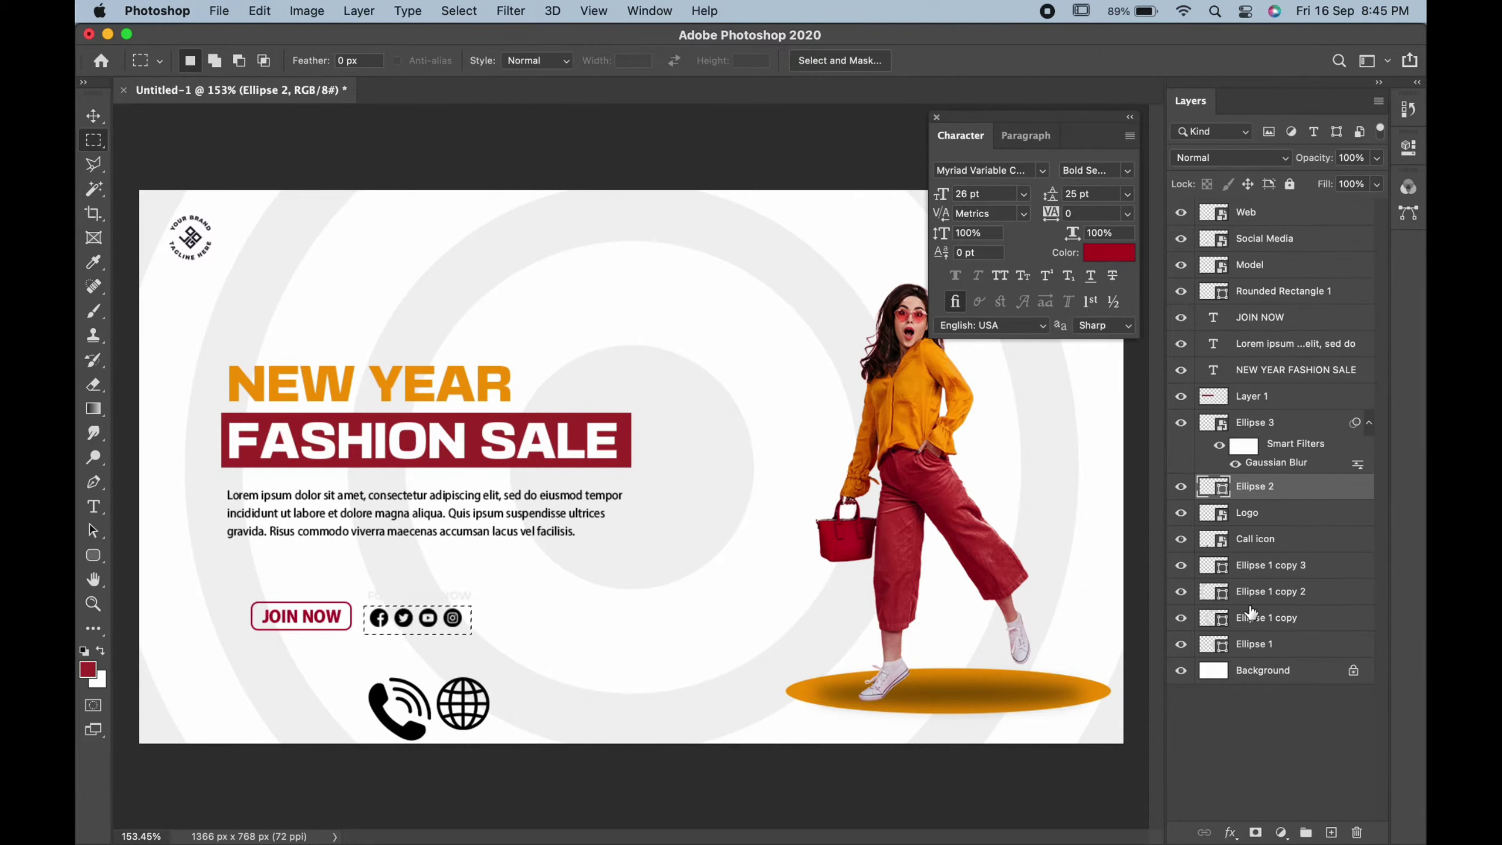
{"action": "left_click", "coordinate": [1295, 240]}
Step: Mask the Social Media layer to the selection and add a Color Overlay
{"action": "left_click", "coordinate": [1256, 832]}
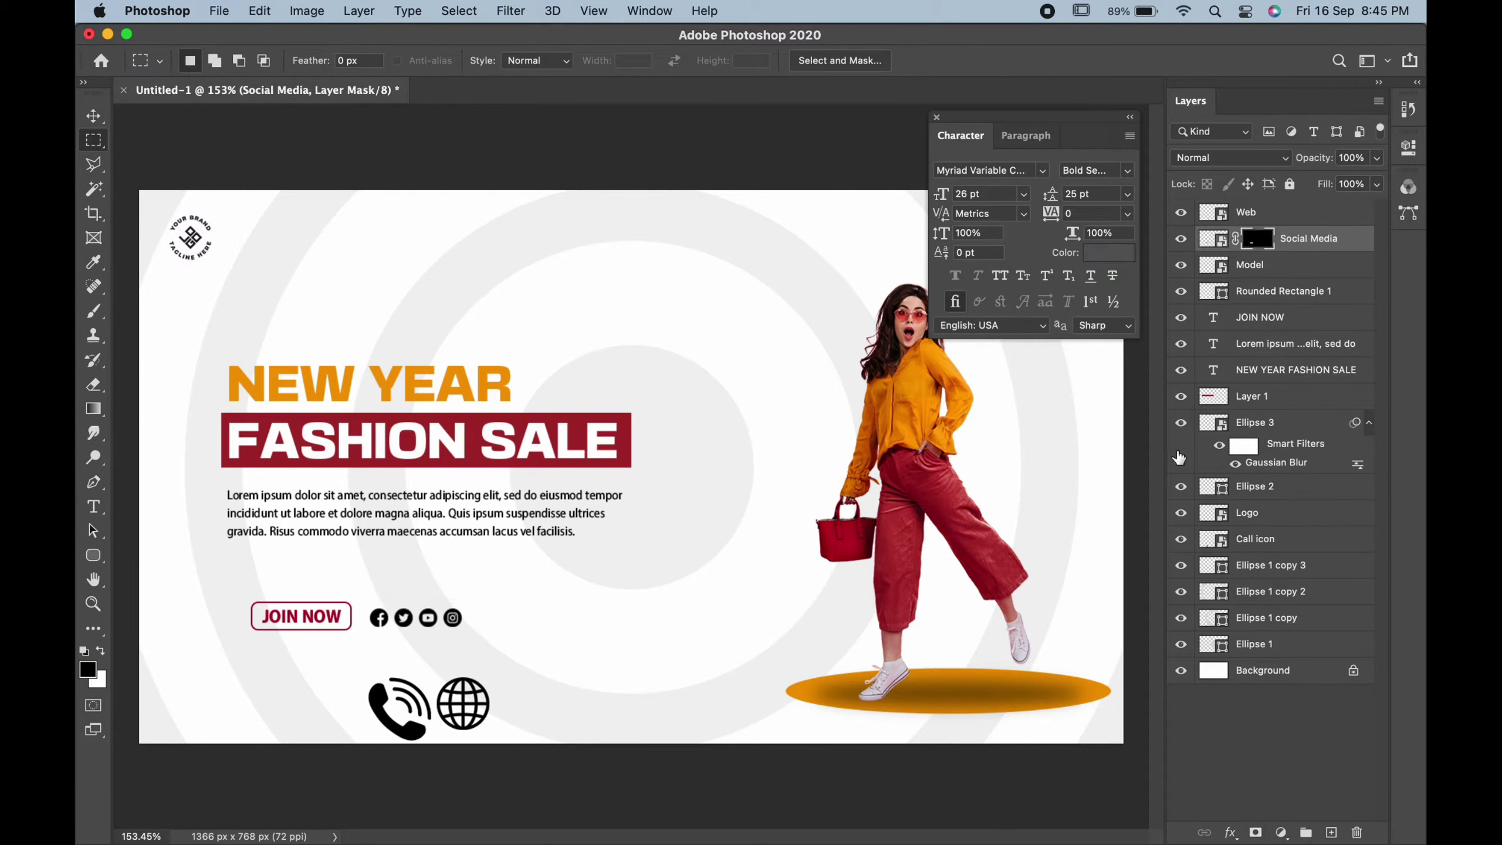
{"action": "right_click", "coordinate": [1356, 244]}
{"action": "left_click", "coordinate": [1330, 247]}
{"action": "left_click", "coordinate": [757, 402]}
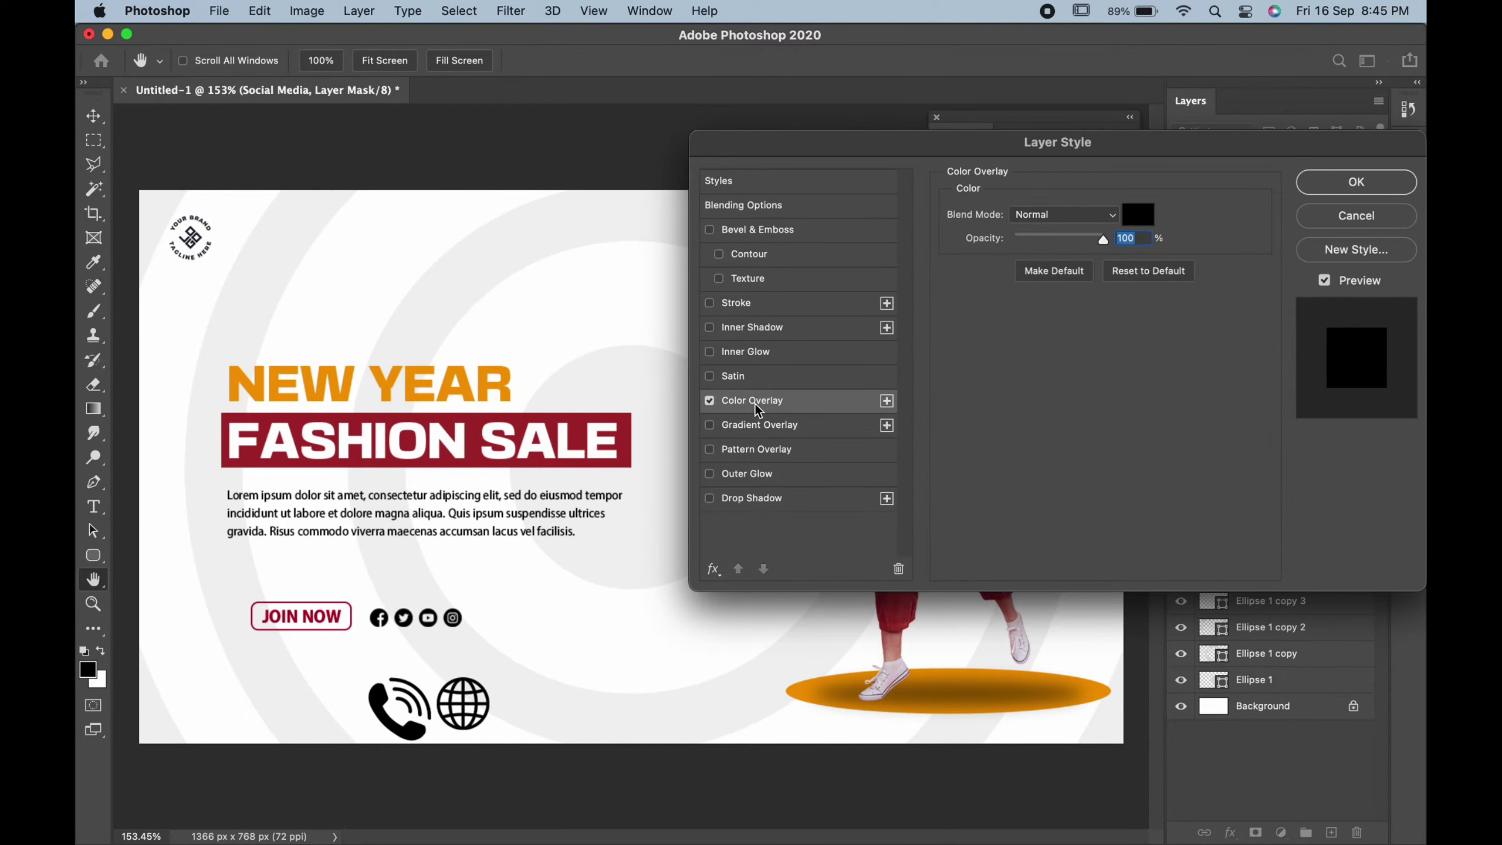
{"action": "left_click", "coordinate": [1141, 221]}
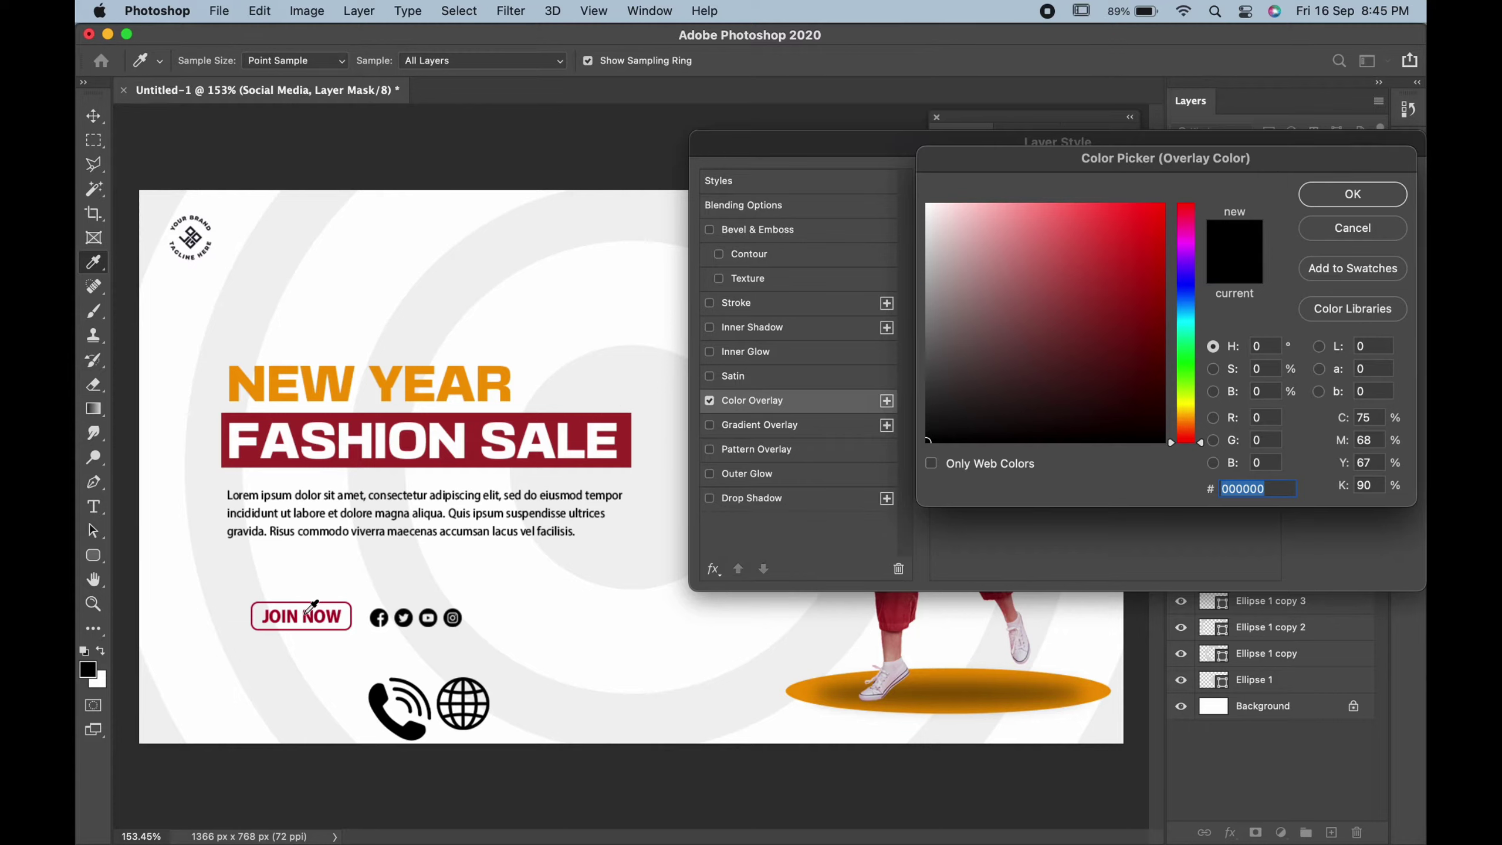
{"action": "left_click", "coordinate": [1361, 193]}
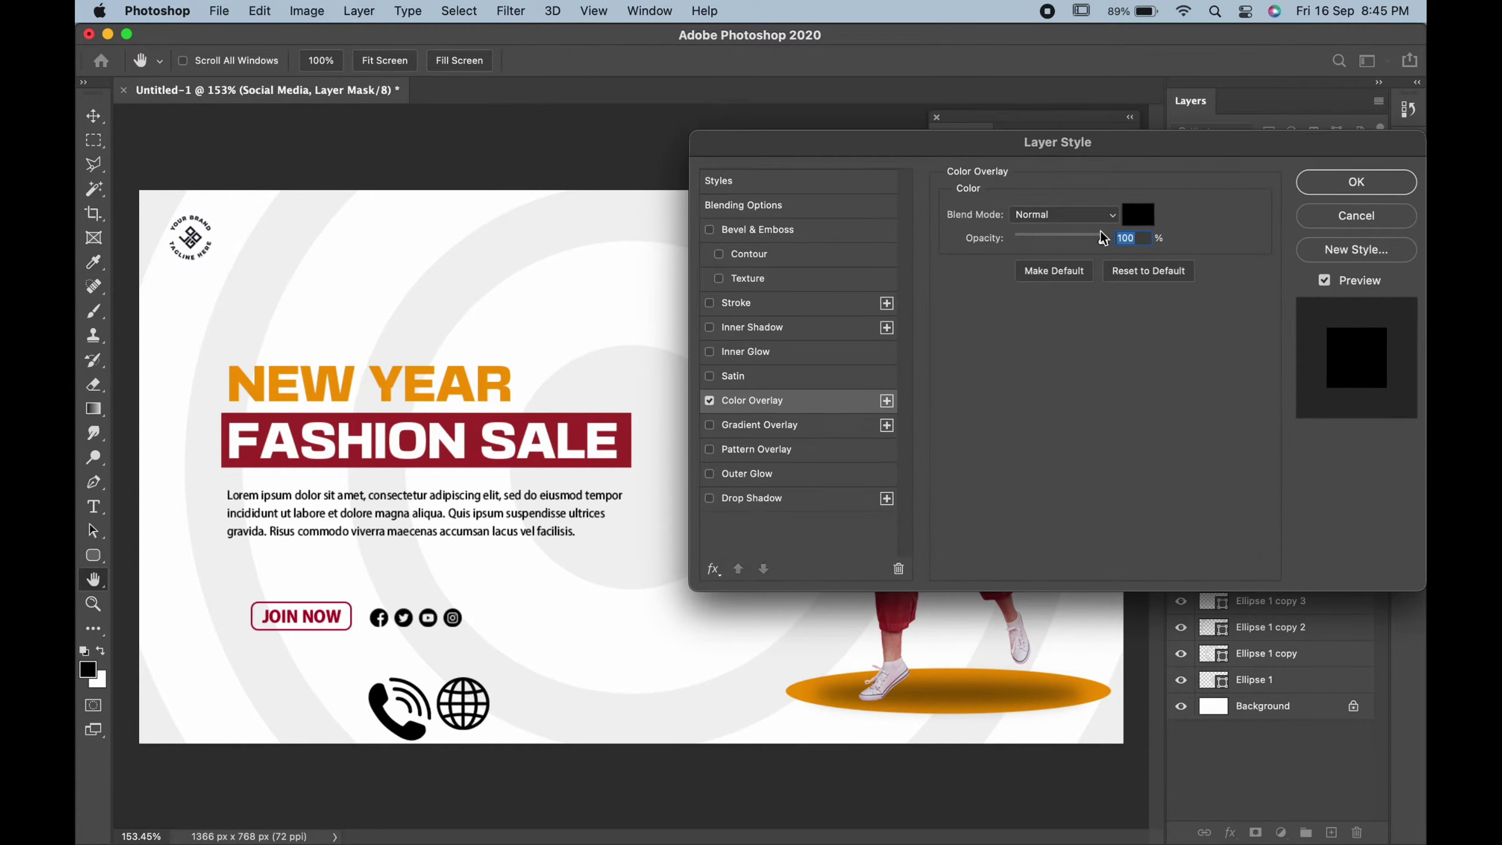
{"action": "left_click", "coordinate": [1354, 182]}
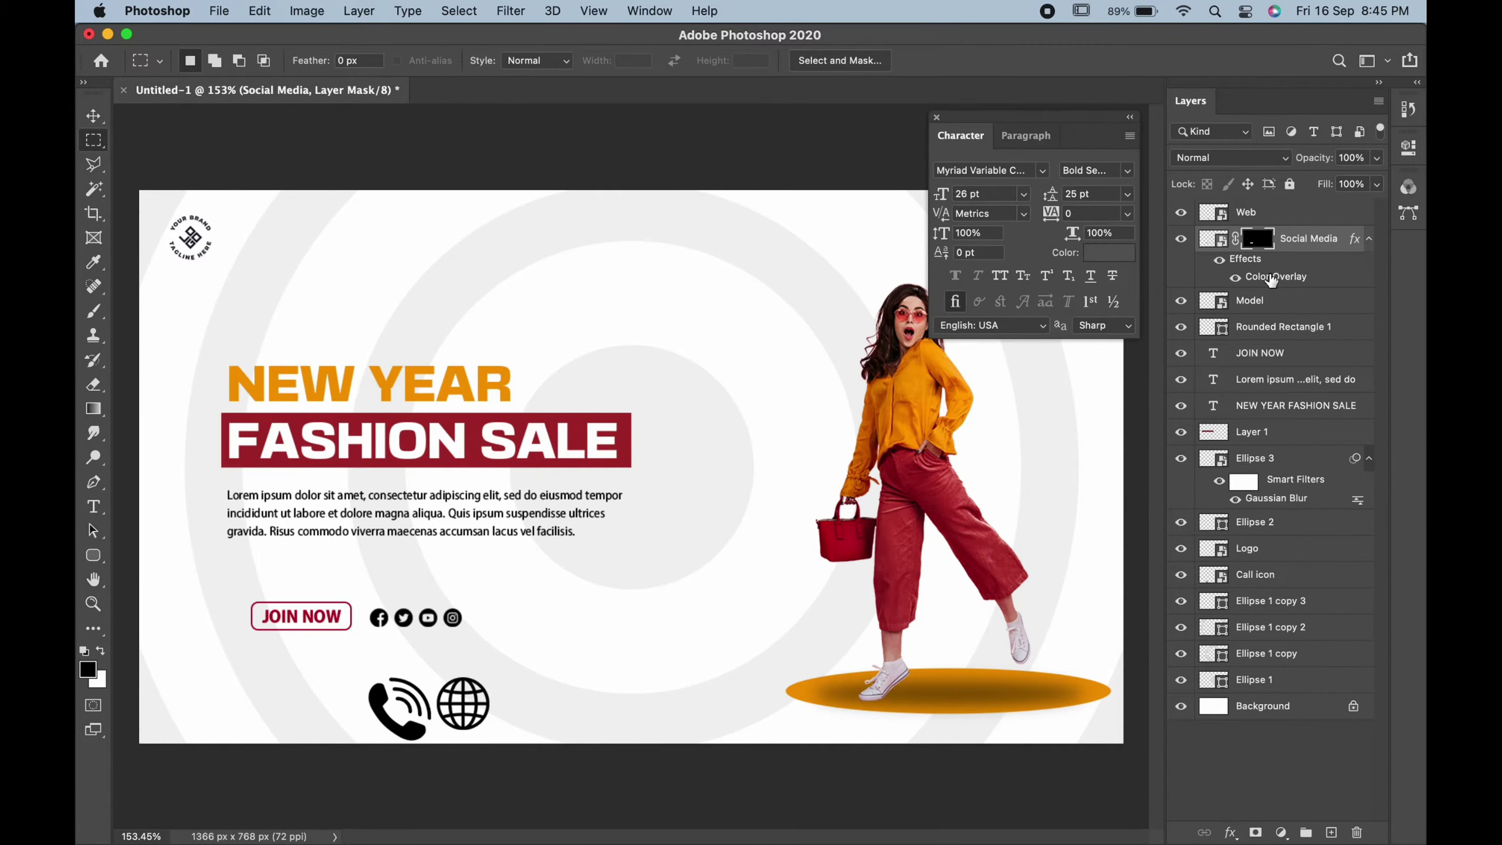
Step: Change the icons' overlay colour to the banner's dark red
{"action": "right_click", "coordinate": [1259, 252]}
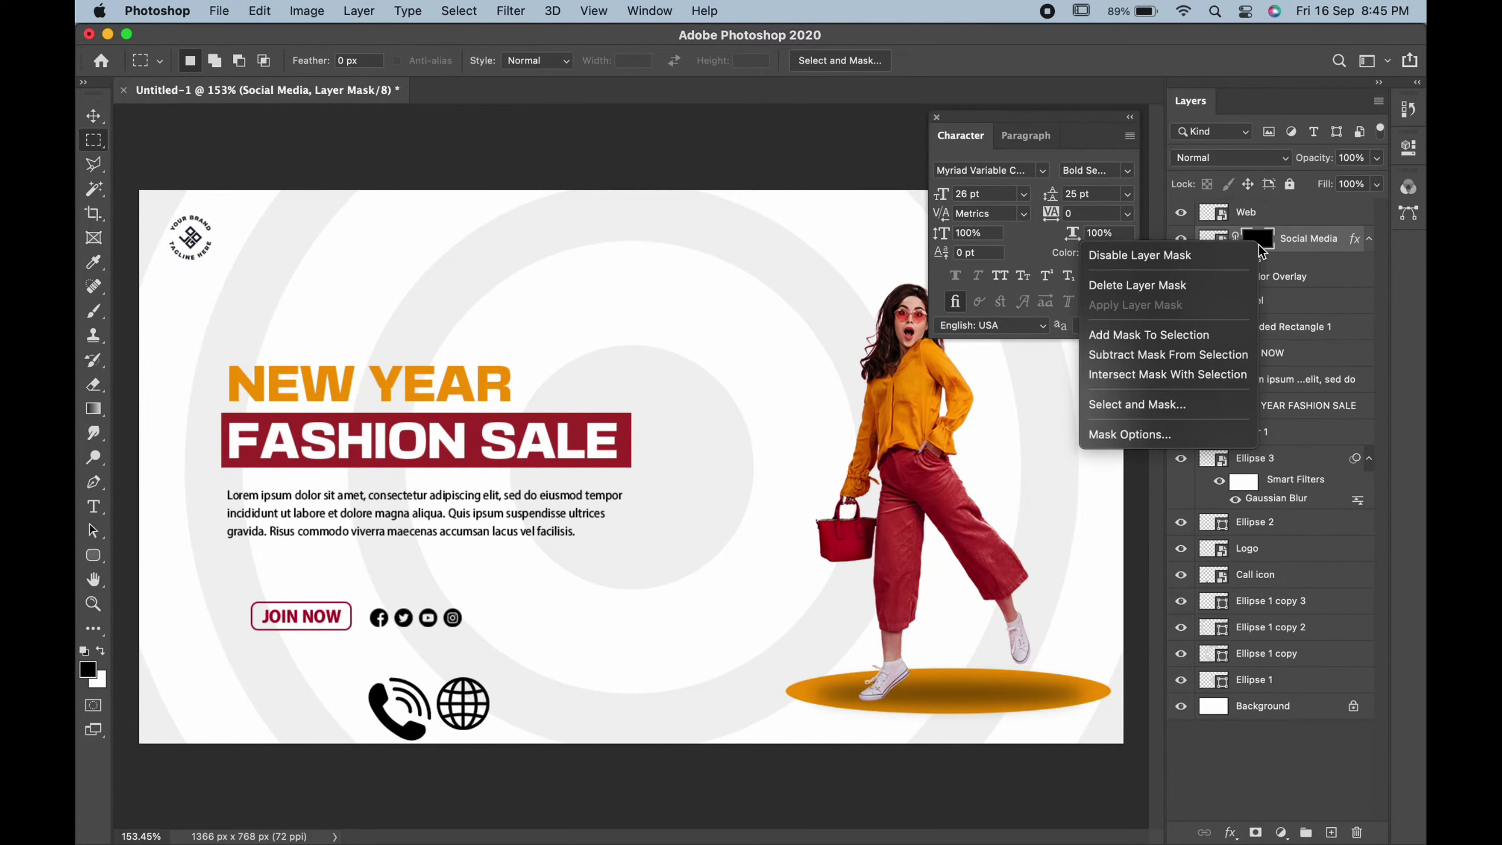
{"action": "left_click", "coordinate": [1237, 252]}
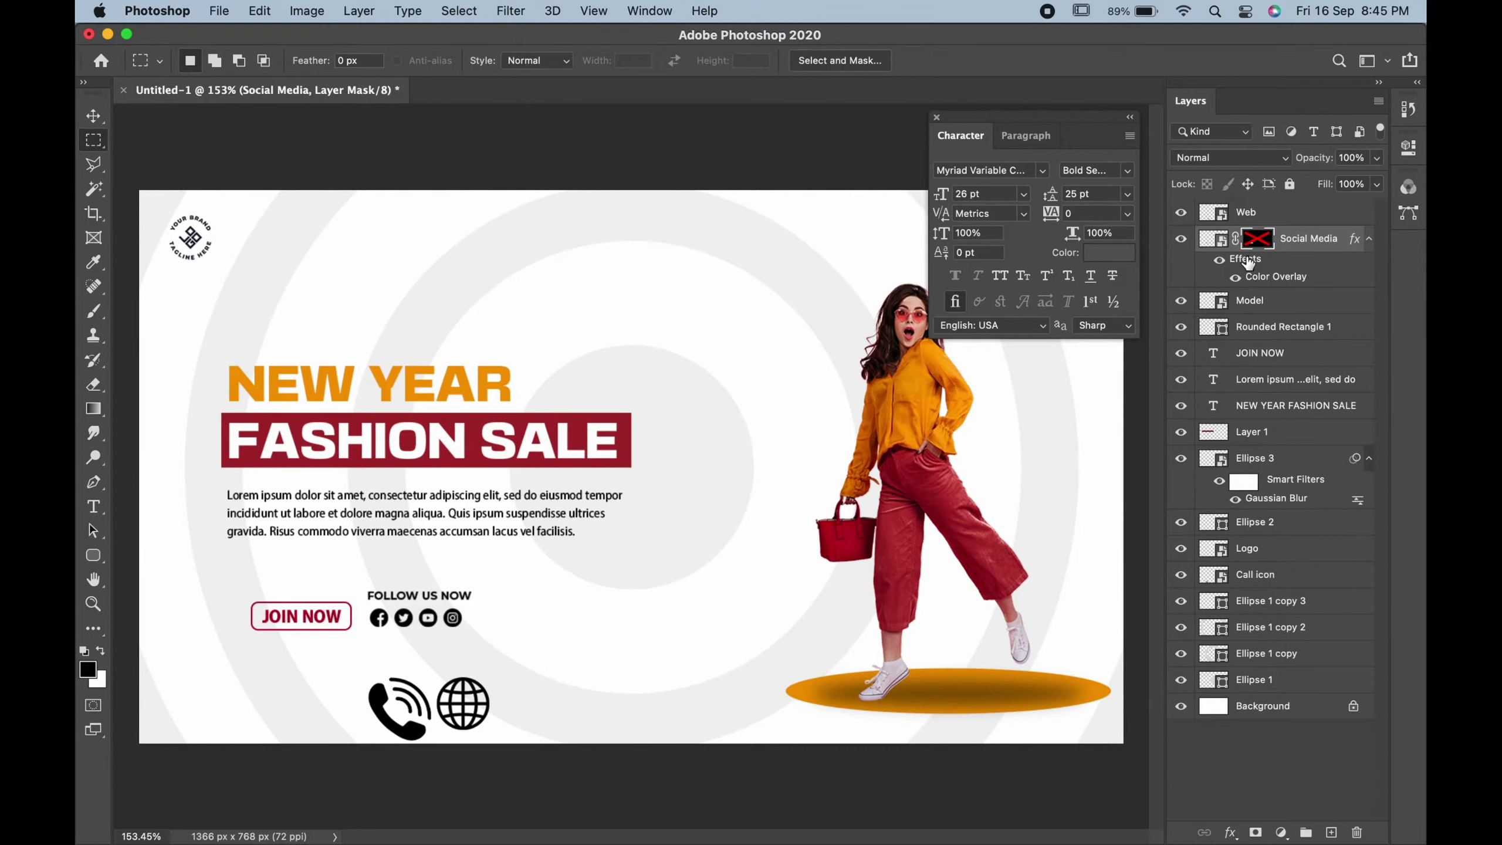
{"action": "double_click", "coordinate": [1246, 259]}
{"action": "left_click", "coordinate": [754, 401]}
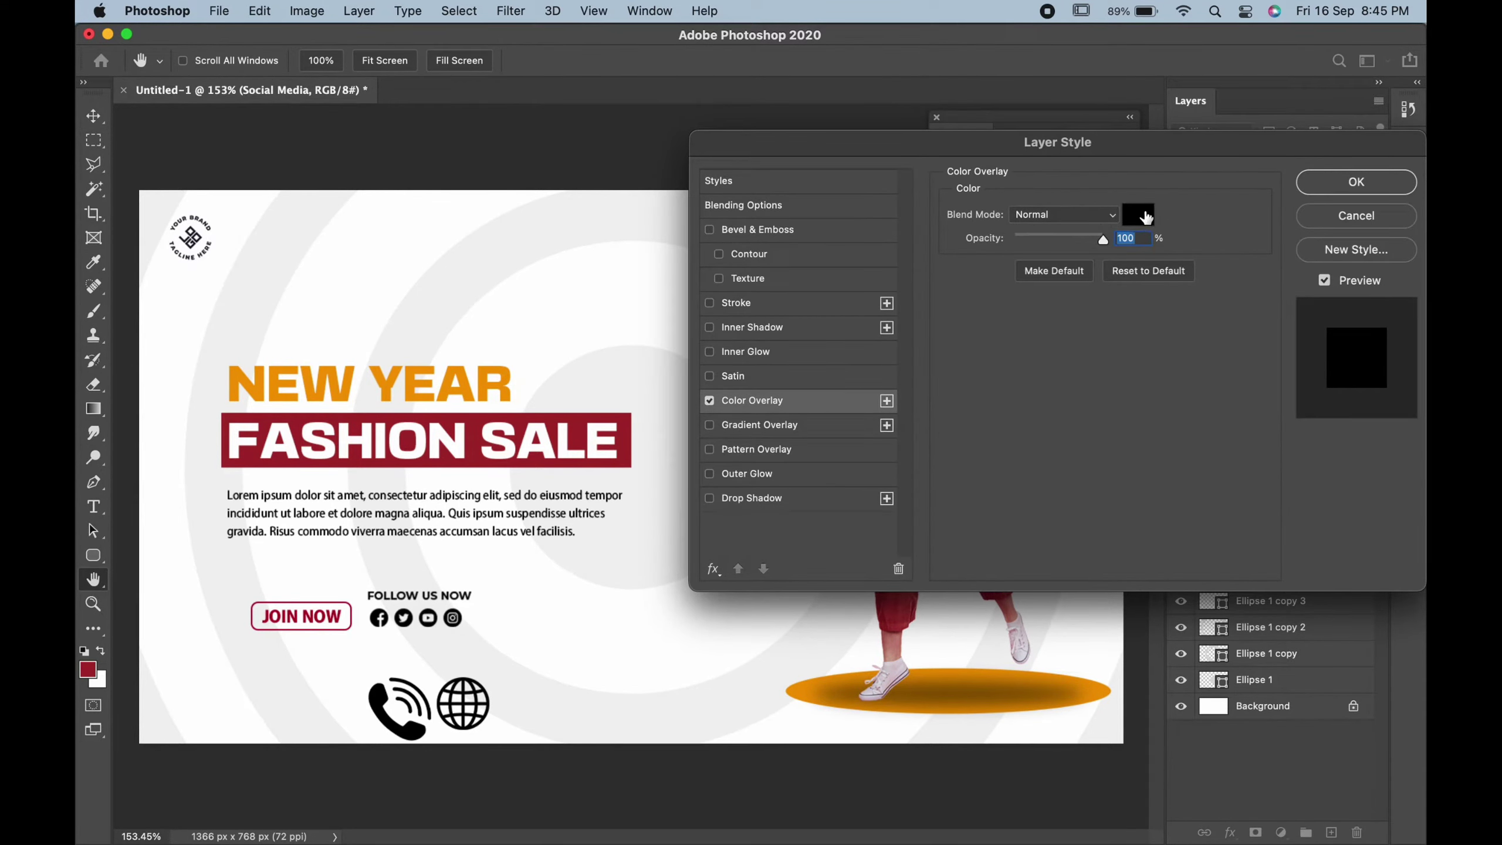
{"action": "left_click", "coordinate": [1145, 217]}
{"action": "left_click_drag", "start_coordinate": [1049, 254], "coordinate": [1188, 192]}
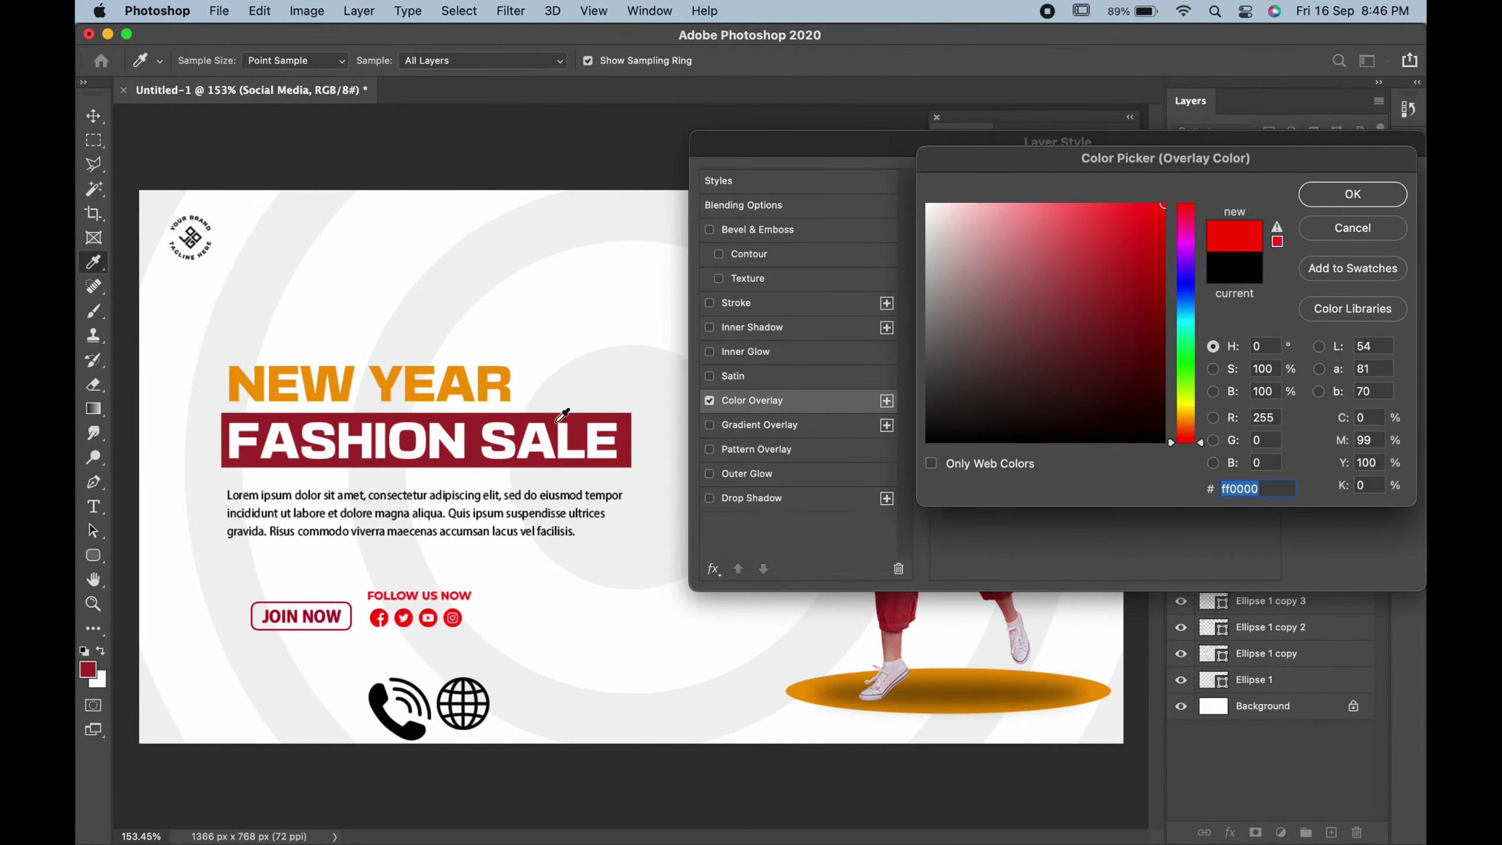
{"action": "left_click", "coordinate": [561, 414]}
{"action": "left_click", "coordinate": [1352, 194]}
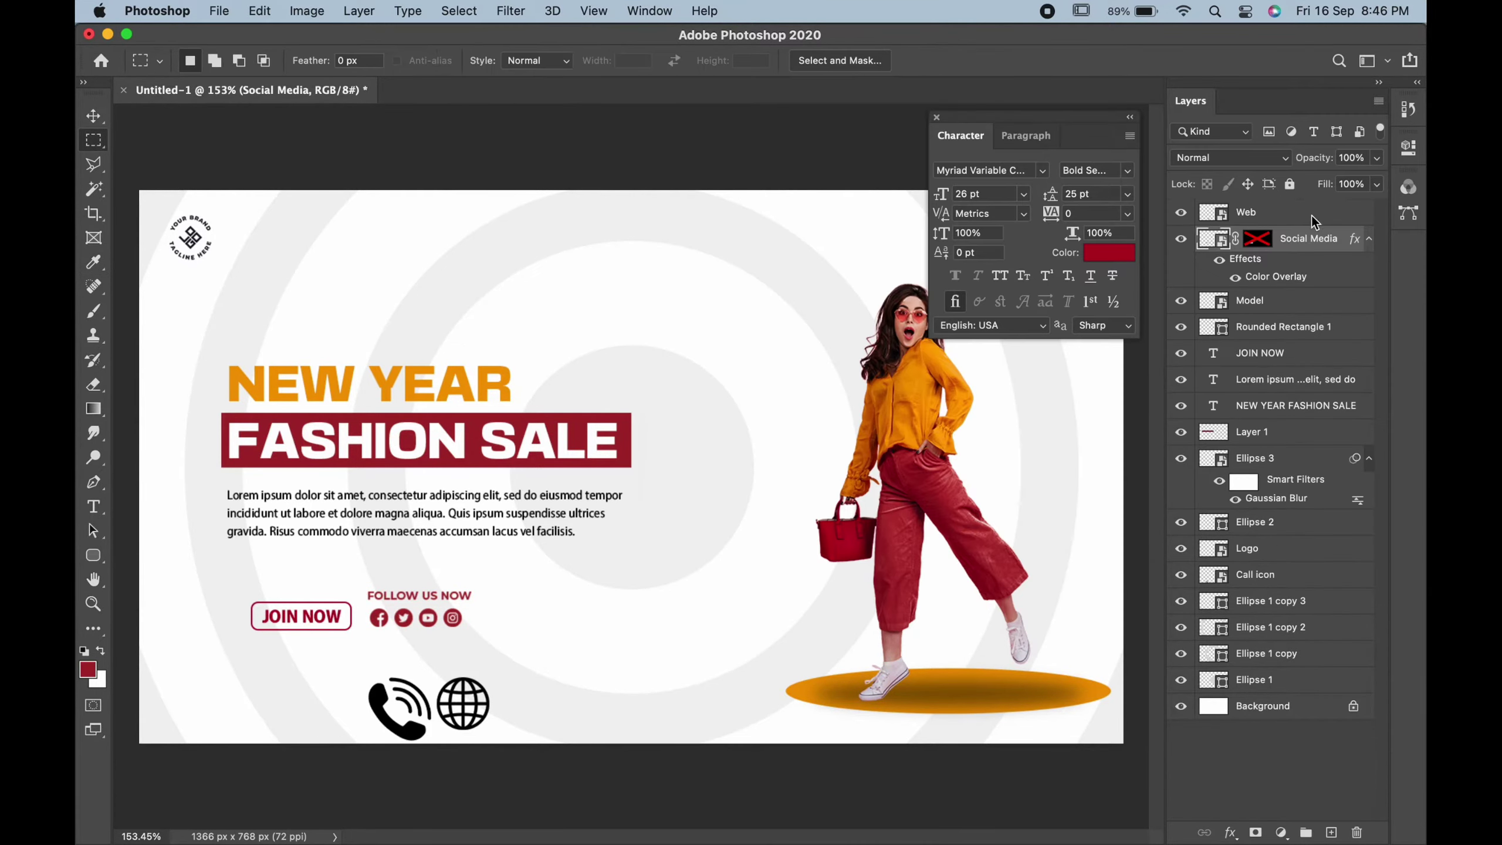
{"action": "left_click", "coordinate": [1258, 239], "text": "shift"}
{"action": "right_click", "coordinate": [1258, 239]}
{"action": "left_click", "coordinate": [1328, 247]}
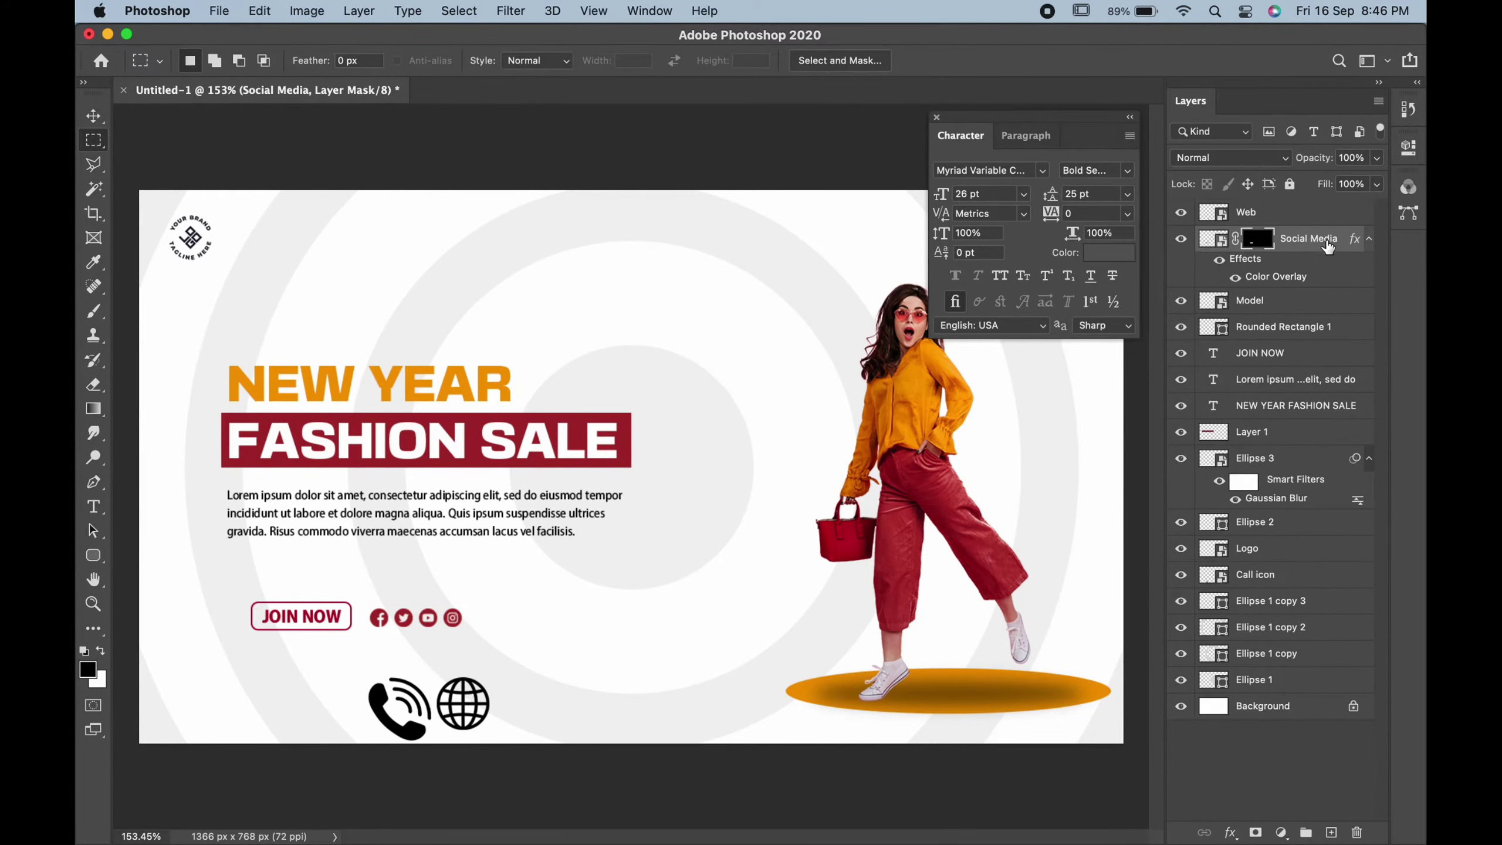
Step: Move the social icons slightly left, closer to JOIN NOW
{"action": "key", "text": "v"}
{"action": "left_click", "coordinate": [431, 619]}
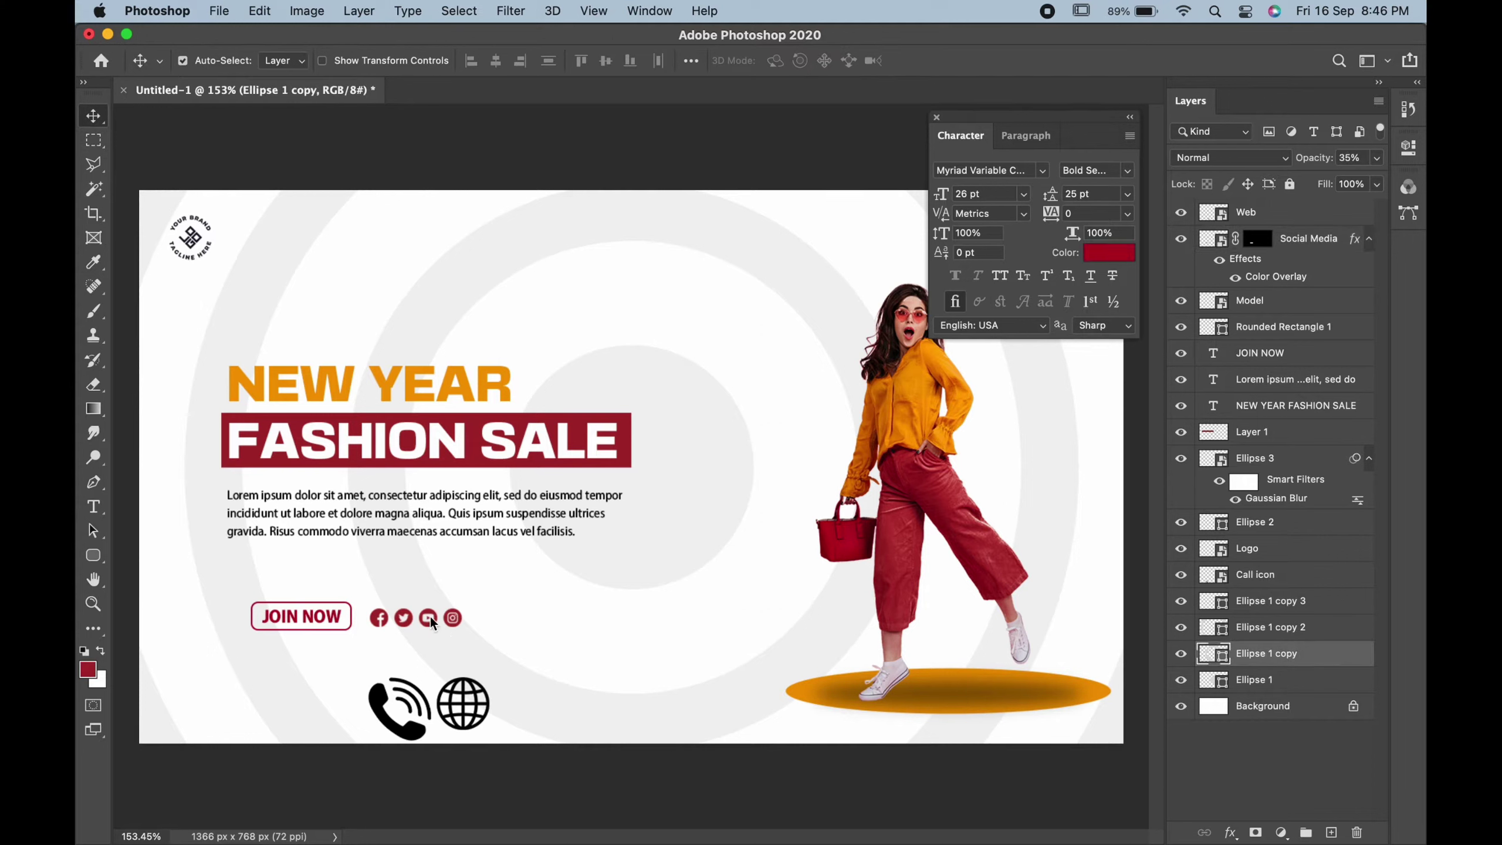
{"action": "left_click_drag", "start_coordinate": [431, 620], "coordinate": [404, 619]}
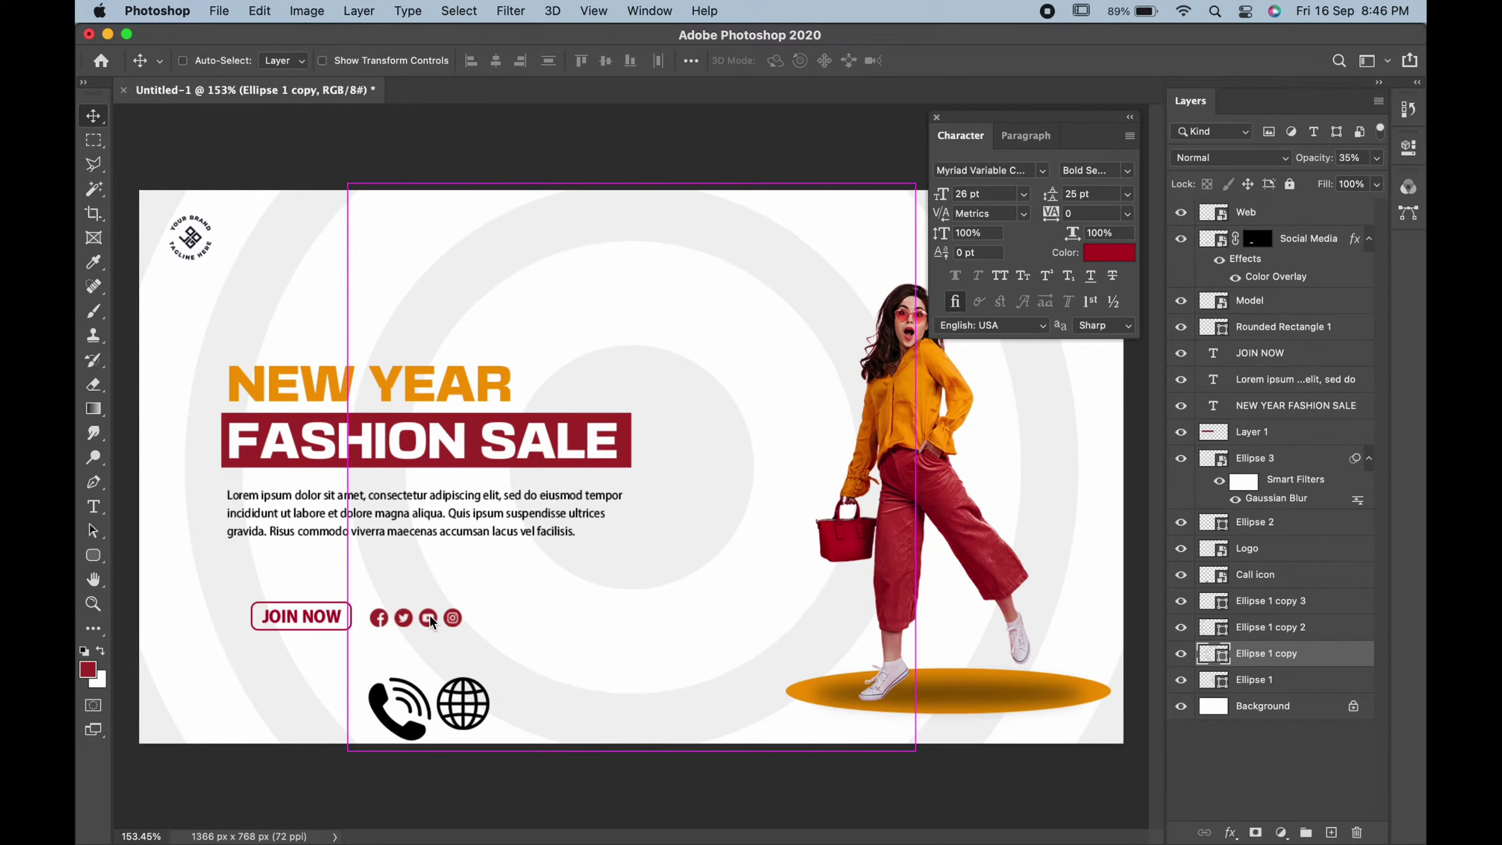
{"action": "key", "text": "ctrl+z"}
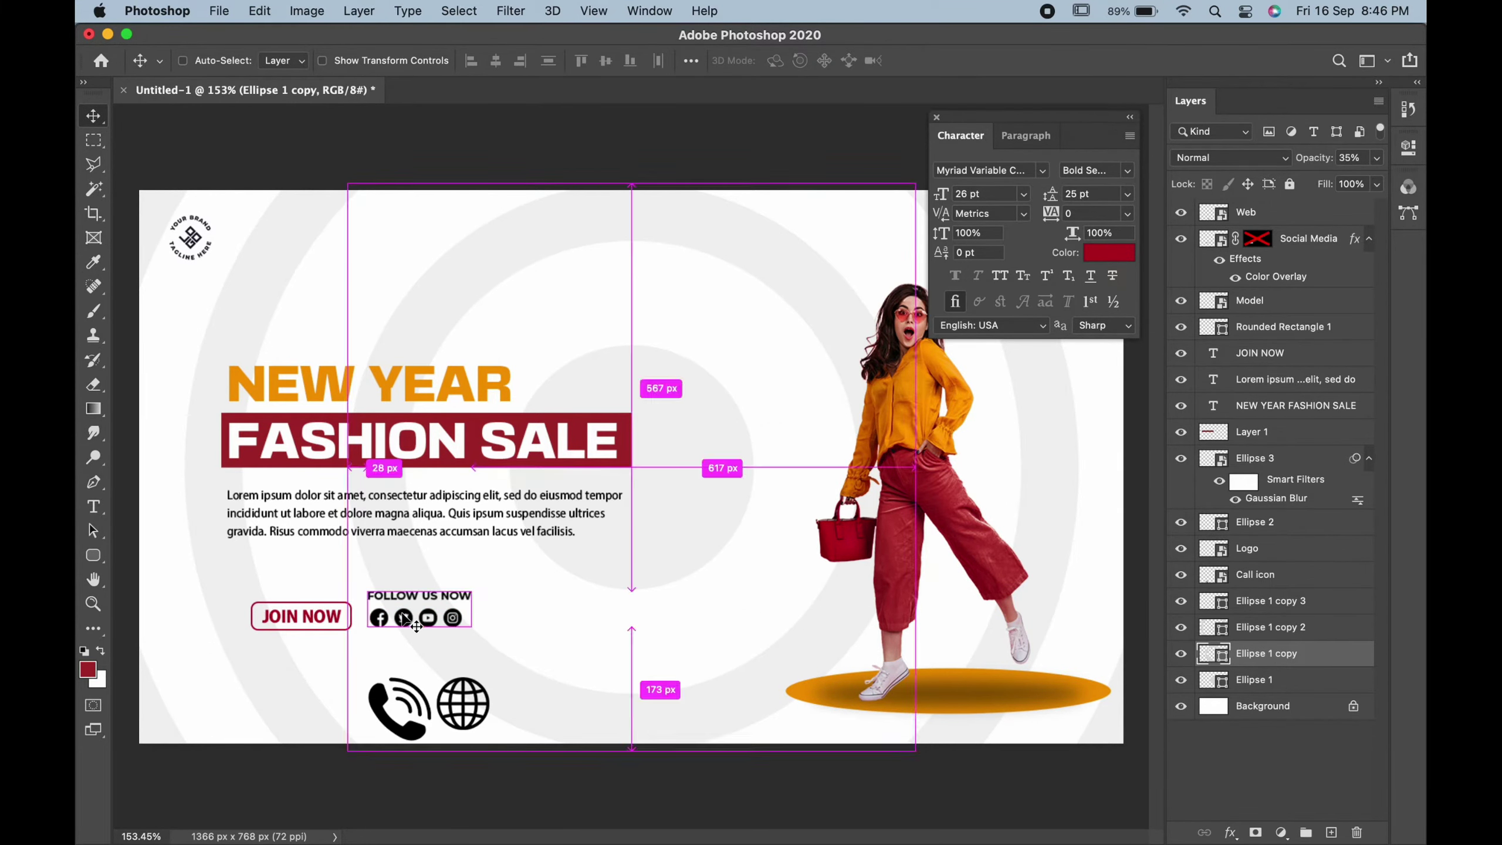
{"action": "key", "text": "ctrl+z"}
{"action": "left_click", "coordinate": [402, 618], "text": "ctrl"}
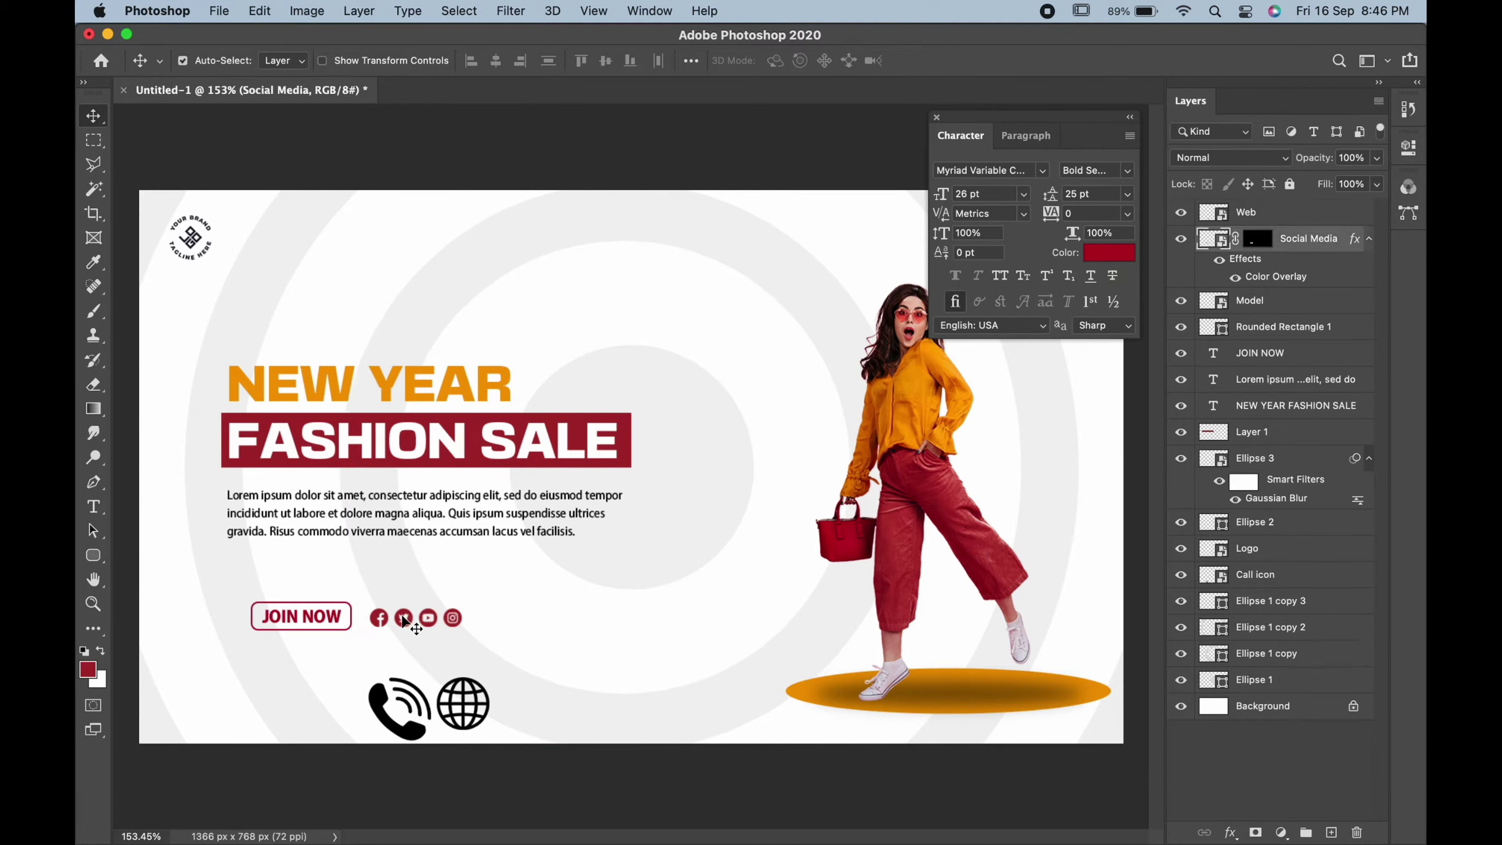
{"action": "left_click_drag", "start_coordinate": [404, 619], "coordinate": [401, 619]}
{"action": "key", "text": "Left"}
{"action": "key", "text": "Left"}
{"action": "key", "text": "Left"}
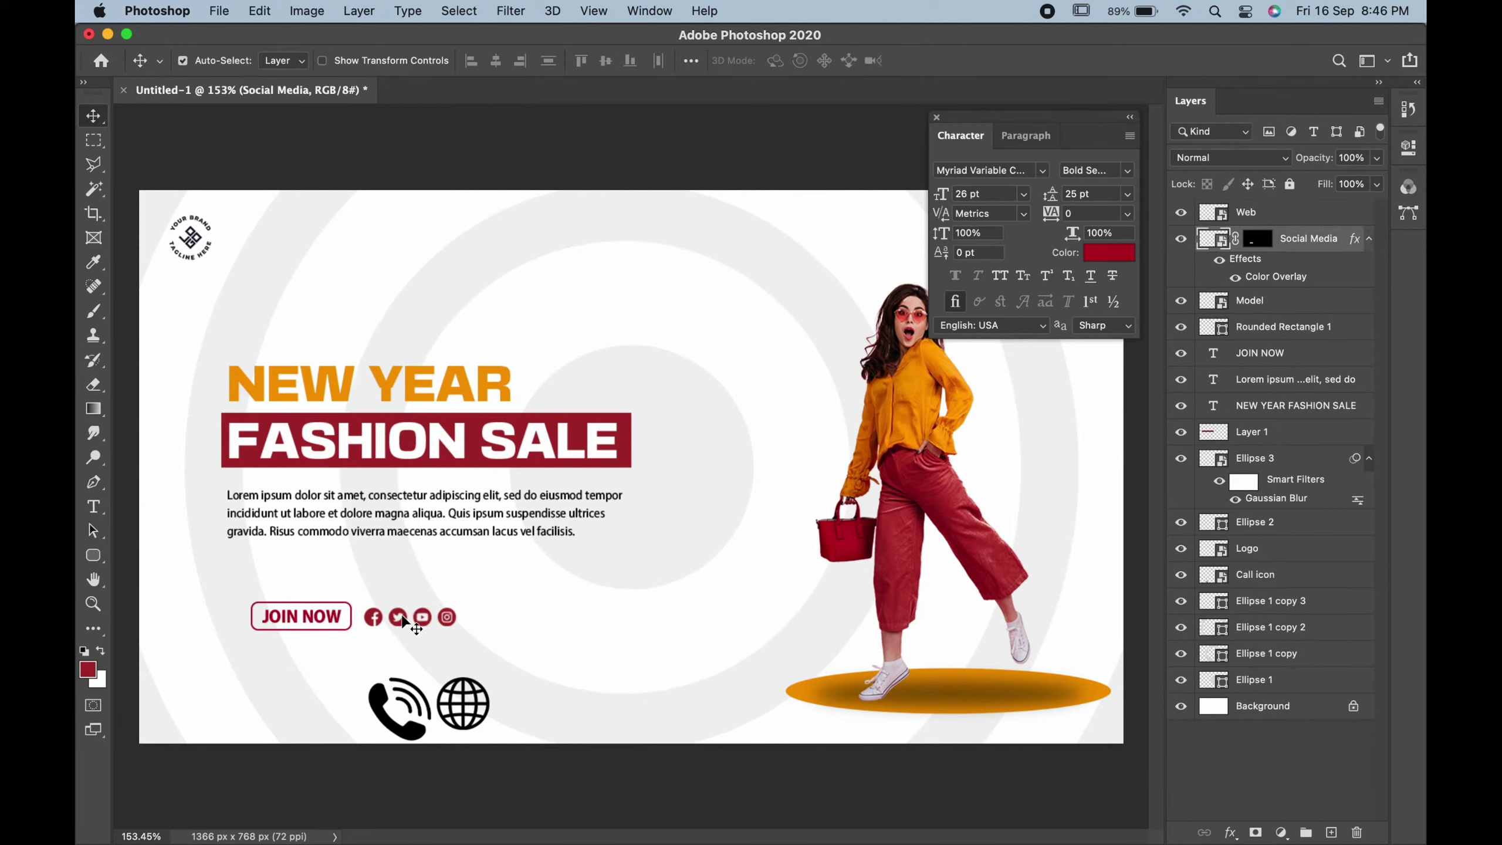
{"action": "key", "text": "Left"}
Step: Enlarge the brand logo at top left and collapse the Character panel
{"action": "left_click", "coordinate": [204, 261]}
{"action": "key", "text": "ctrl+t"}
{"action": "mouse_move", "coordinate": [230, 276]}
{"action": "left_mouse_down"}
{"action": "mouse_move", "coordinate": [246, 285]}
{"action": "mouse_move", "coordinate": [220, 260]}
{"action": "left_mouse_up"}
{"action": "key", "text": "Return"}
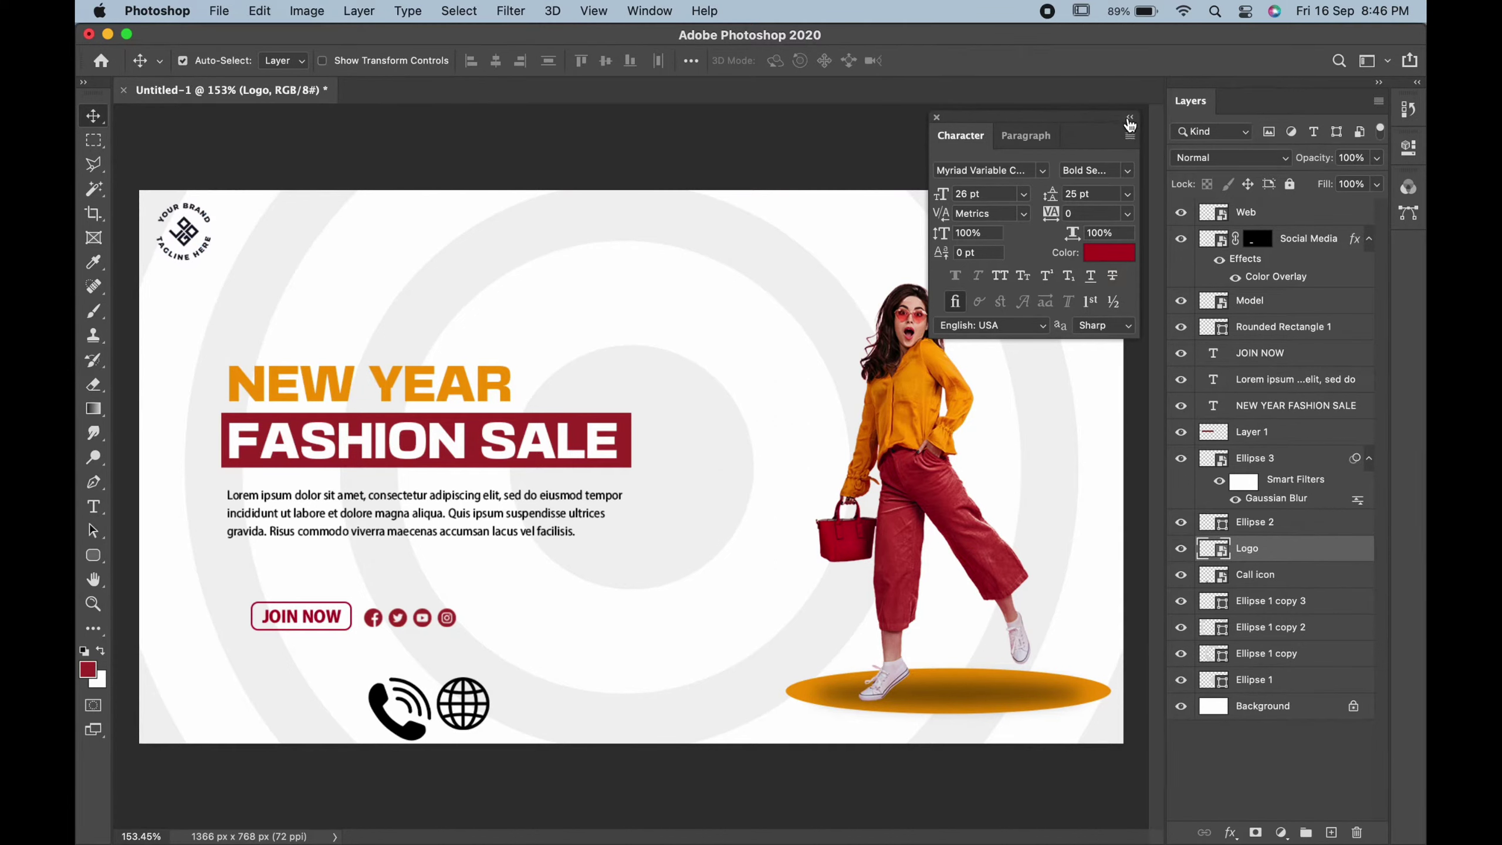
{"action": "left_click", "coordinate": [1128, 120]}
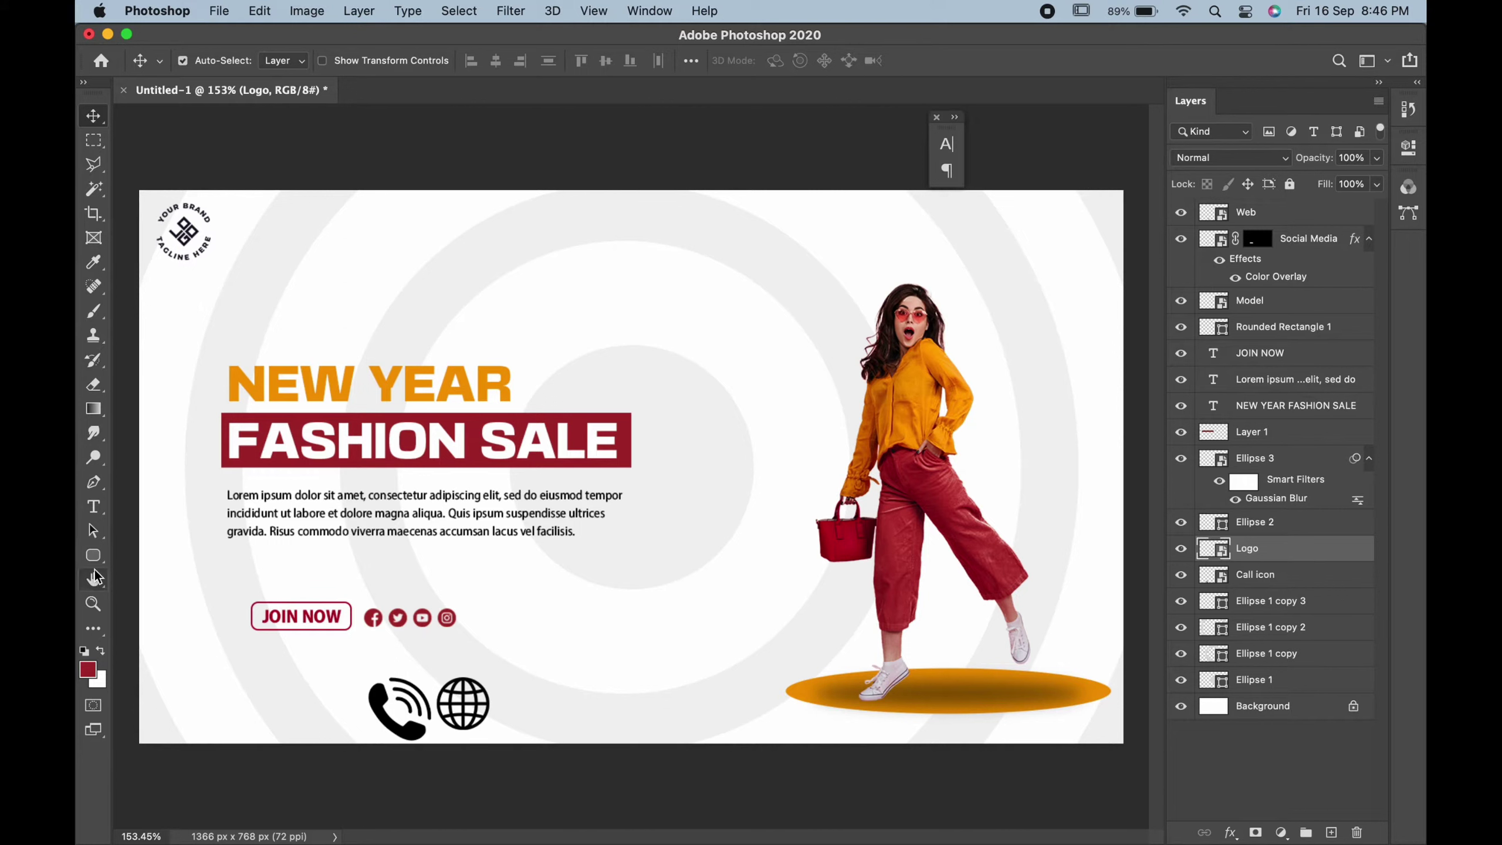
Step: Draw a large circle and small dots beside the model's head, filled orange
{"action": "left_click_drag", "start_coordinate": [93, 555], "coordinate": [190, 583]}
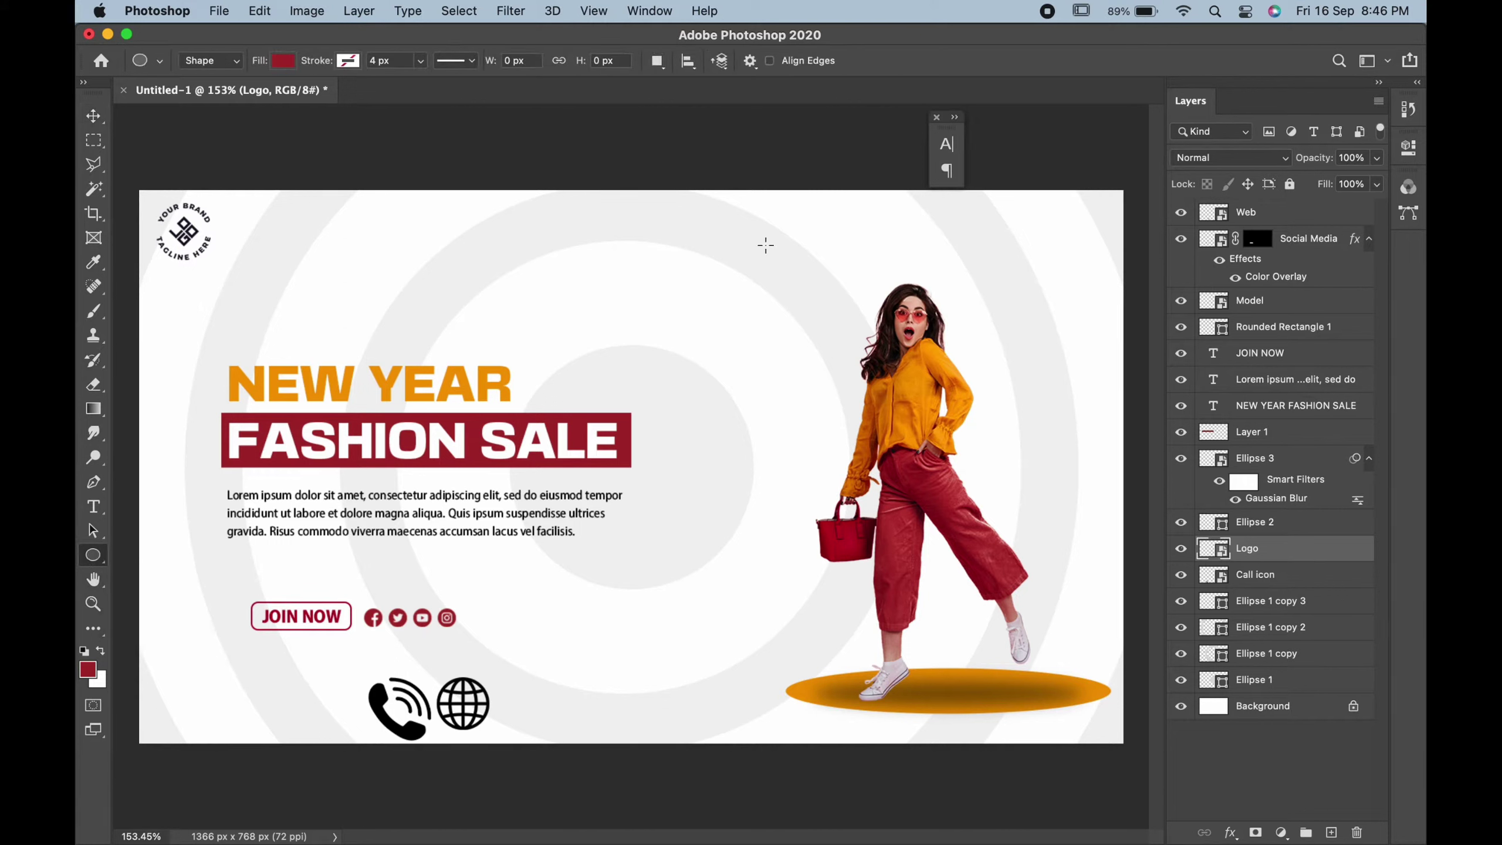
{"action": "mouse_move", "coordinate": [703, 227]}
{"action": "left_mouse_down"}
{"action": "mouse_move", "coordinate": [840, 323]}
{"action": "mouse_move", "coordinate": [852, 308]}
{"action": "left_mouse_up"}
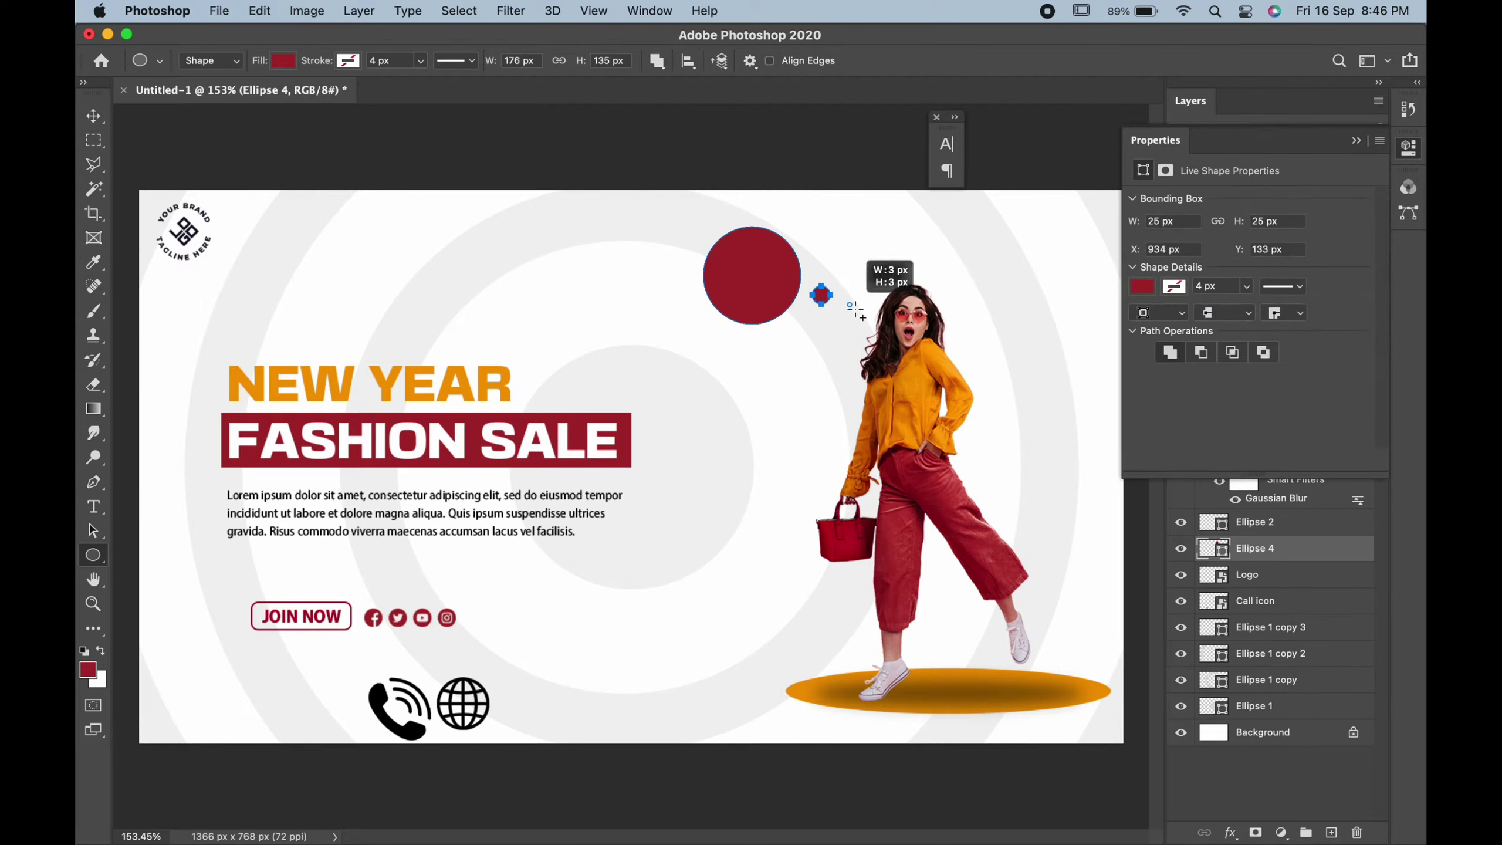
{"action": "left_click_drag", "start_coordinate": [851, 308], "coordinate": [852, 309]}
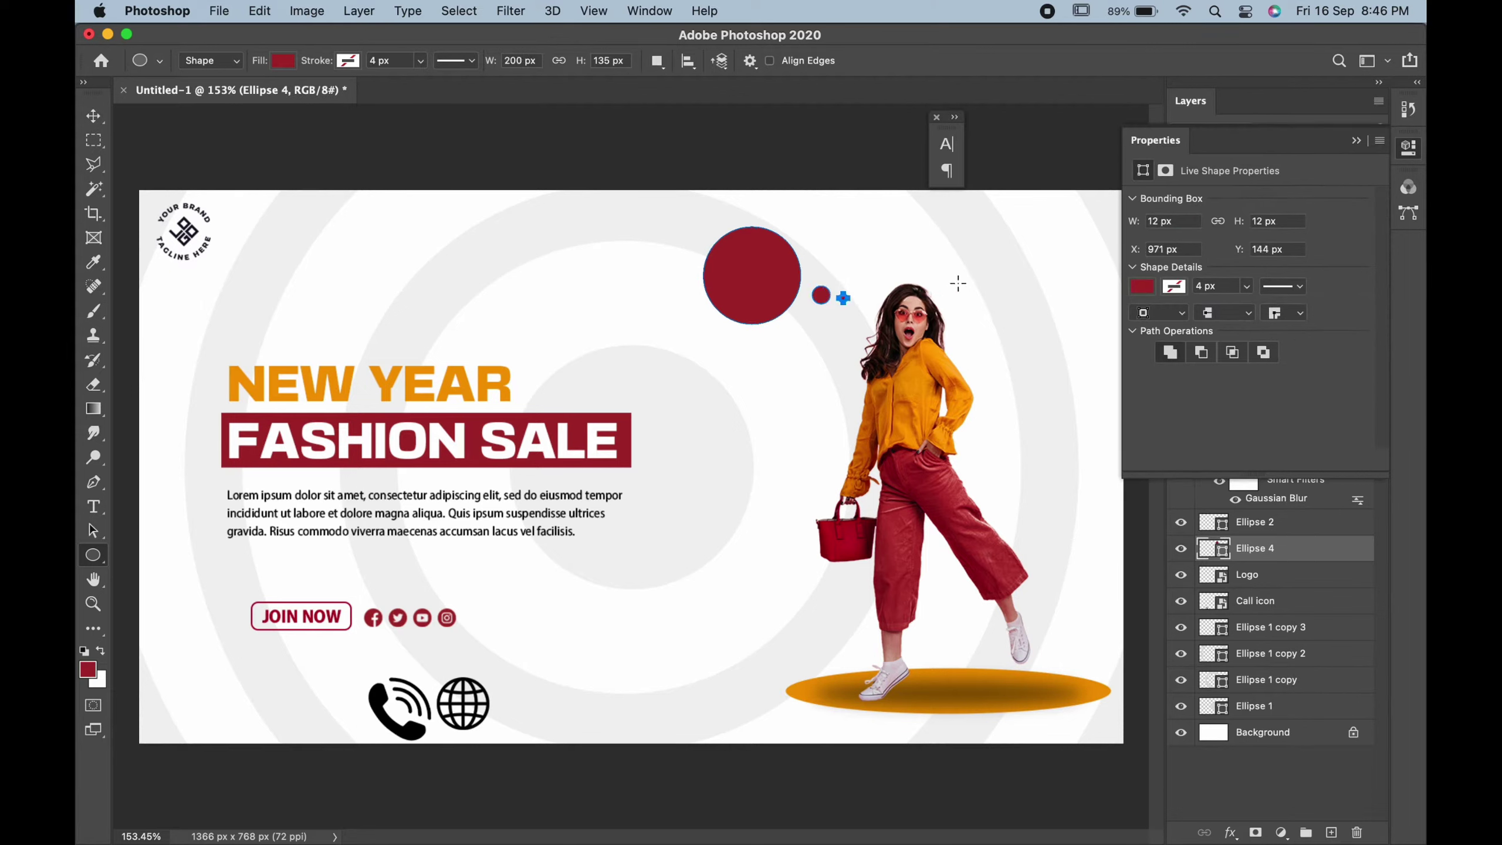
{"action": "left_click", "coordinate": [283, 60]}
{"action": "left_click", "coordinate": [277, 161]}
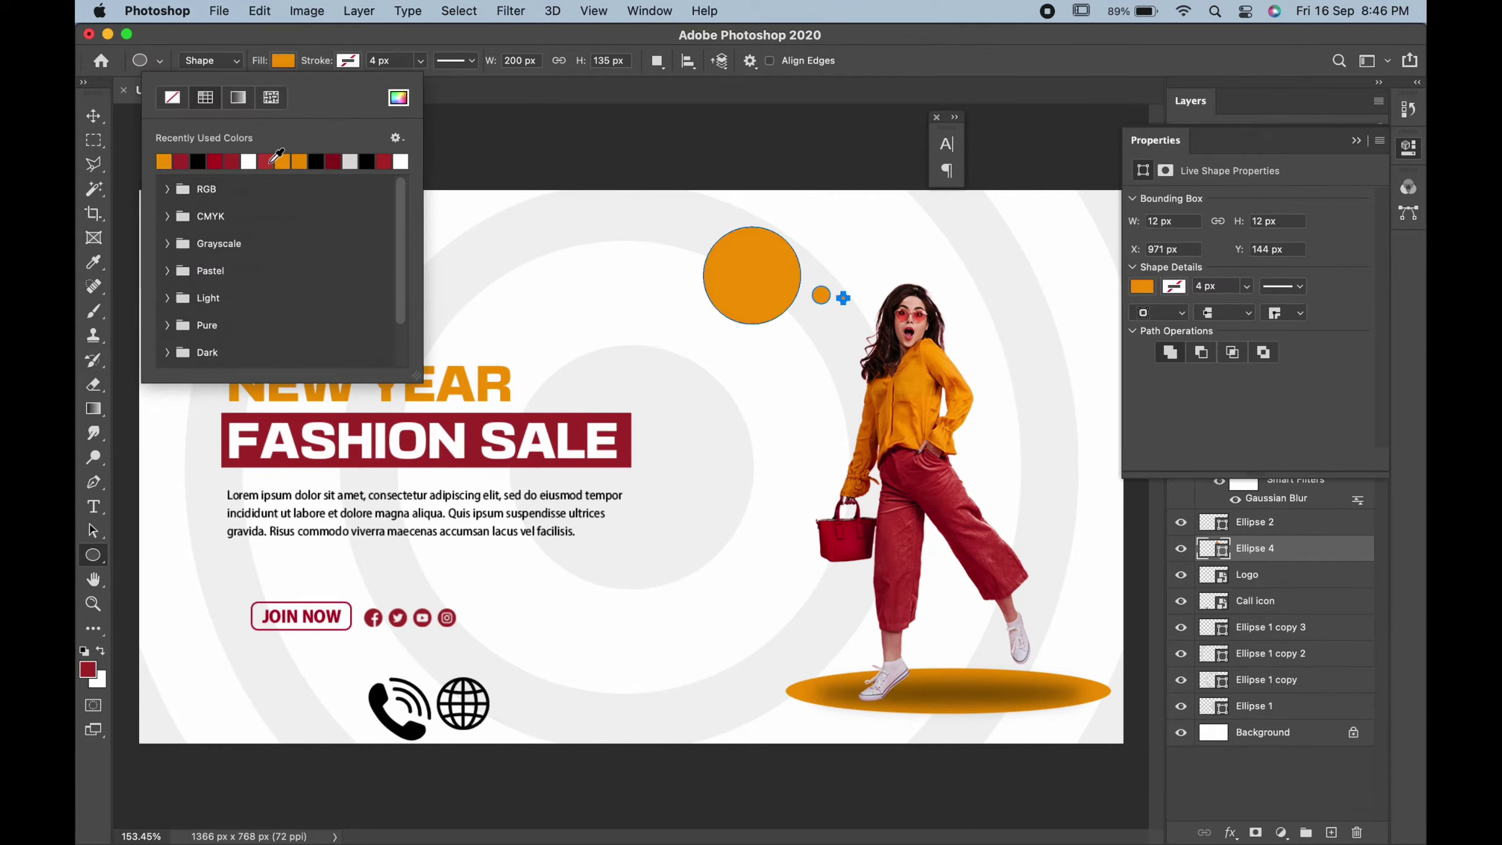
{"action": "left_click", "coordinate": [96, 118]}
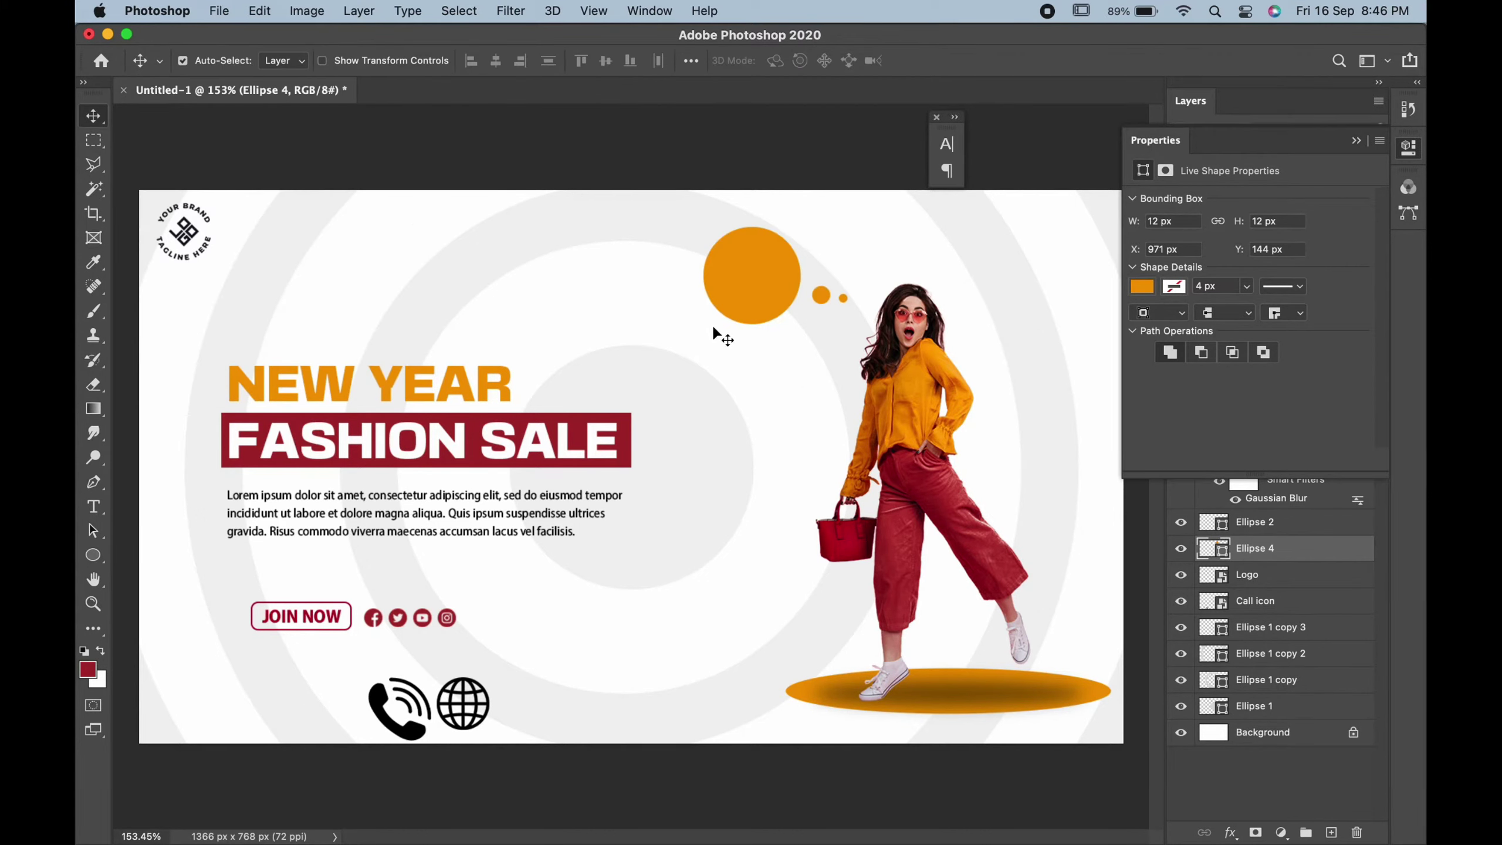
{"action": "left_click", "coordinate": [1408, 158]}
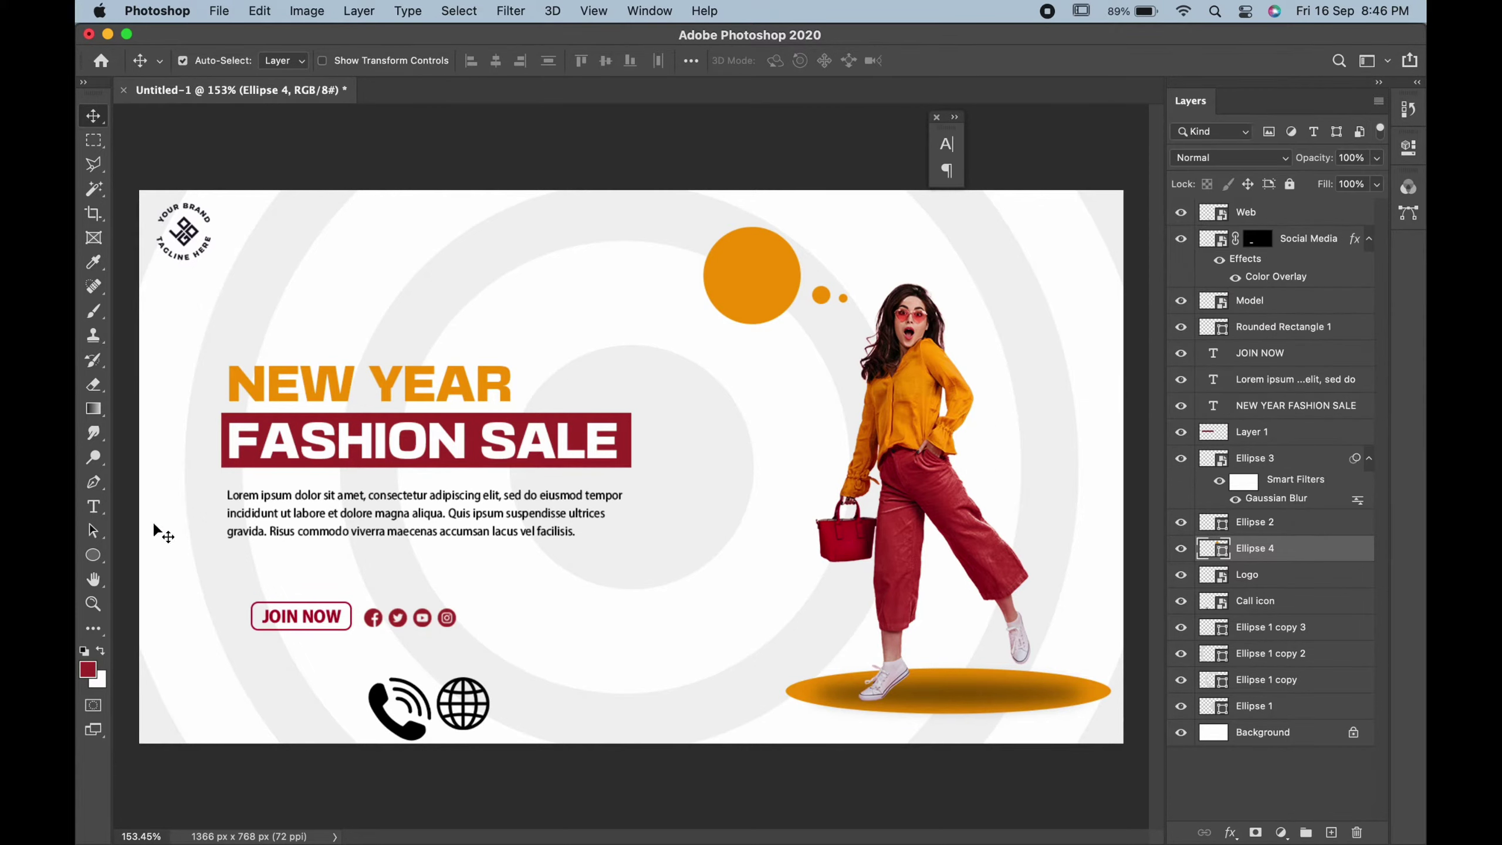
Step: Type the UPTO 40% OFF text, colour it white and move it onto the orange circle
{"action": "left_click", "coordinate": [93, 507]}
{"action": "left_click", "coordinate": [524, 275]}
{"action": "type", "text": "UPTO"}
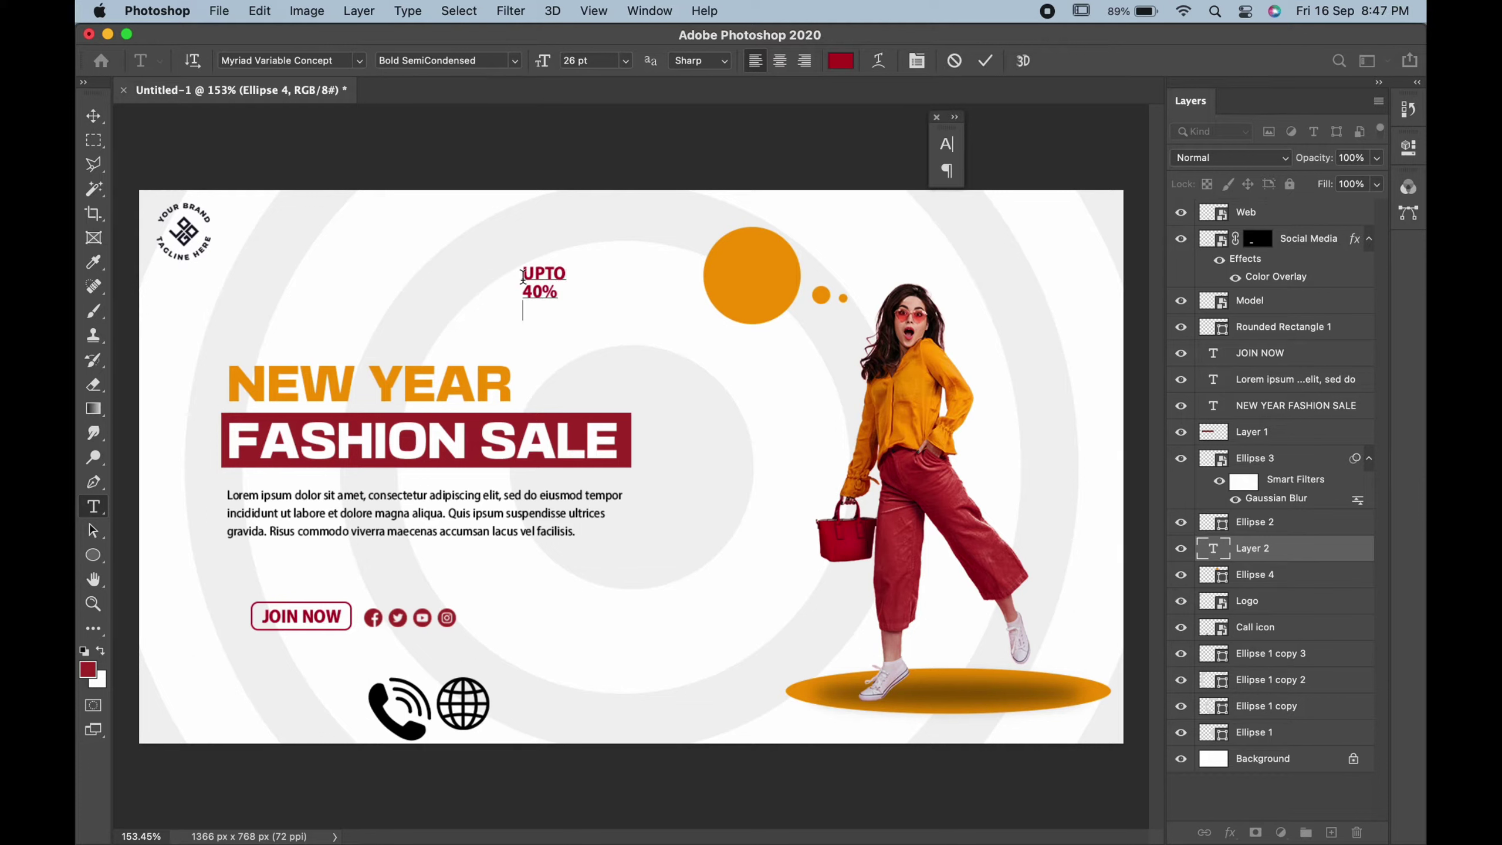
{"action": "left_click_drag", "start_coordinate": [577, 314], "coordinate": [510, 241]}
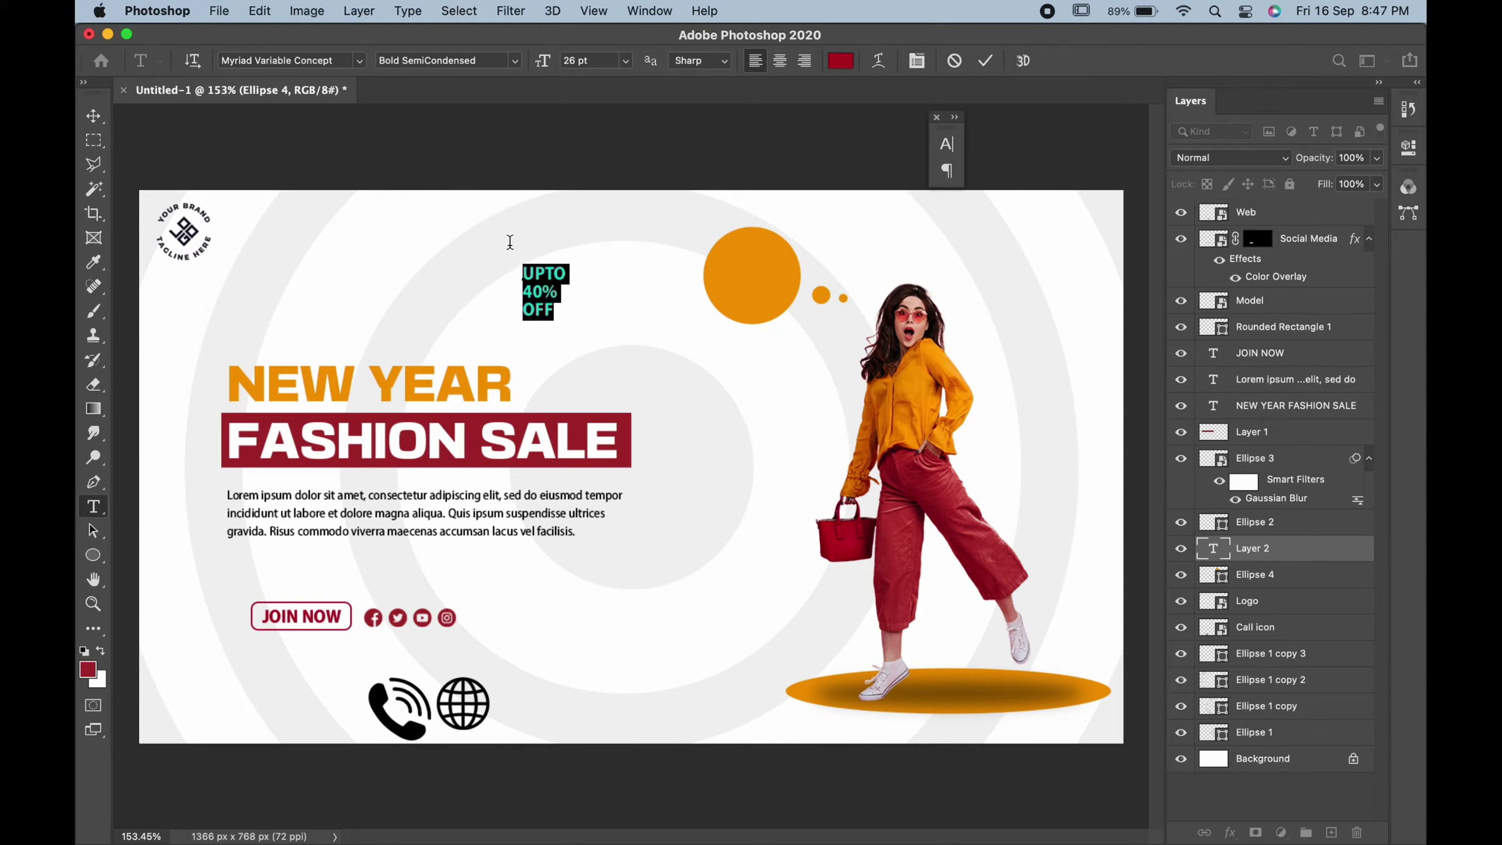
{"action": "left_click", "coordinate": [840, 60]}
{"action": "left_click_drag", "start_coordinate": [951, 244], "coordinate": [937, 207]}
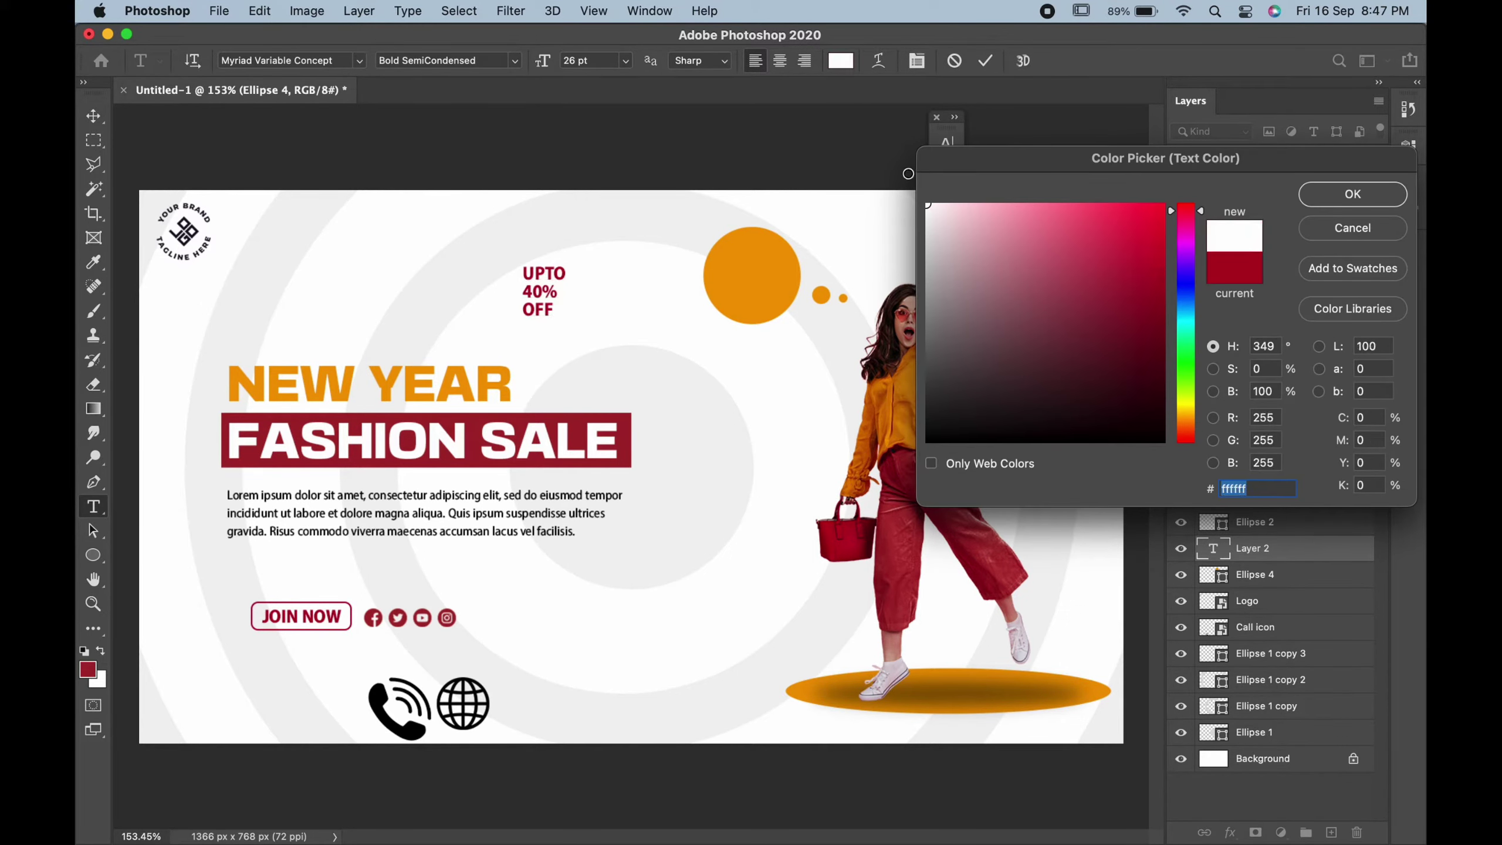
{"action": "left_click", "coordinate": [1352, 192]}
{"action": "left_click_drag", "start_coordinate": [647, 305], "coordinate": [792, 319]}
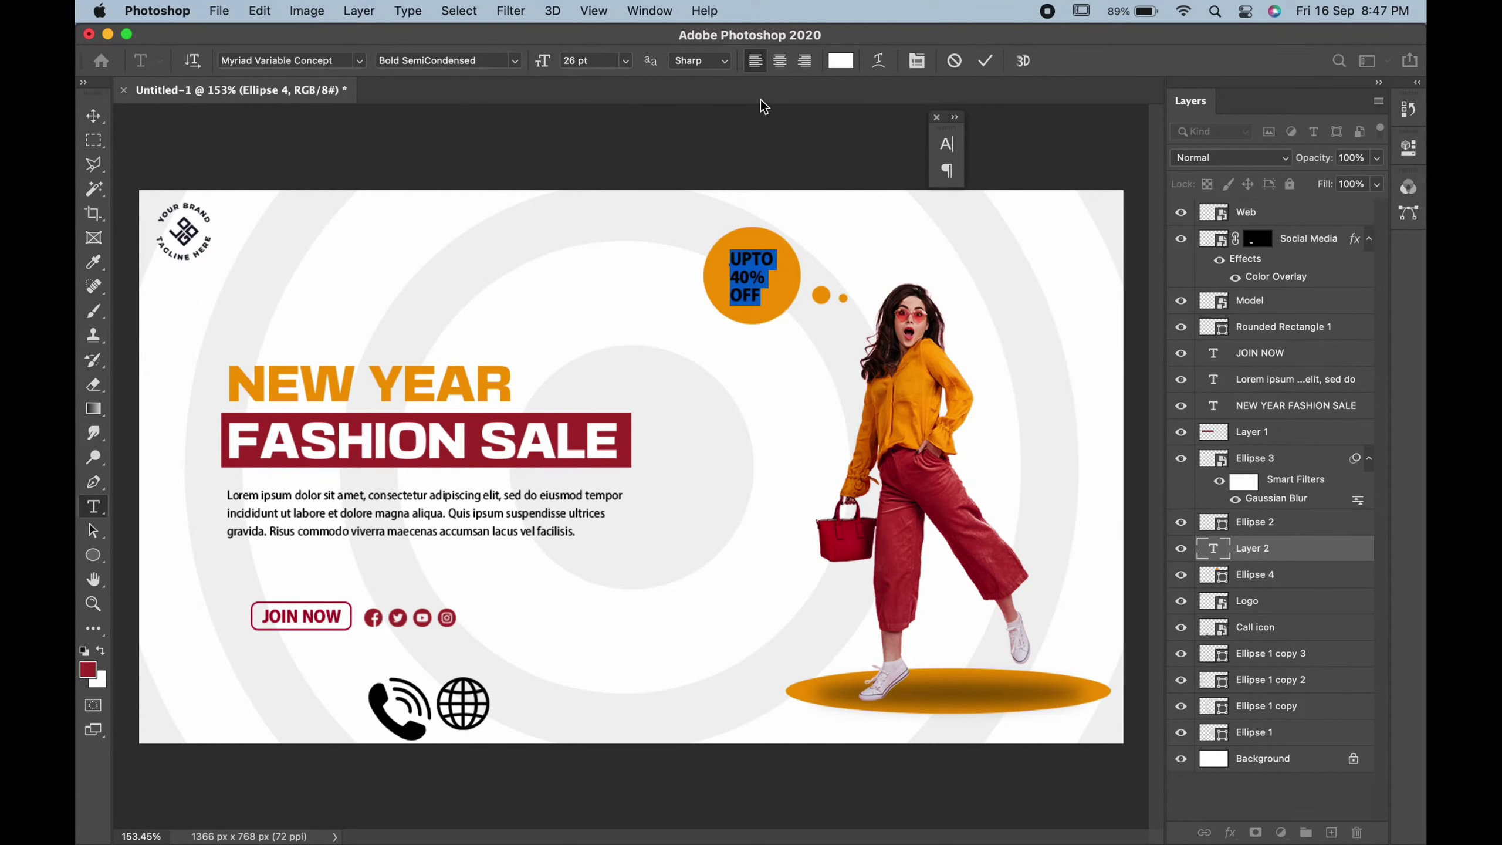
Step: Centre-align the discount text at 33 pt with 37 pt leading, centred in the circle
{"action": "left_click", "coordinate": [779, 64]}
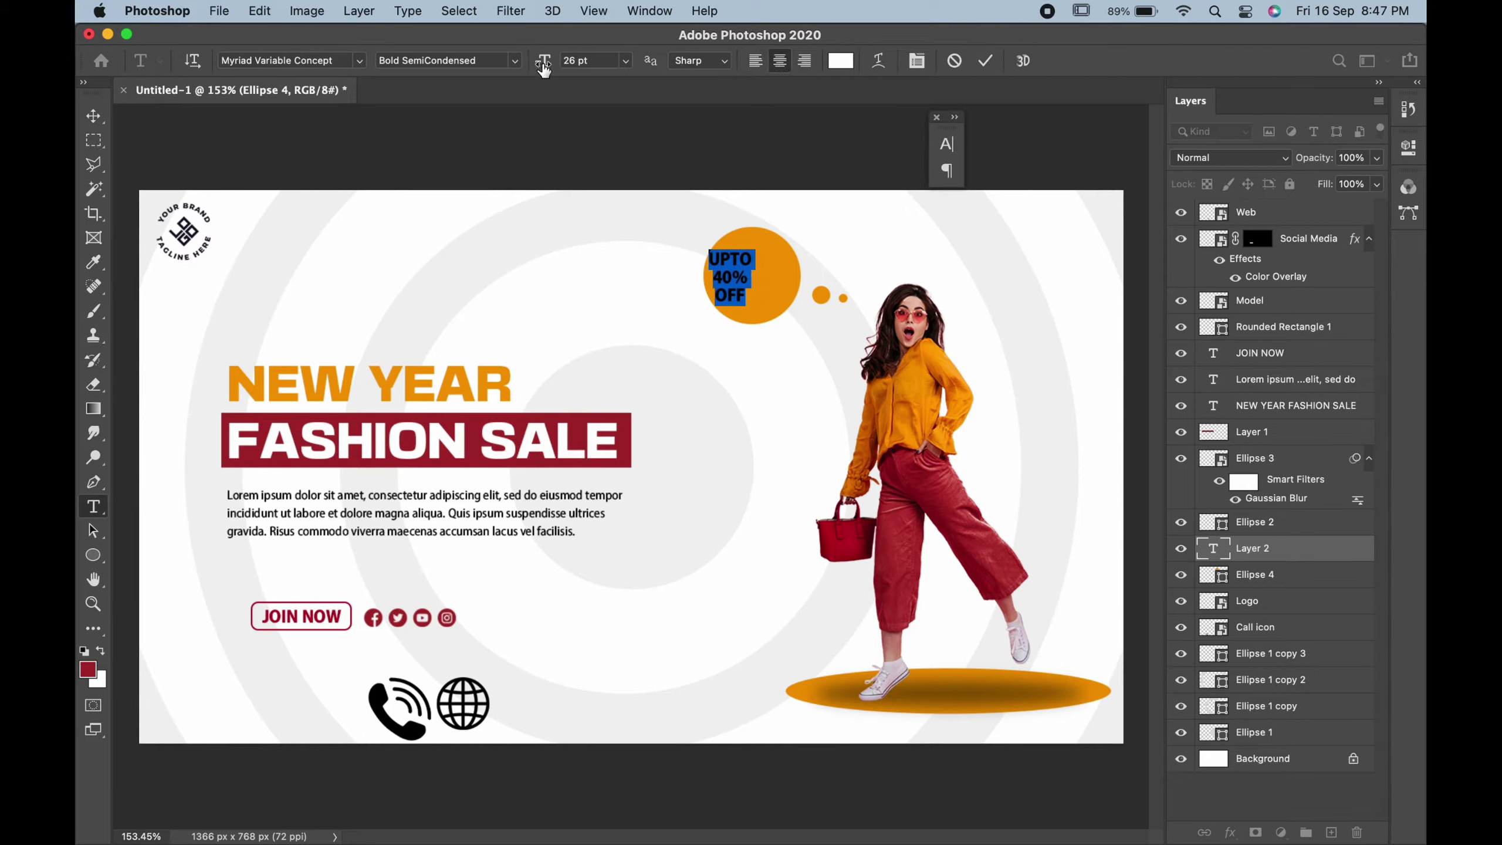
{"action": "left_click_drag", "start_coordinate": [543, 68], "coordinate": [549, 70]}
{"action": "left_click", "coordinate": [917, 60]}
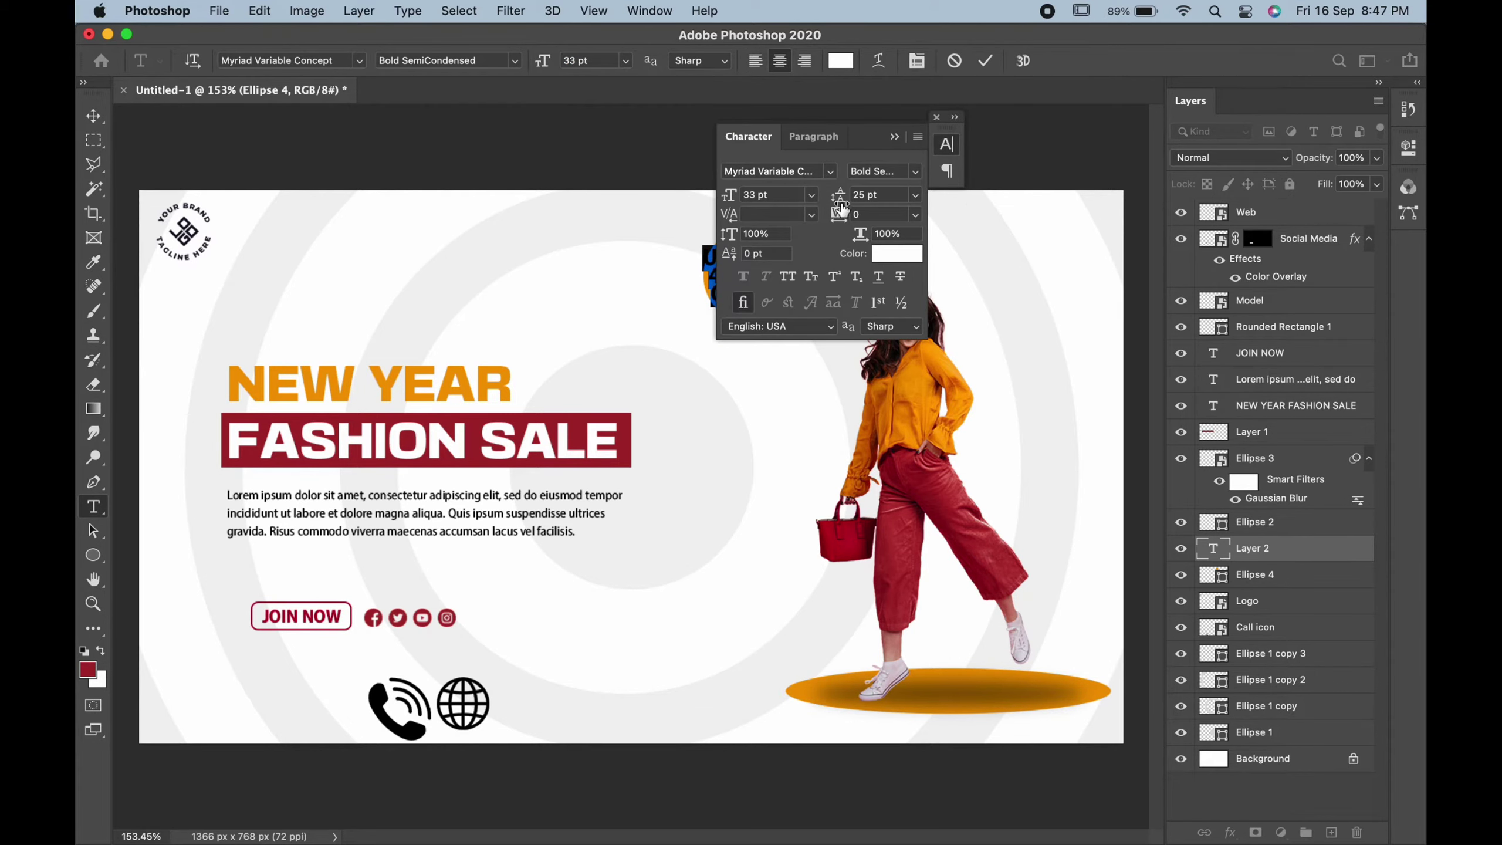
{"action": "left_click_drag", "start_coordinate": [865, 124], "coordinate": [1077, 159]}
{"action": "left_click_drag", "start_coordinate": [1051, 230], "coordinate": [1070, 230]}
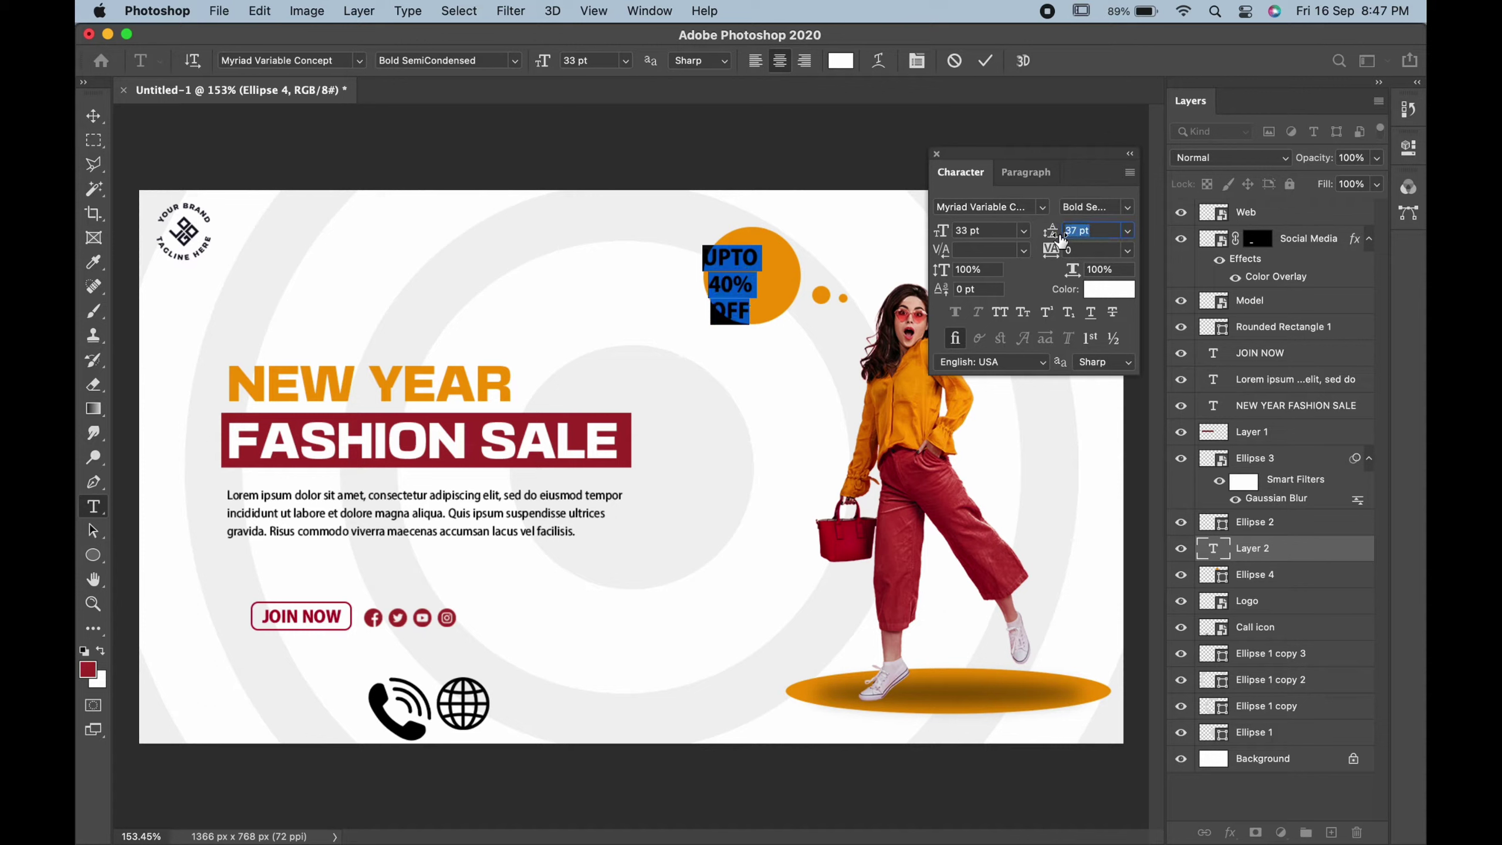
{"action": "left_click", "coordinate": [93, 116]}
{"action": "mouse_move", "coordinate": [737, 269]}
{"action": "left_mouse_down"}
{"action": "mouse_move", "coordinate": [760, 264]}
{"action": "mouse_move", "coordinate": [681, 251]}
{"action": "left_mouse_up"}
Step: Set per-line sizes: UPTO 25 pt, 40% 35 pt and OFF 25 pt
{"action": "double_click", "coordinate": [779, 251]}
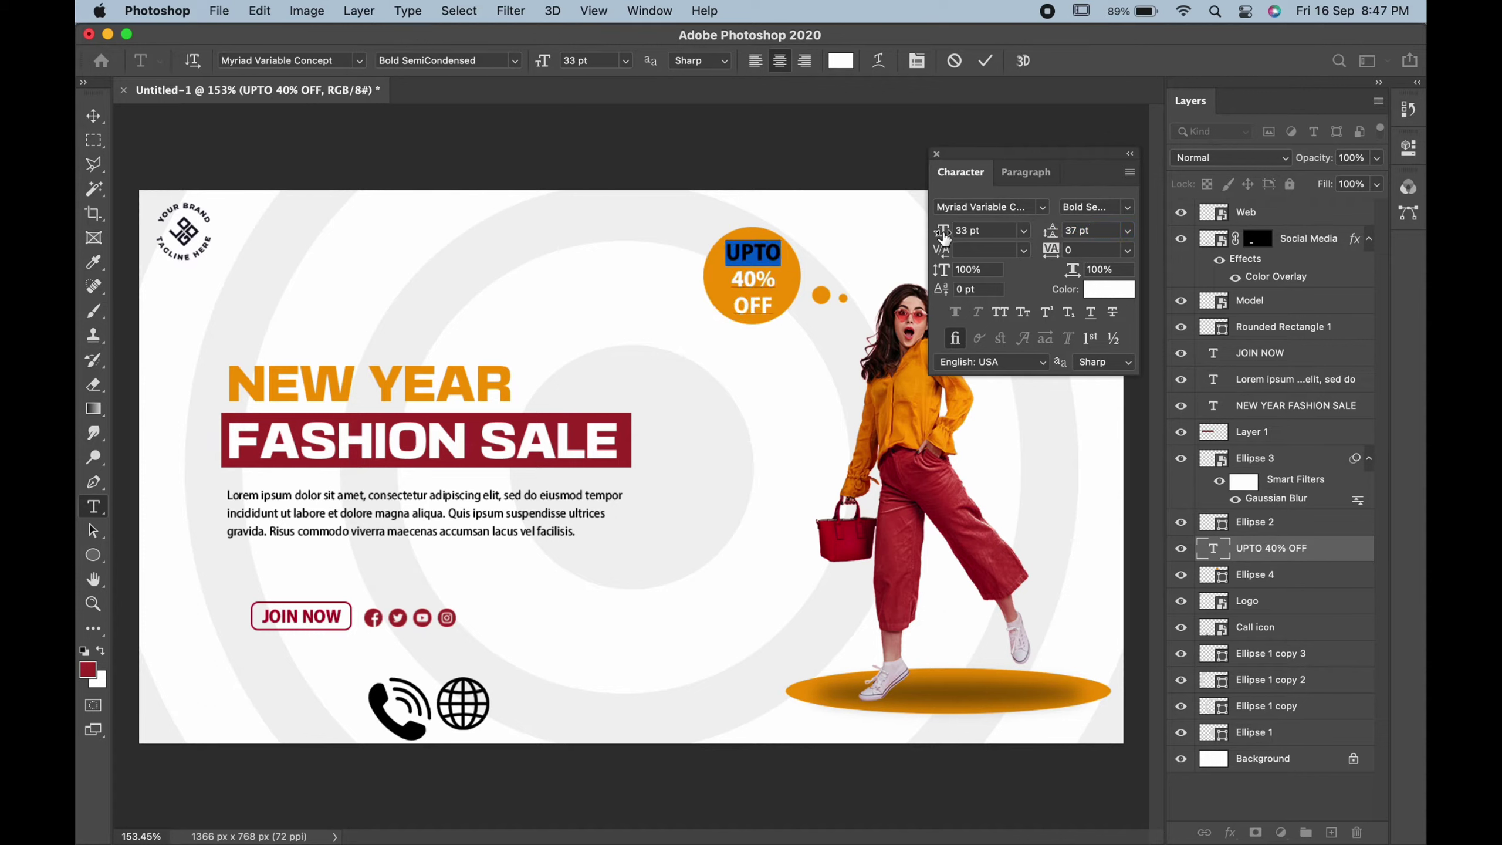
{"action": "double_click", "coordinate": [965, 230]}
{"action": "type", "text": "4"}
{"action": "key", "text": "Return"}
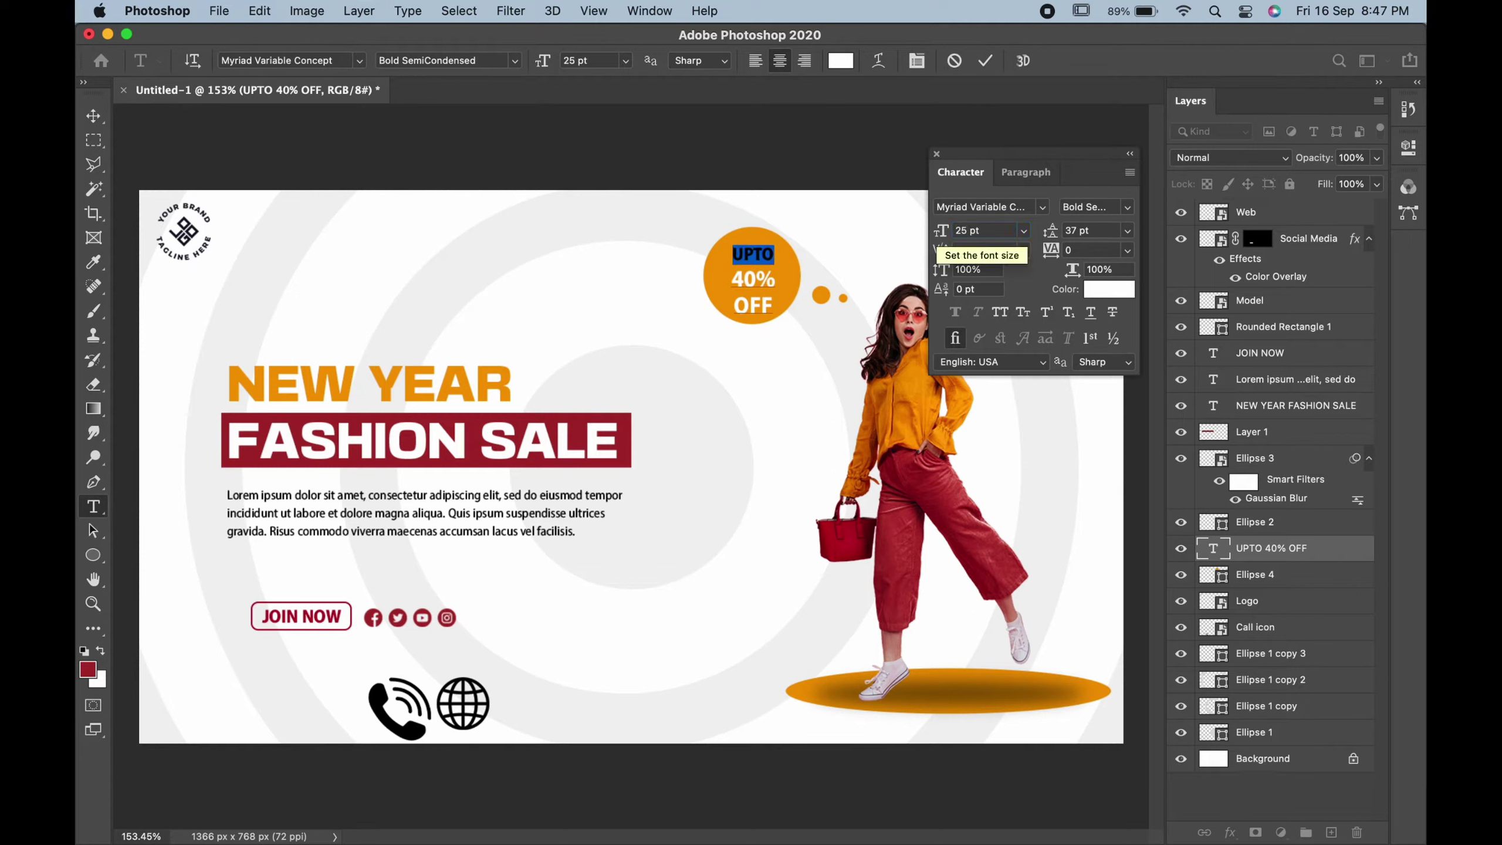
{"action": "mouse_move", "coordinate": [781, 278]}
{"action": "left_mouse_down"}
{"action": "mouse_move", "coordinate": [704, 279]}
{"action": "mouse_move", "coordinate": [685, 304]}
{"action": "left_mouse_up"}
{"action": "type", "text": "35"}
{"action": "key", "text": "Return"}
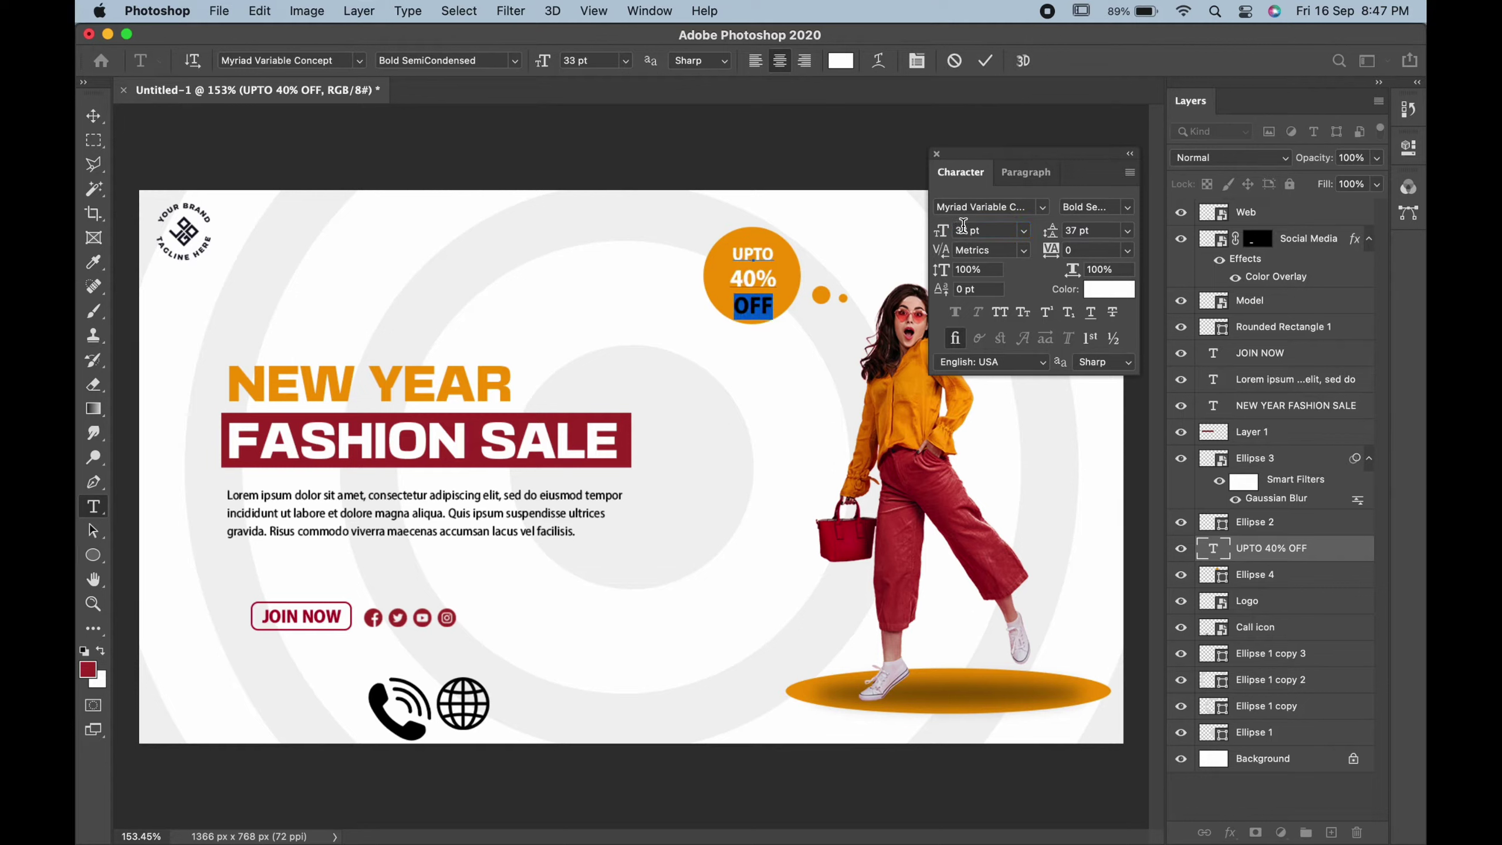
{"action": "double_click", "coordinate": [964, 230]}
{"action": "type", "text": "25"}
{"action": "key", "text": "Return"}
{"action": "left_click", "coordinate": [93, 117]}
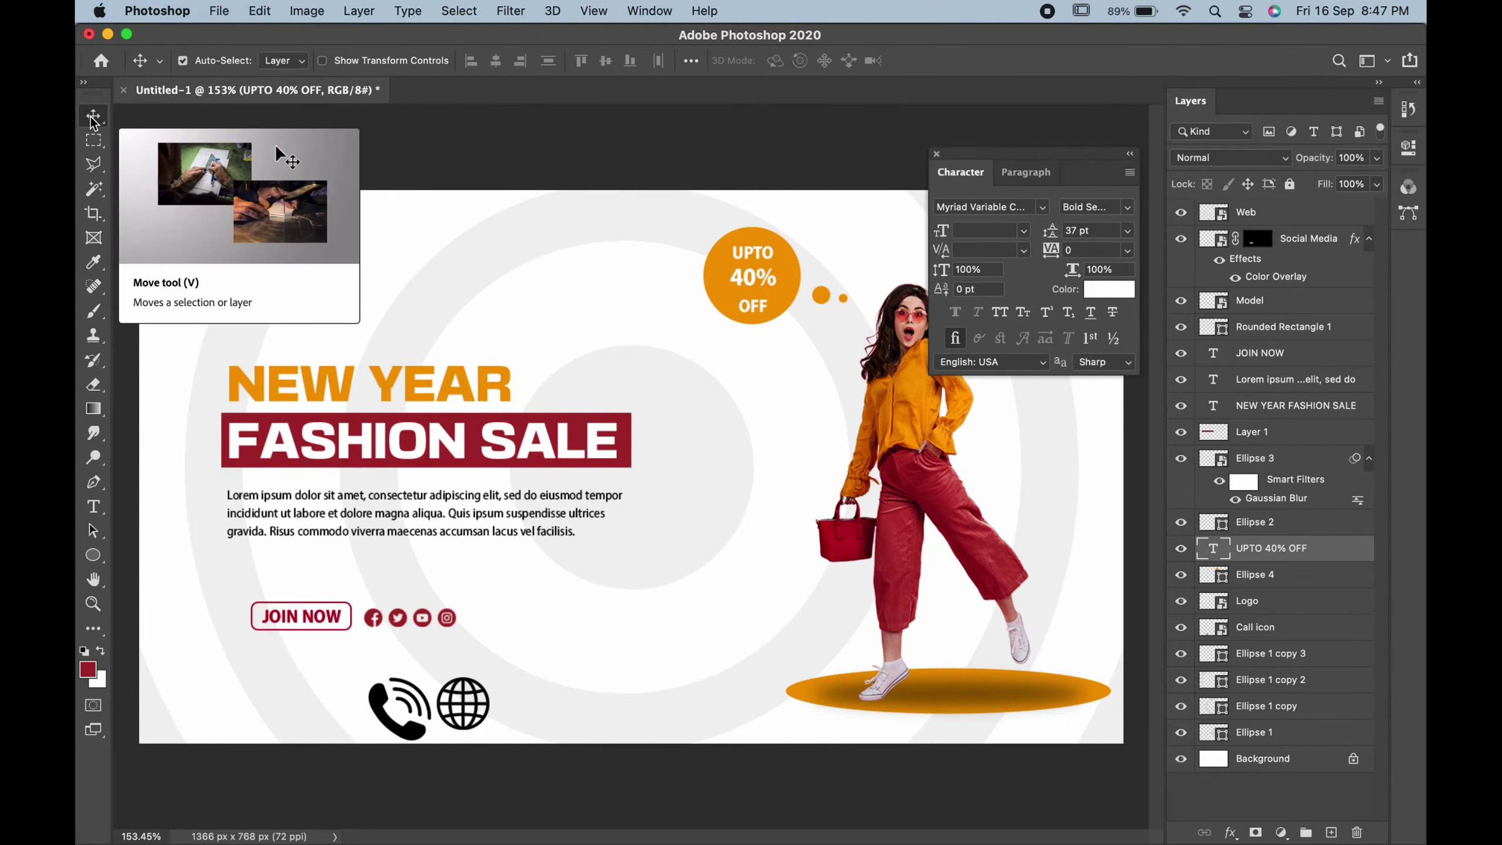
{"action": "left_click", "coordinate": [936, 155]}
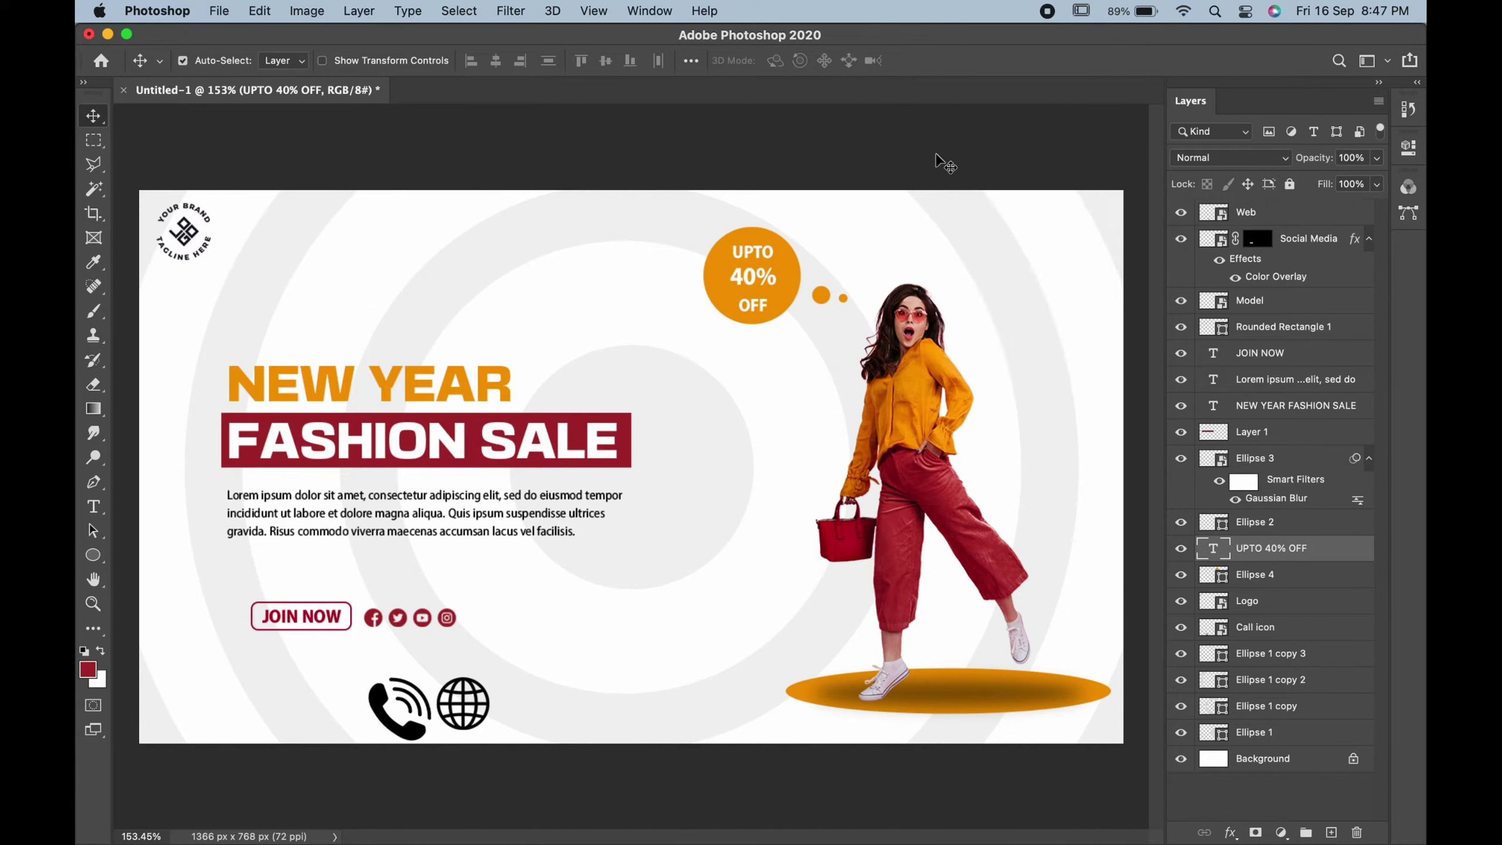
Step: Scale the phone icon down small with Free Transform
{"action": "left_click", "coordinate": [380, 697]}
{"action": "key", "text": "ctrl+t"}
{"action": "mouse_move", "coordinate": [436, 674]}
{"action": "left_mouse_down"}
{"action": "mouse_move", "coordinate": [412, 698]}
{"action": "mouse_move", "coordinate": [245, 704]}
{"action": "mouse_move", "coordinate": [266, 689]}
{"action": "left_mouse_up"}
{"action": "key", "text": "Return"}
{"action": "key", "text": "ctrl+t"}
{"action": "key", "text": "Return"}
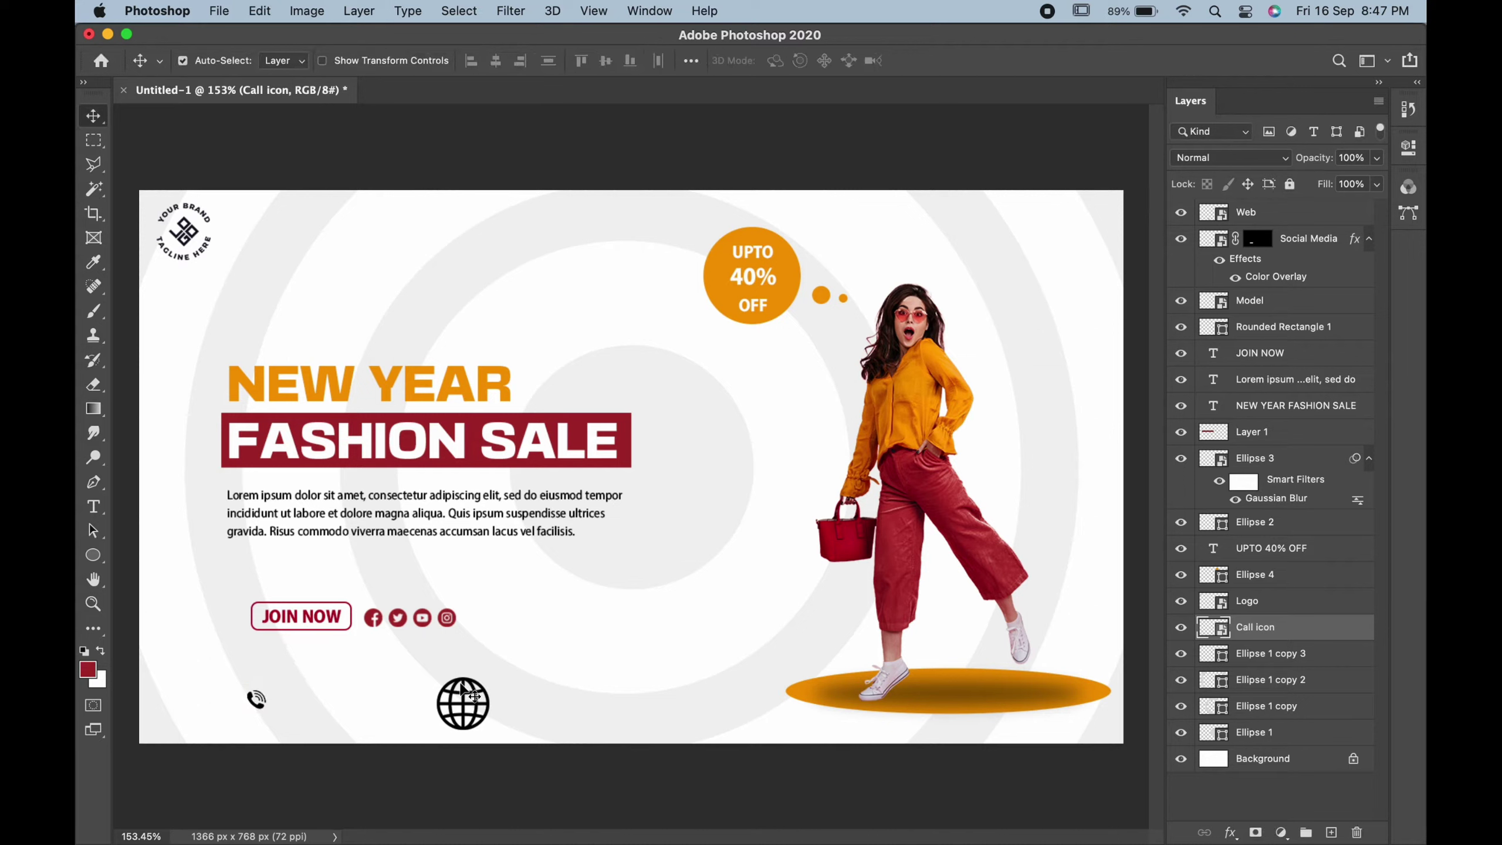
Step: Shrink the globe icon and line it up level with the phone icon
{"action": "left_click", "coordinate": [473, 695]}
{"action": "key", "text": "ctrl+t"}
{"action": "mouse_move", "coordinate": [490, 677]}
{"action": "left_mouse_down"}
{"action": "mouse_move", "coordinate": [447, 705]}
{"action": "mouse_move", "coordinate": [374, 698]}
{"action": "left_mouse_up"}
{"action": "key", "text": "Return"}
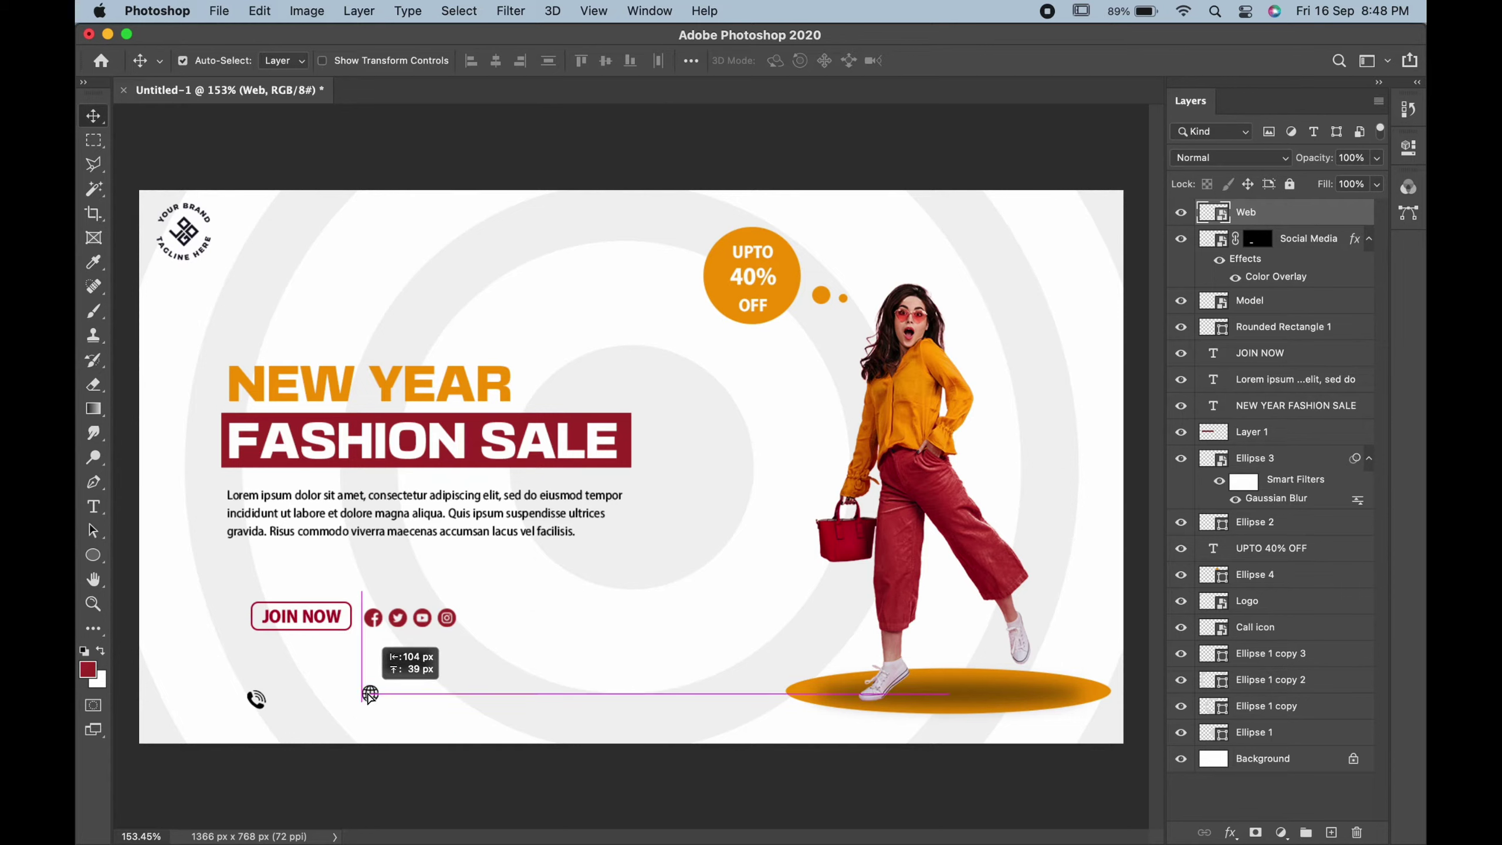
{"action": "left_click_drag", "start_coordinate": [374, 698], "coordinate": [370, 700]}
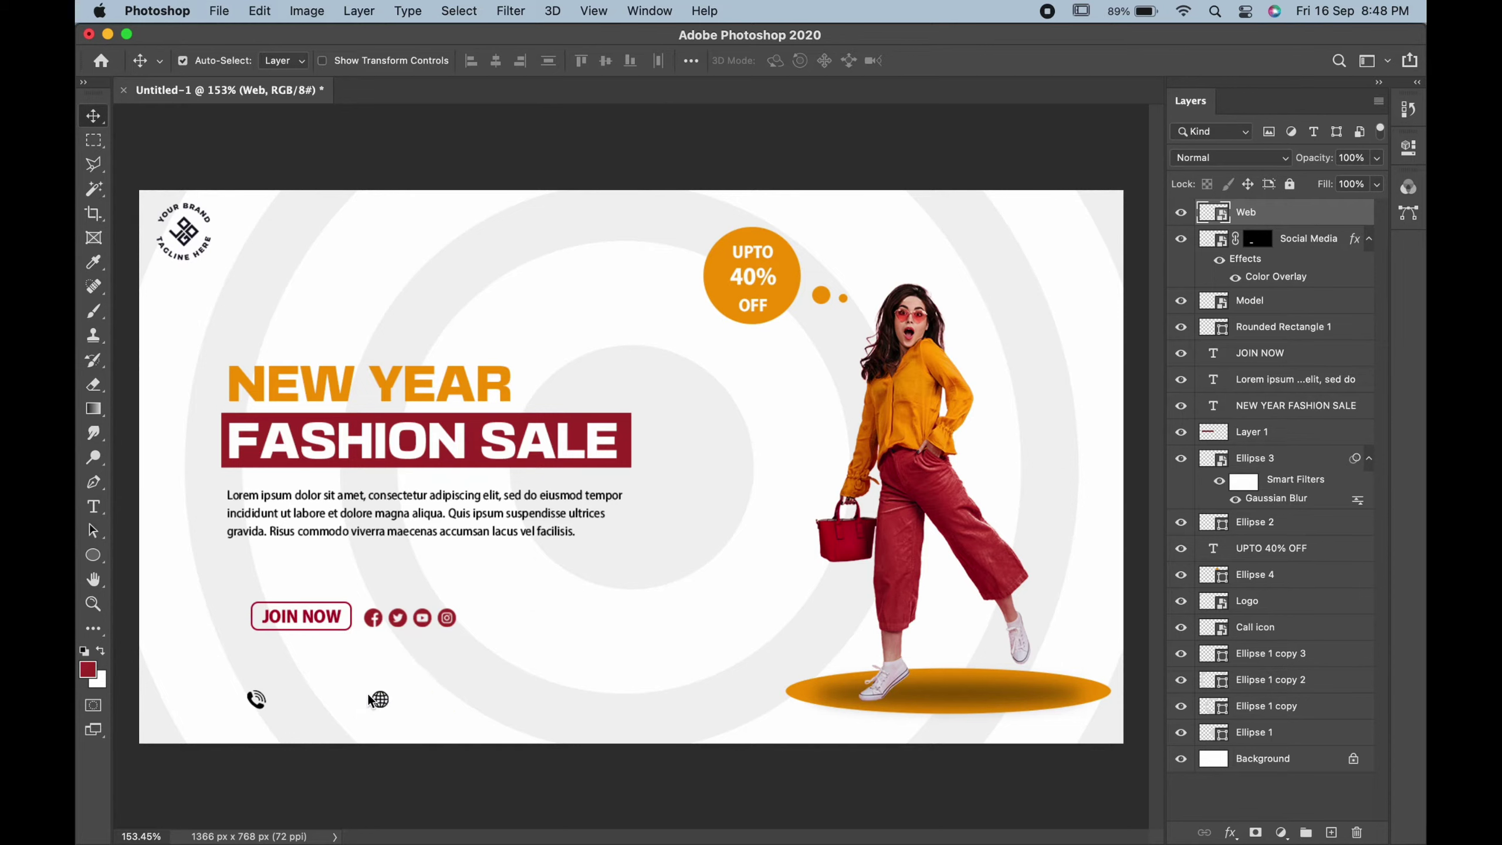
Step: Recolour the phone number text orange, sampled from the discount circle, in Regular weight
{"action": "left_click", "coordinate": [93, 507]}
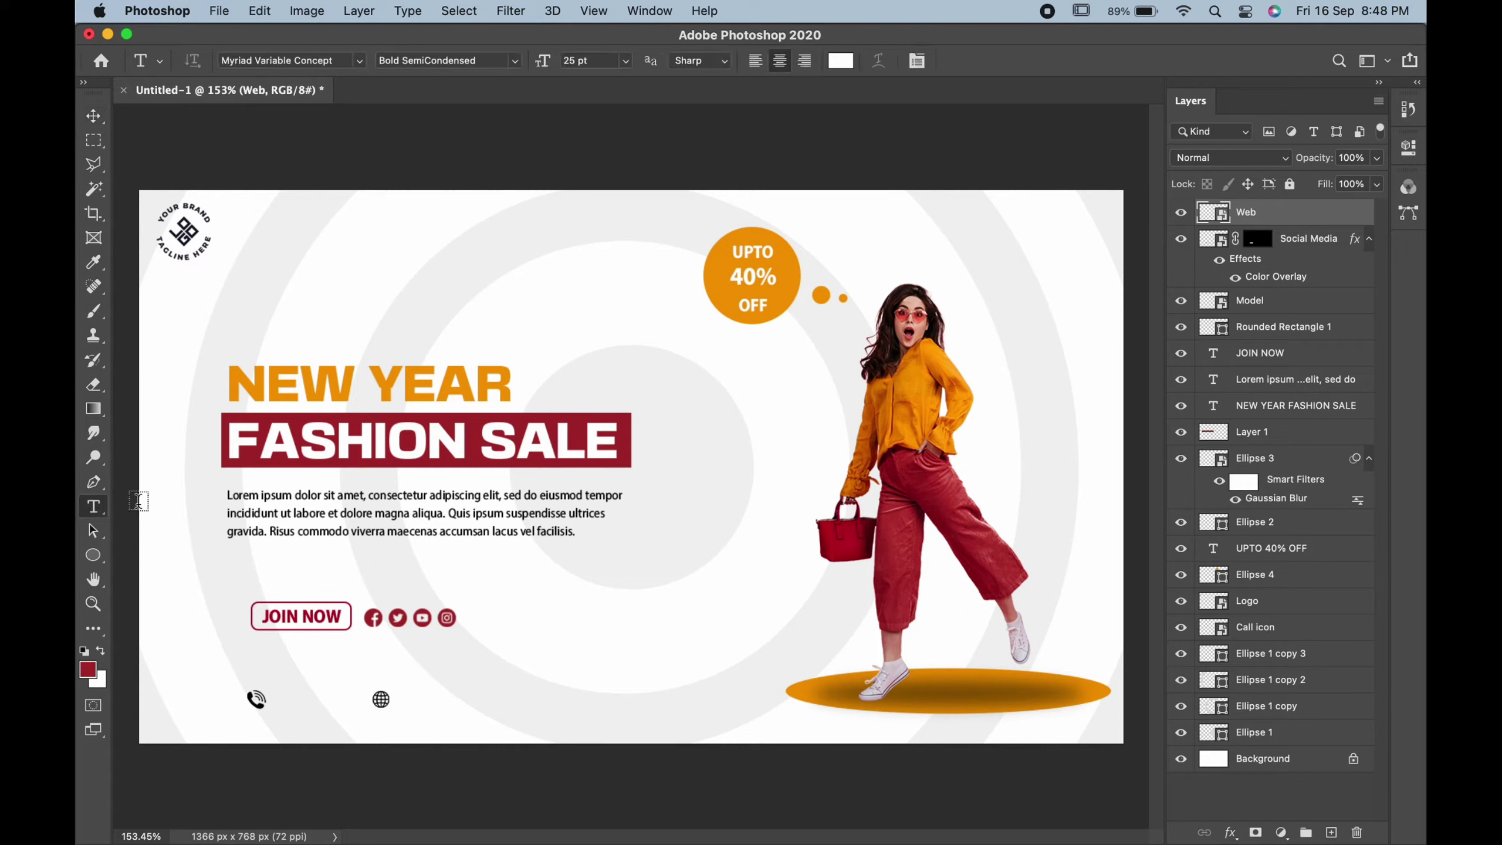
{"action": "left_click", "coordinate": [297, 679]}
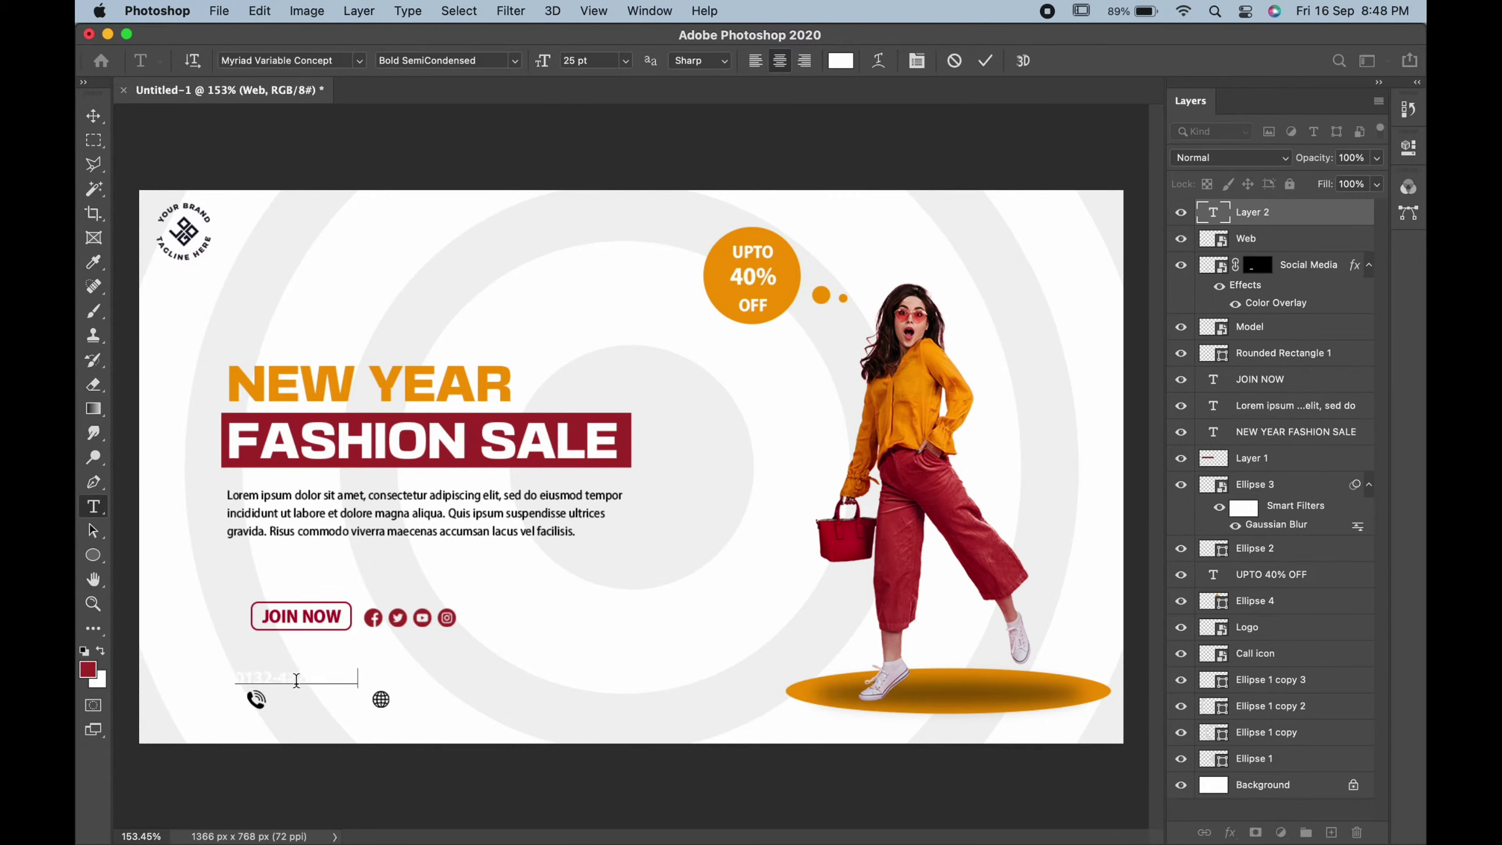
{"action": "key", "text": "ctrl+a"}
{"action": "left_click", "coordinate": [841, 62]}
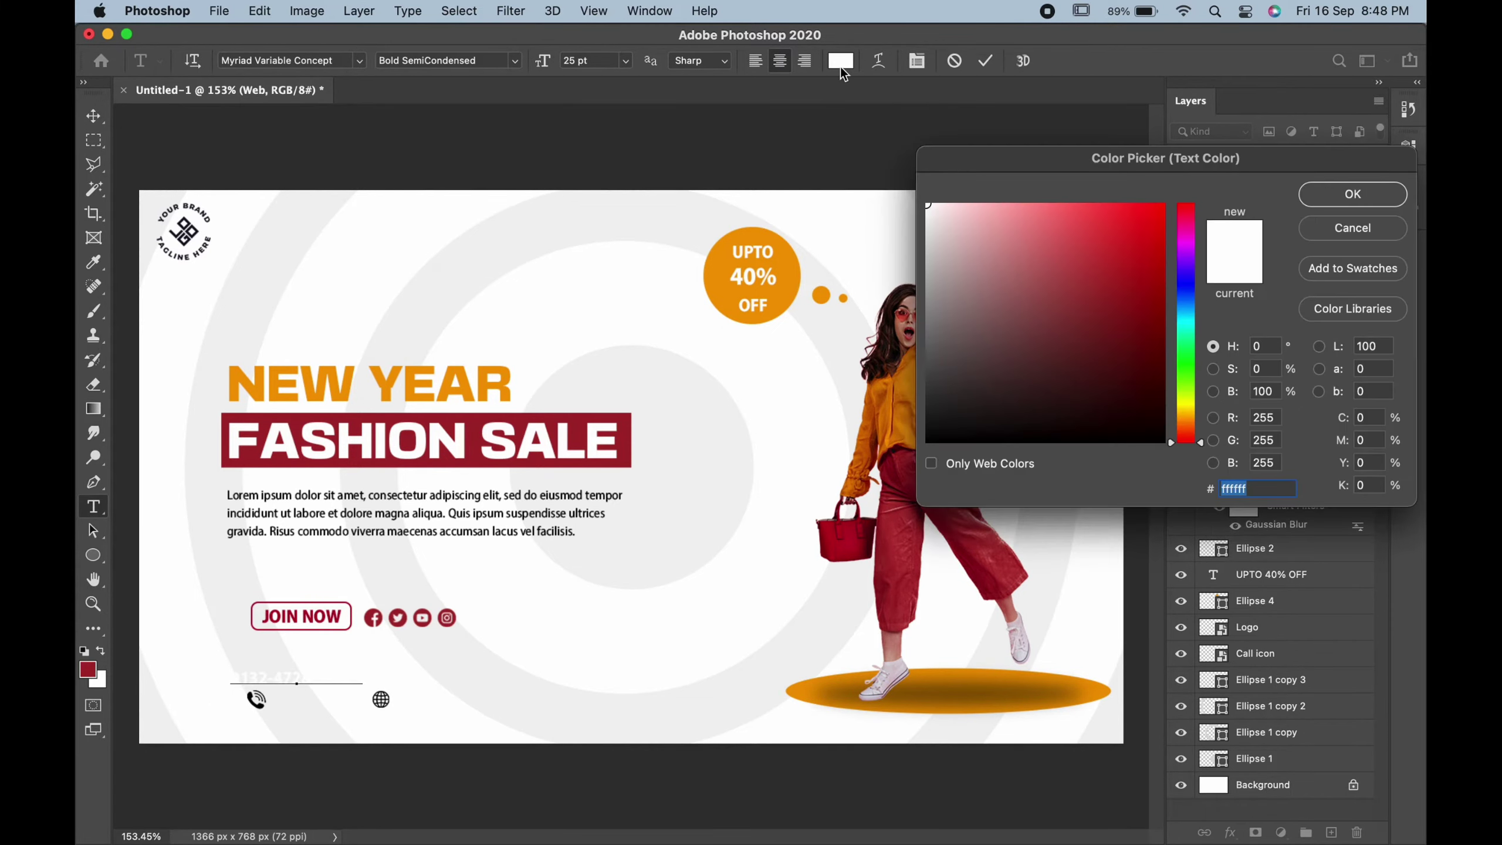
{"action": "left_click", "coordinate": [716, 286]}
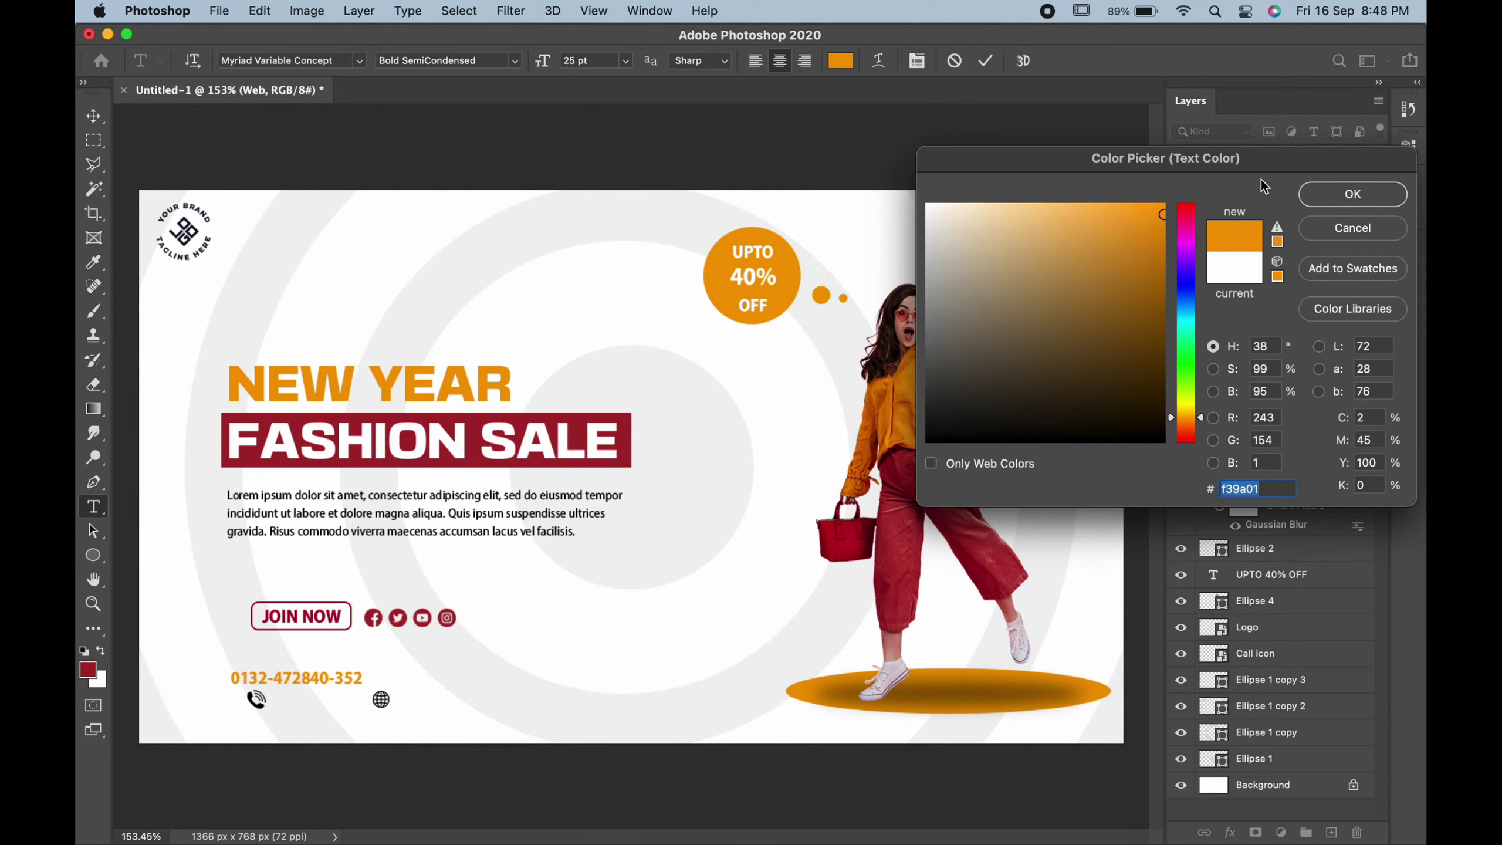
{"action": "left_click", "coordinate": [1319, 200]}
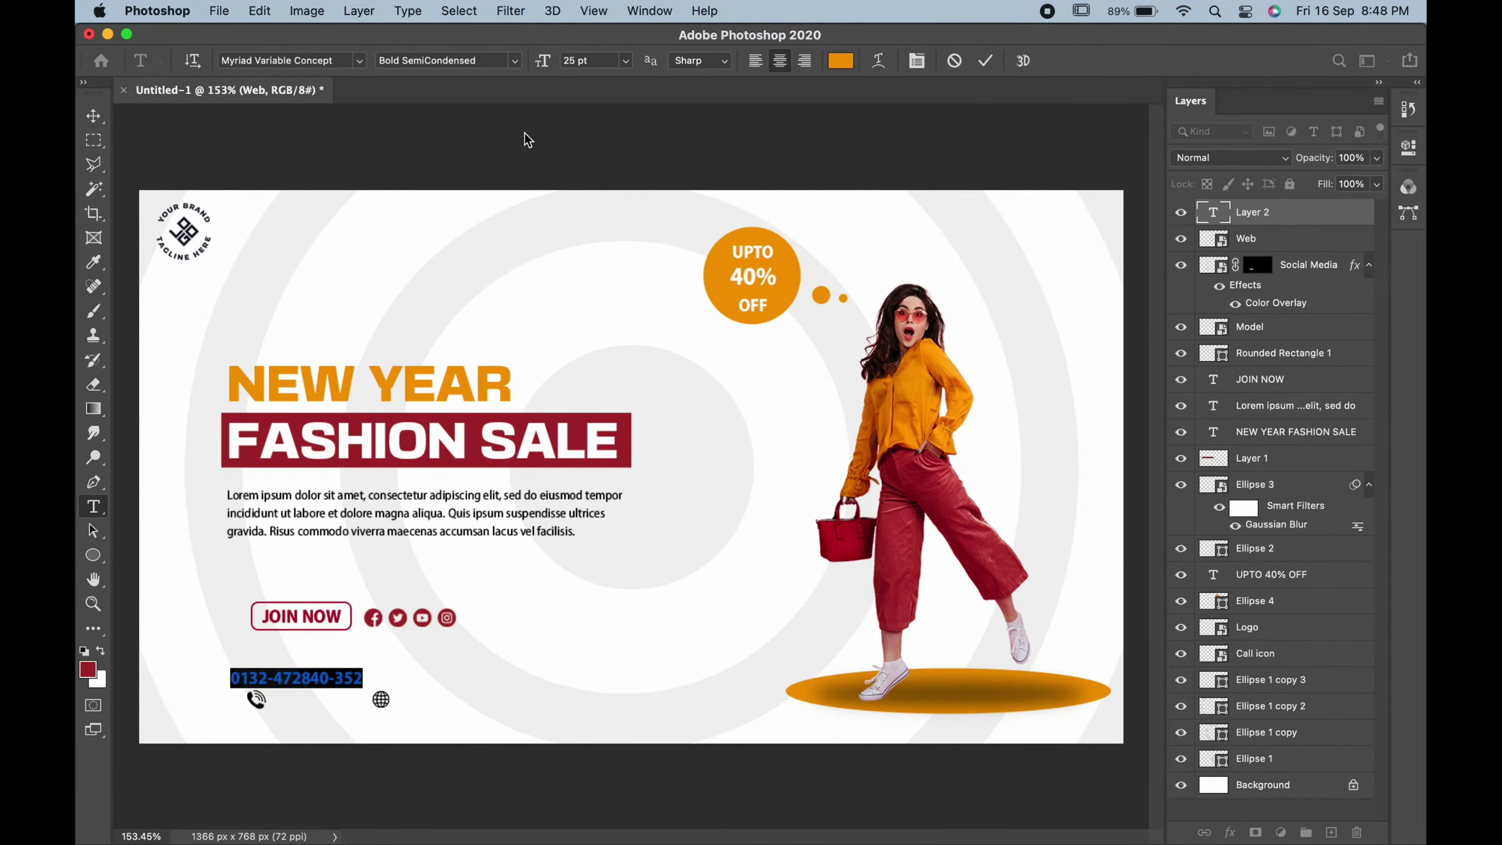
{"action": "left_click", "coordinate": [517, 65]}
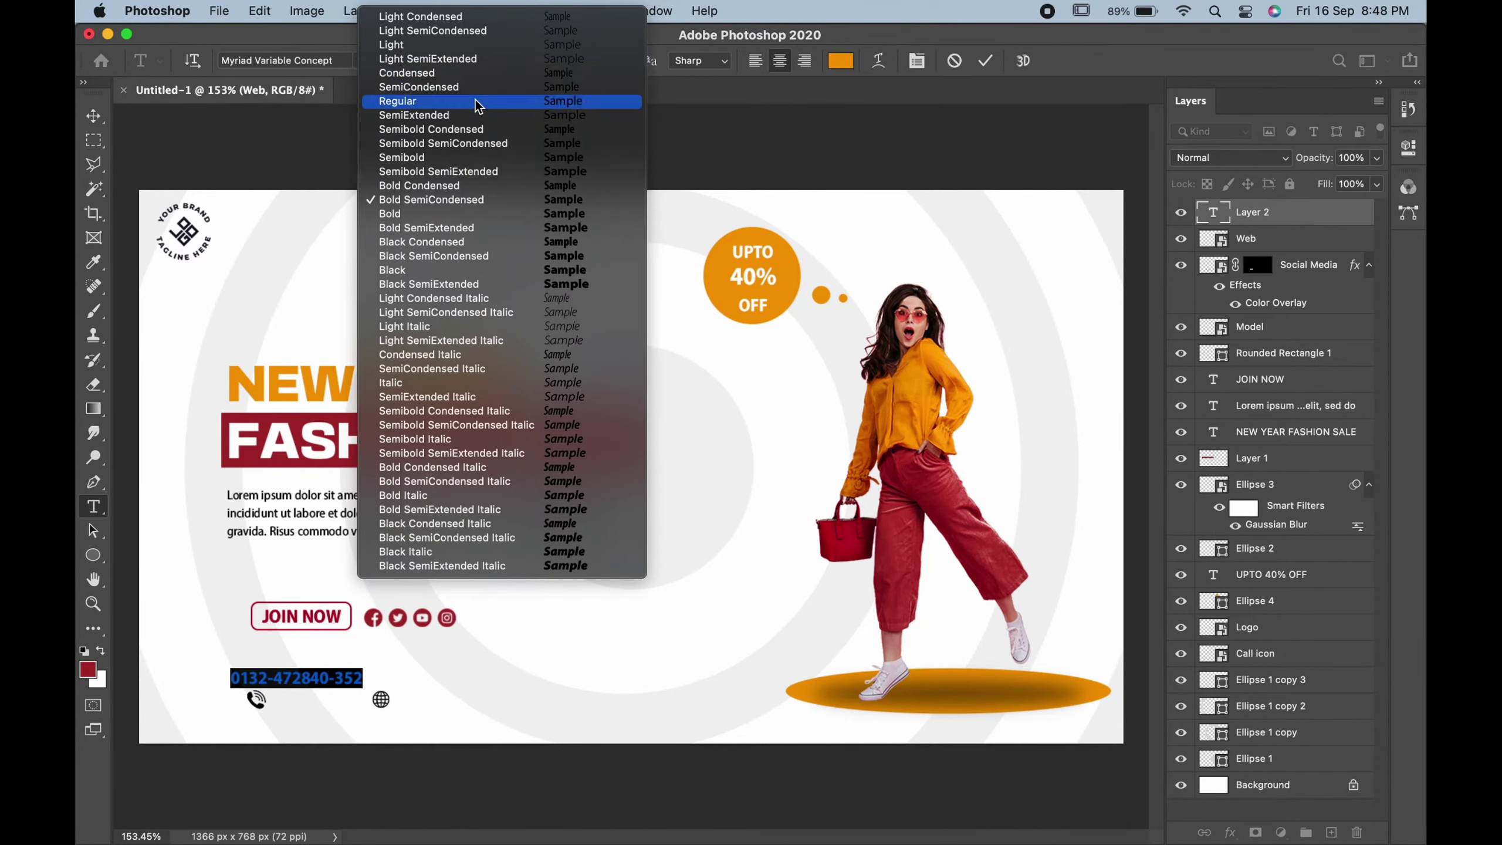
{"action": "left_click", "coordinate": [477, 103]}
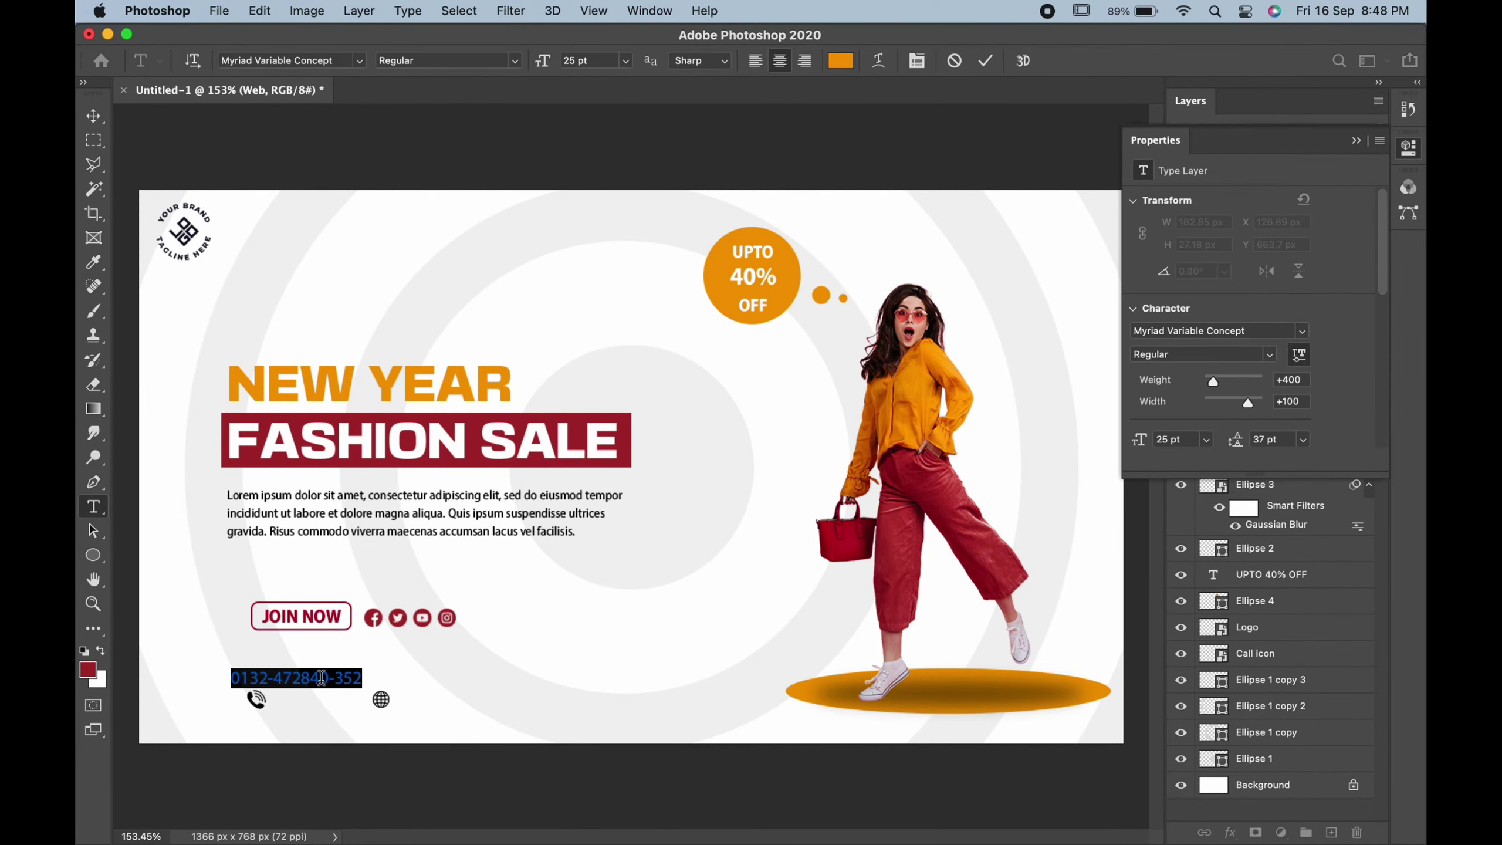
{"action": "left_click", "coordinate": [320, 678]}
{"action": "key", "text": "BackSpace"}
{"action": "key", "text": "BackSpace"}
{"action": "key", "text": "BackSpace"}
{"action": "type", "text": "10"}
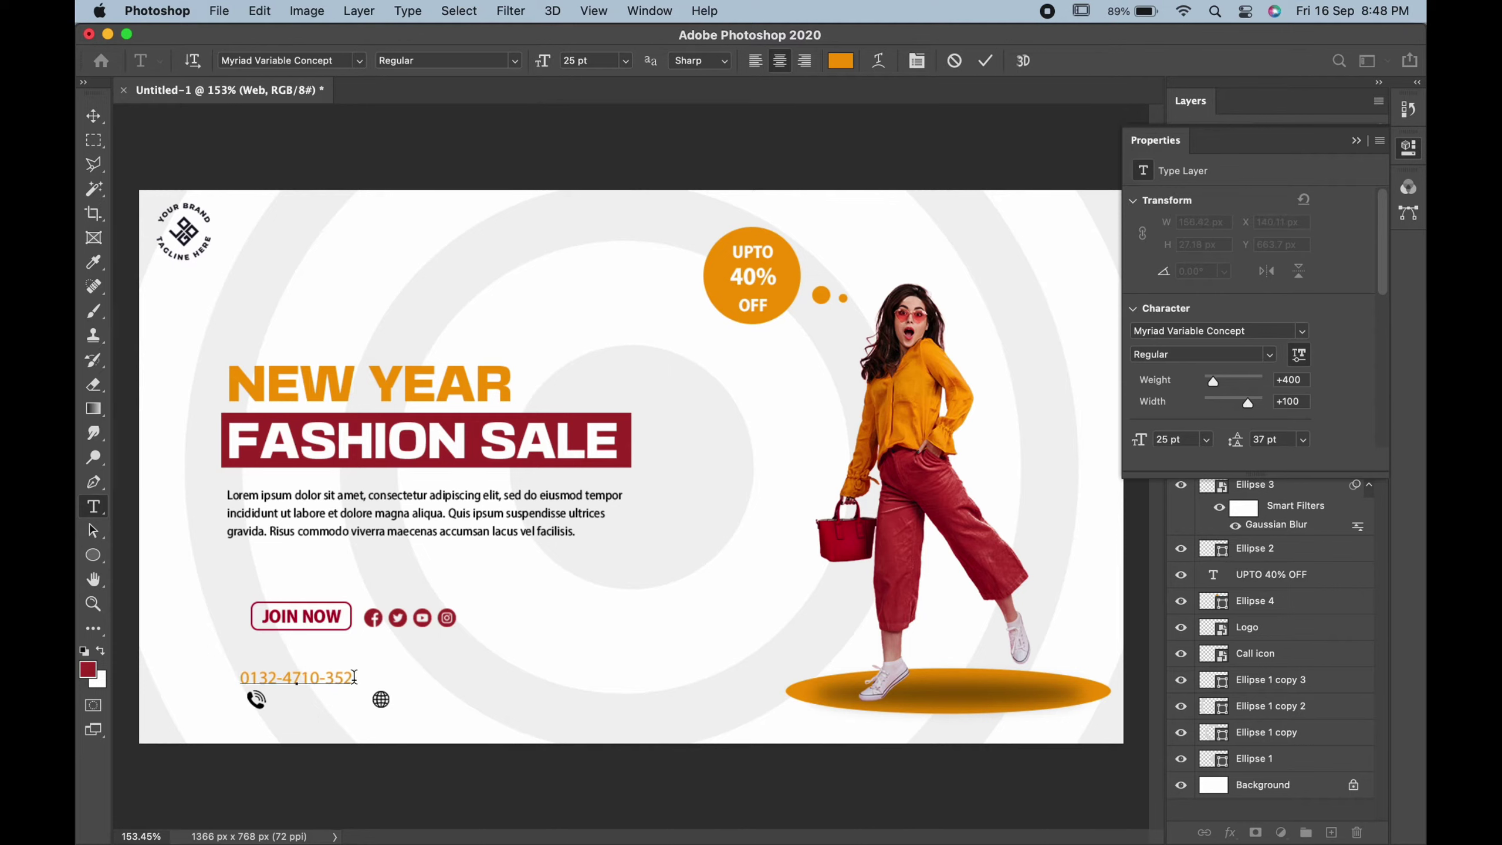
{"action": "left_click_drag", "start_coordinate": [327, 710], "coordinate": [358, 727]}
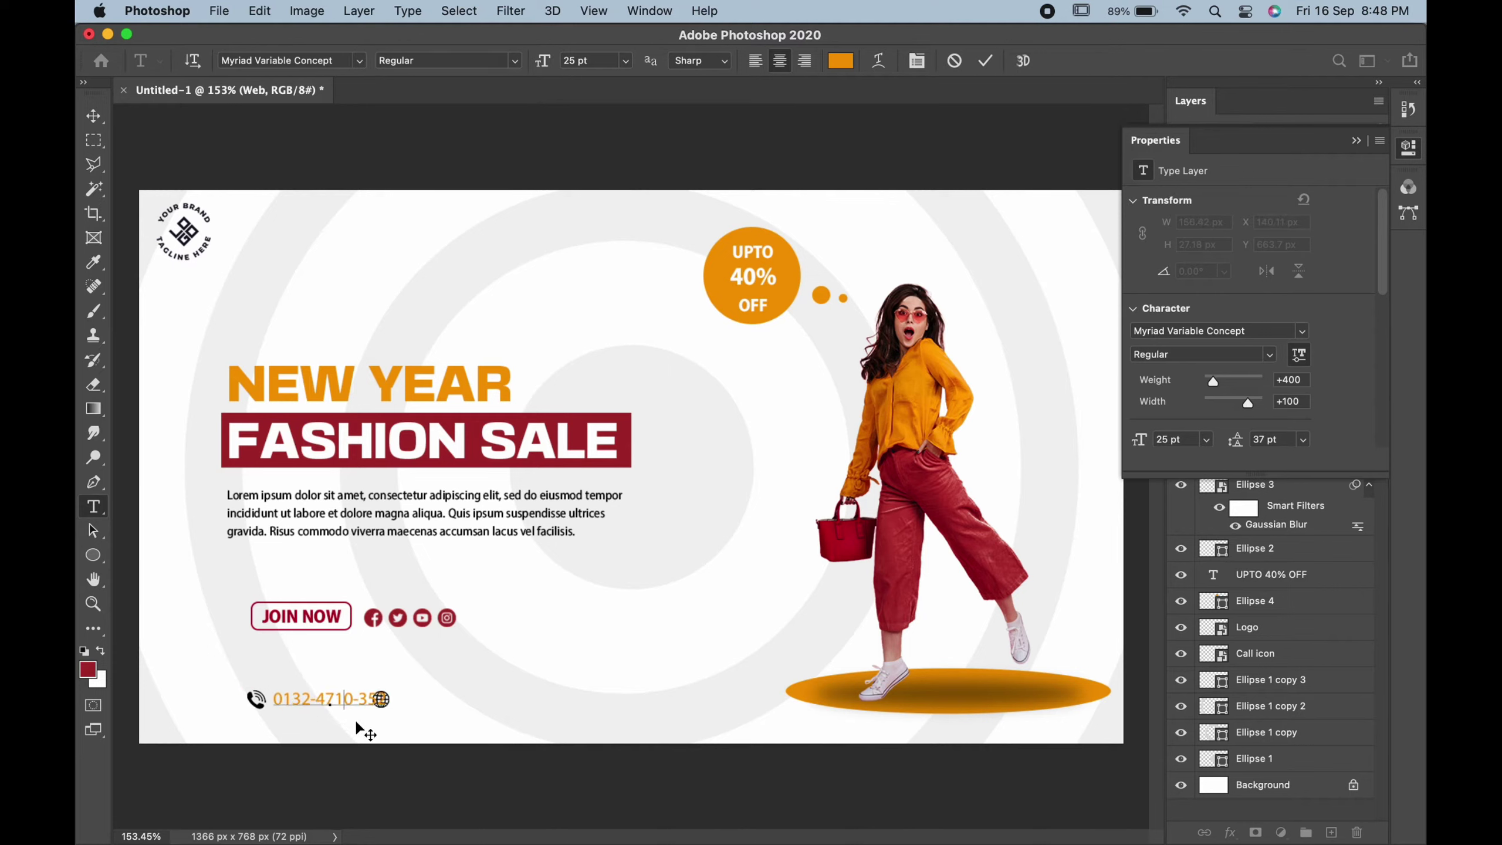
{"action": "key", "text": "ctrl+a"}
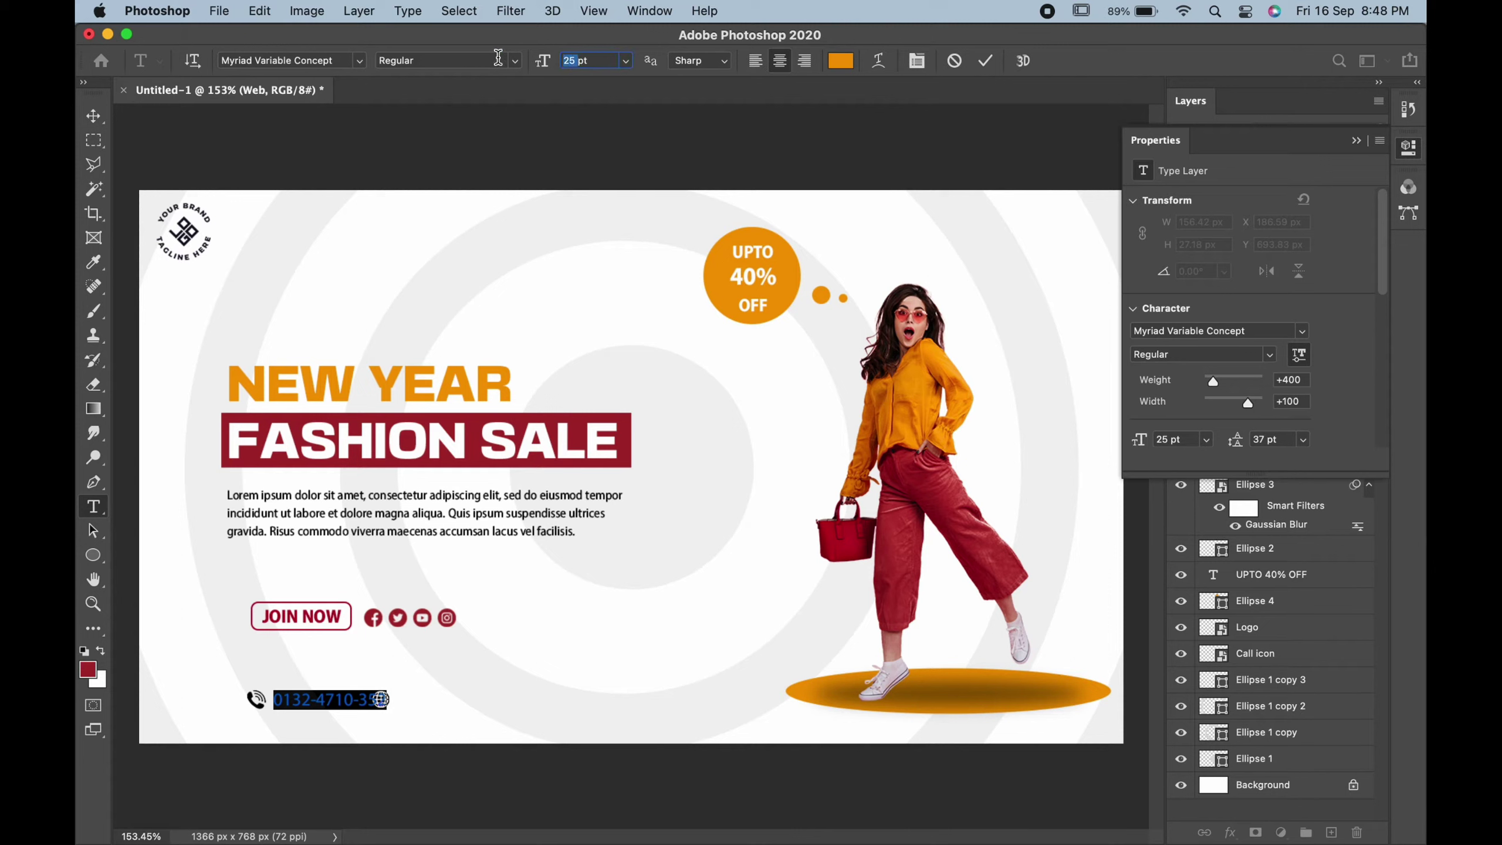
{"action": "key", "text": "Return"}
{"action": "left_click", "coordinate": [94, 117]}
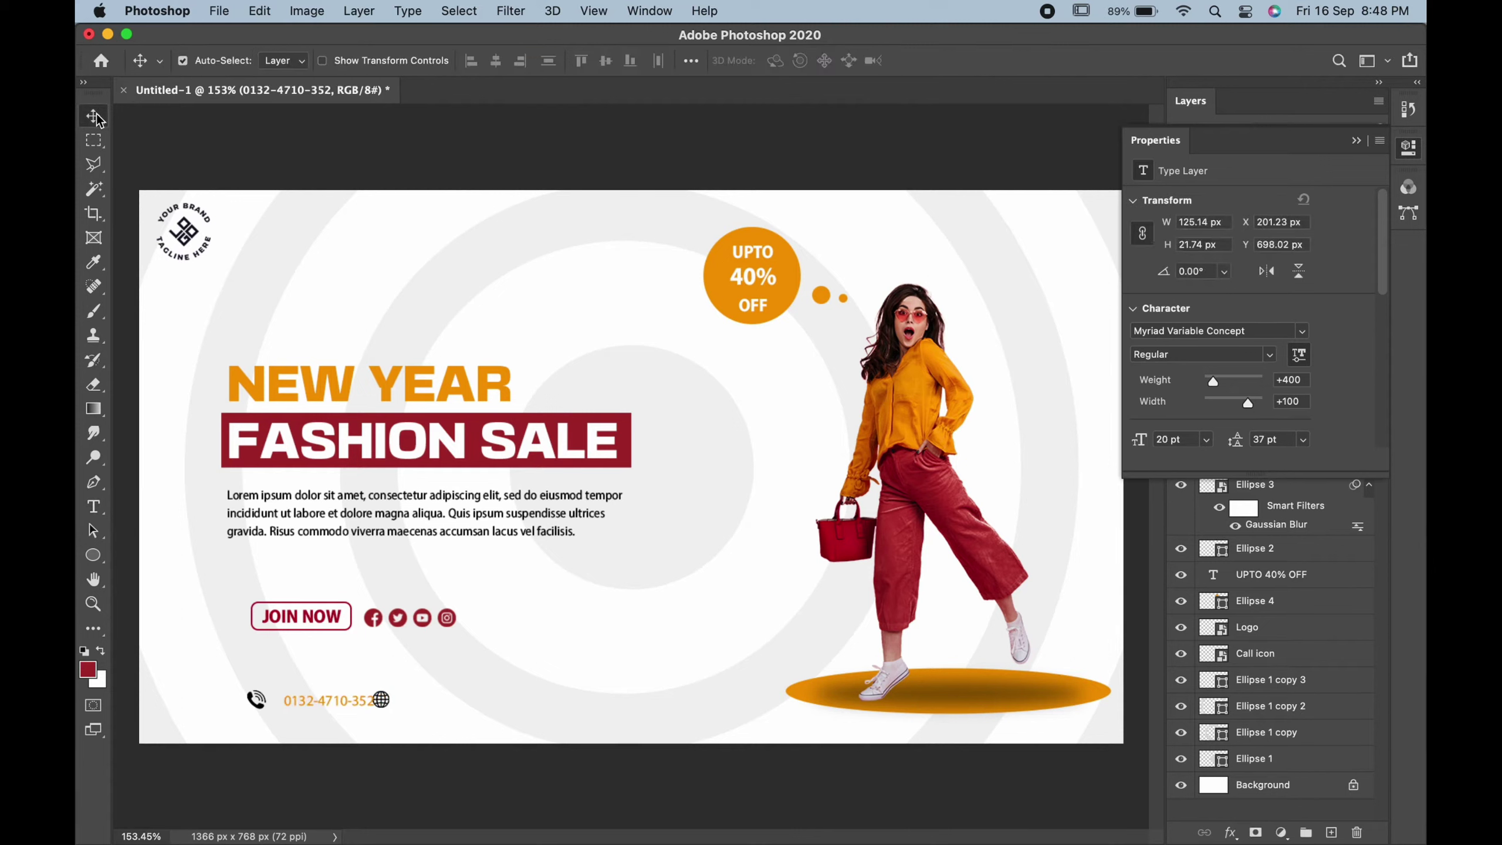
{"action": "key", "text": "Left"}
{"action": "key", "text": "Left"}
{"action": "key", "text": "Left"}
{"action": "key", "text": "Left"}
{"action": "key", "text": "Left"}
{"action": "key", "text": "Left"}
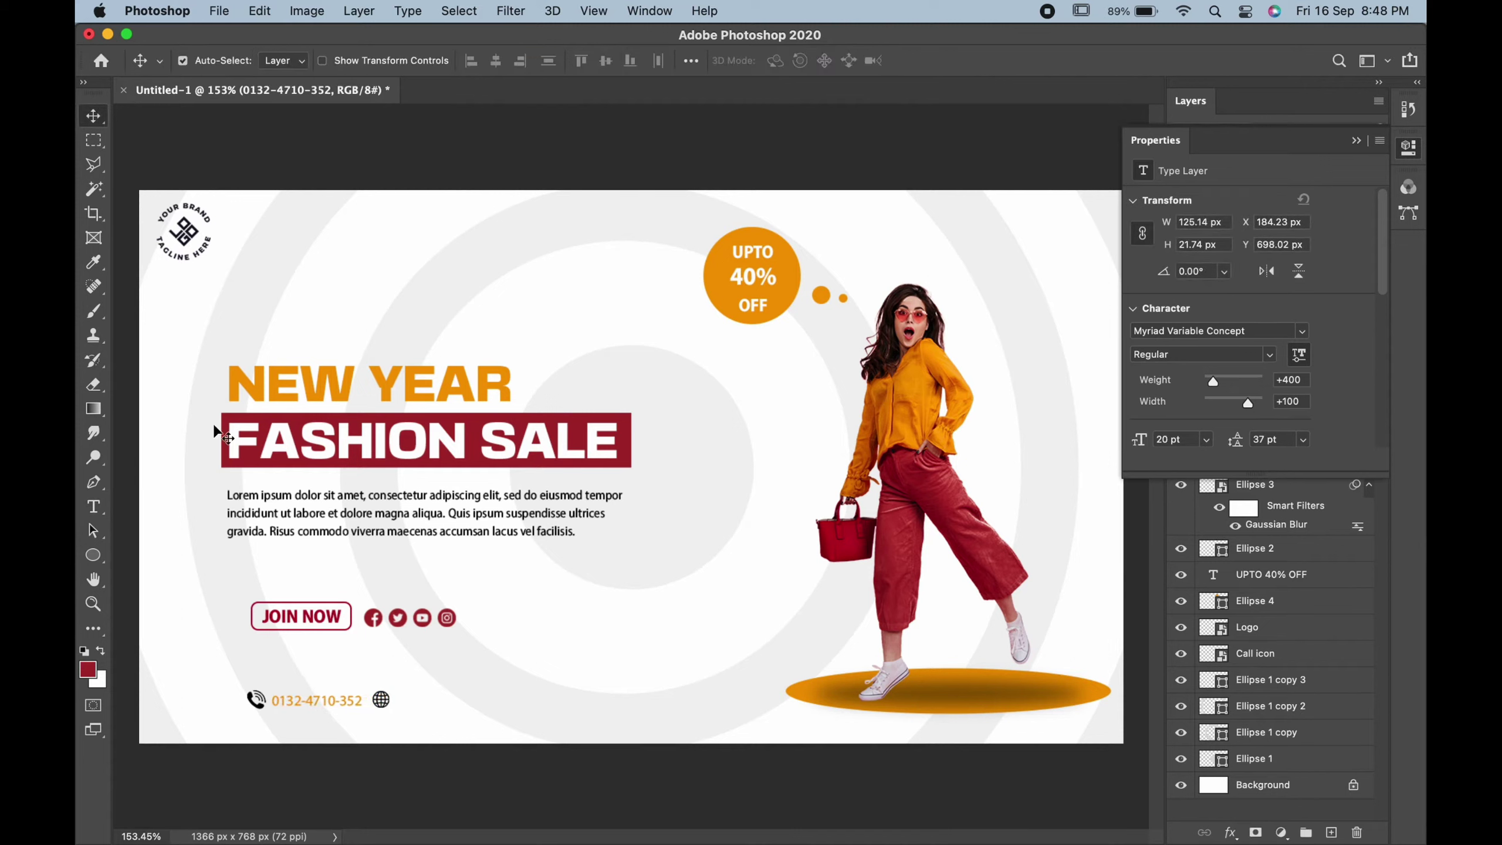
{"action": "left_click", "coordinate": [379, 705]}
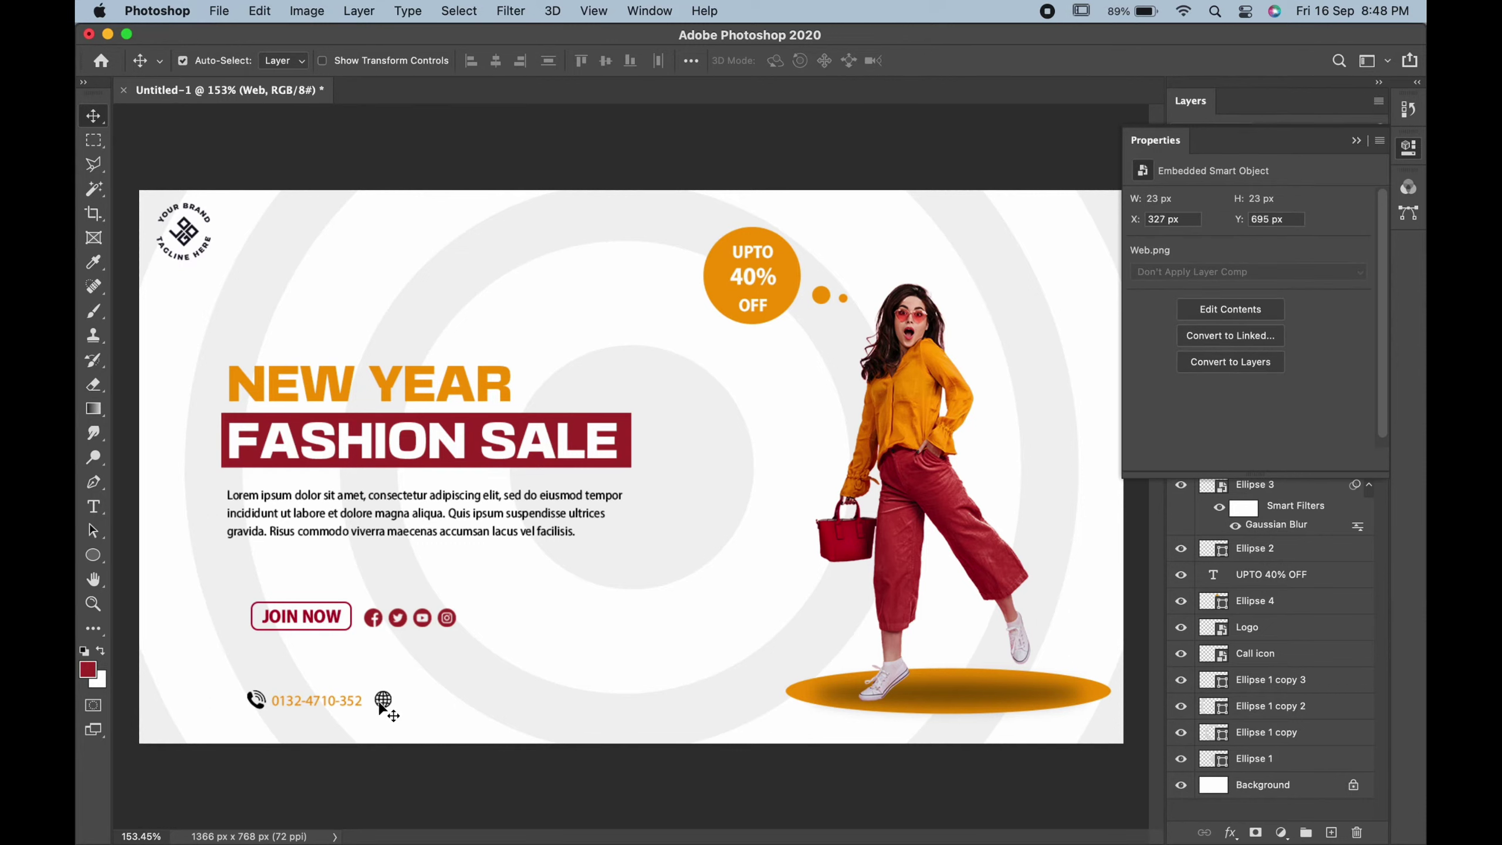
{"action": "left_click", "coordinate": [353, 703]}
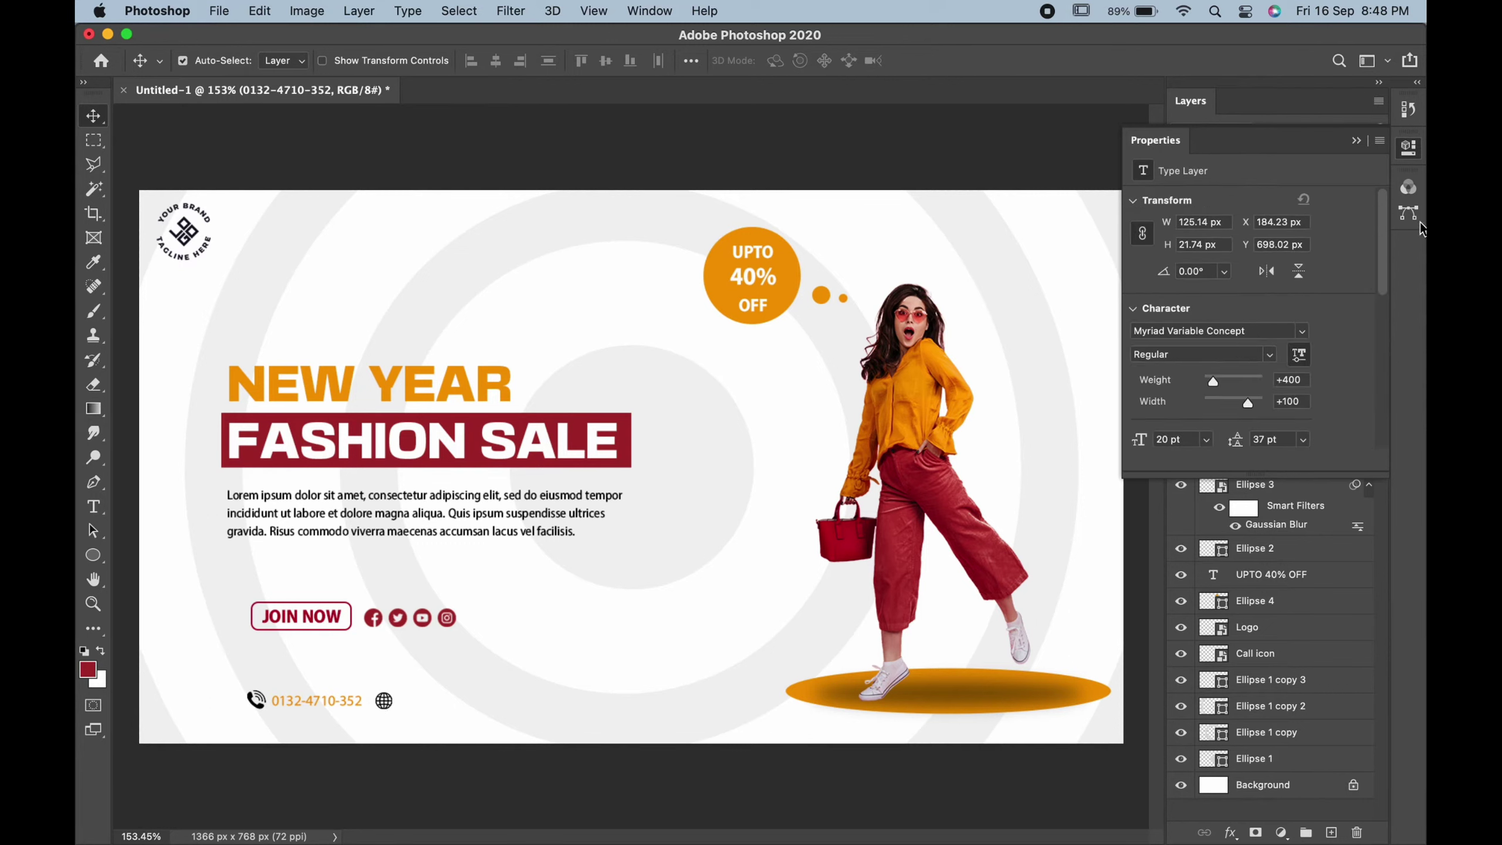
{"action": "left_click", "coordinate": [1355, 142]}
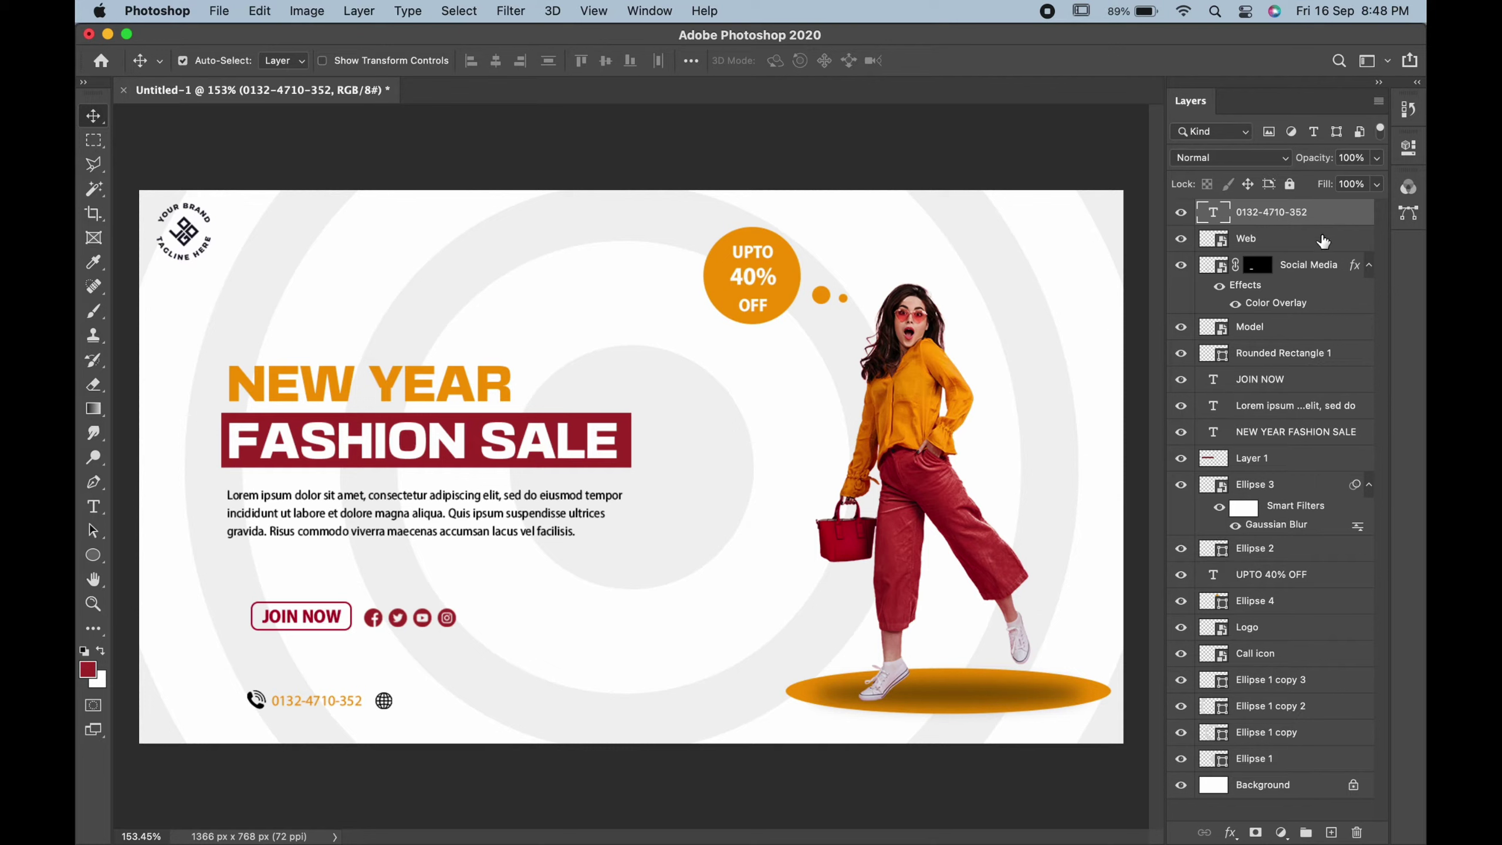
{"action": "key", "text": "t"}
{"action": "left_click", "coordinate": [496, 666]}
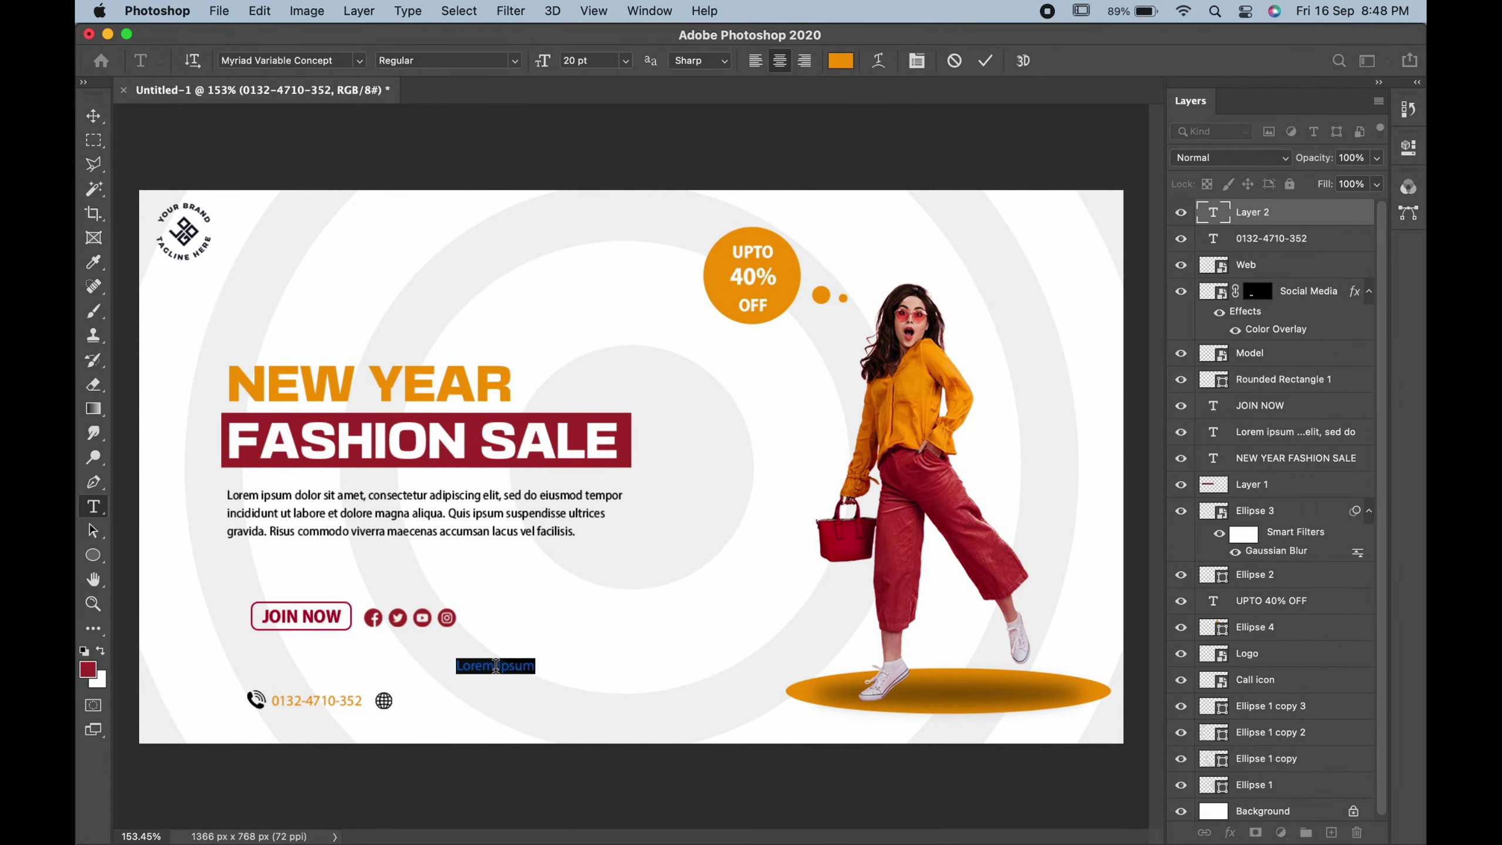
{"action": "type", "text": "w.website"}
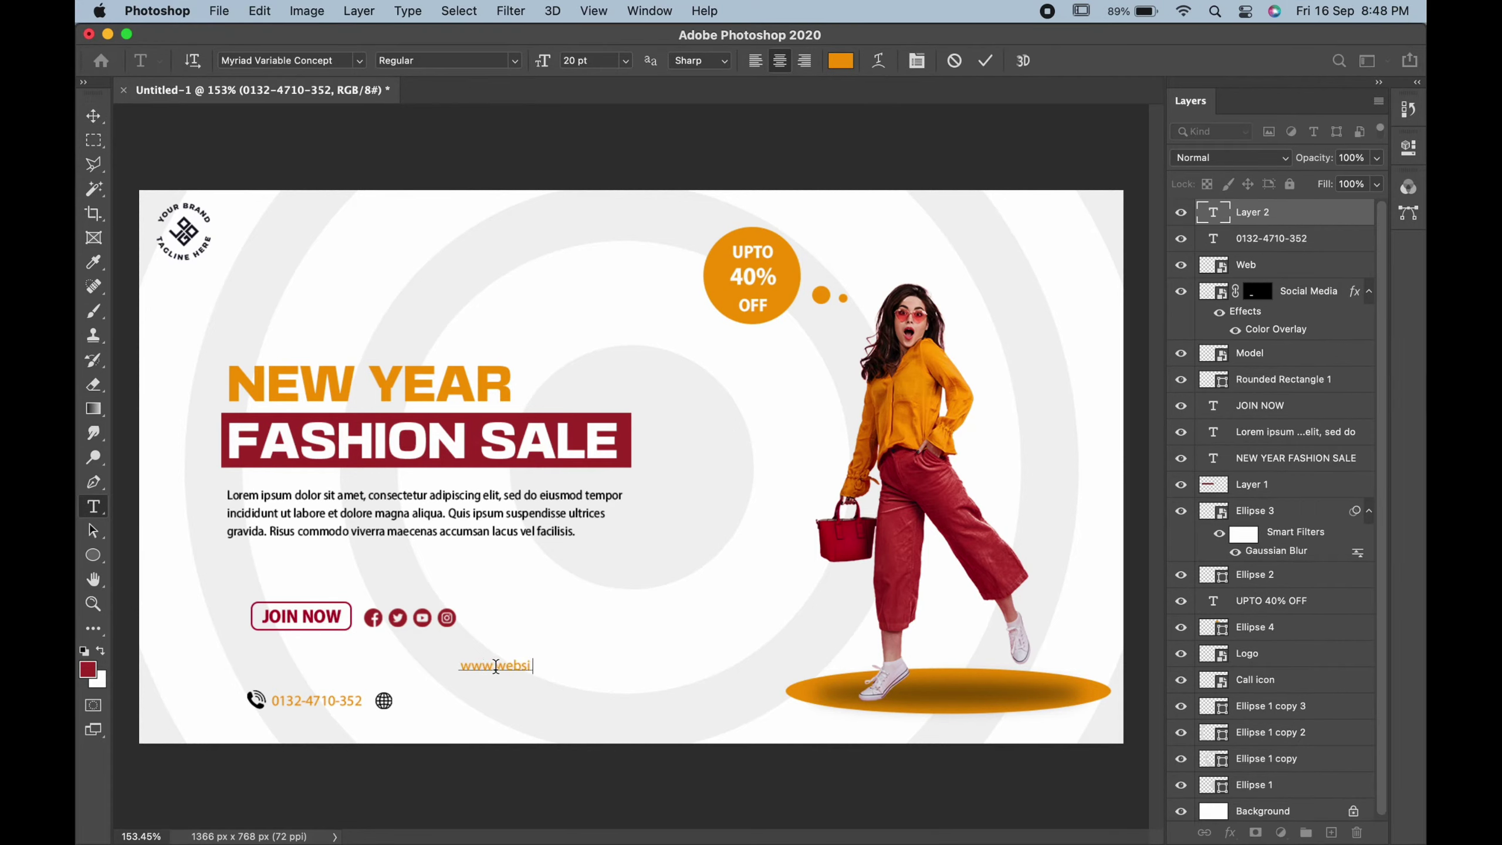
{"action": "type", "text": ".com"}
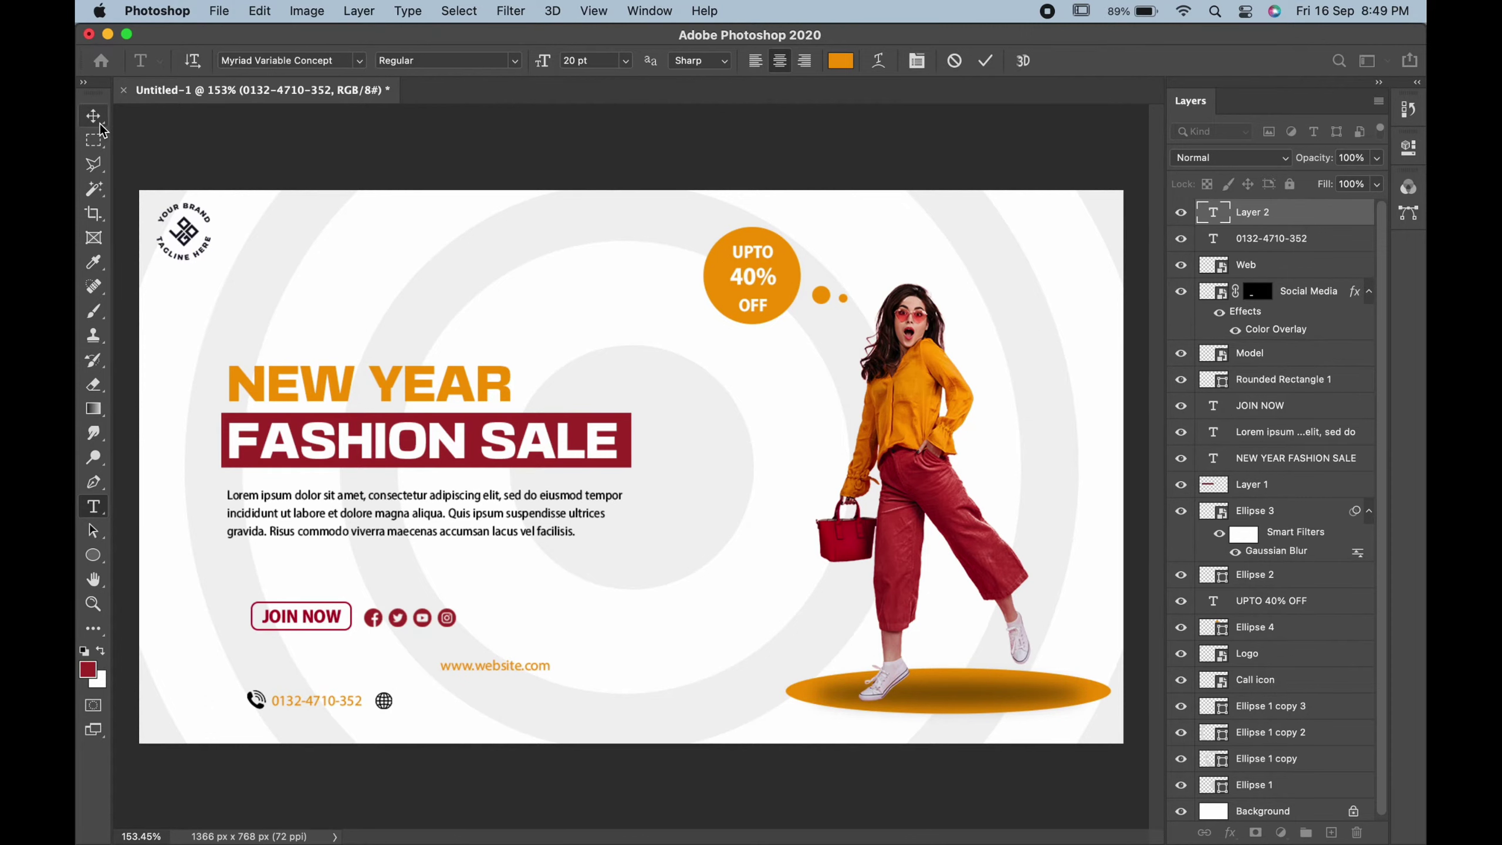
{"action": "left_click", "coordinate": [93, 116]}
{"action": "left_click_drag", "start_coordinate": [502, 671], "coordinate": [468, 706]}
{"action": "left_click", "coordinate": [385, 707]}
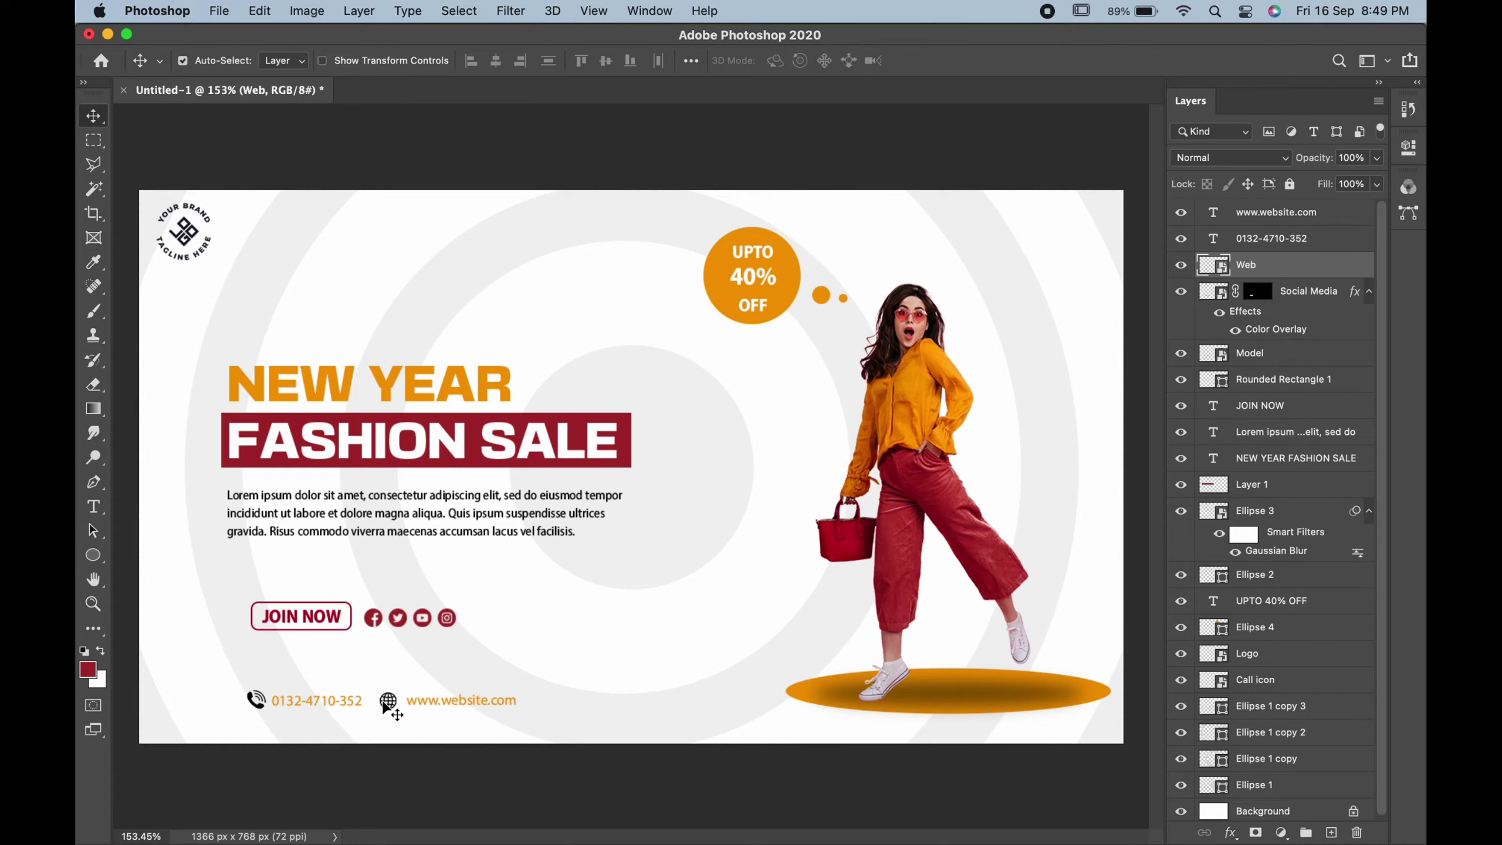
Step: Give the globe icon an orange Color Overlay sampled from the NEW YEAR headline
{"action": "right_click", "coordinate": [1337, 276]}
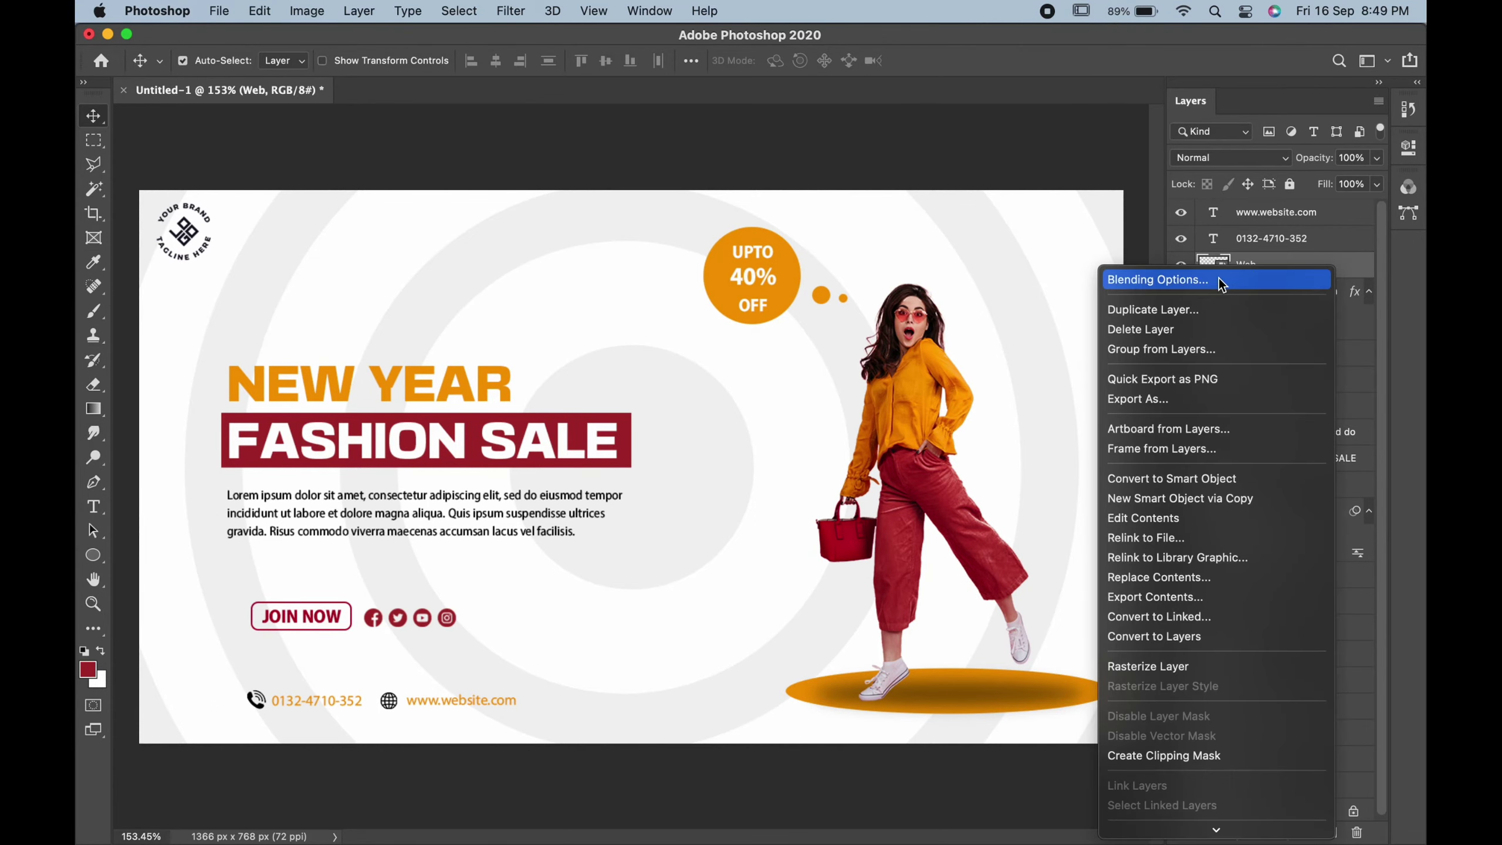
{"action": "left_click", "coordinate": [1218, 277]}
{"action": "left_click", "coordinate": [748, 406]}
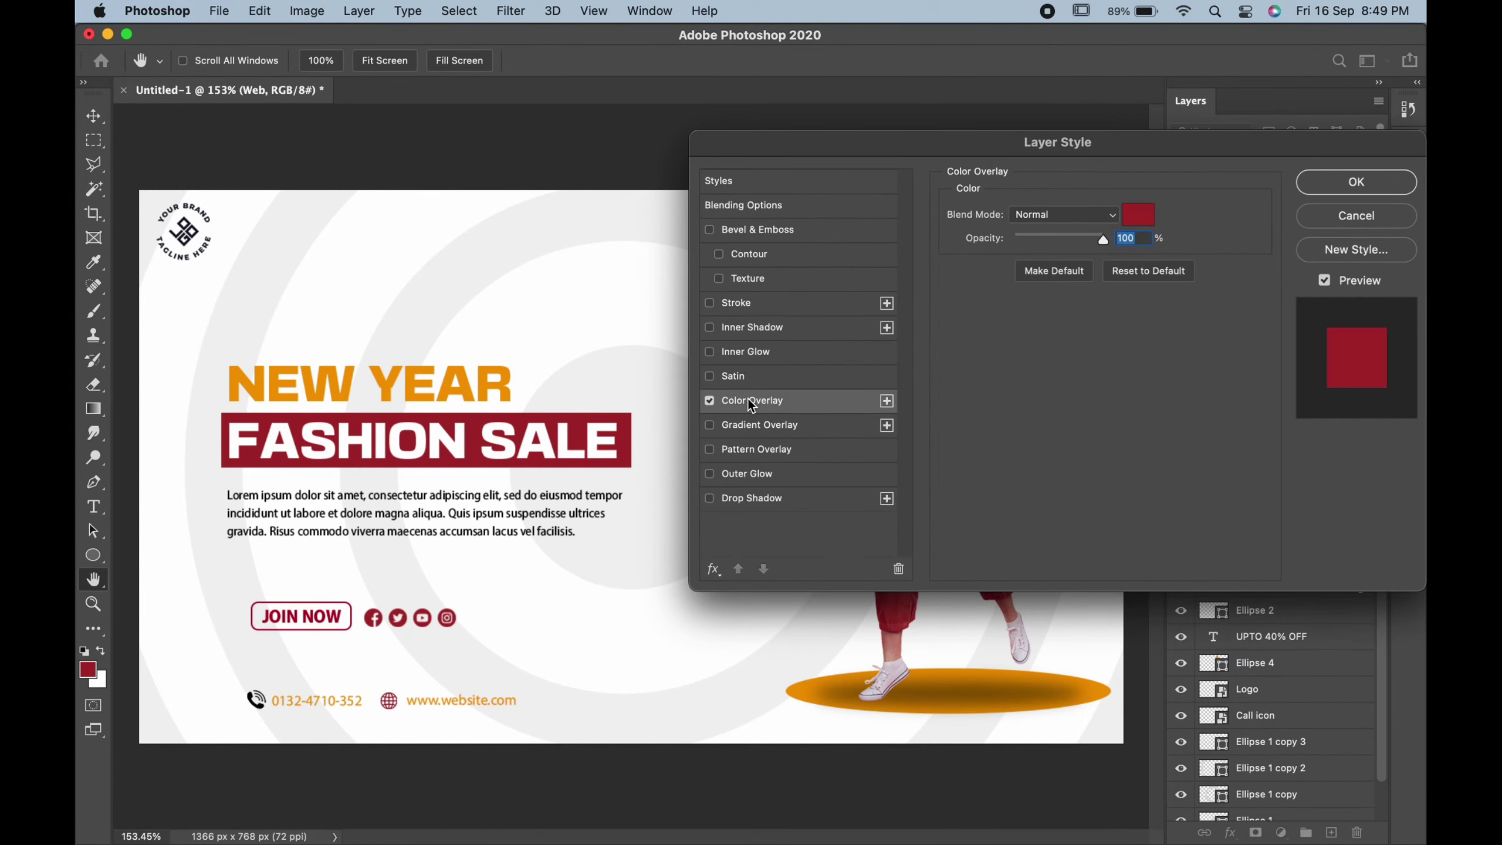
{"action": "left_click", "coordinate": [1138, 215]}
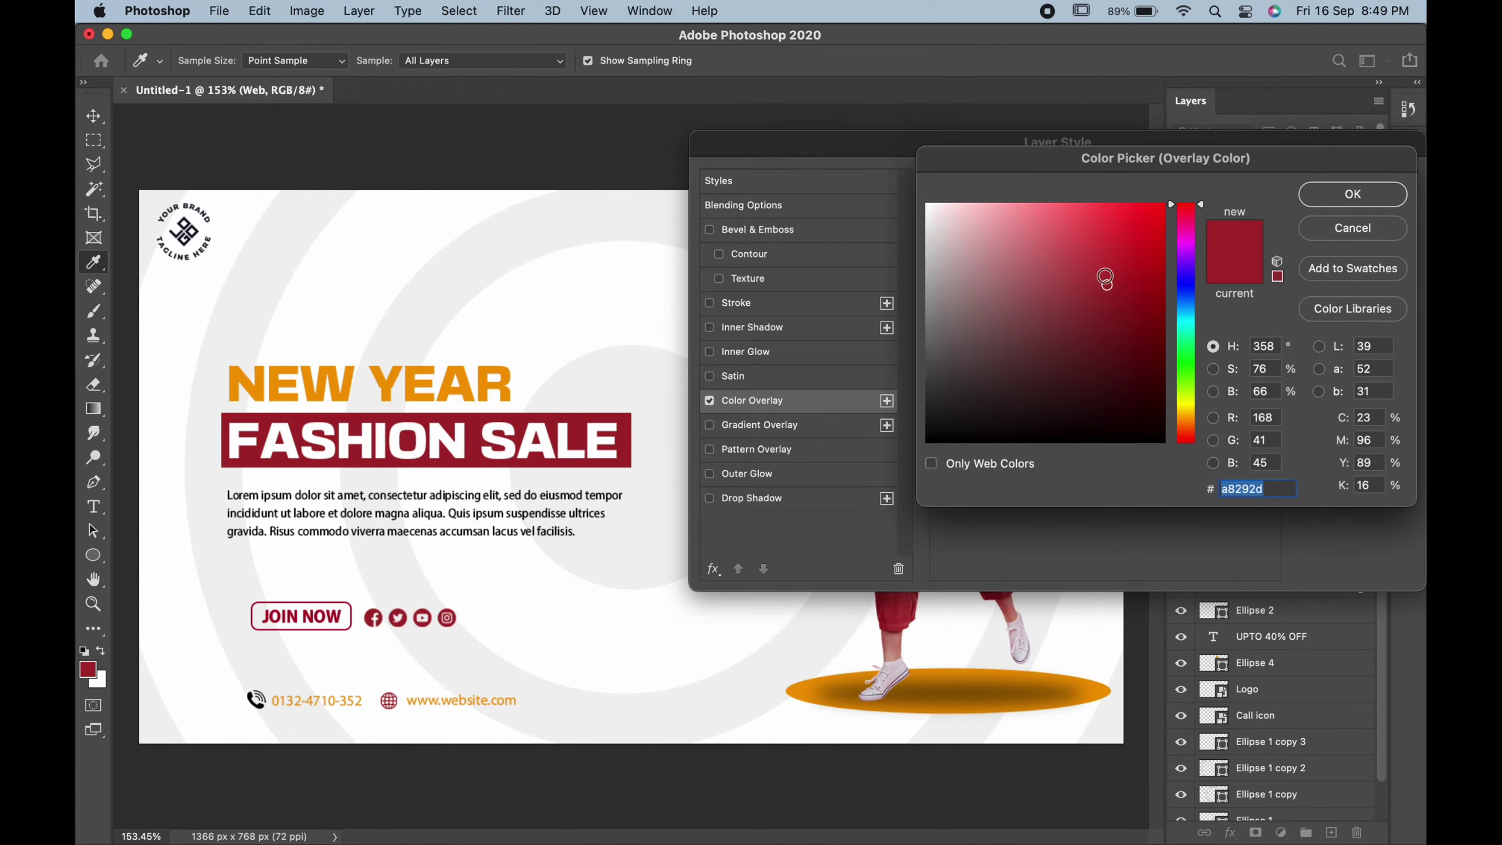
{"action": "left_click", "coordinate": [486, 373]}
{"action": "left_click", "coordinate": [1327, 195]}
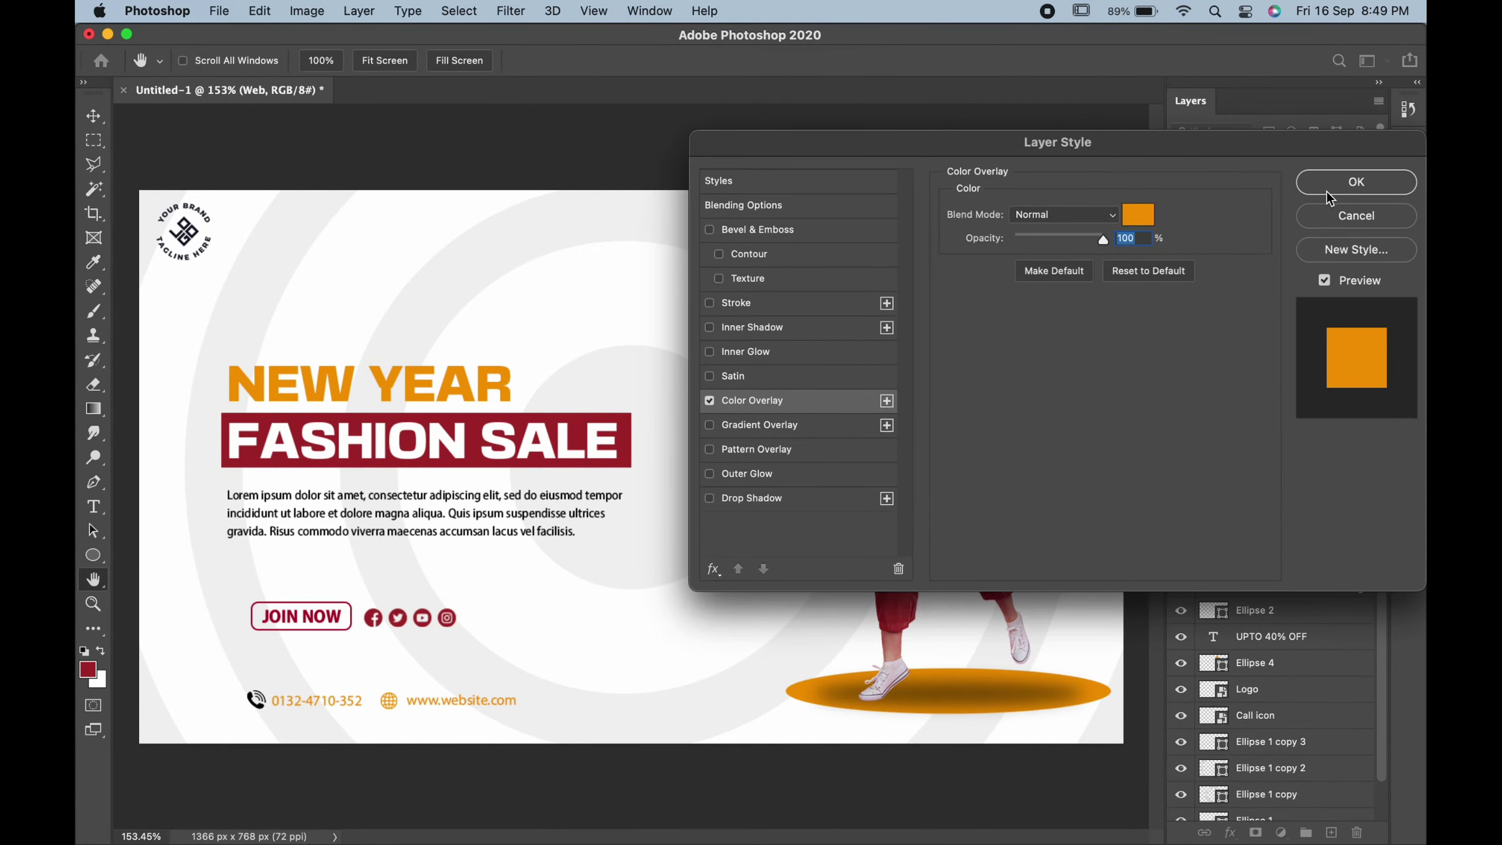
{"action": "left_click", "coordinate": [1328, 195]}
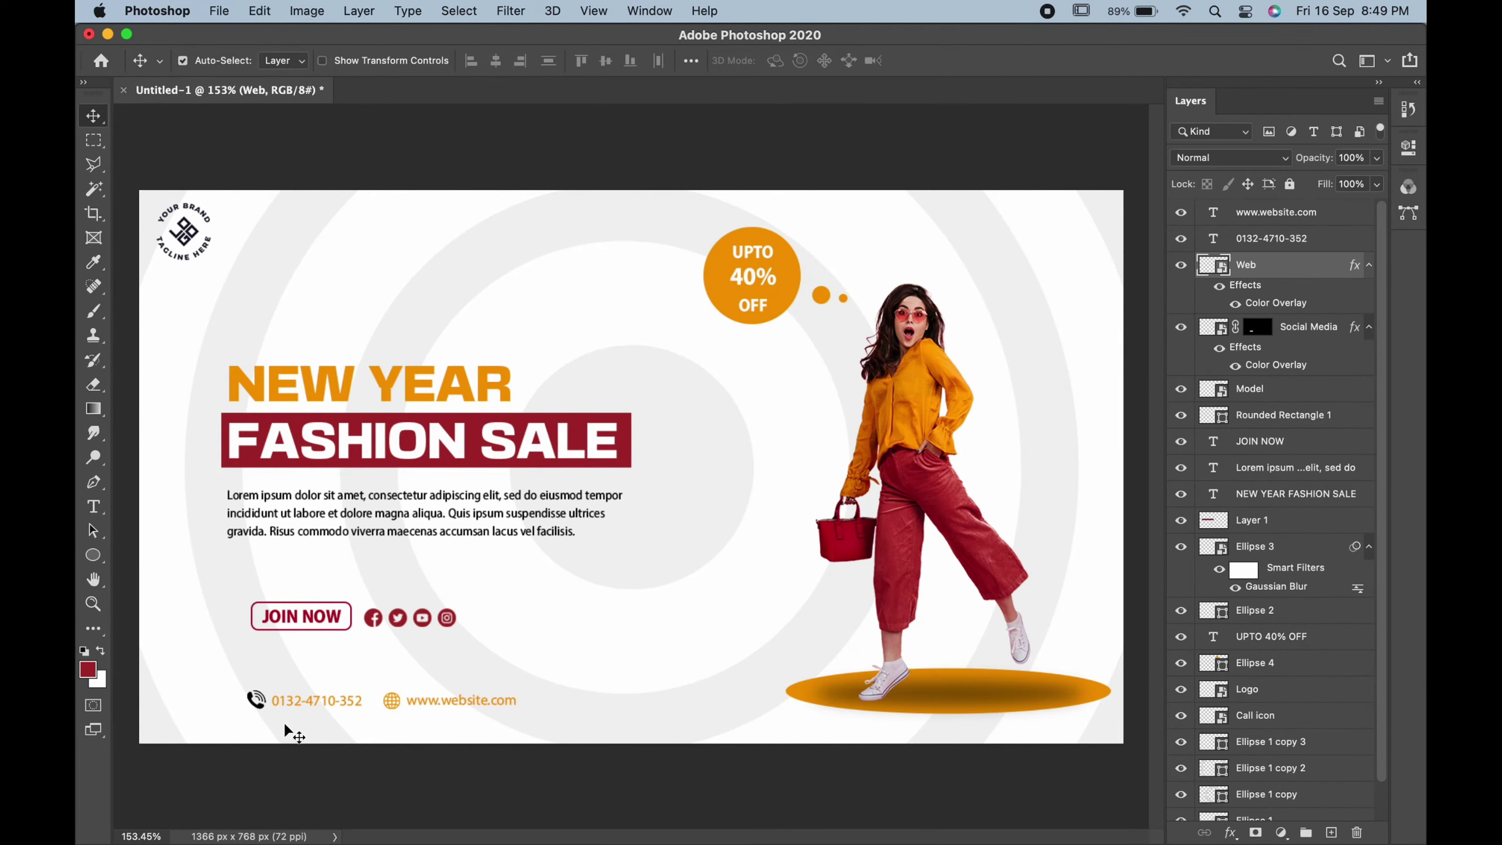
Step: Apply the same orange Color Overlay to the phone icon
{"action": "left_click", "coordinate": [256, 700]}
{"action": "right_click", "coordinate": [1305, 726]}
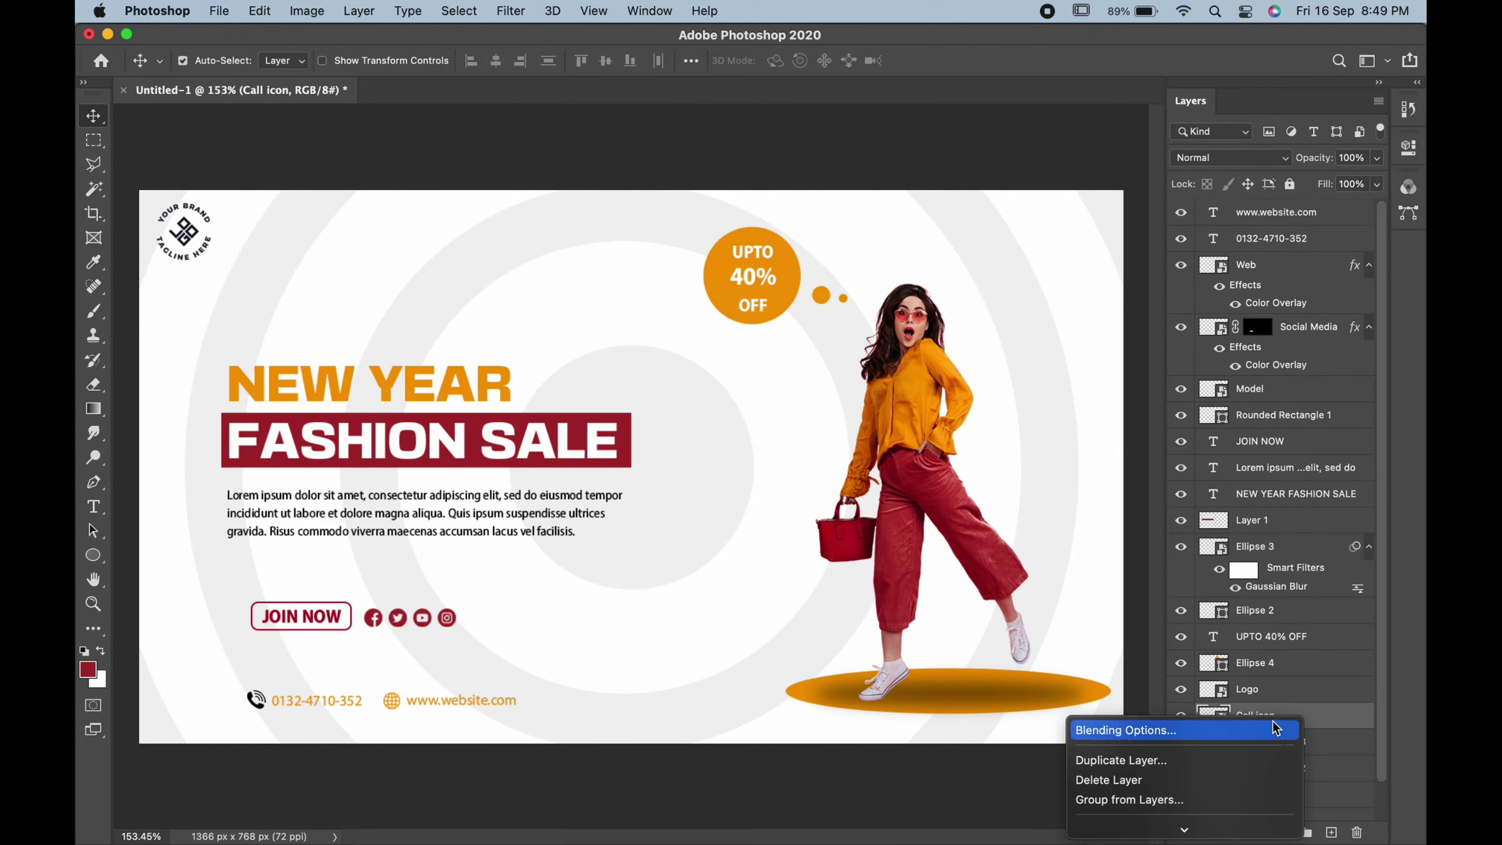
{"action": "left_click", "coordinate": [1254, 724]}
{"action": "left_click", "coordinate": [776, 409]}
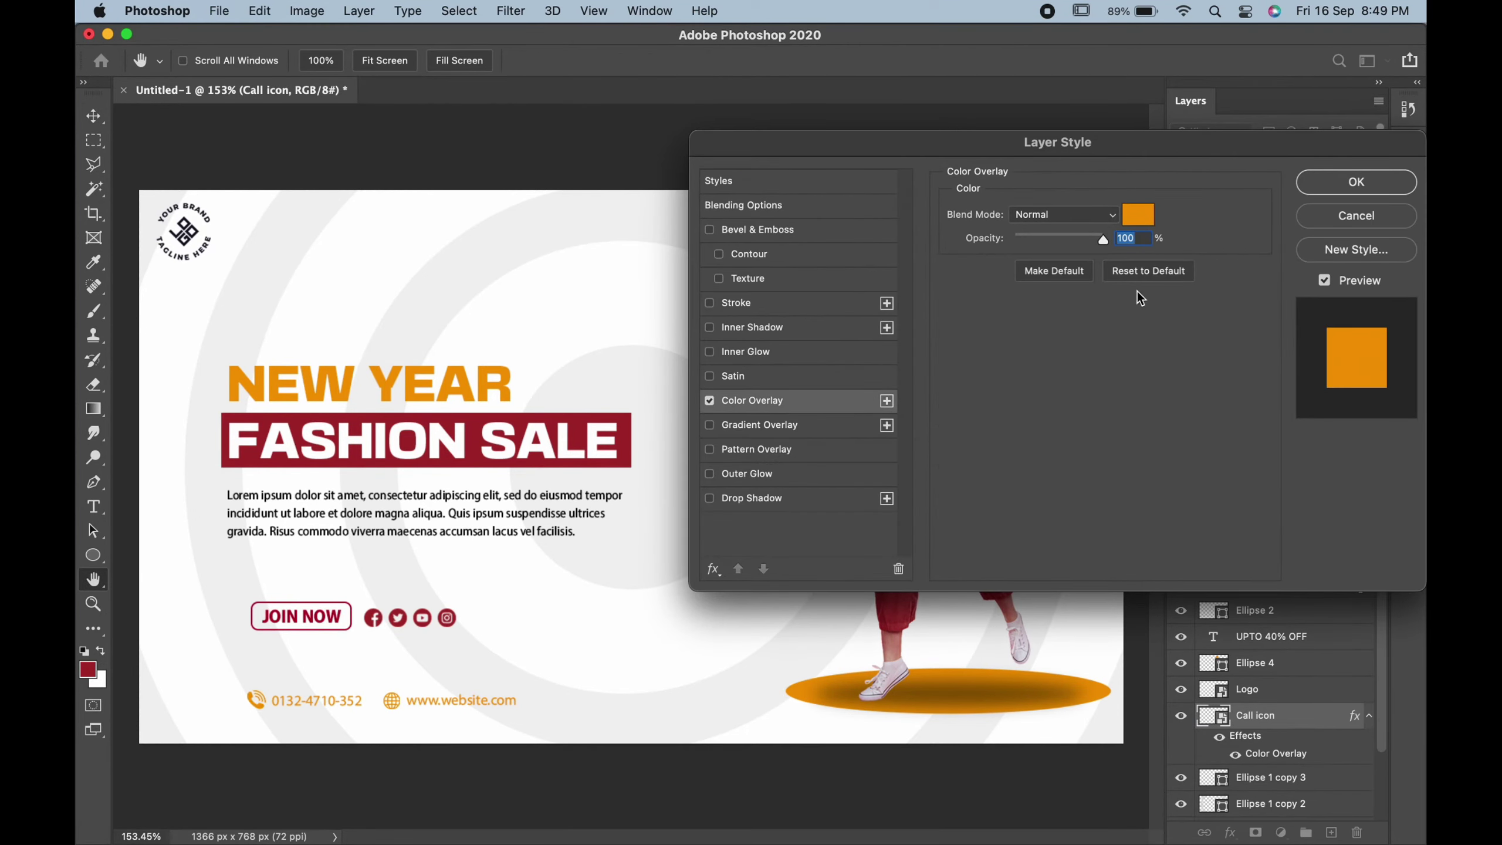
{"action": "left_click", "coordinate": [1299, 184]}
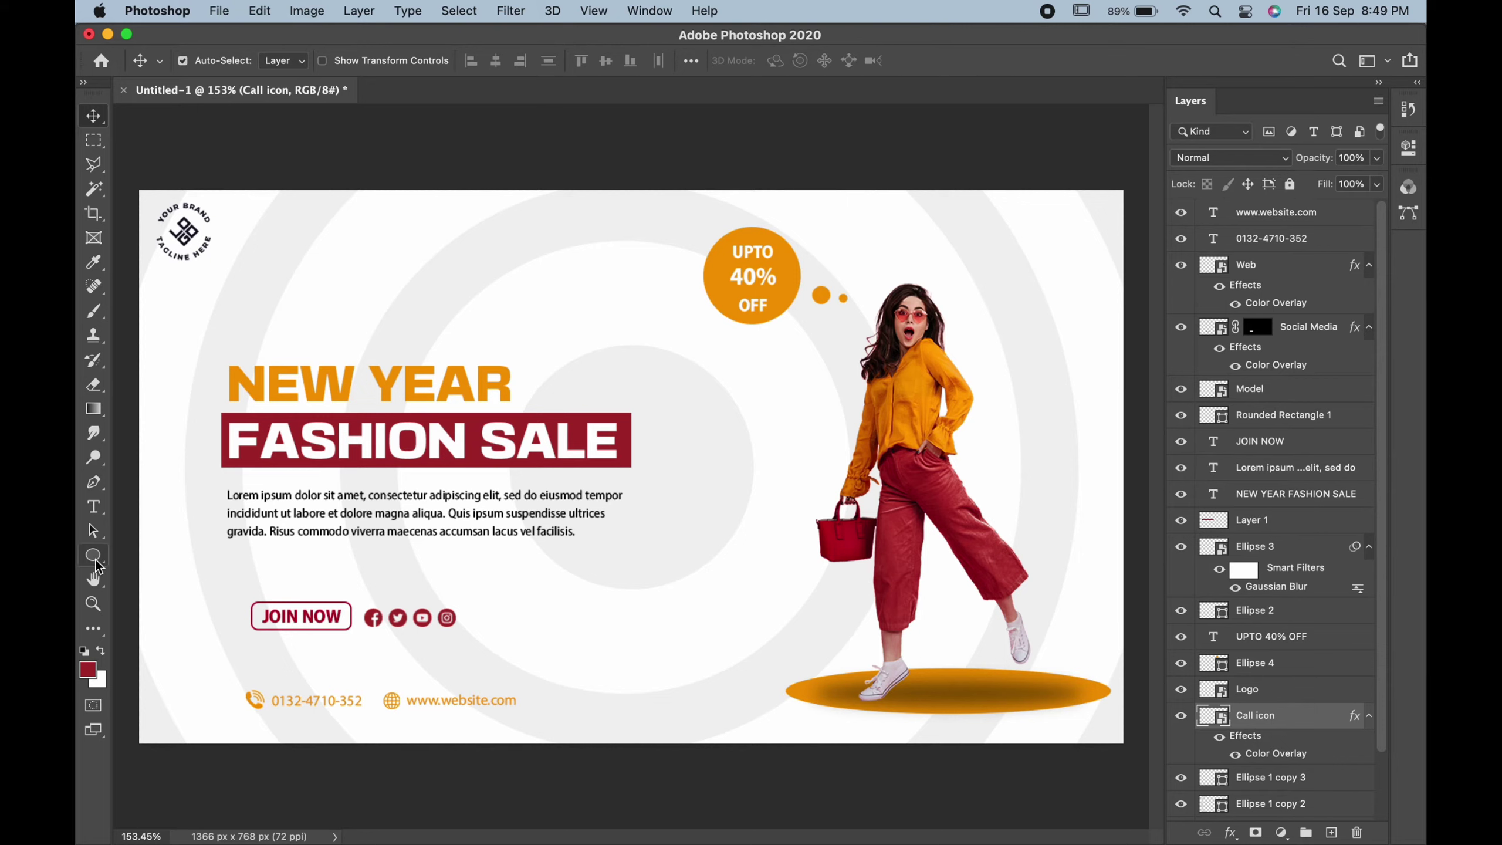
Step: Draw a thin diagonal Polygonal Lasso selection at the banner's top right
{"action": "left_click", "coordinate": [94, 142]}
{"action": "right_click", "coordinate": [94, 141]}
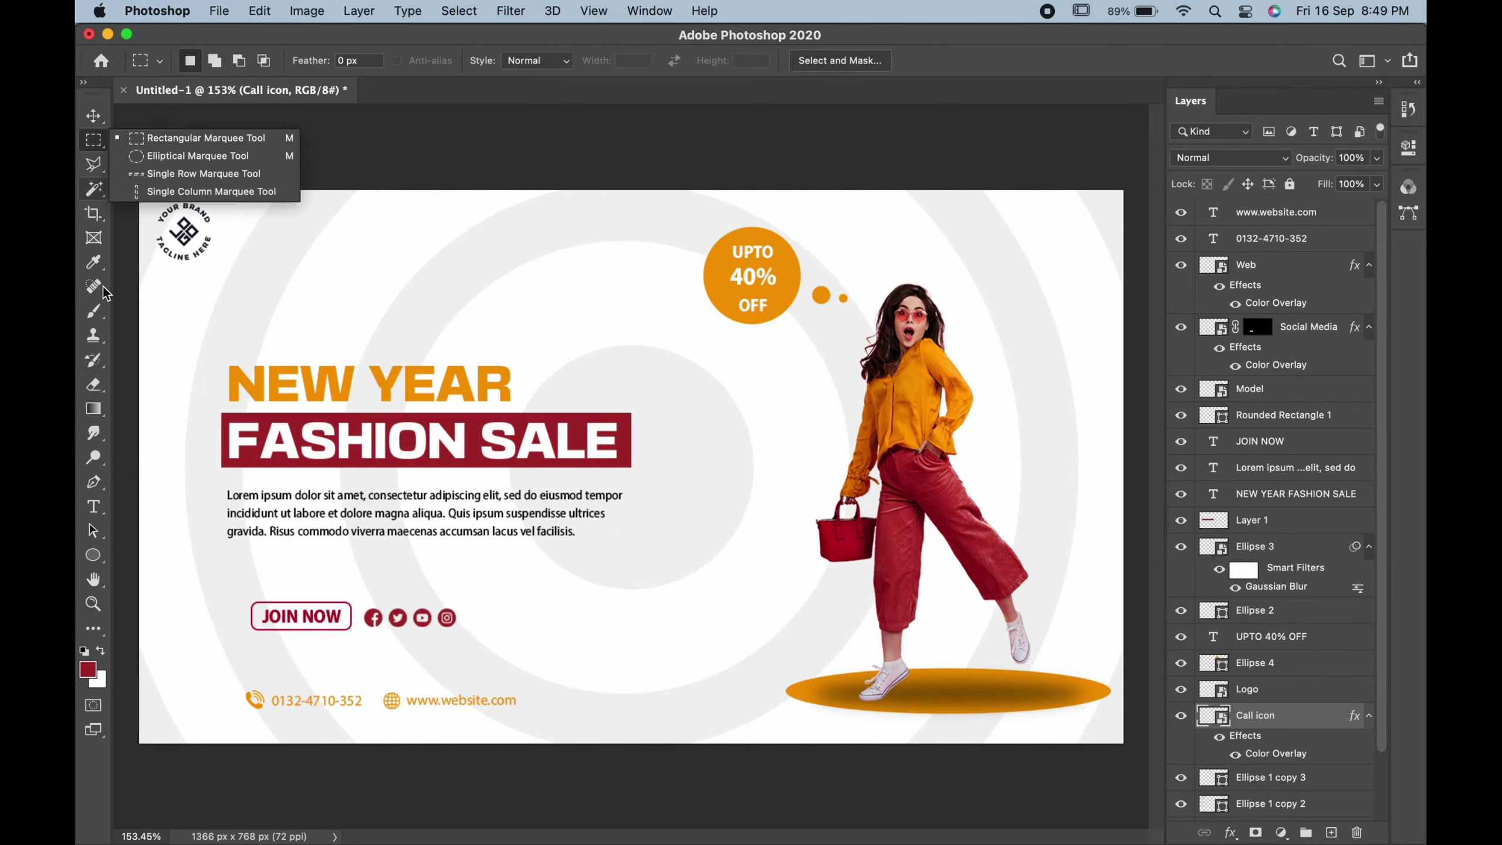
{"action": "left_click", "coordinate": [93, 555]}
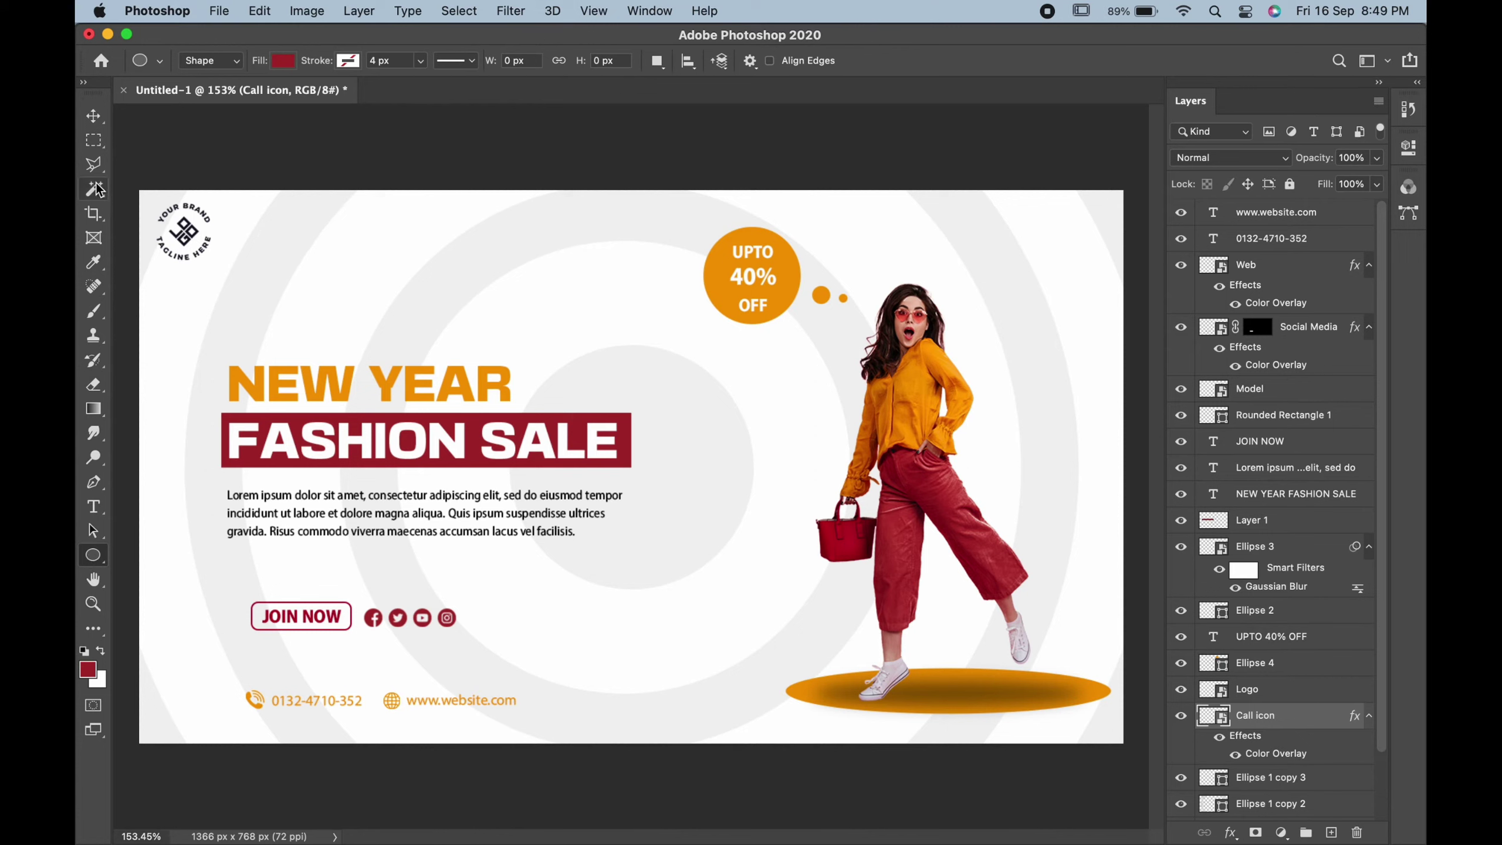
{"action": "left_click", "coordinate": [93, 164]}
{"action": "left_click", "coordinate": [151, 182]}
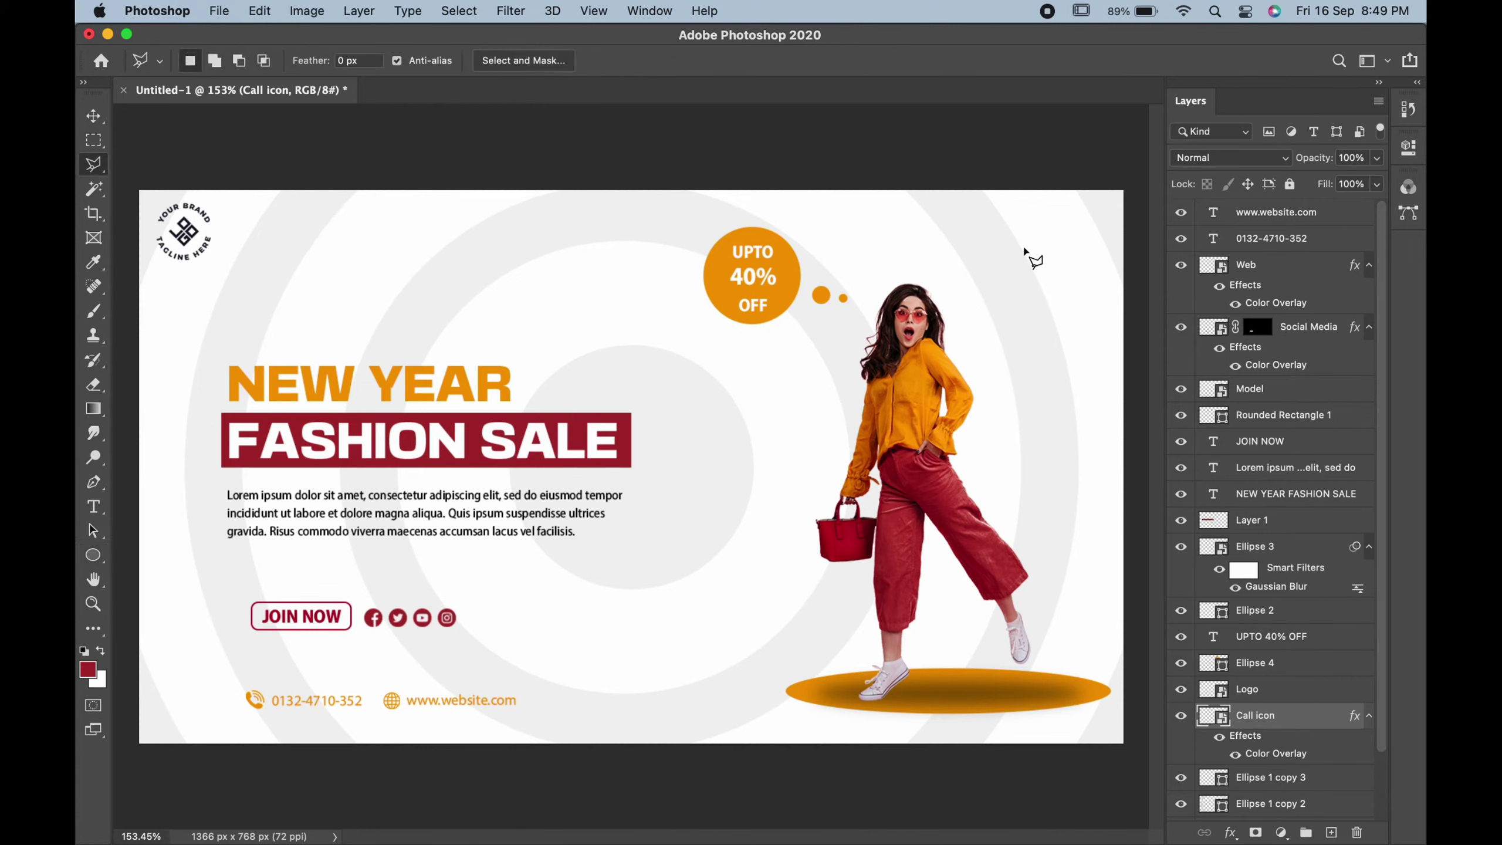
{"action": "left_click", "coordinate": [1021, 179]}
{"action": "left_click", "coordinate": [945, 233]}
{"action": "double_click", "coordinate": [1032, 181]}
Step: Paint the selection maroon with a 200 px brush on new Layer 2, then deselect
{"action": "left_click", "coordinate": [1327, 214]}
{"action": "left_click", "coordinate": [1331, 832]}
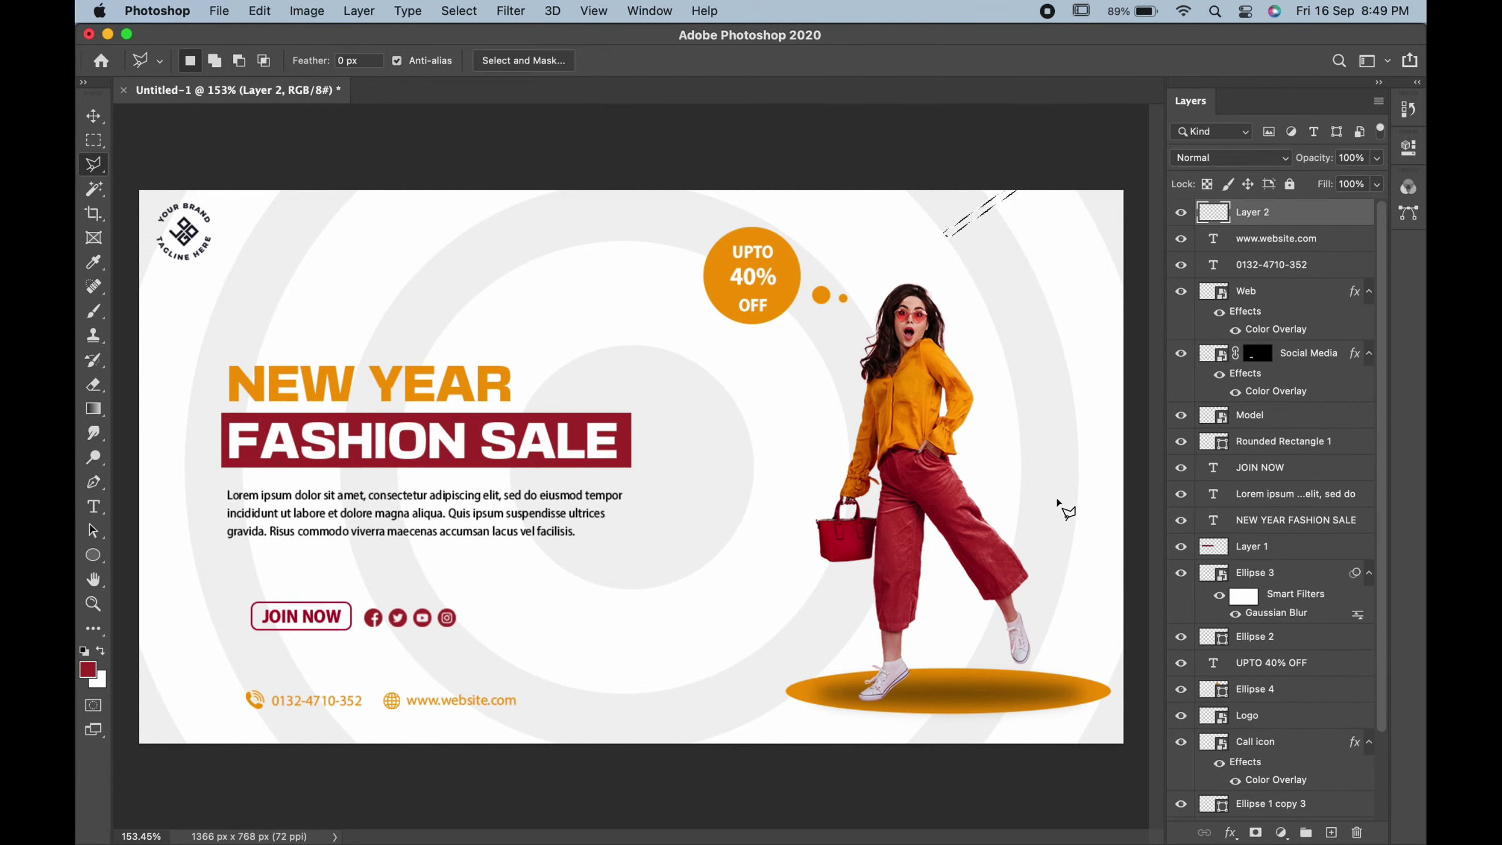
{"action": "left_click", "coordinate": [94, 310]}
{"action": "key", "text": "bracketleft"}
{"action": "key", "text": "bracketleft"}
{"action": "key", "text": "bracketleft"}
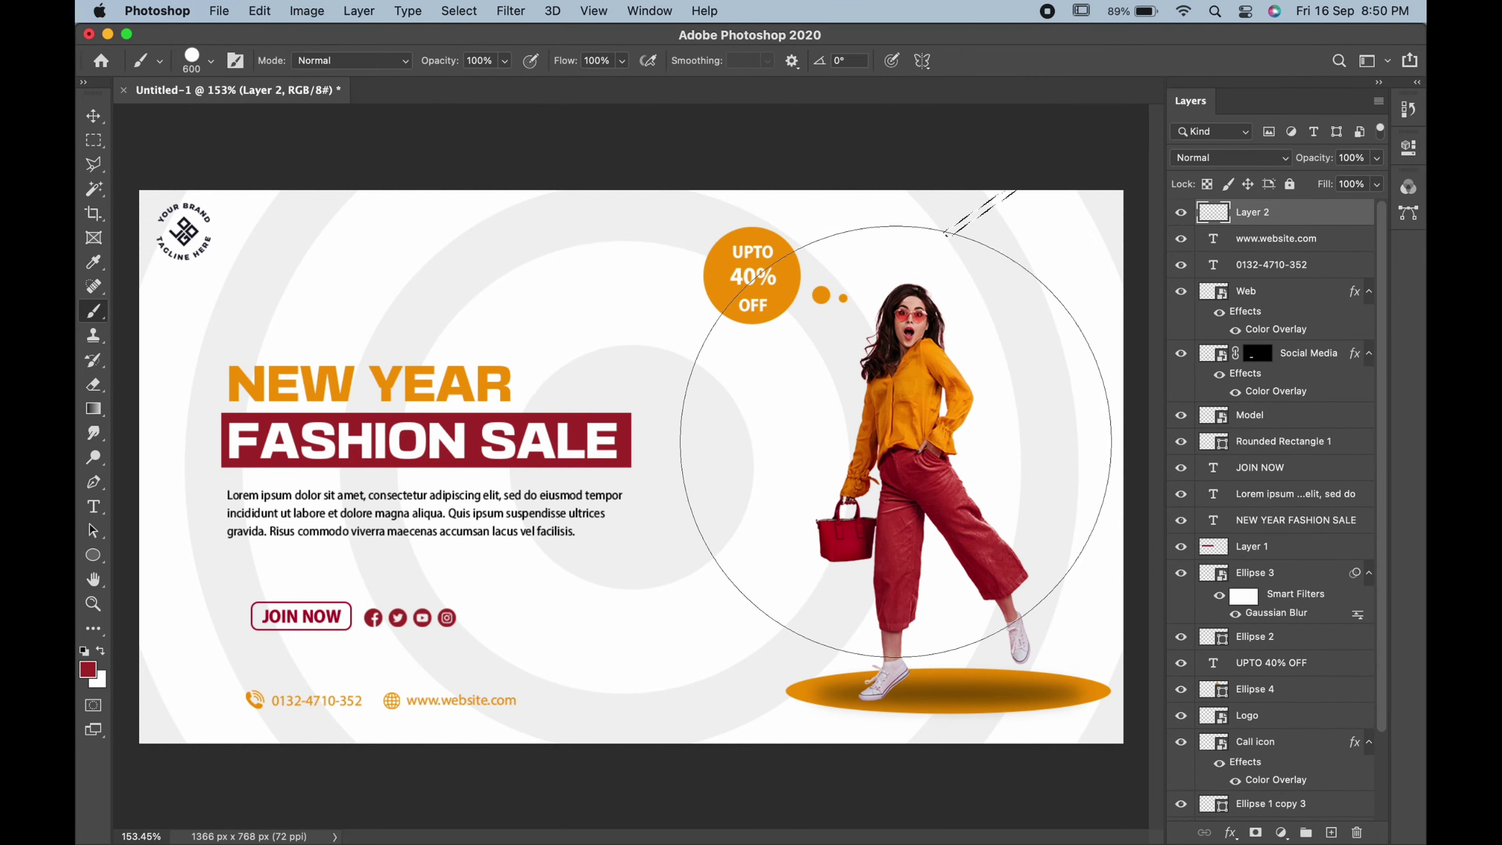
{"action": "key", "text": "bracketleft"}
{"action": "key", "text": "bracketleft"}
{"action": "key", "text": "bracketleft"}
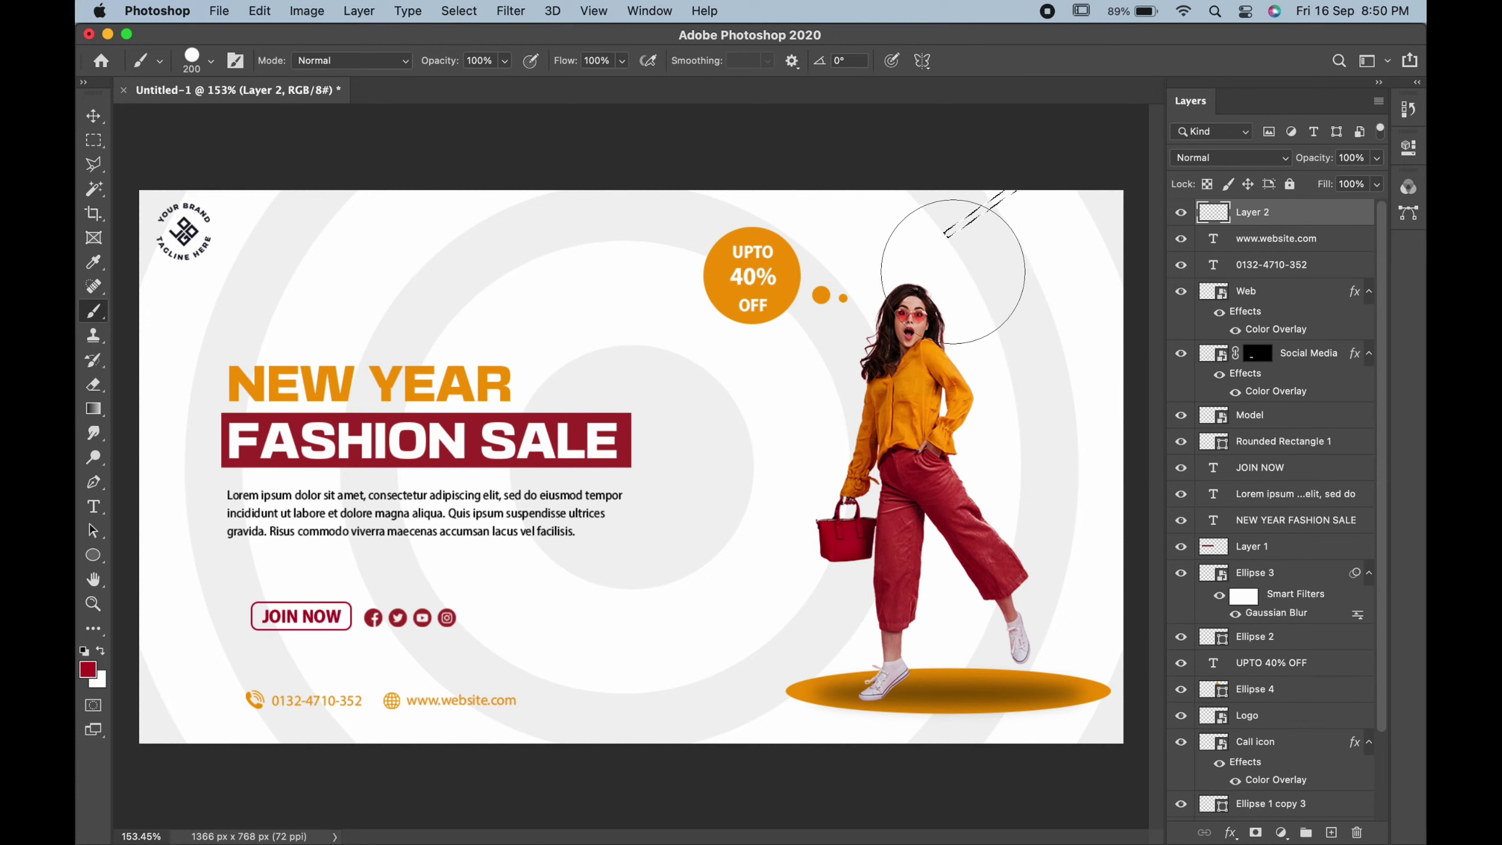
{"action": "mouse_move", "coordinate": [947, 237]}
{"action": "left_mouse_down"}
{"action": "mouse_move", "coordinate": [1017, 177]}
{"action": "mouse_move", "coordinate": [1005, 204]}
{"action": "left_mouse_up"}
{"action": "key", "text": "ctrl+d"}
{"action": "key", "text": "v"}
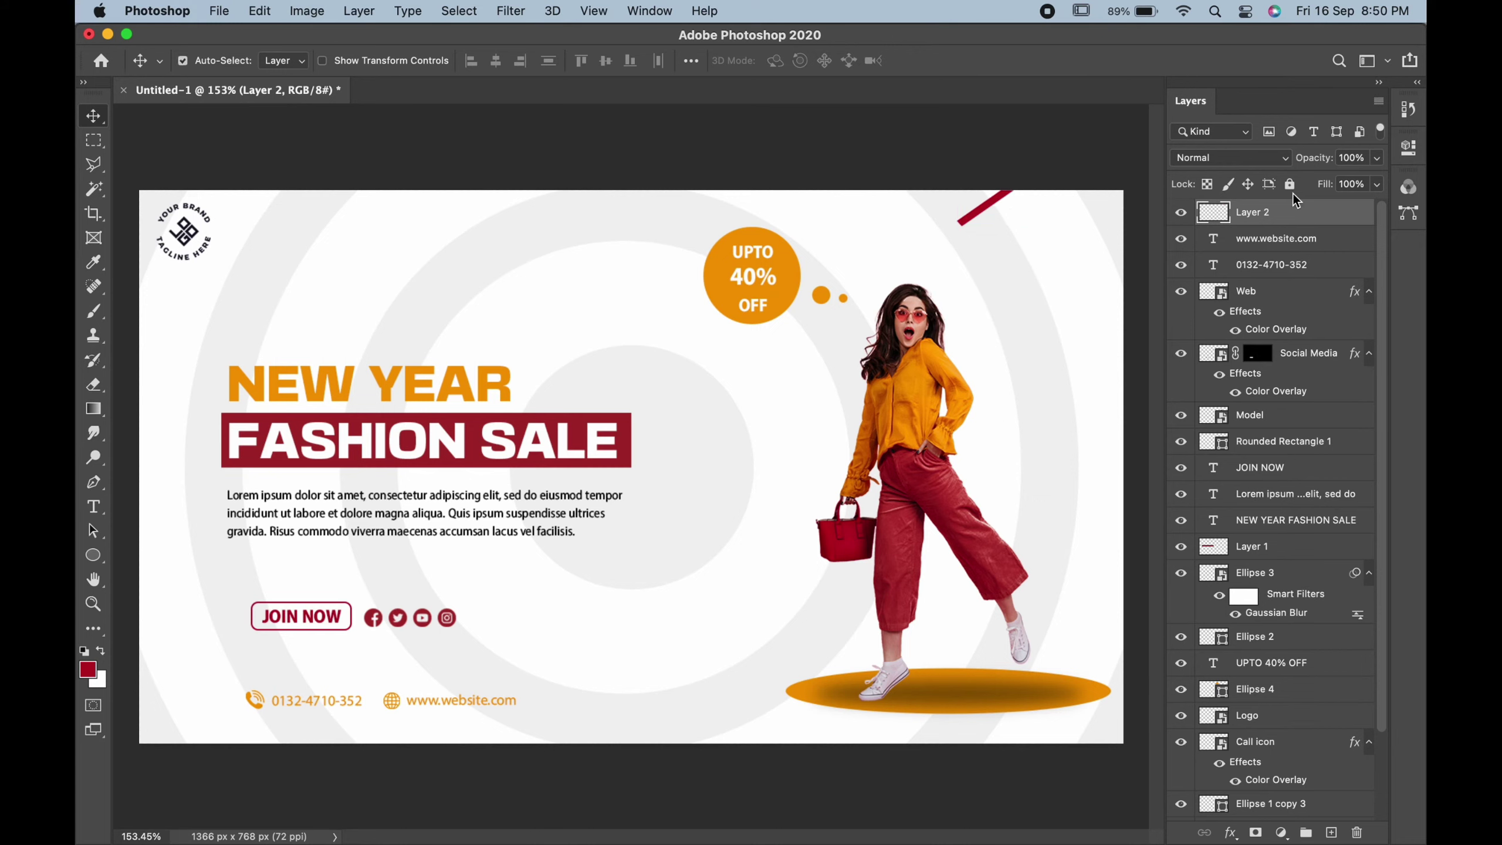
Step: Duplicate the stripe into six evenly spaced stripes and select all the stripe layers
{"action": "right_click", "coordinate": [1318, 222]}
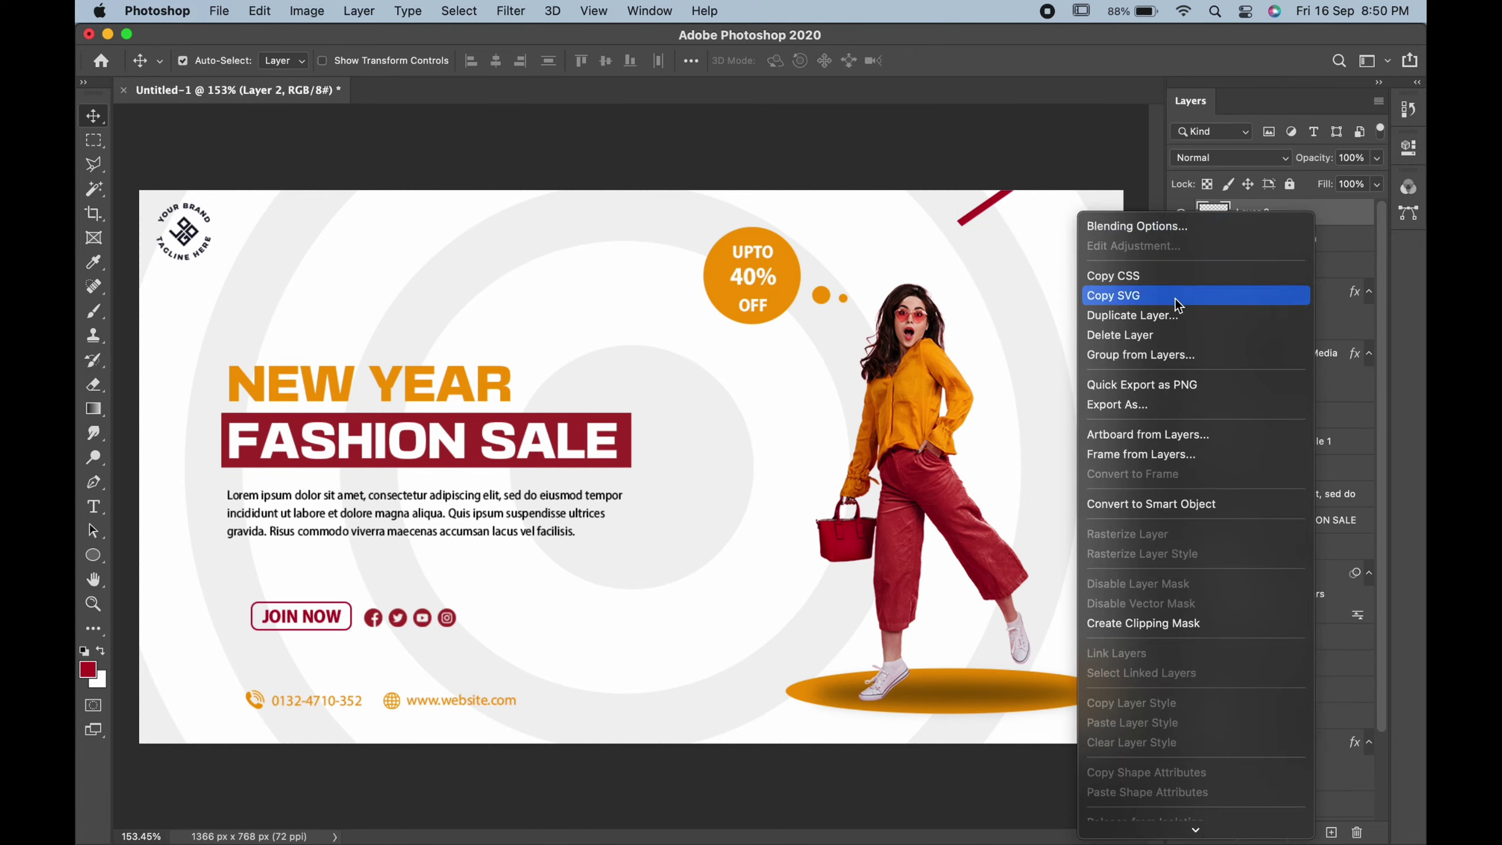
{"action": "left_click", "coordinate": [1129, 315]}
{"action": "left_click", "coordinate": [514, 323]}
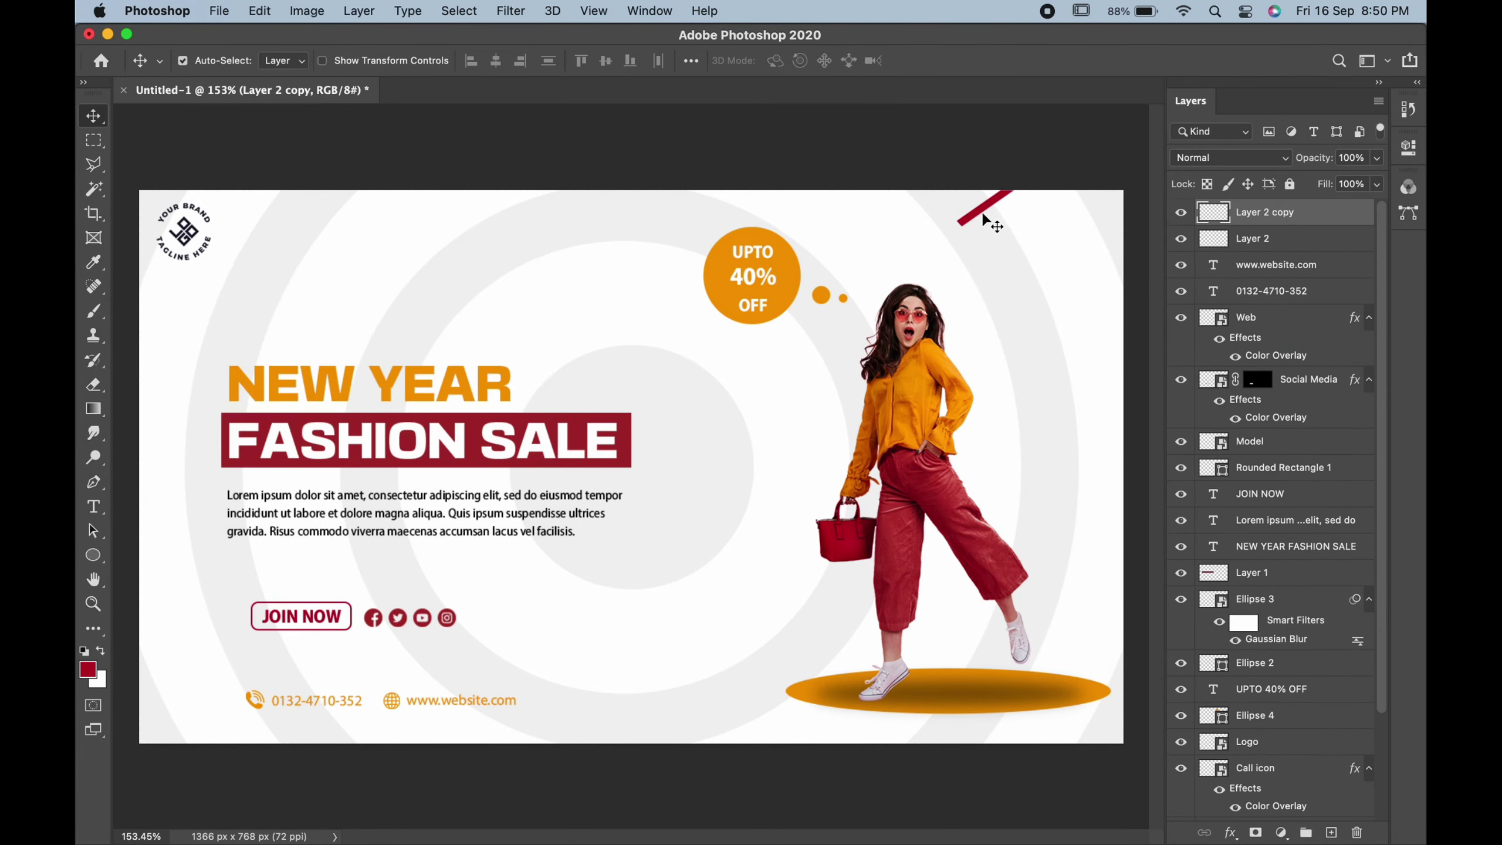
{"action": "left_click_drag", "start_coordinate": [976, 220], "coordinate": [1029, 225]}
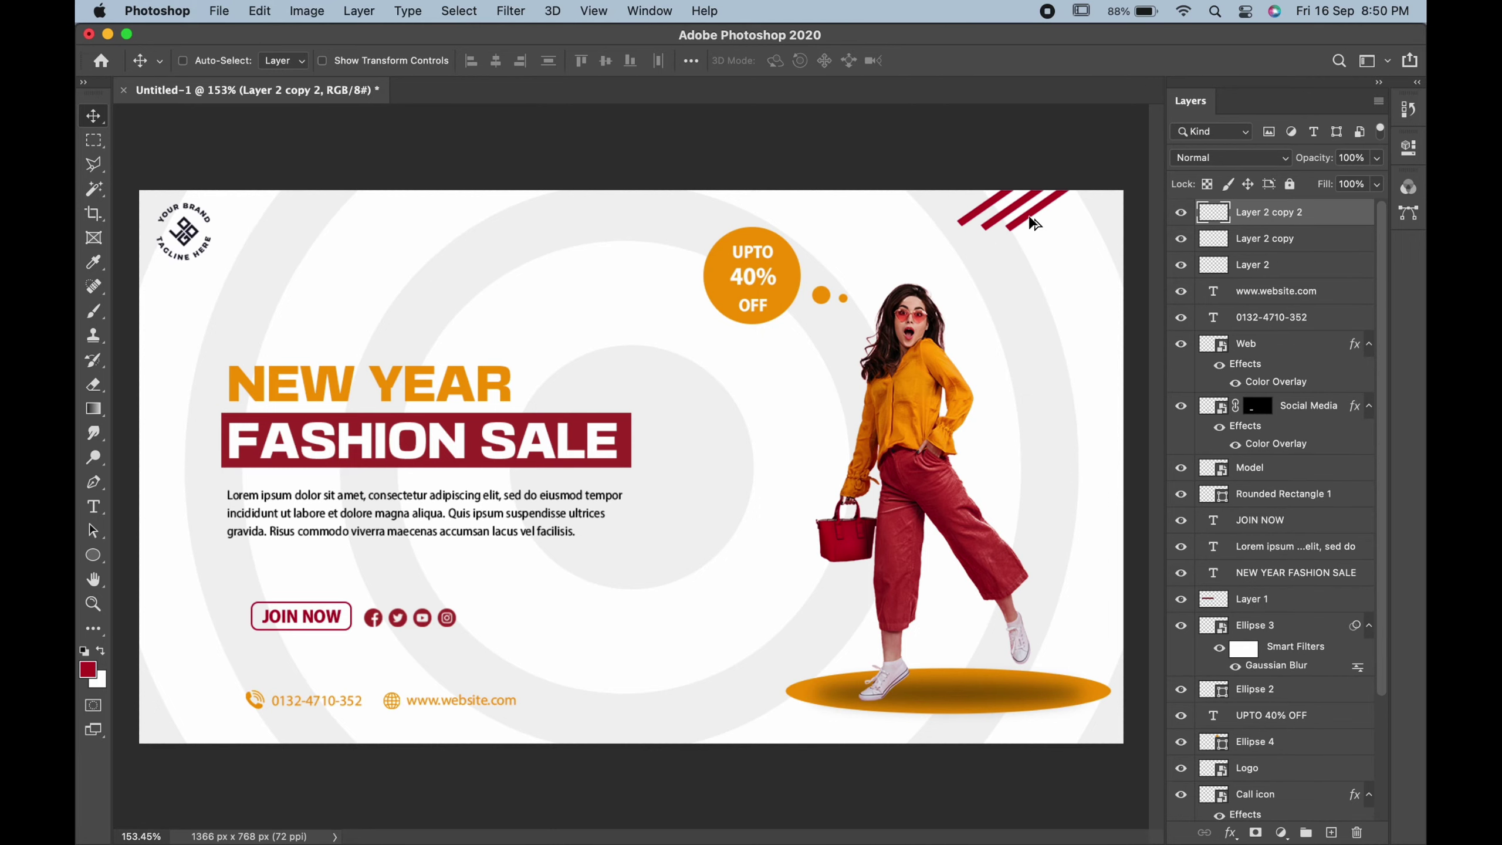
{"action": "left_click_drag", "start_coordinate": [1029, 220], "coordinate": [1056, 228]}
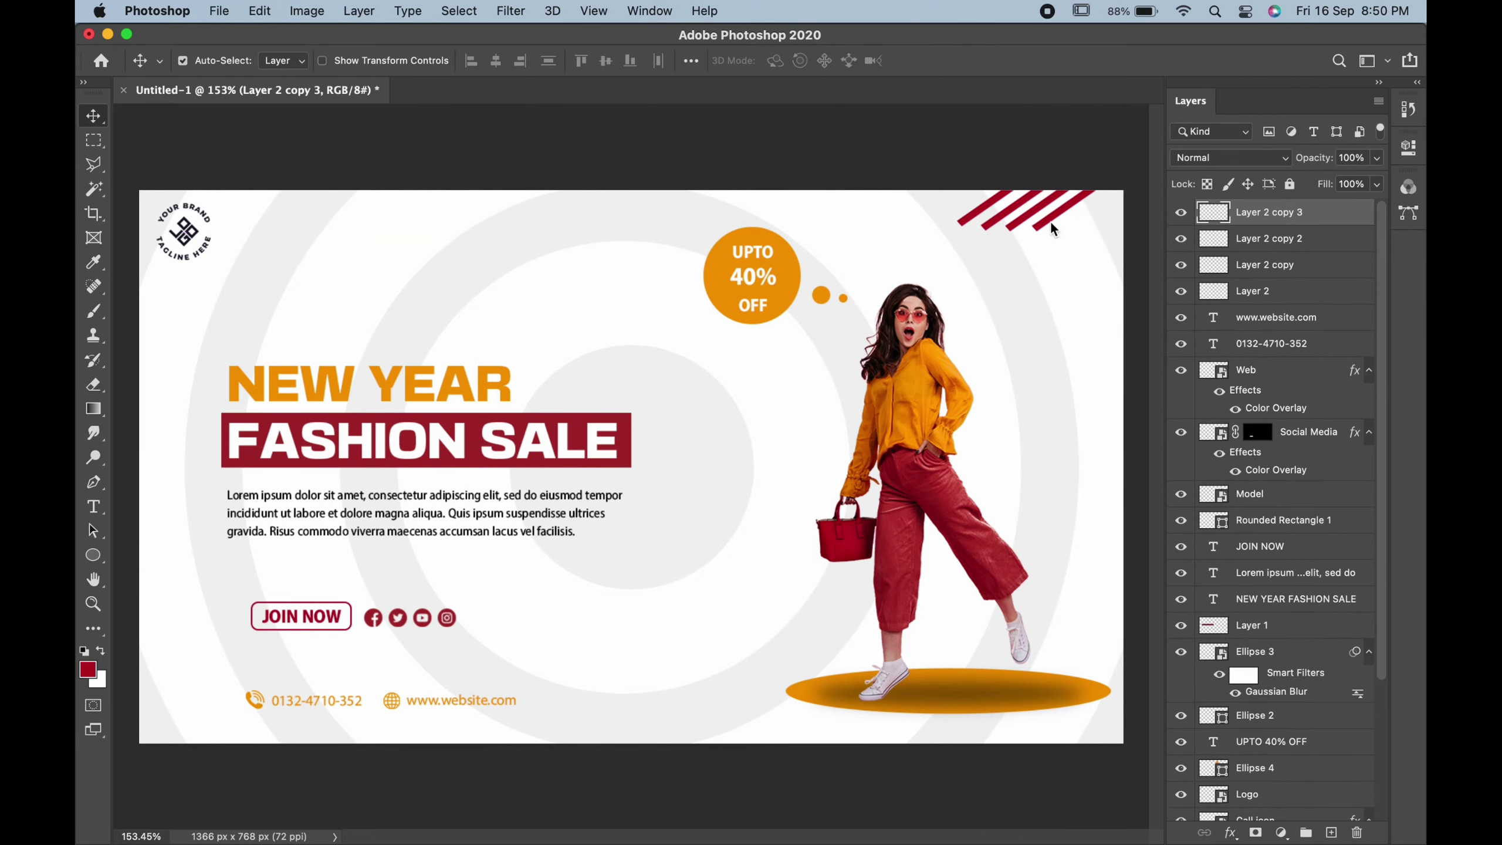
{"action": "left_click_drag", "start_coordinate": [1056, 228], "coordinate": [1104, 227]}
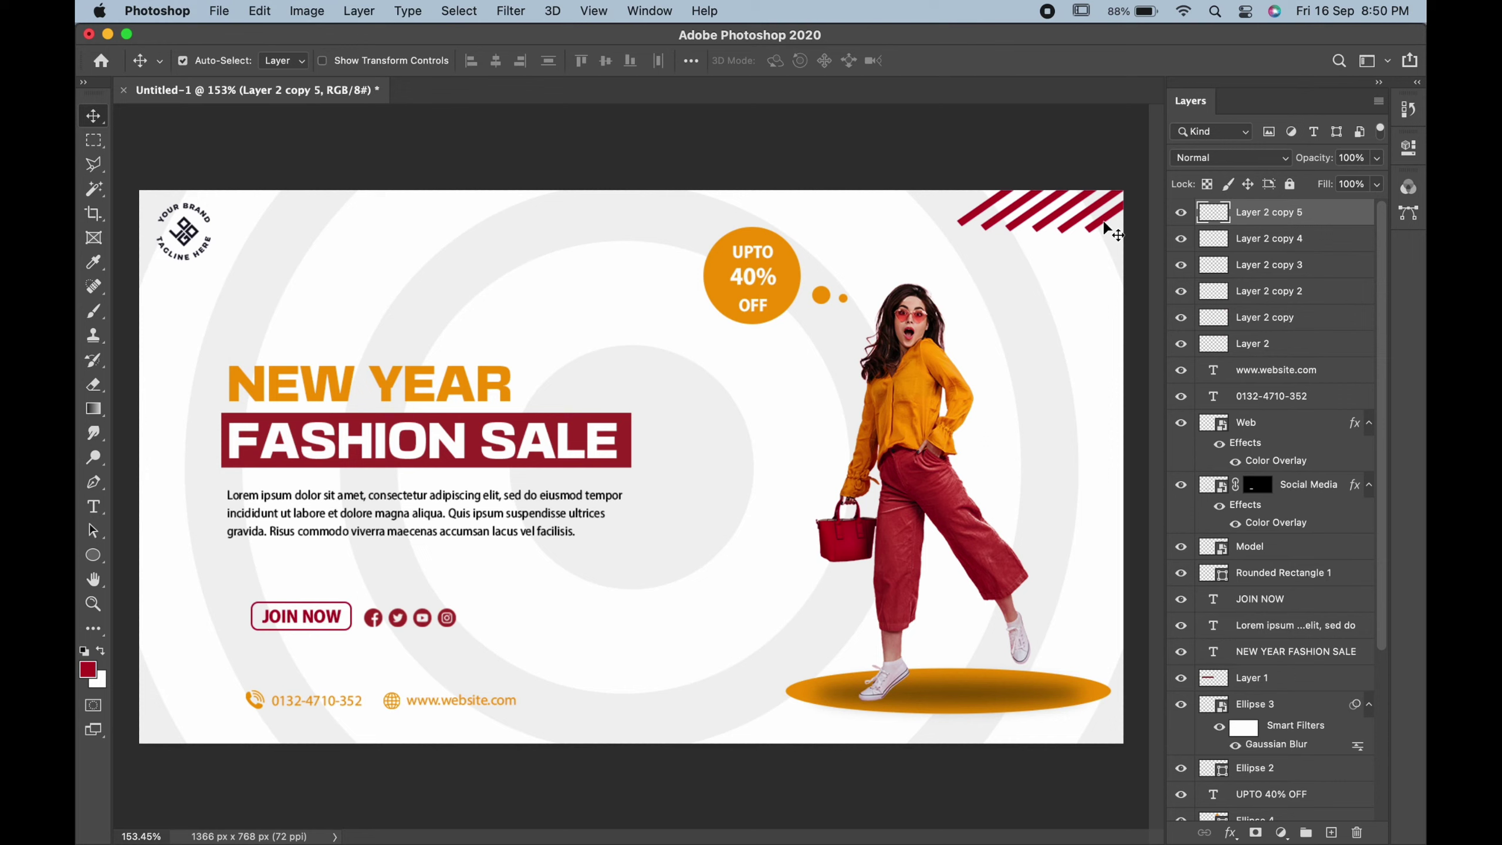
{"action": "left_click", "coordinate": [1281, 324], "text": "shift"}
{"action": "left_click", "coordinate": [1276, 346], "text": "shift"}
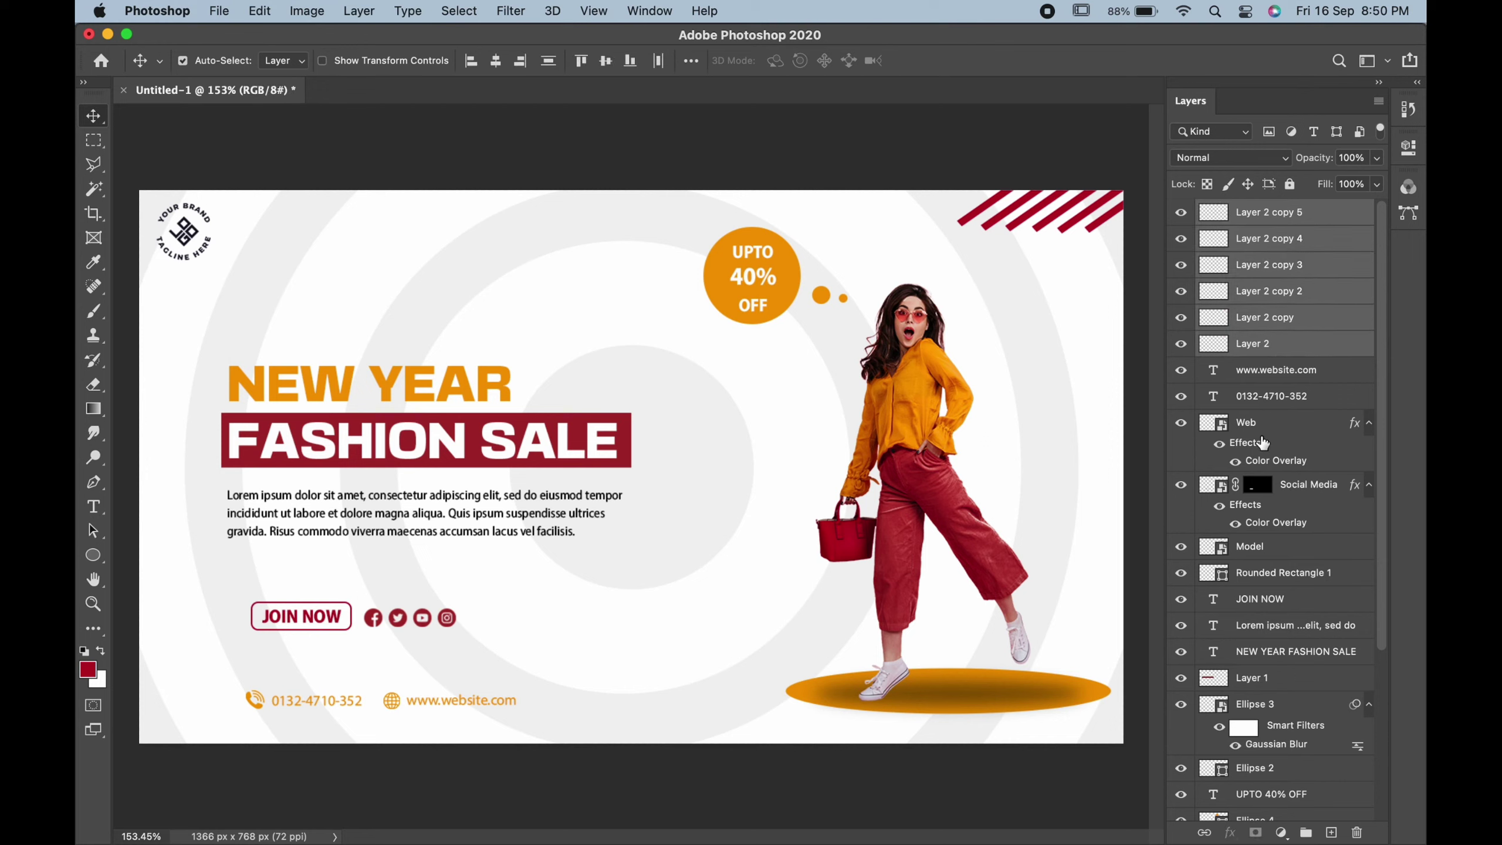
Step: Group the six stripe layers into Group 1 and add a layer mask
{"action": "right_click", "coordinate": [1304, 256]}
{"action": "left_click", "coordinate": [1128, 388]}
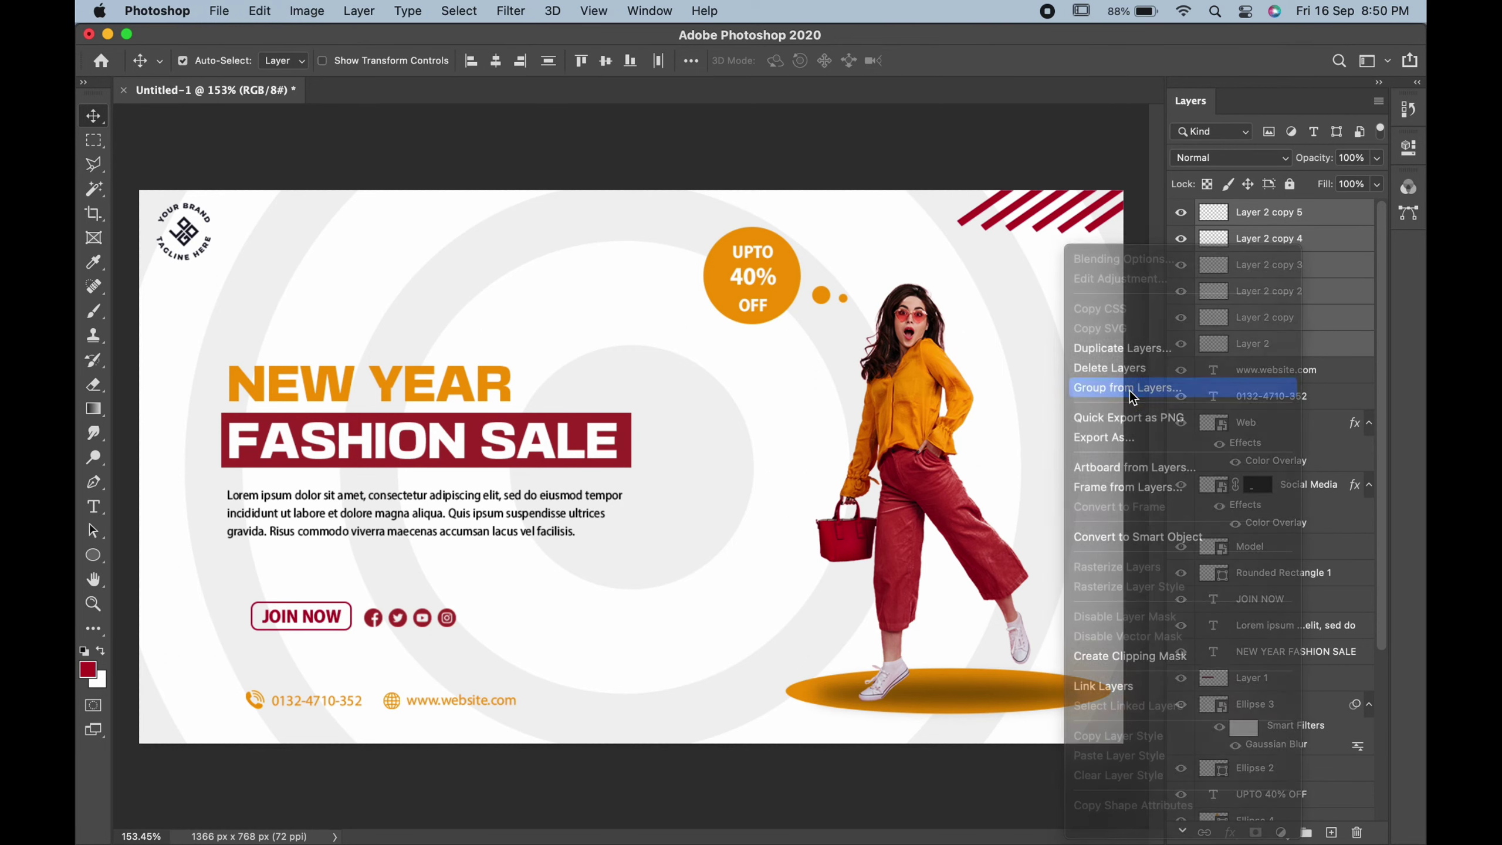
{"action": "left_click", "coordinate": [471, 394]}
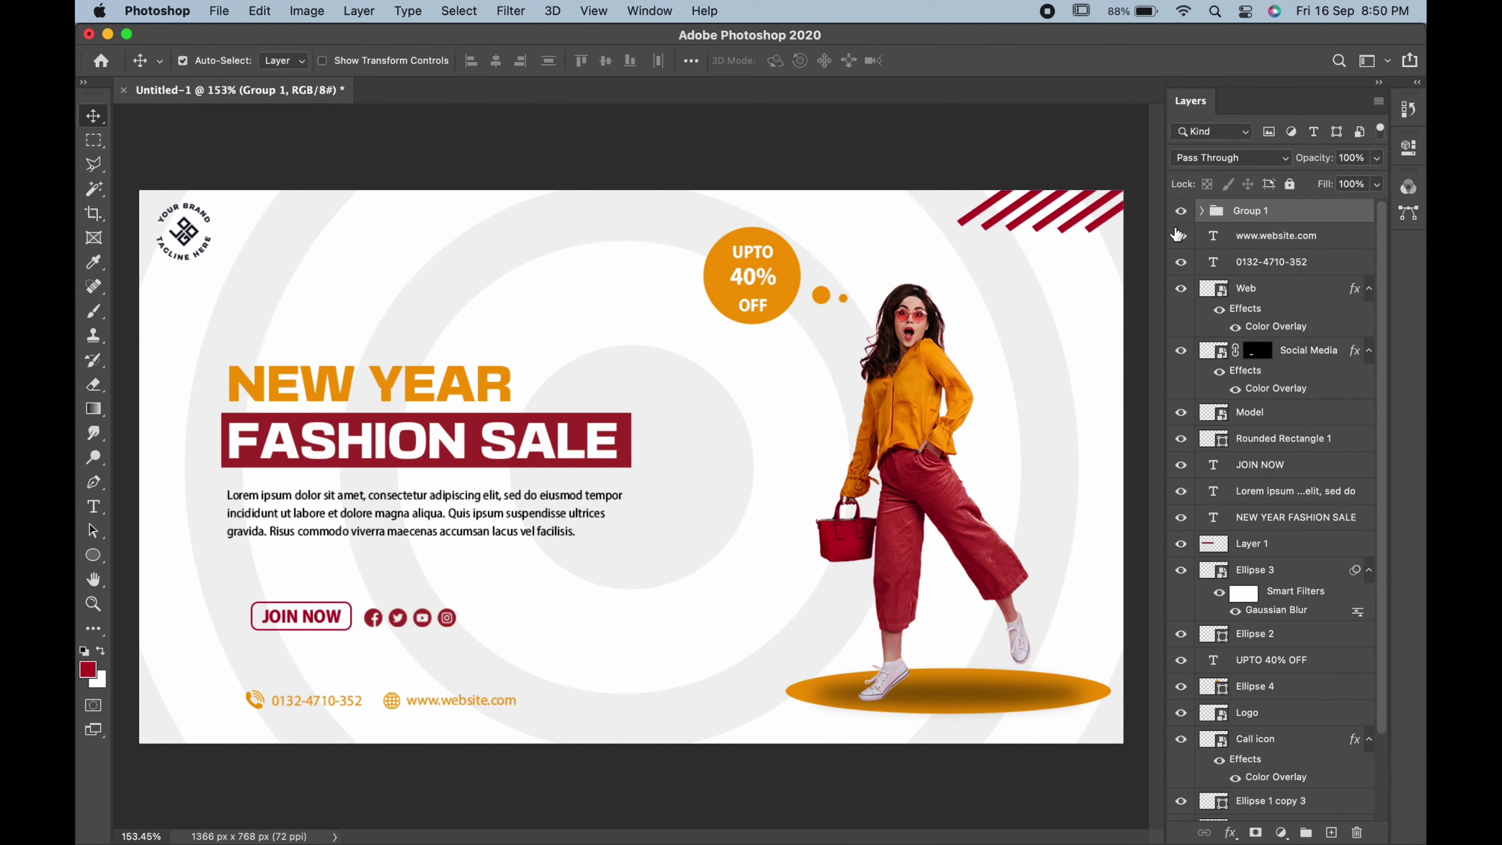
{"action": "left_click", "coordinate": [1181, 211]}
{"action": "left_click", "coordinate": [1256, 833]}
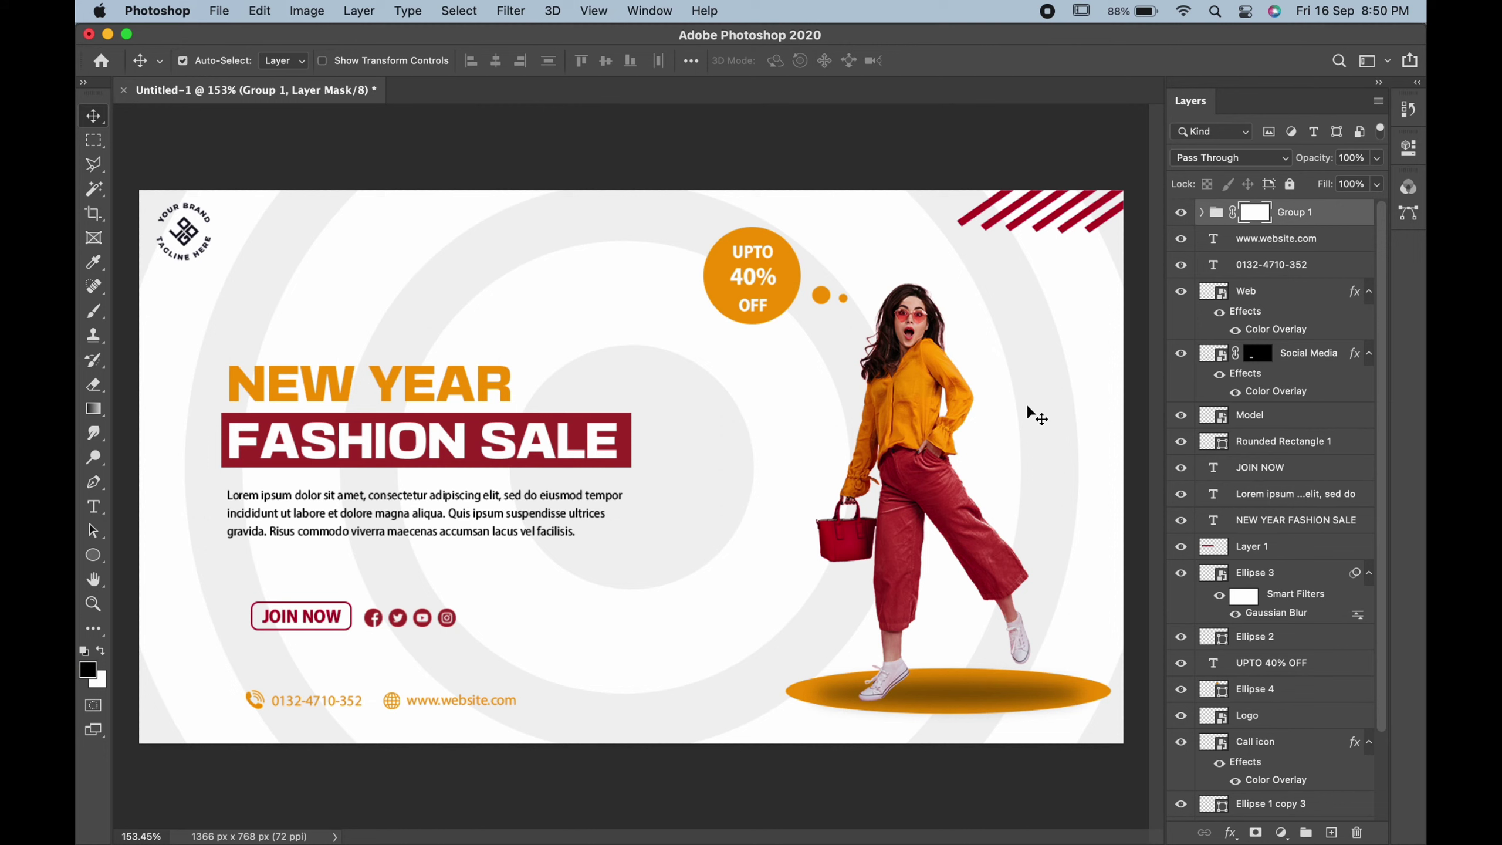
Step: Mask Group 1 outside a marquee band so the stripes end cleanly
{"action": "key", "text": "m"}
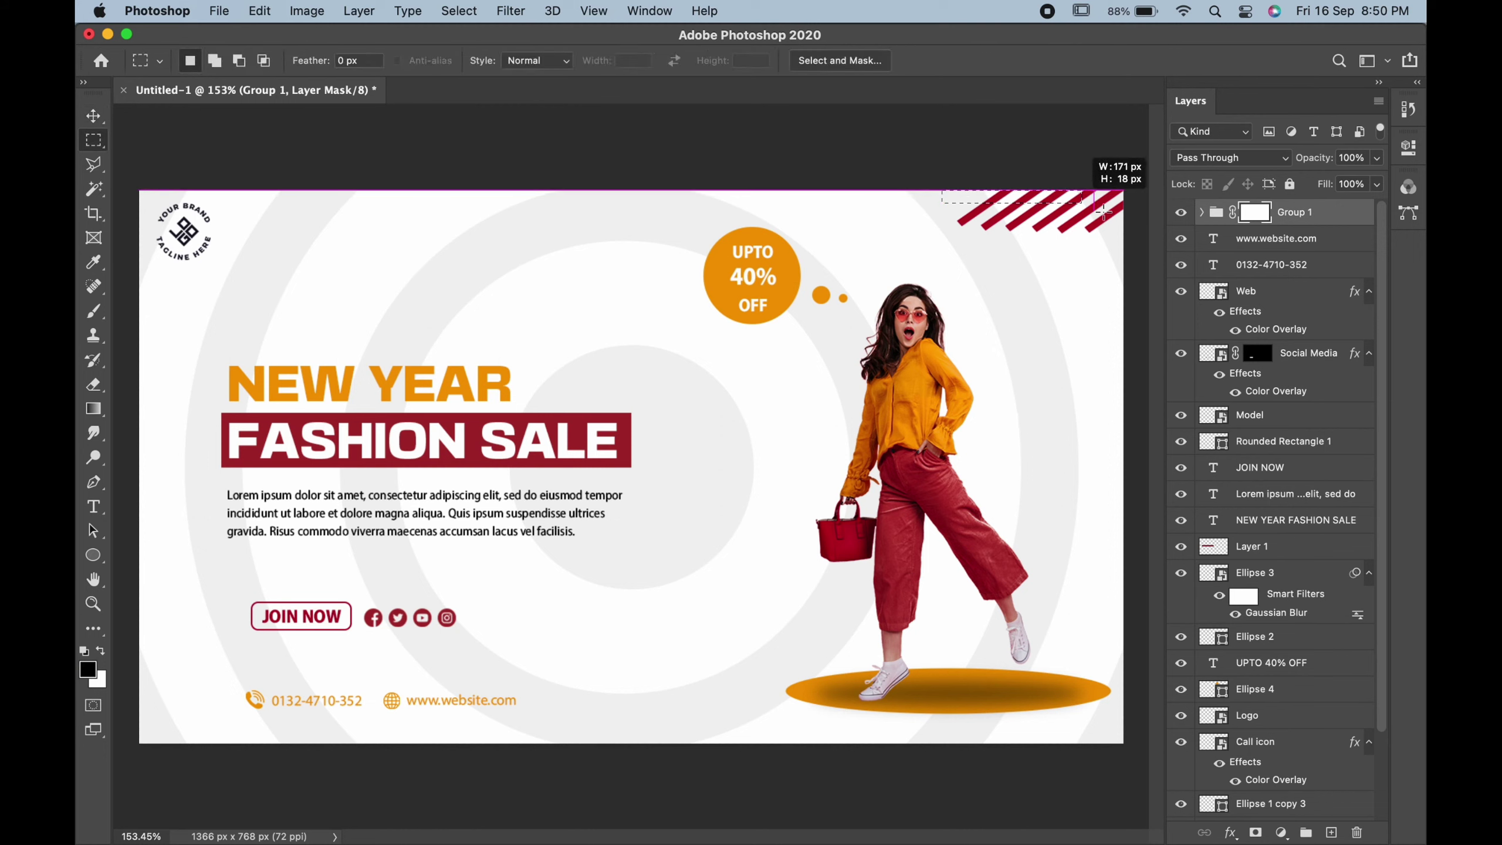
{"action": "mouse_move", "coordinate": [942, 165]}
{"action": "left_mouse_down"}
{"action": "mouse_move", "coordinate": [1132, 225]}
{"action": "mouse_move", "coordinate": [918, 222]}
{"action": "left_mouse_up"}
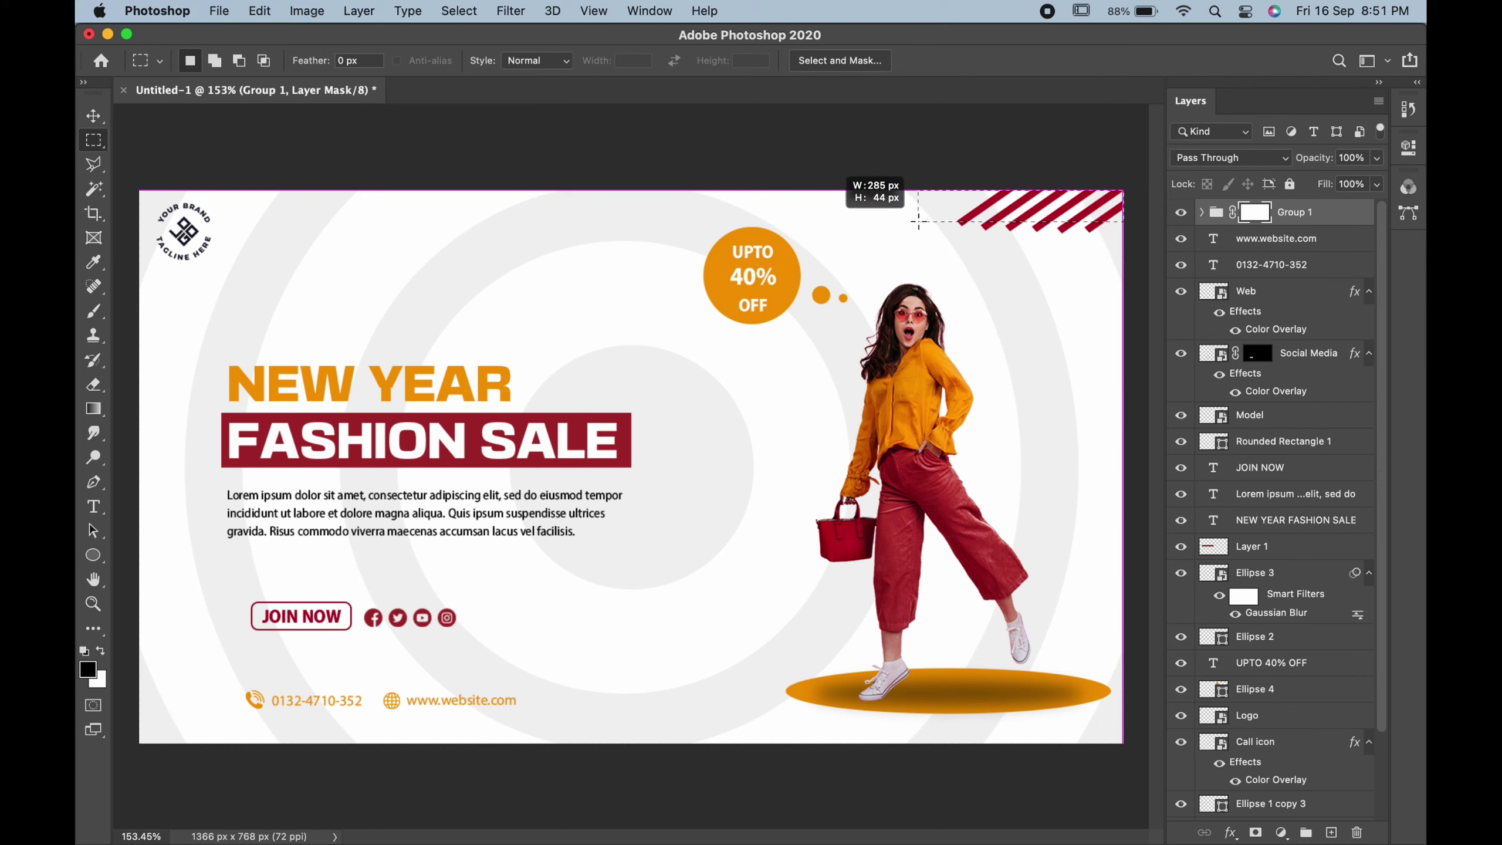
{"action": "left_click", "coordinate": [1255, 832]}
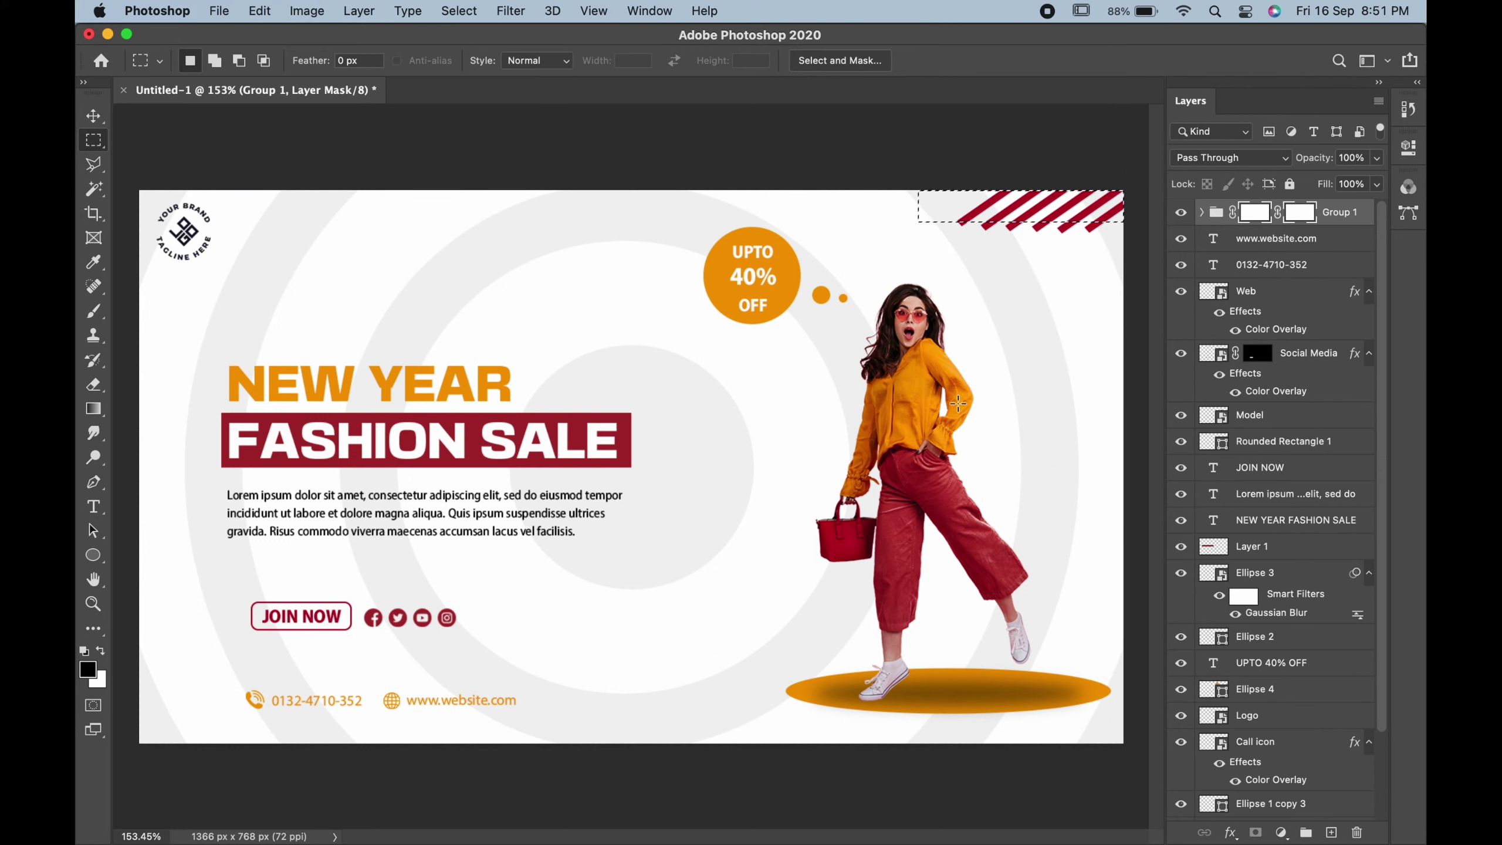
{"action": "key", "text": "ctrl+z"}
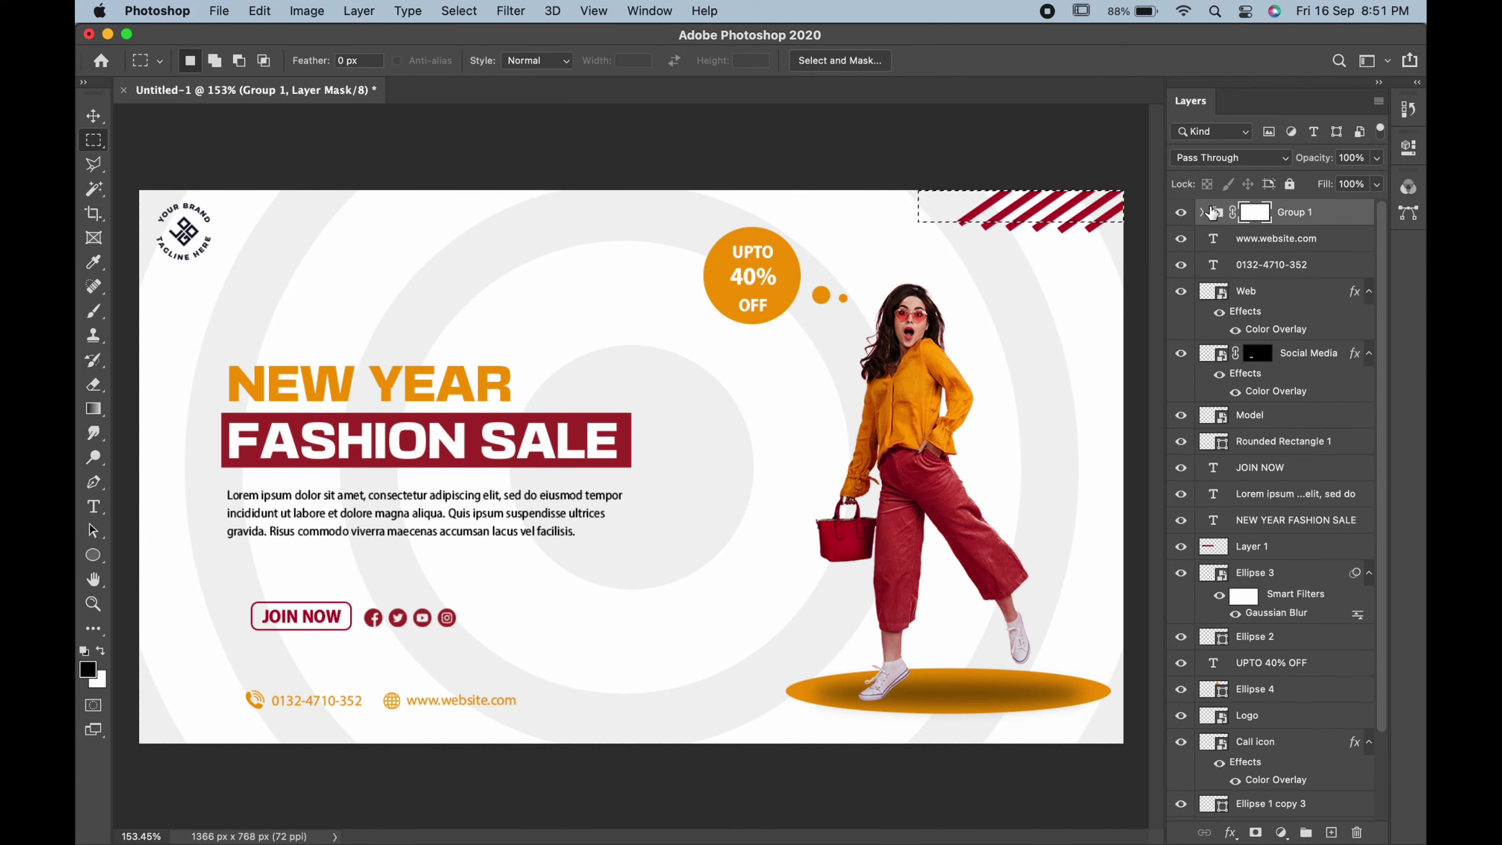
{"action": "left_click", "coordinate": [93, 310]}
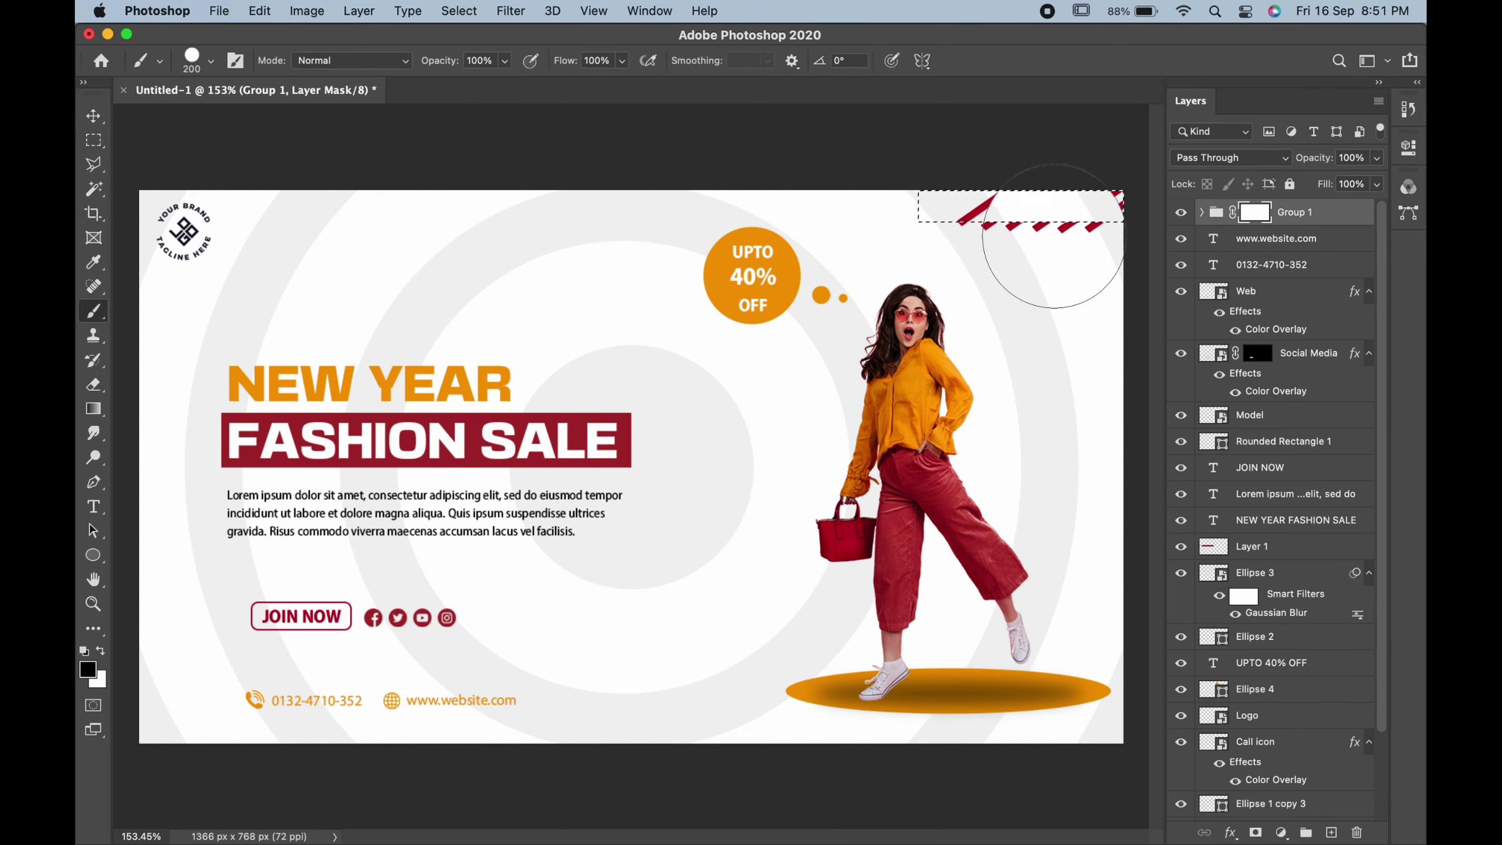
{"action": "left_click", "coordinate": [459, 11]}
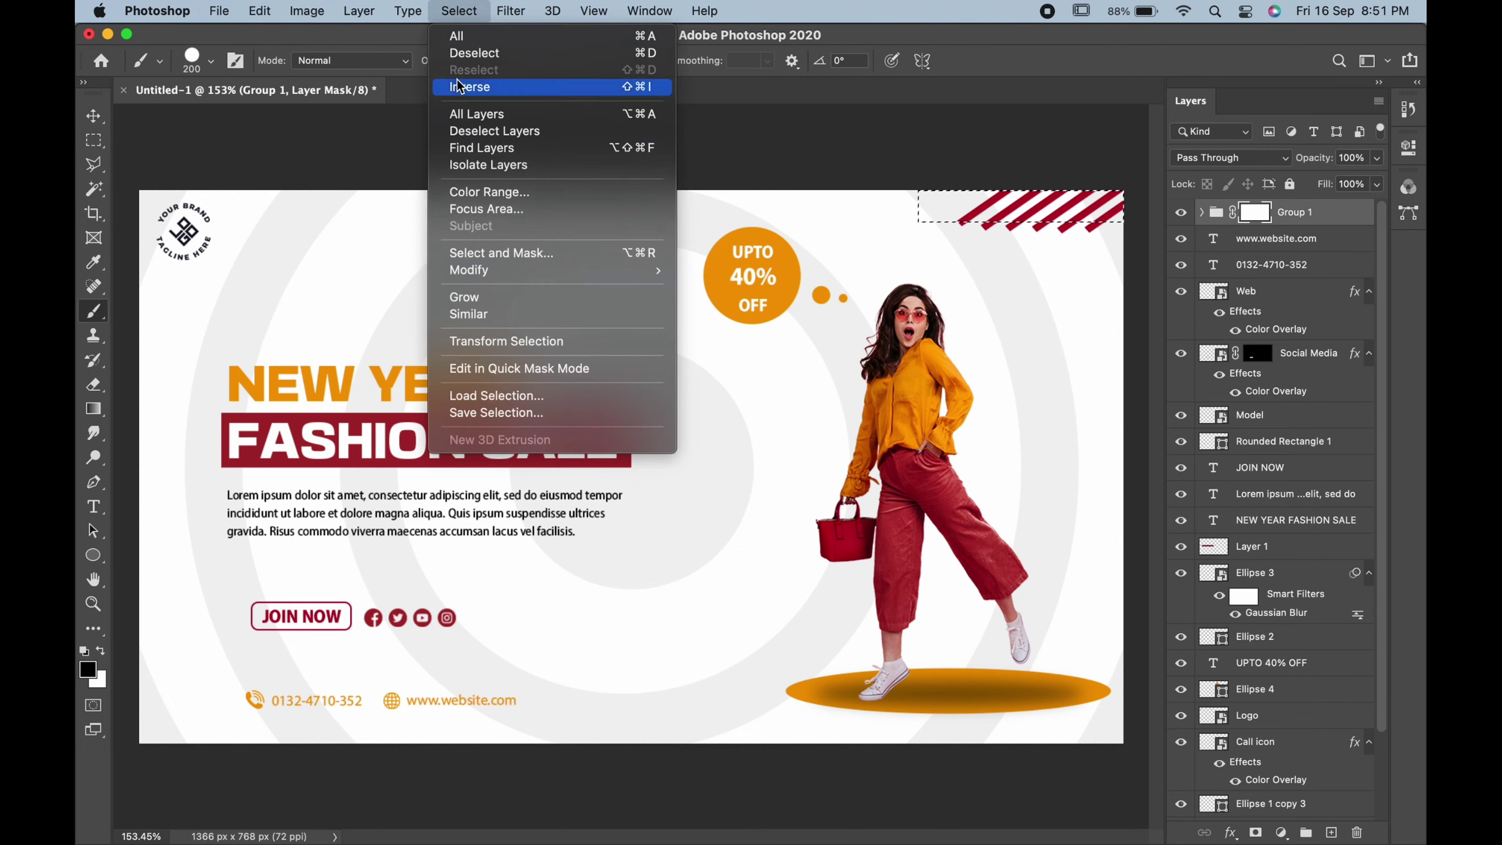
{"action": "left_click", "coordinate": [461, 83]}
{"action": "key", "text": "ctrl+d"}
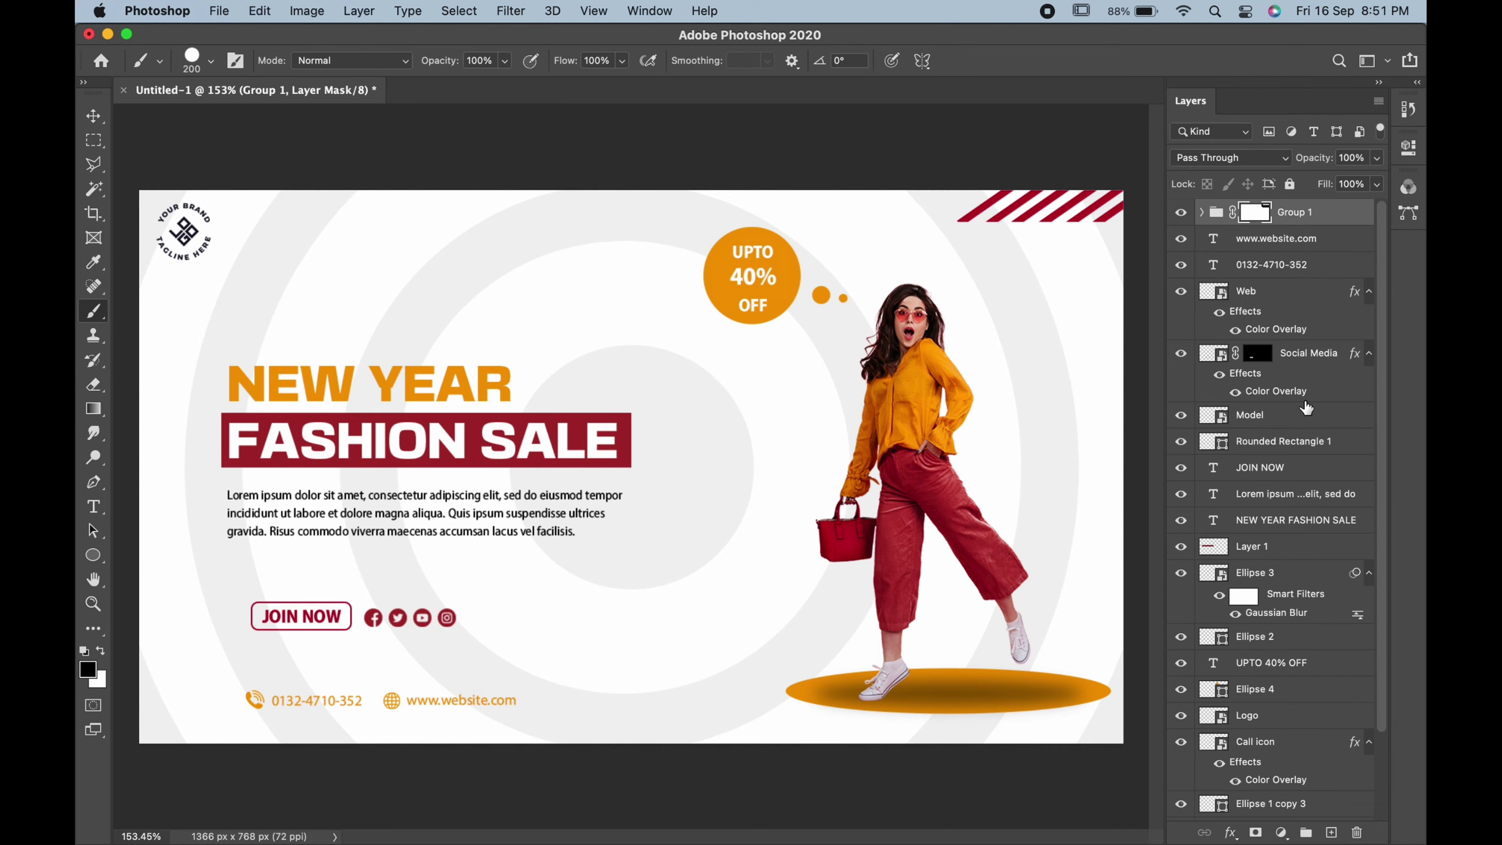
{"action": "key", "text": "v"}
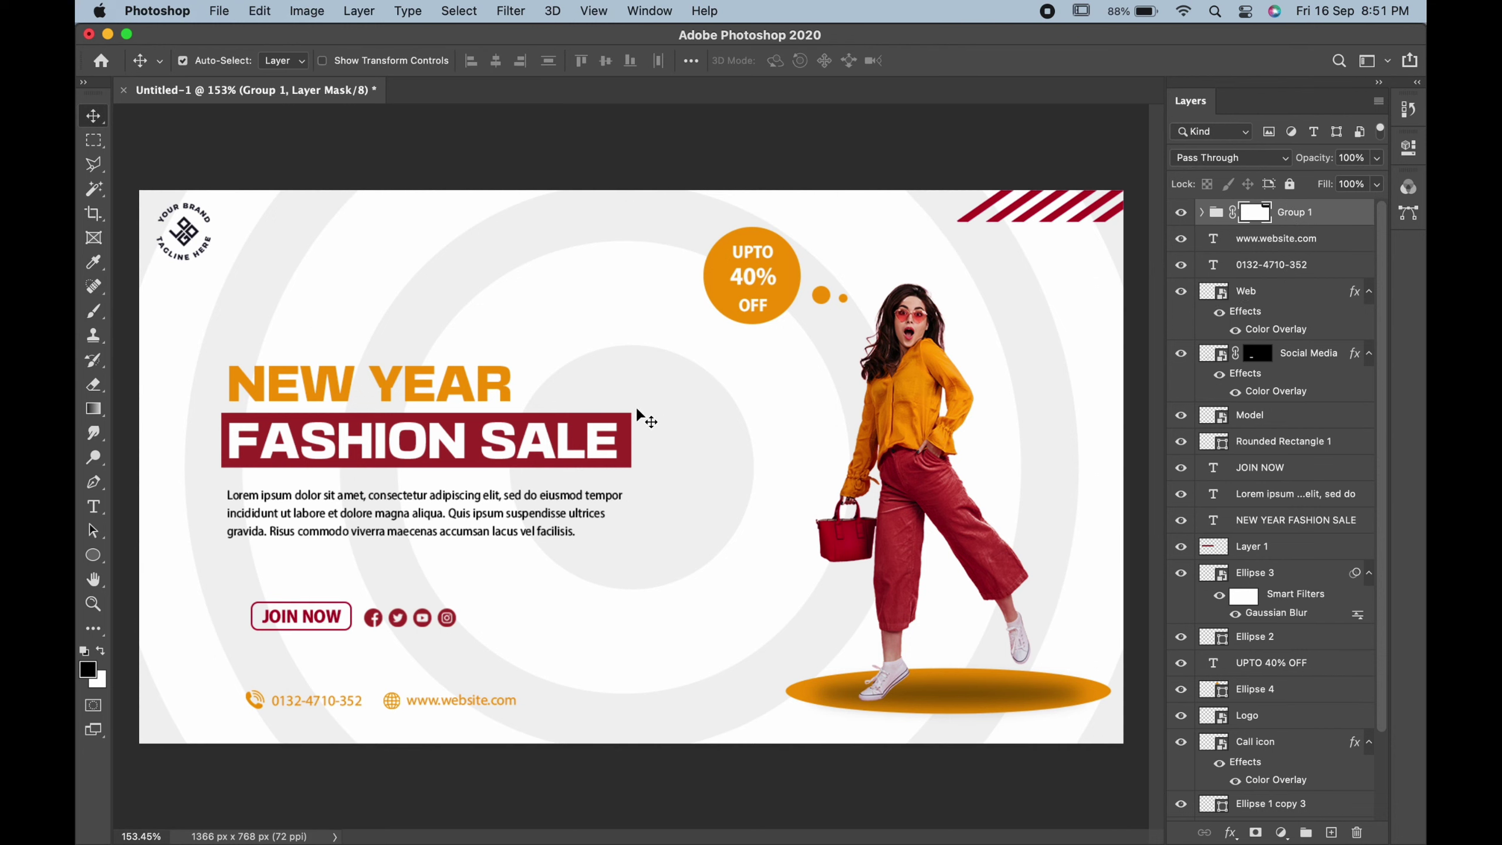
Step: Duplicate Group 1, rotate the copy 180° and place it in the bottom-left corner
{"action": "right_click", "coordinate": [1338, 213]}
{"action": "left_click", "coordinate": [1227, 285]}
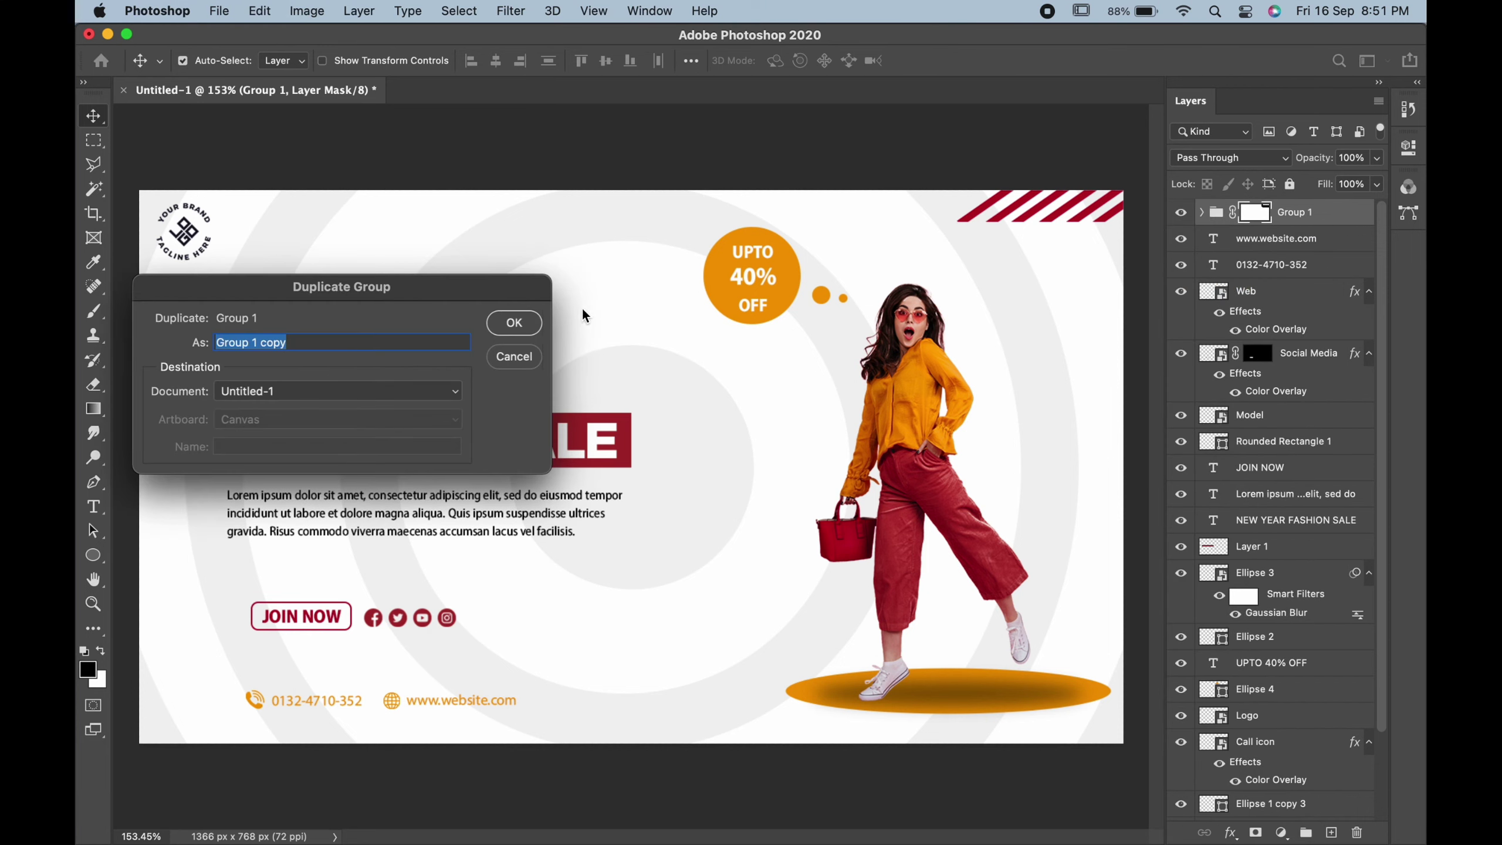
{"action": "left_click", "coordinate": [531, 332]}
{"action": "key", "text": "ctrl+t"}
{"action": "mouse_move", "coordinate": [798, 138]}
{"action": "left_mouse_down"}
{"action": "mouse_move", "coordinate": [796, 221]}
{"action": "mouse_move", "coordinate": [1059, 278]}
{"action": "mouse_move", "coordinate": [255, 778]}
{"action": "mouse_move", "coordinate": [319, 754]}
{"action": "left_mouse_up"}
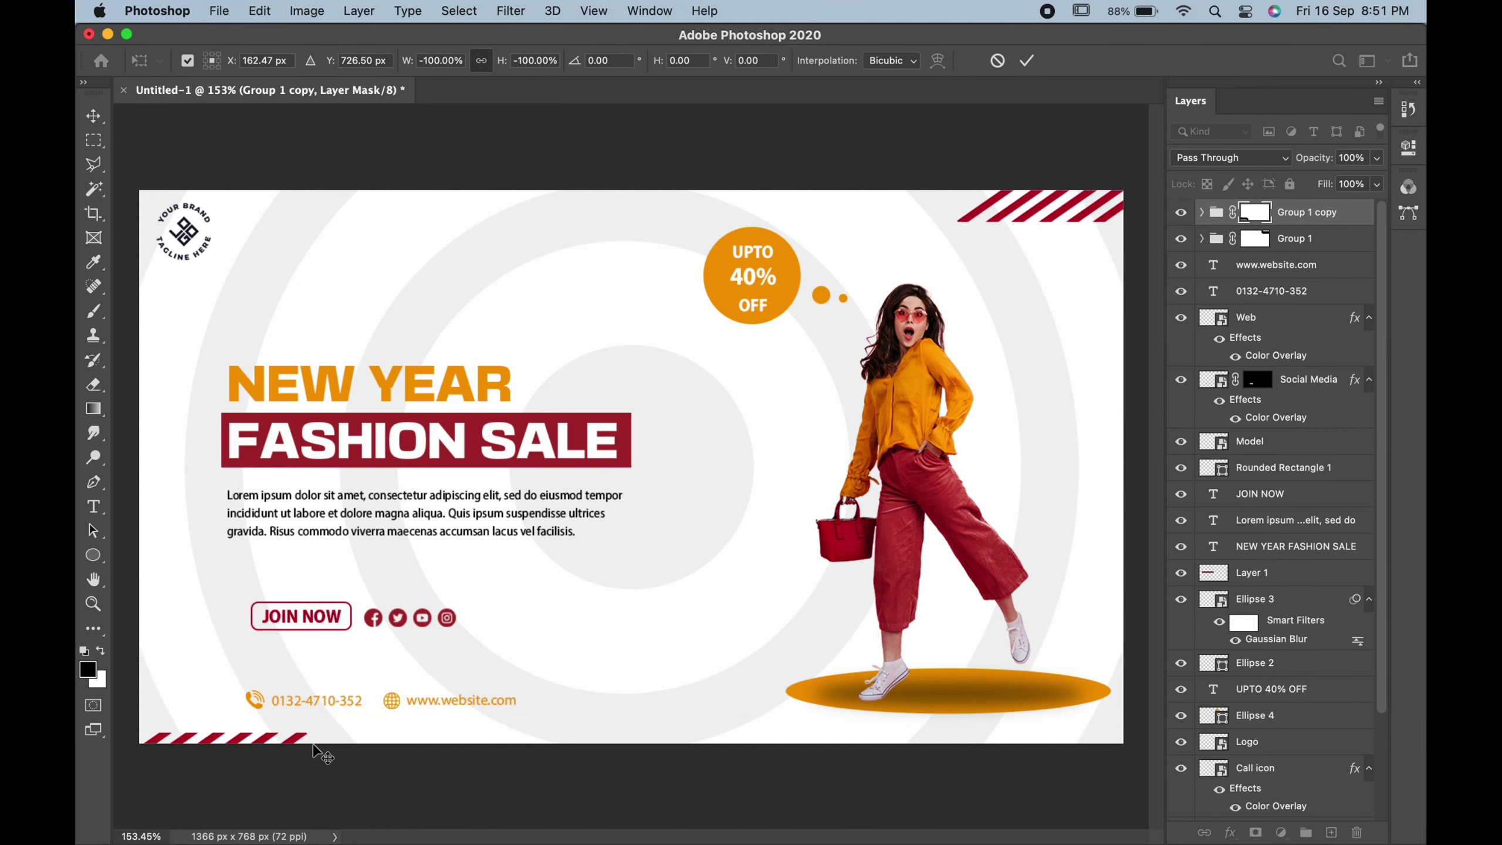
{"action": "key", "text": "Return"}
{"action": "left_click", "coordinate": [258, 705]}
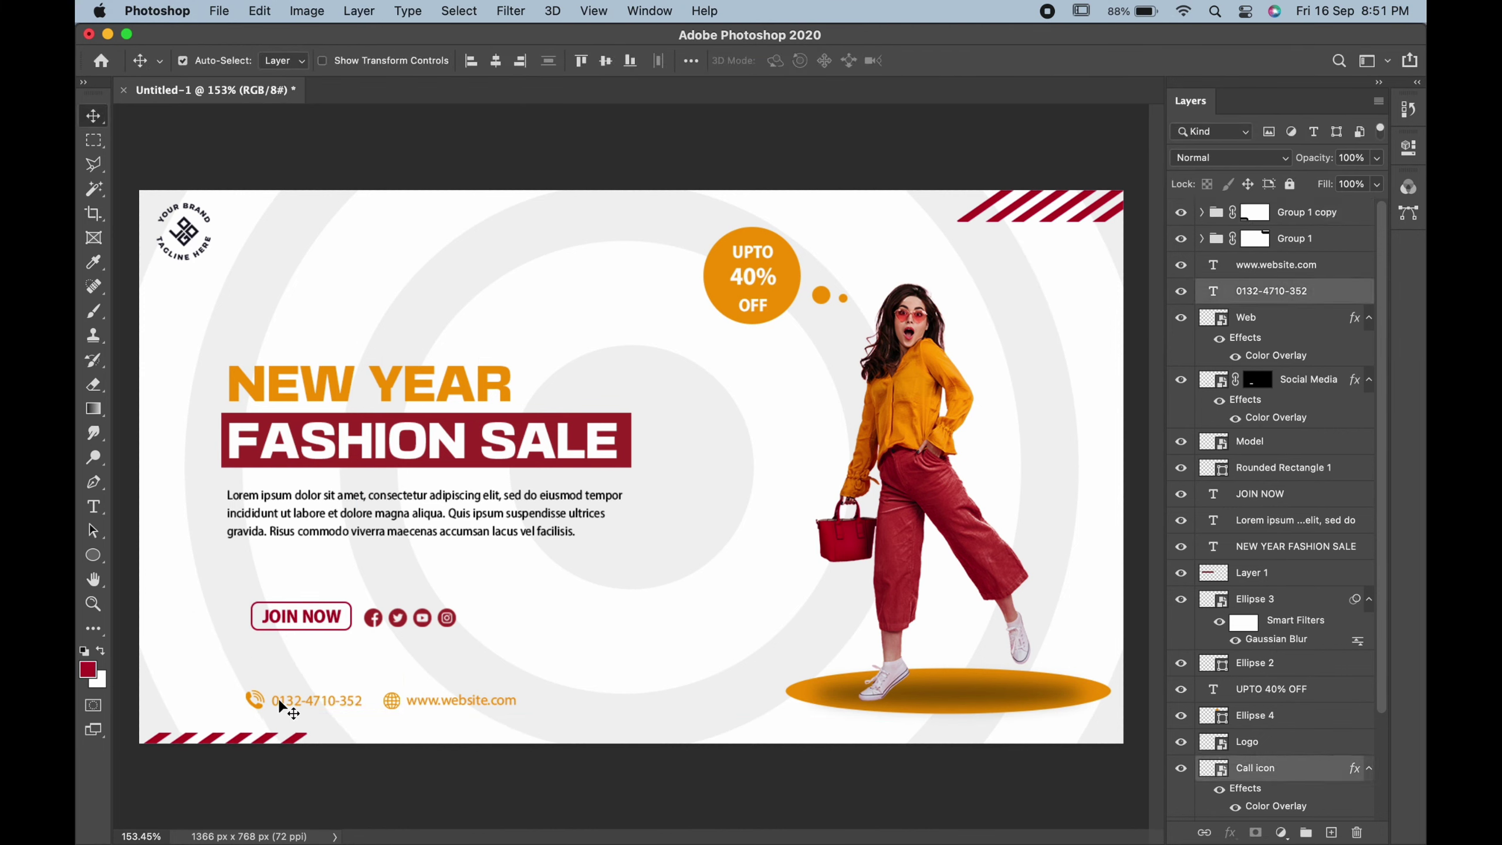
Step: Nudge the phone, globe and website contact line up three pixels and right one
{"action": "left_click", "coordinate": [395, 703], "text": "shift"}
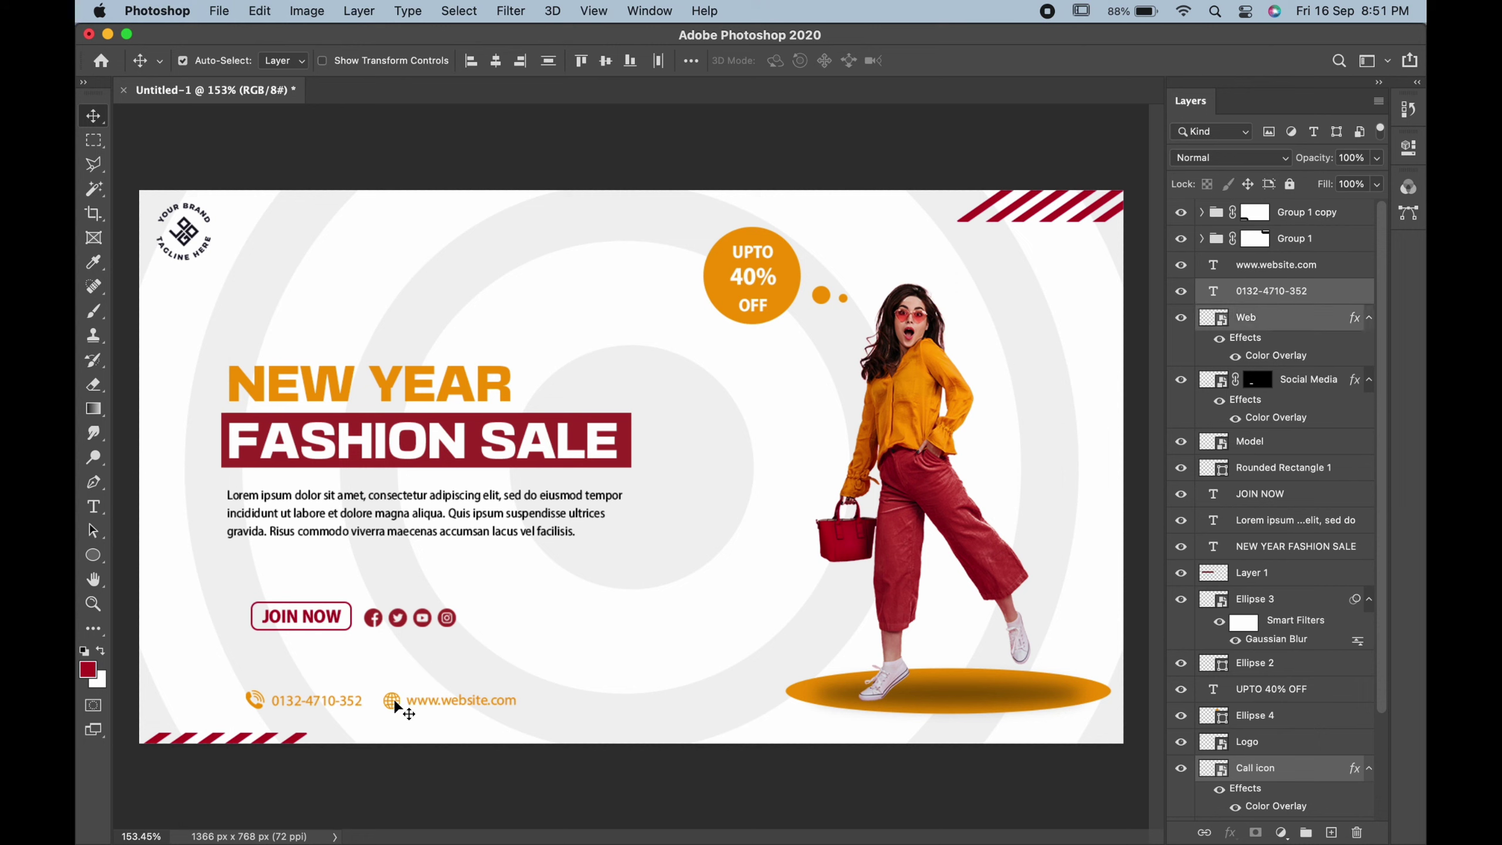
{"action": "left_click", "coordinate": [445, 705], "text": "shift"}
{"action": "key", "text": "Up"}
{"action": "key", "text": "Up"}
{"action": "key", "text": "Up"}
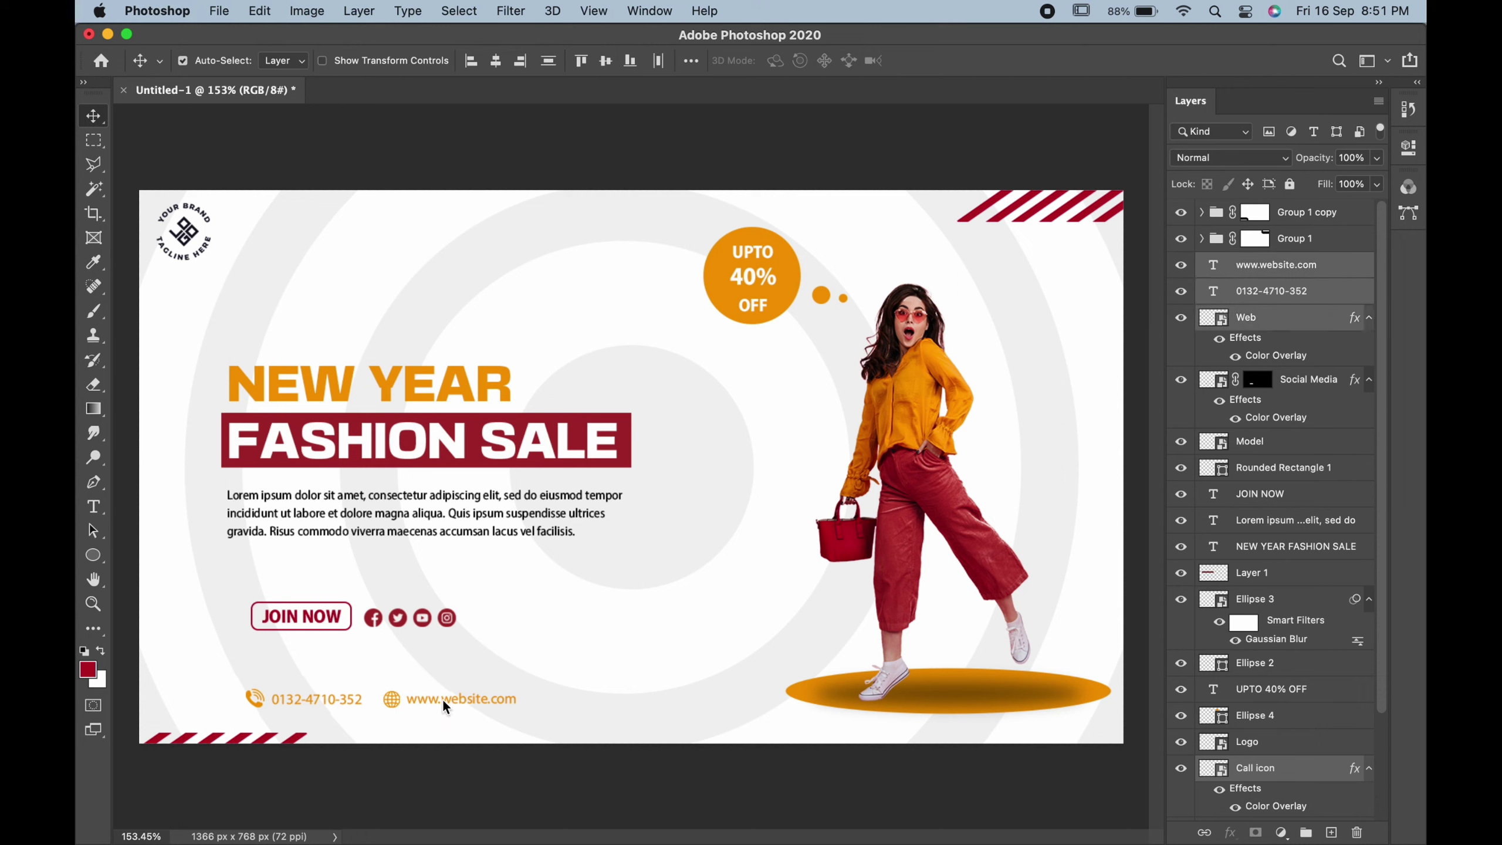
{"action": "key", "text": "Up"}
{"action": "key", "text": "Up"}
{"action": "key", "text": "Up"}
{"action": "key", "text": "Up"}
{"action": "key", "text": "Up"}
{"action": "key", "text": "Up"}
{"action": "key", "text": "Up"}
{"action": "key", "text": "Up"}
{"action": "key", "text": "Up"}
{"action": "key", "text": "Up"}
{"action": "key", "text": "Up"}
{"action": "key", "text": "Up"}
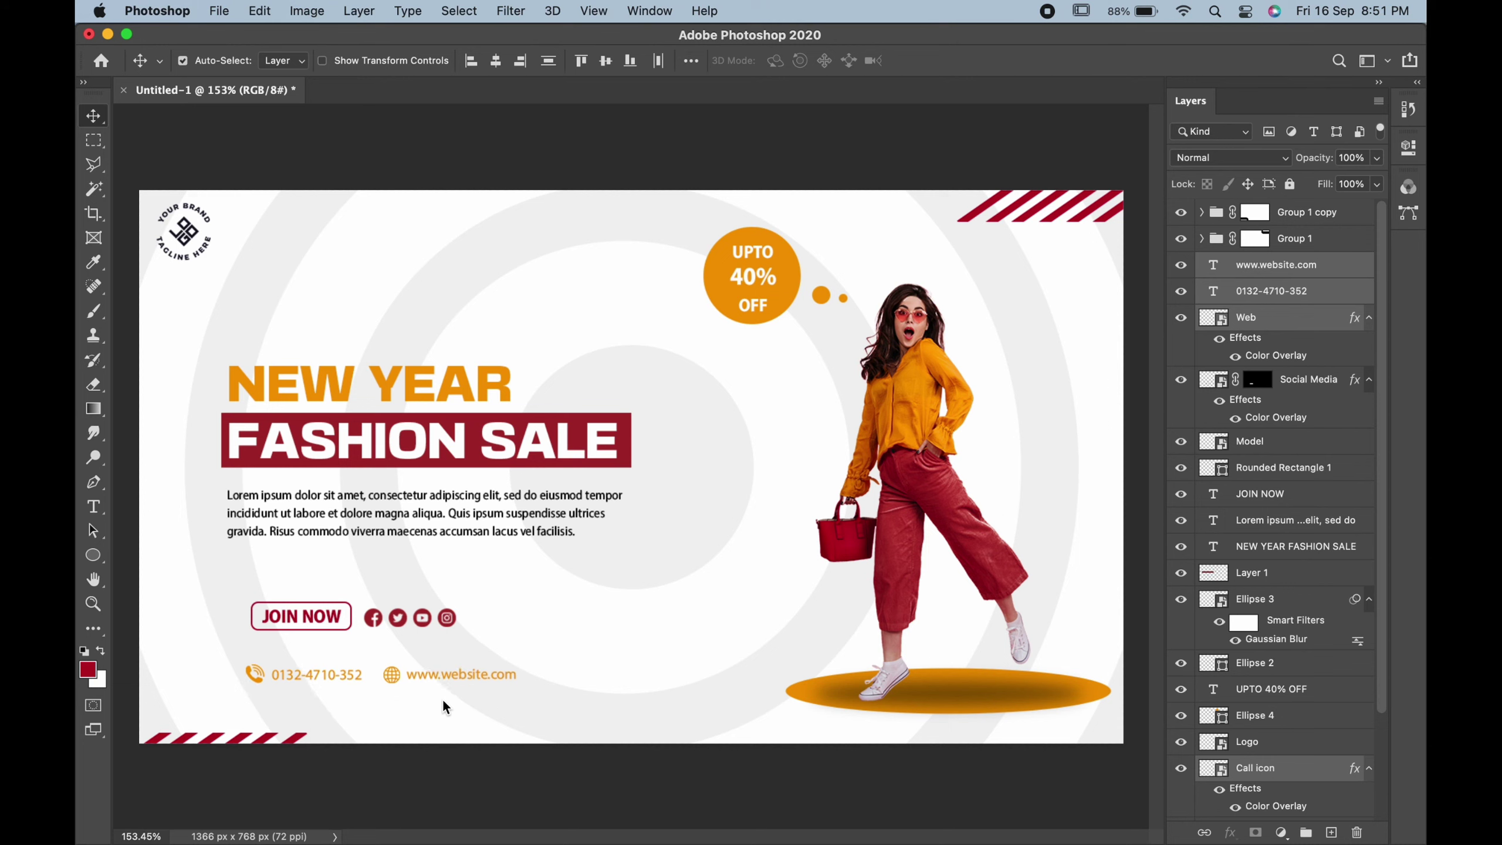
{"action": "key", "text": "Up"}
{"action": "key", "text": "Up"}
{"action": "key", "text": "Up"}
{"action": "key", "text": "Right"}
{"action": "key", "text": "Right"}
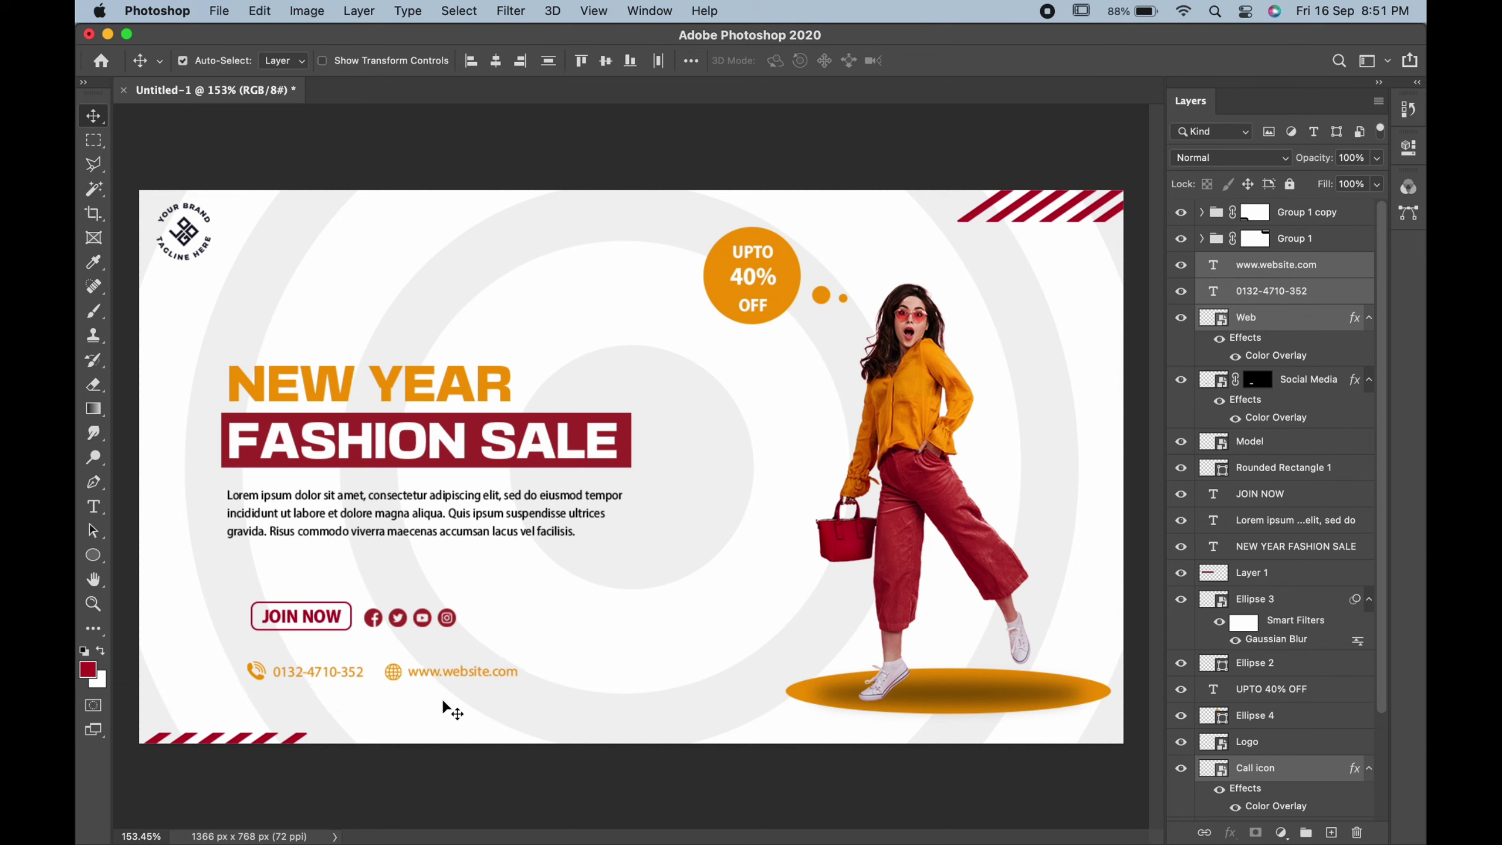
Step: Set both stripe groups to 80% opacity
{"action": "left_click", "coordinate": [1326, 241]}
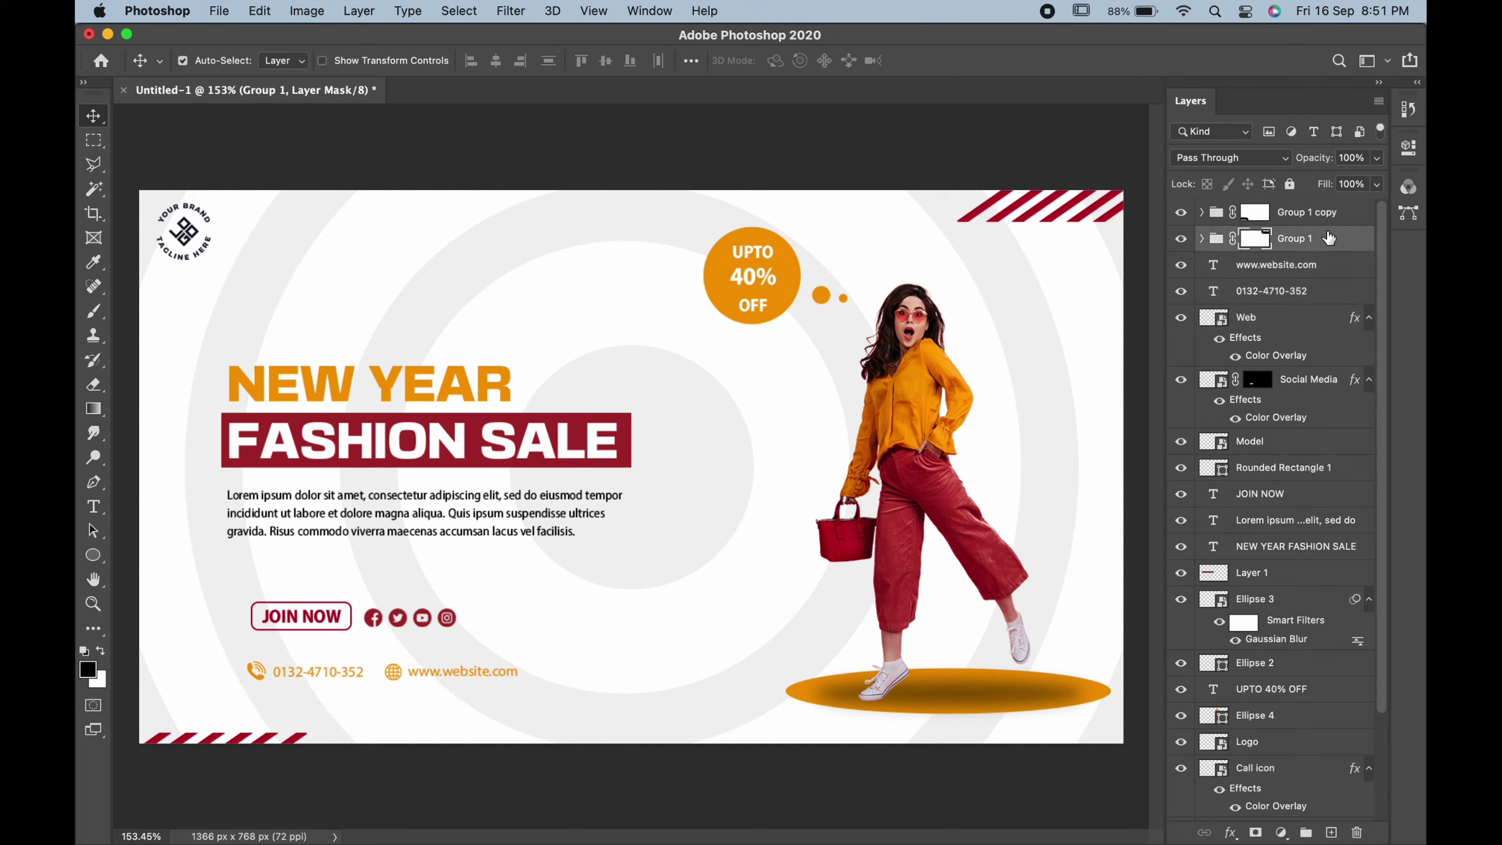
{"action": "left_click", "coordinate": [1351, 157]}
{"action": "type", "text": "80"}
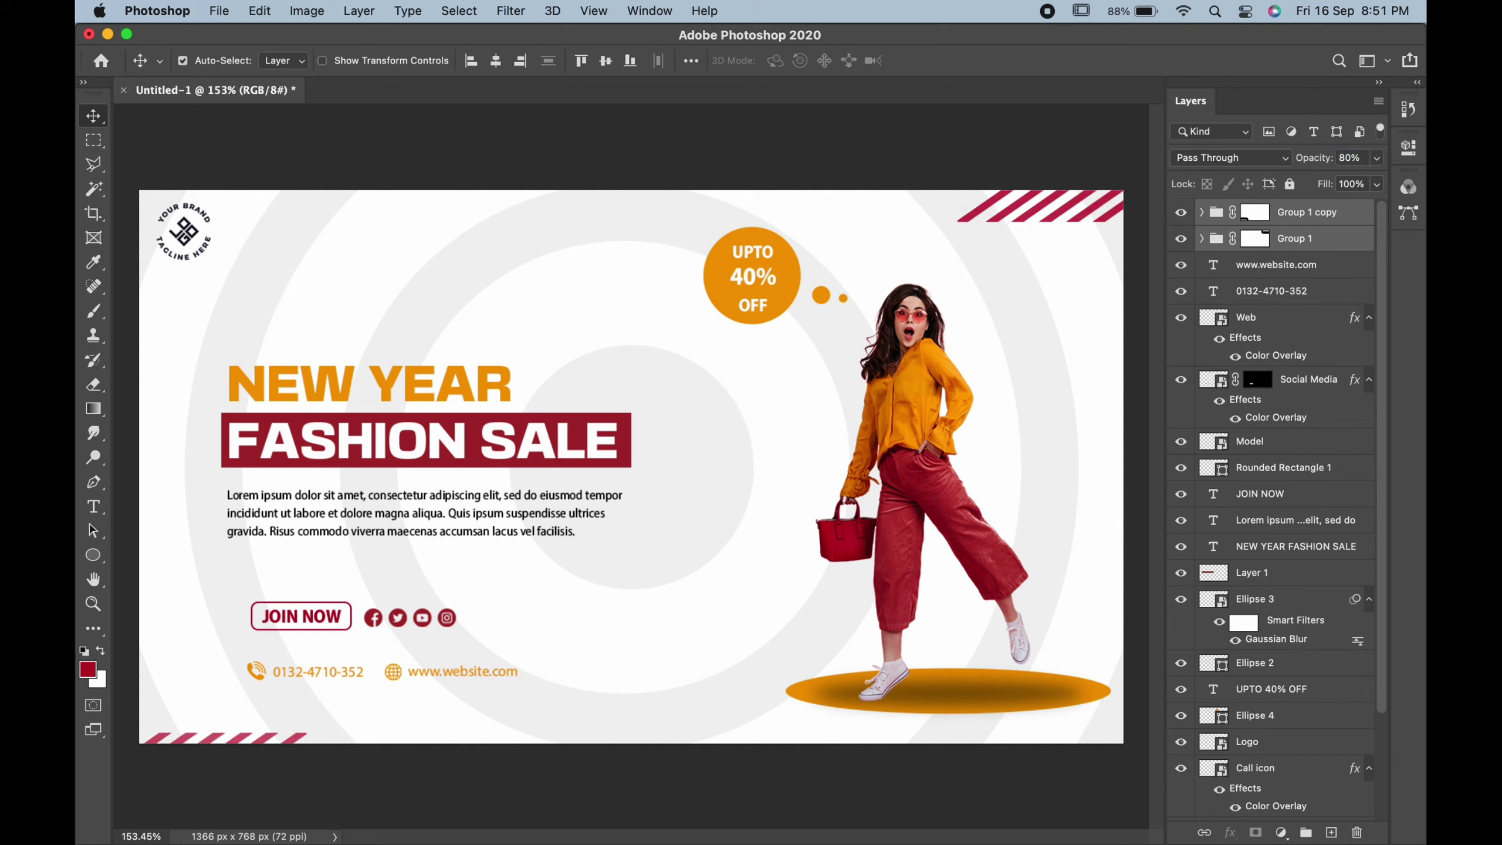
{"action": "left_click", "coordinate": [1255, 212]}
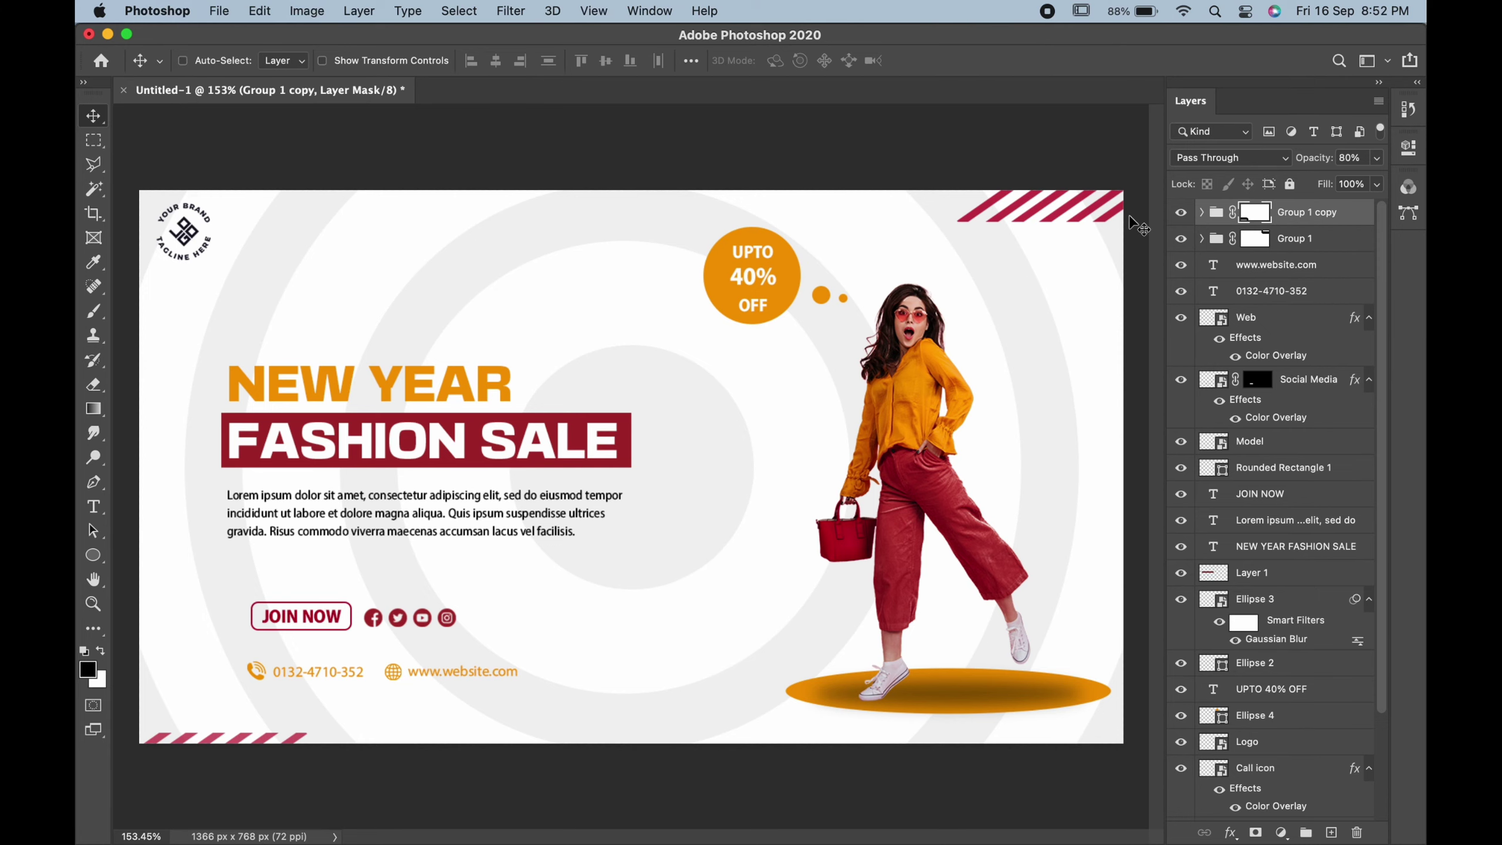
{"action": "scroll", "coordinate": [1135, 225], "scroll_direction": "up", "scroll_amount": 1}
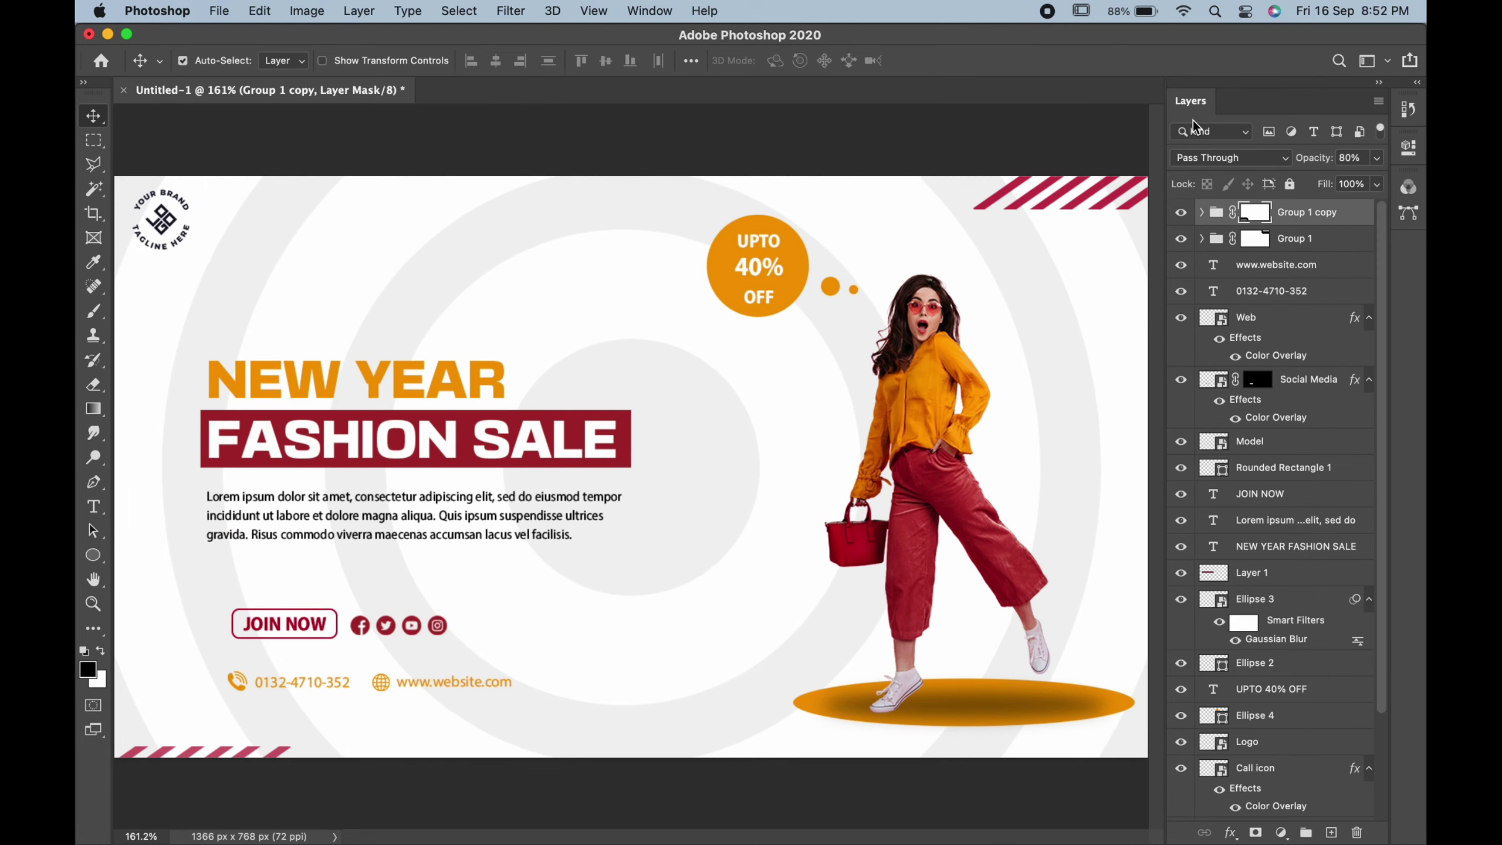